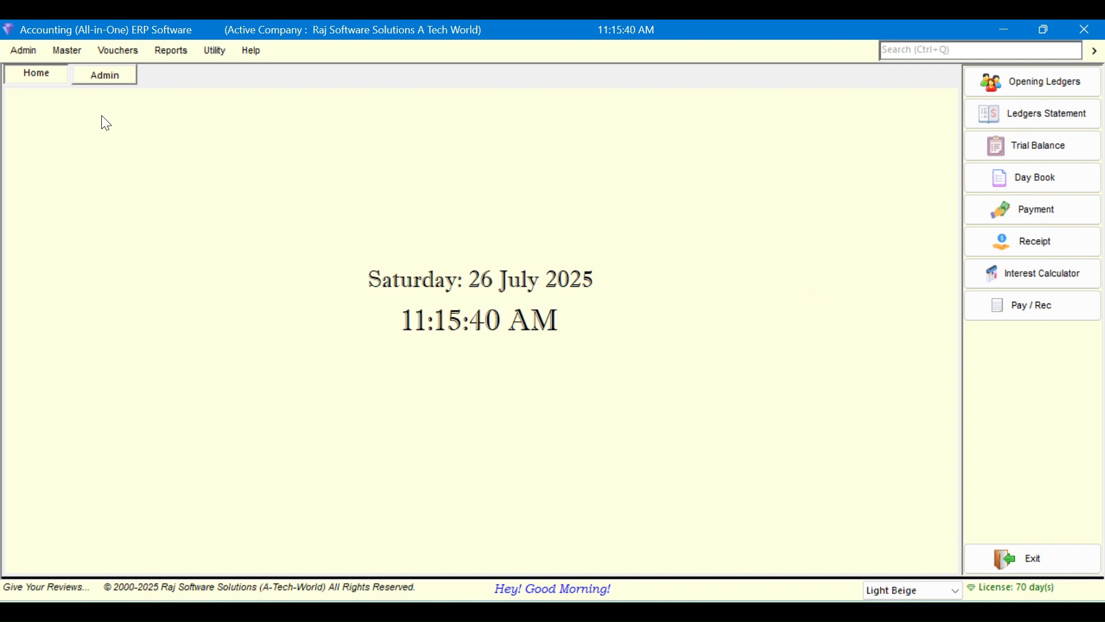
# Open the User Security Settings from Admin and close them without changes
pyautogui.click(30, 56)
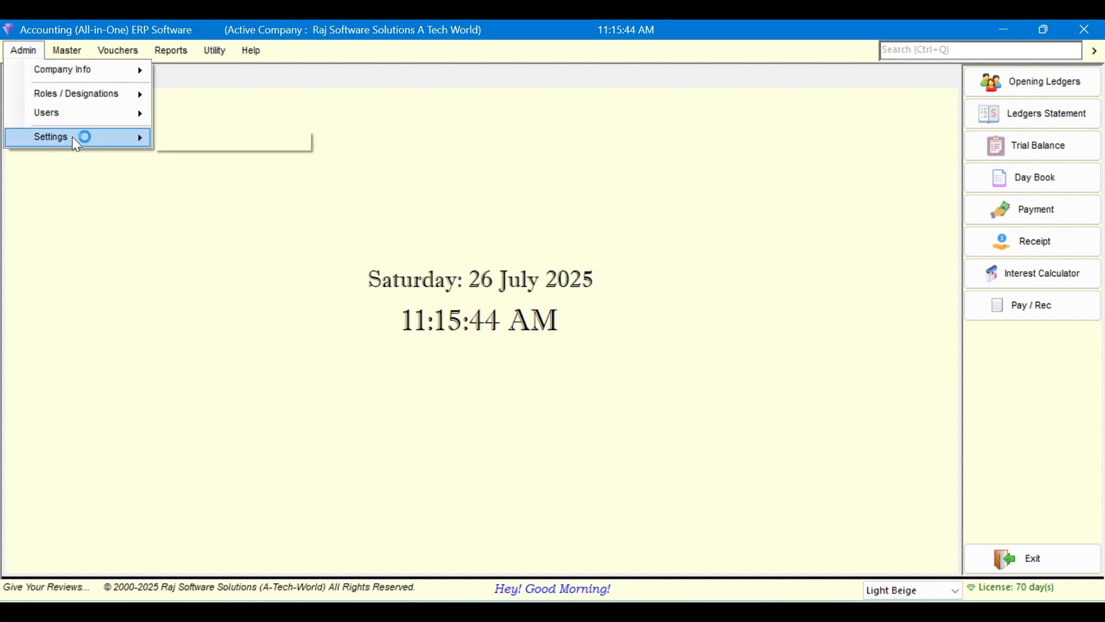
pyautogui.moveTo(74, 137)
pyautogui.click(226, 141)
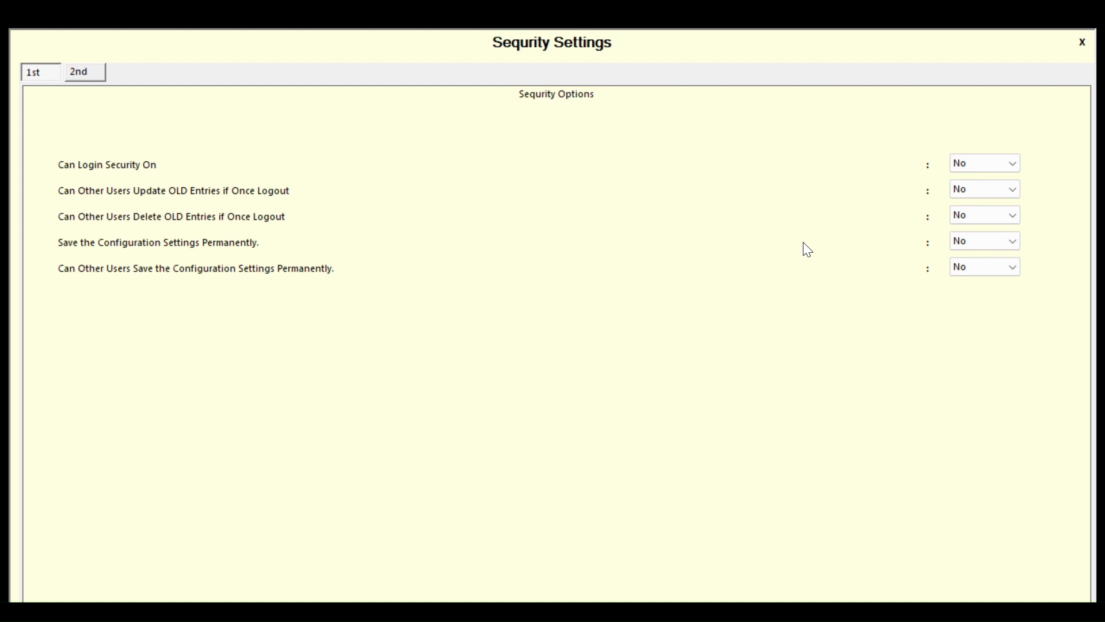
pyautogui.click(1077, 45)
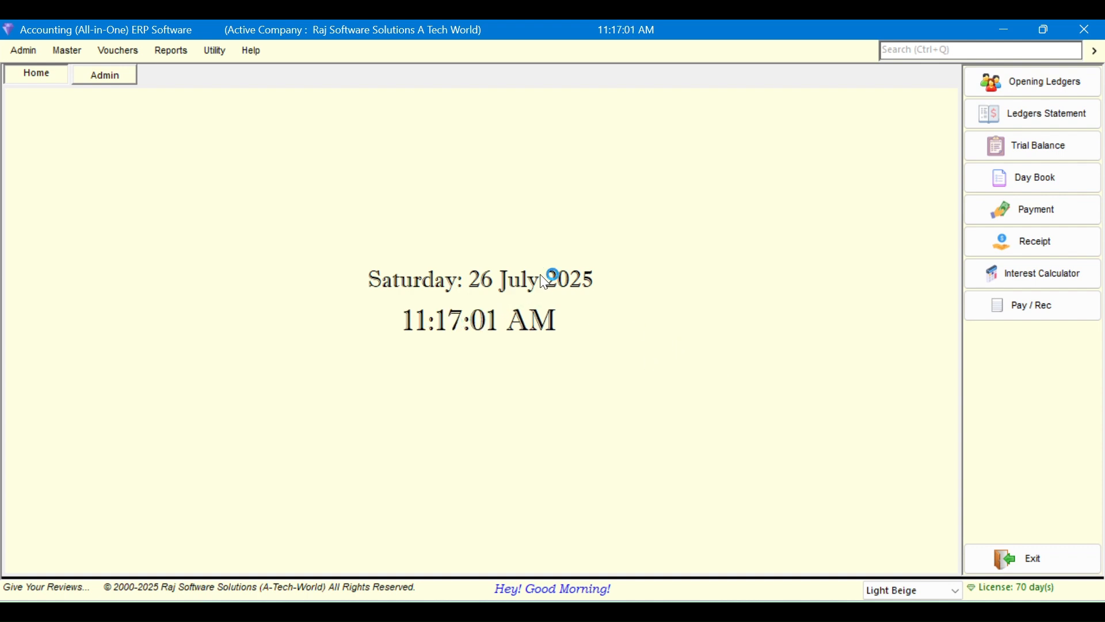
# Exit and relaunch the application, reopening Raj Software Solutions A Tech World
pyautogui.click(1005, 550)
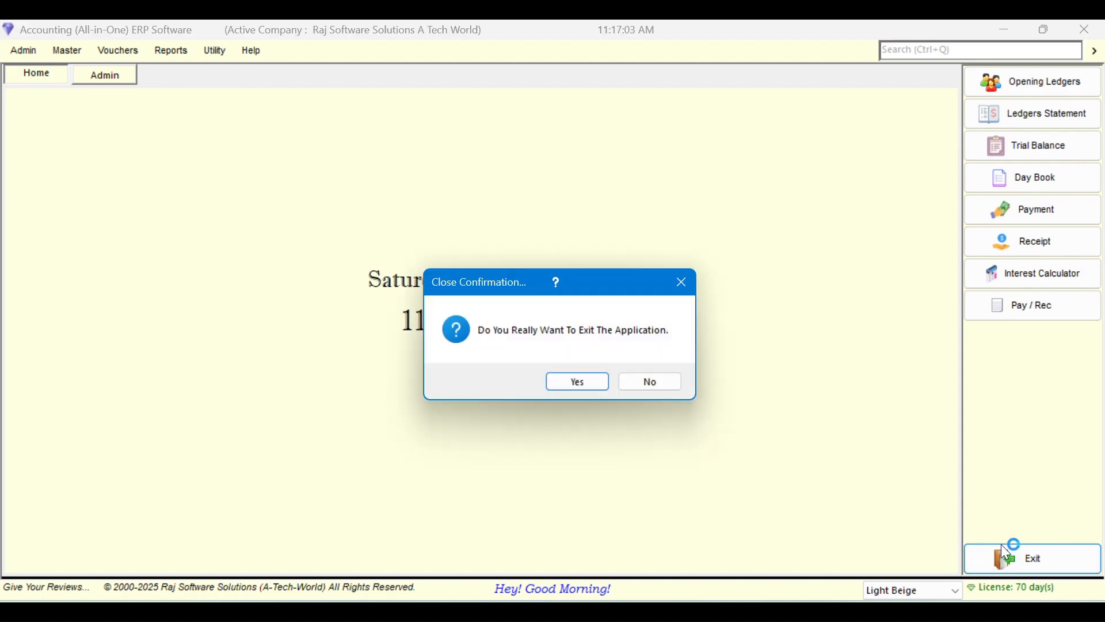
pyautogui.click(557, 381)
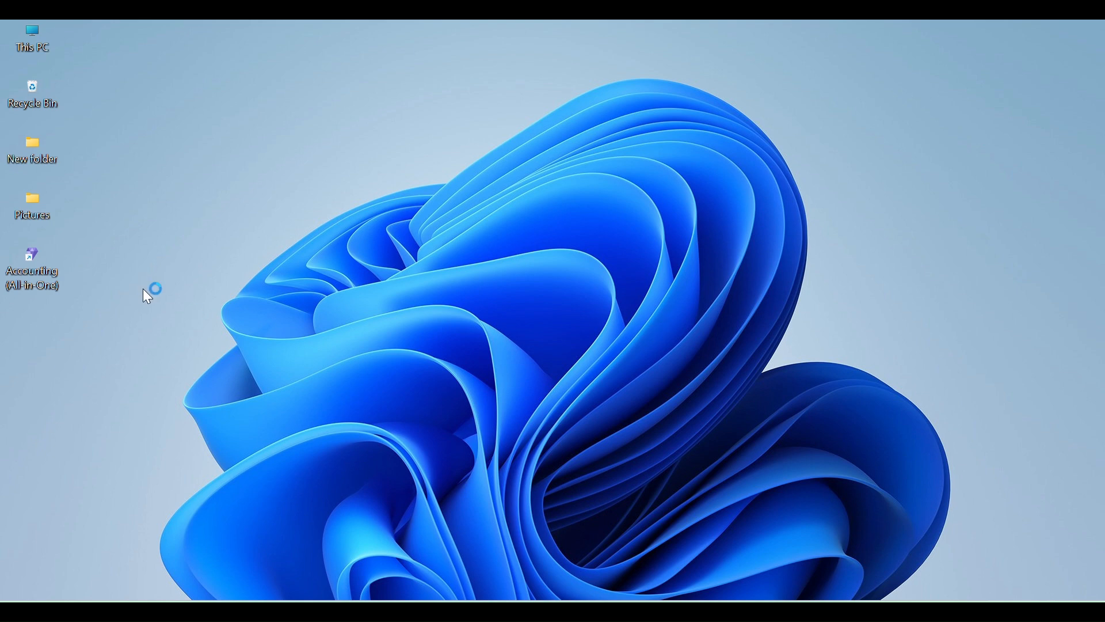
pyautogui.doubleClick(44, 272)
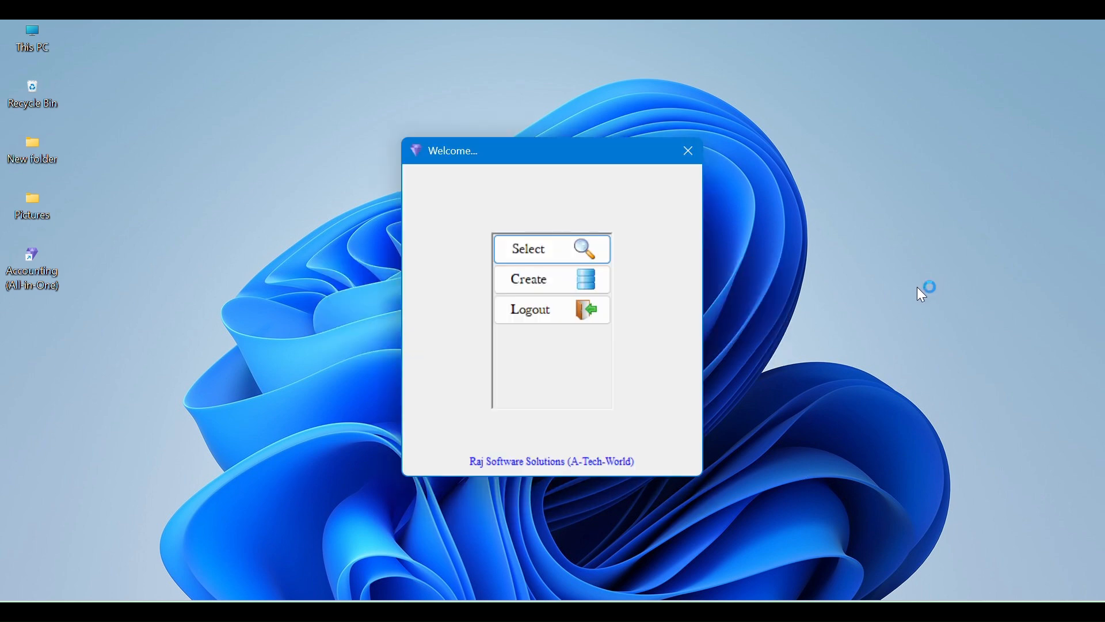
pyautogui.click(546, 249)
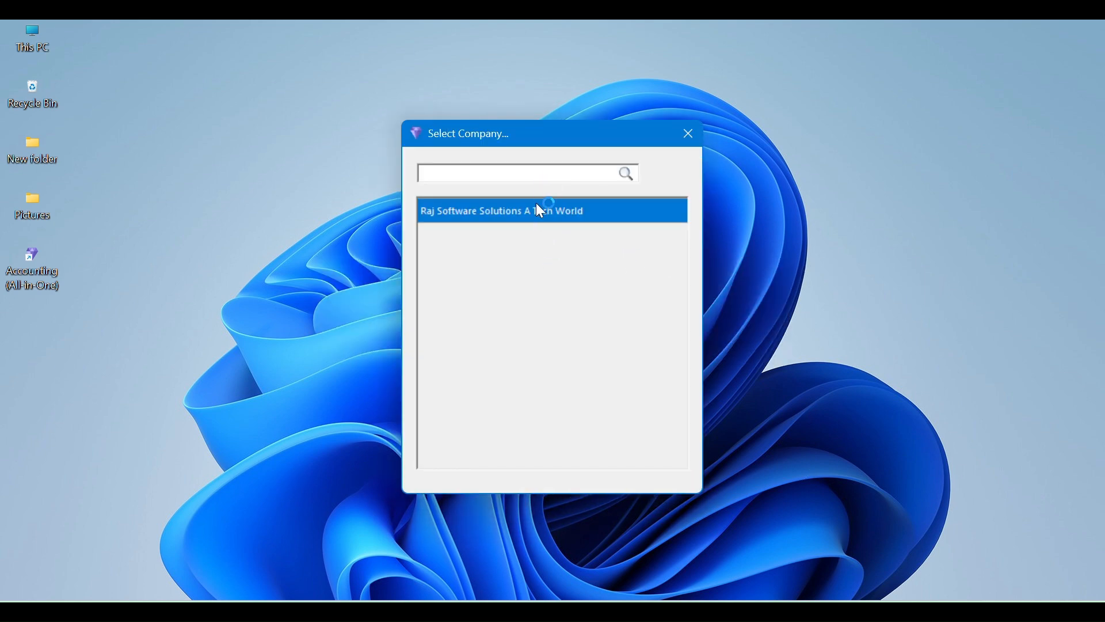
pyautogui.doubleClick(499, 214)
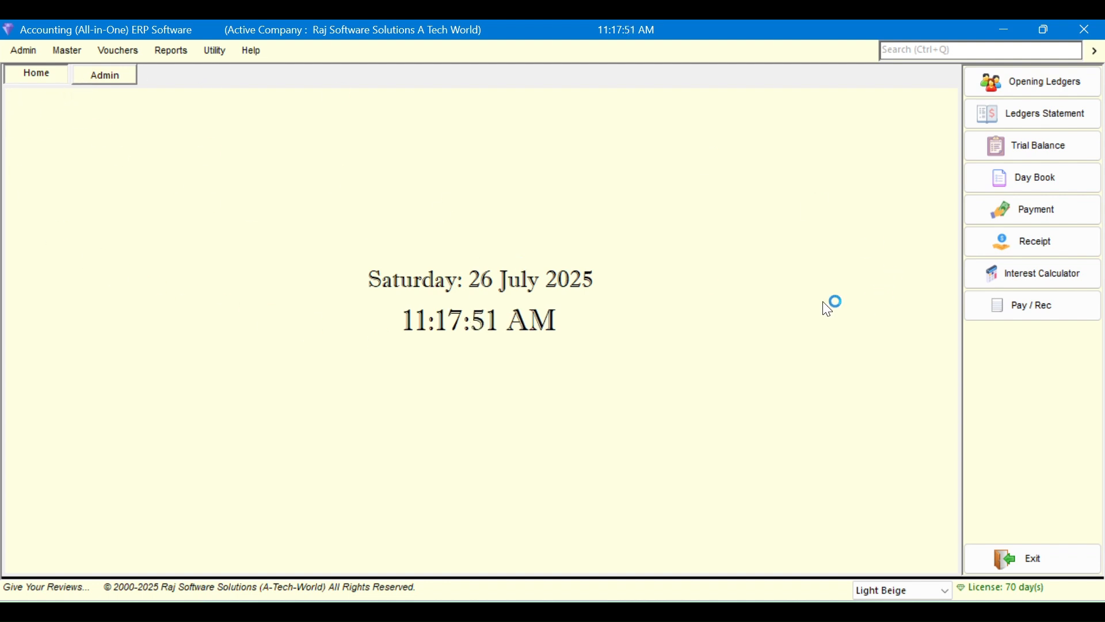
pyautogui.click(173, 51)
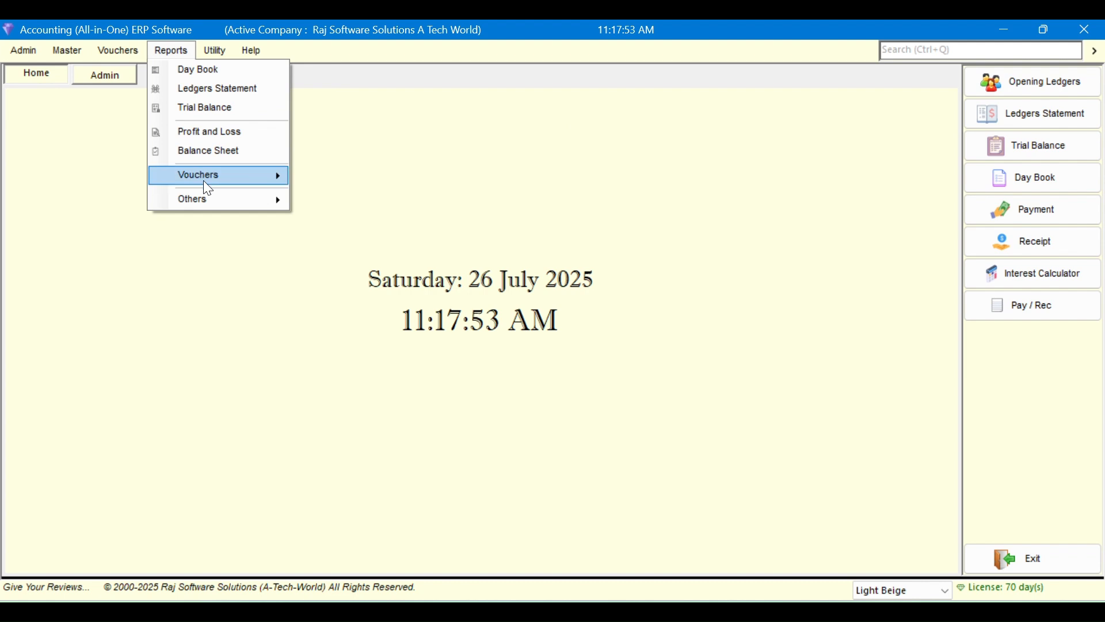
pyautogui.moveTo(205, 179)
pyautogui.click(224, 152)
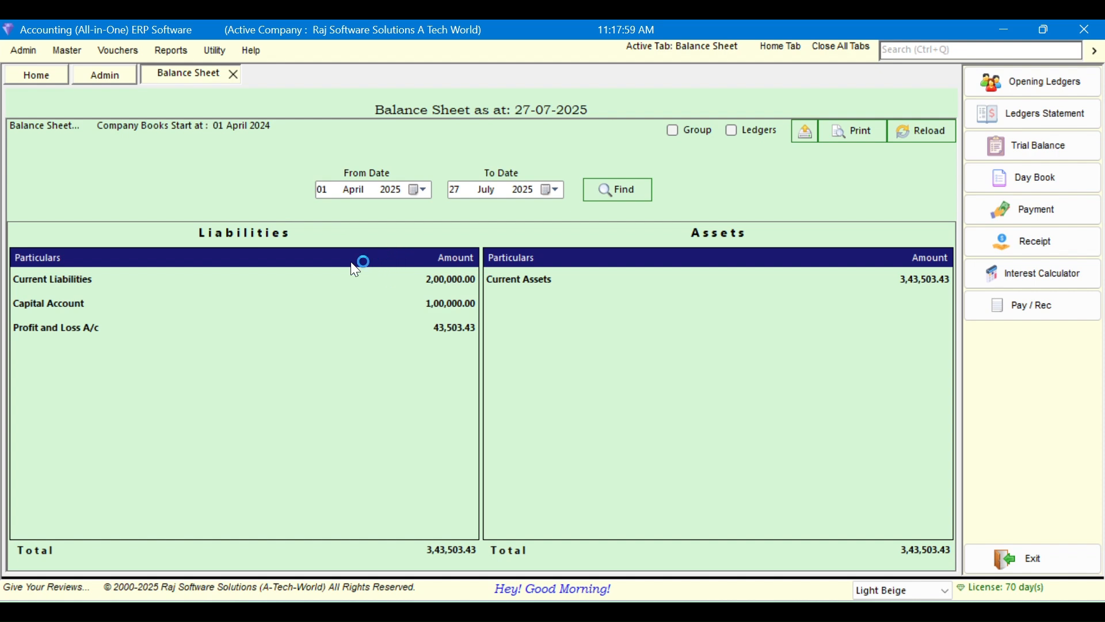
pyautogui.click(695, 133)
pyautogui.click(907, 136)
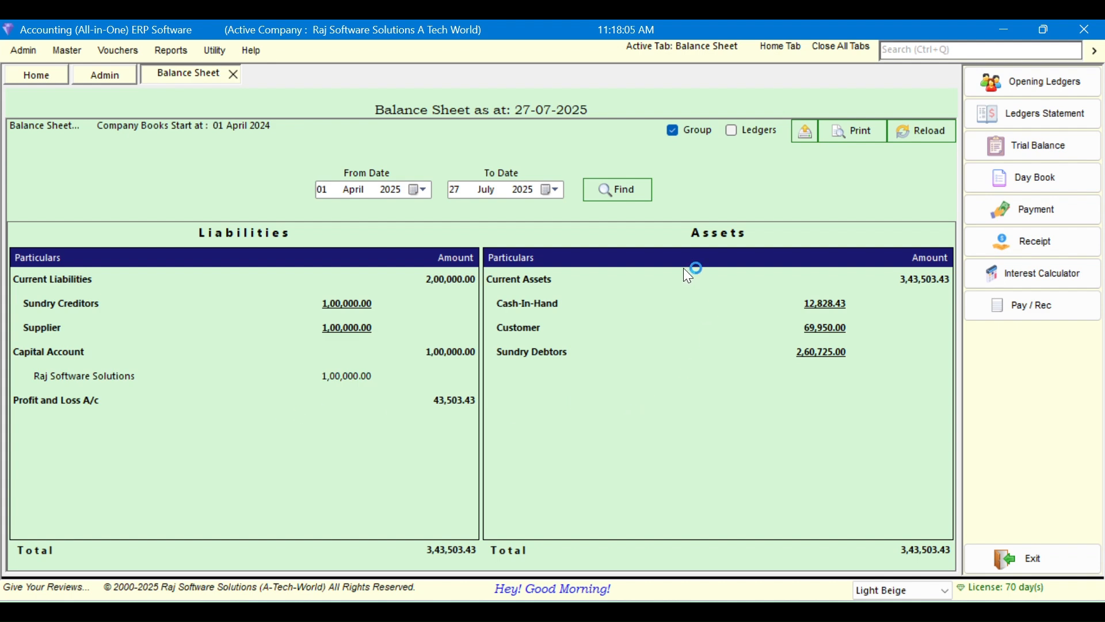
pyautogui.click(234, 74)
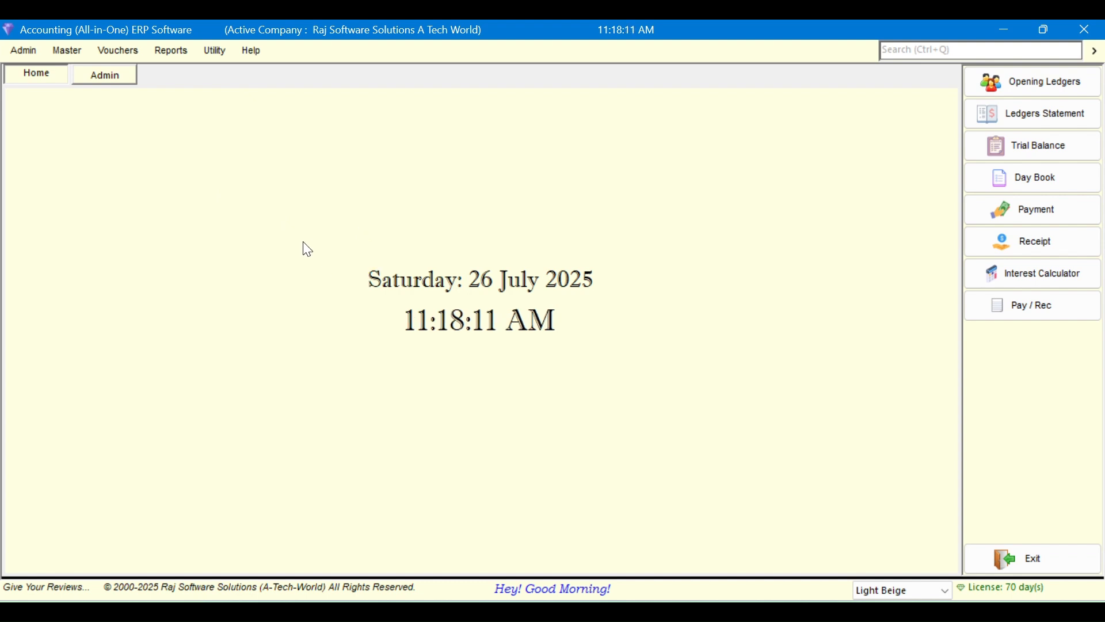
pyautogui.click(23, 52)
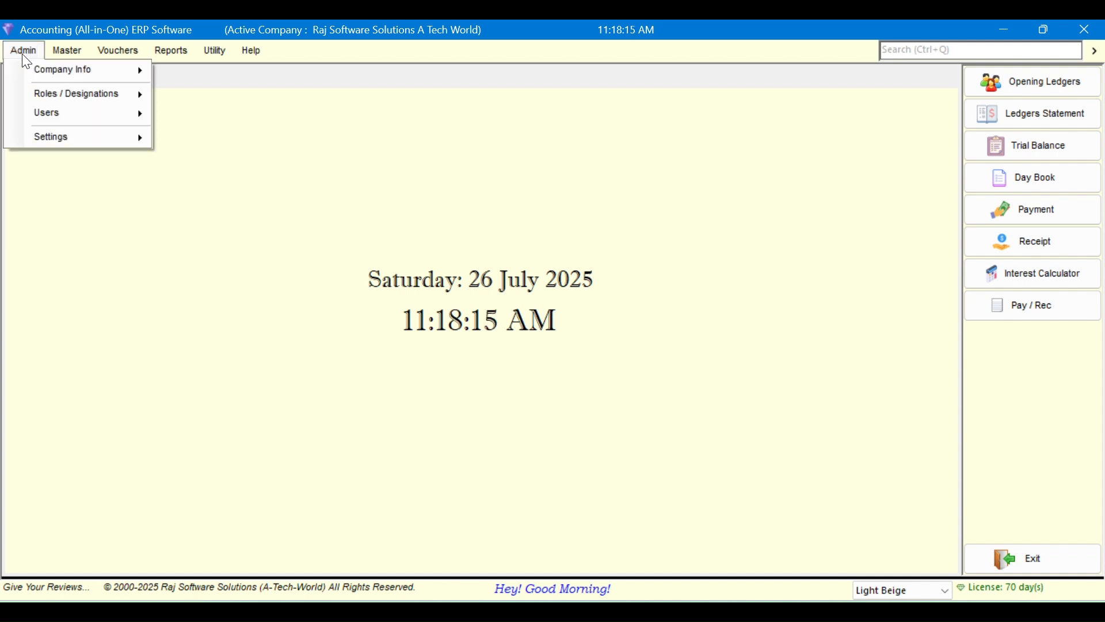
pyautogui.moveTo(65, 61)
pyautogui.moveTo(25, 49)
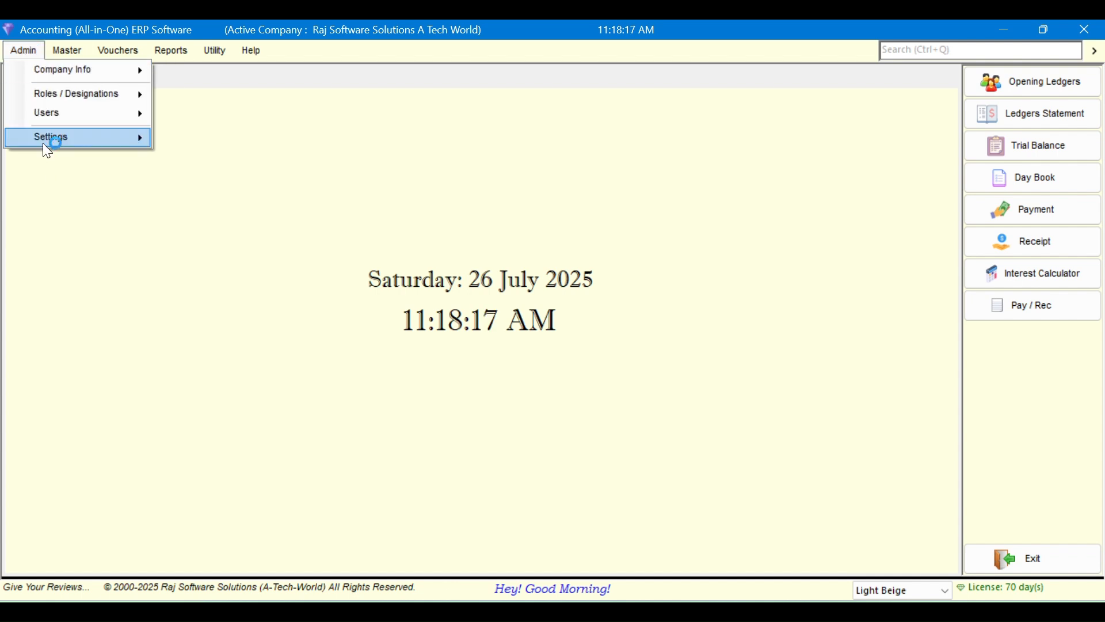
pyautogui.moveTo(58, 143)
pyautogui.click(291, 140)
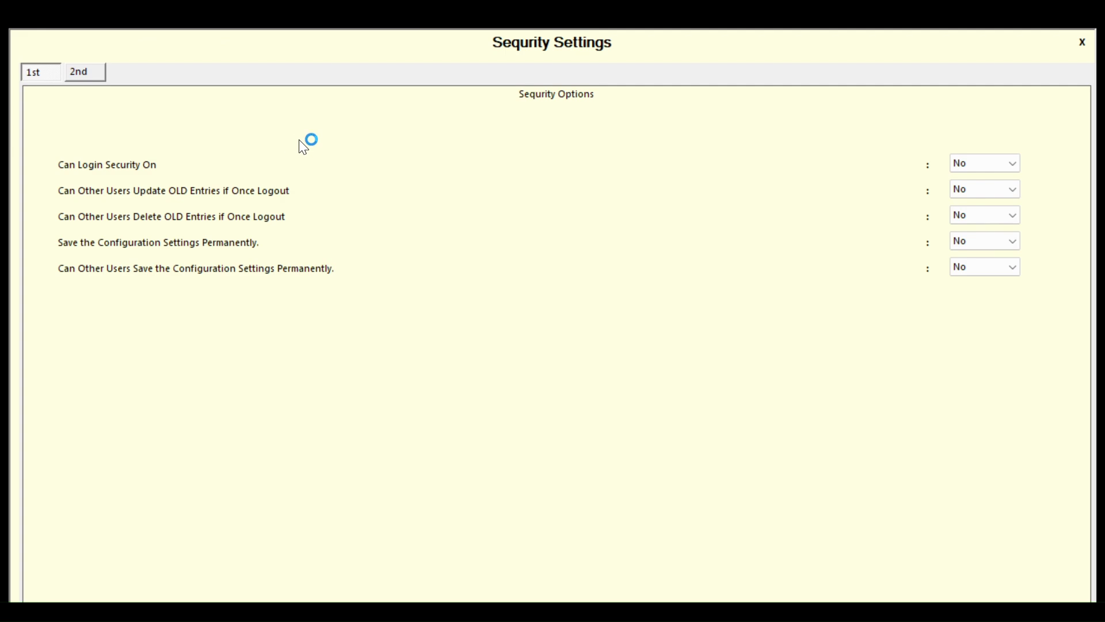
pyautogui.click(990, 165)
pyautogui.click(990, 175)
pyautogui.hotkey('ctrl', 's')
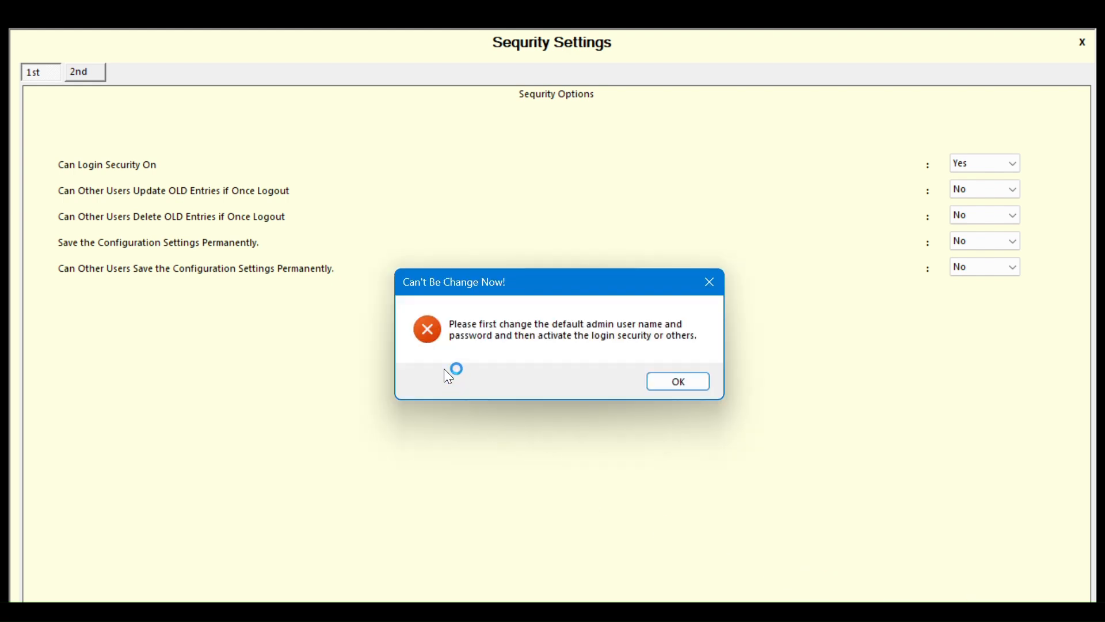
pyautogui.click(677, 383)
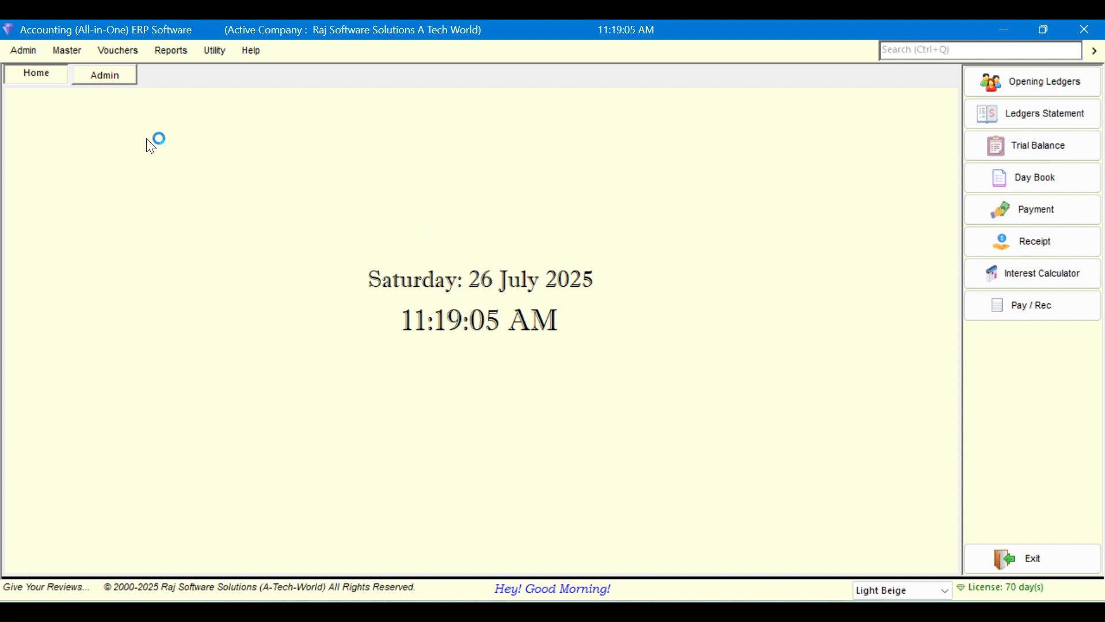
# Open Admin > Users > All Users and select each of the three users
pyautogui.click(17, 53)
pyautogui.moveTo(43, 117)
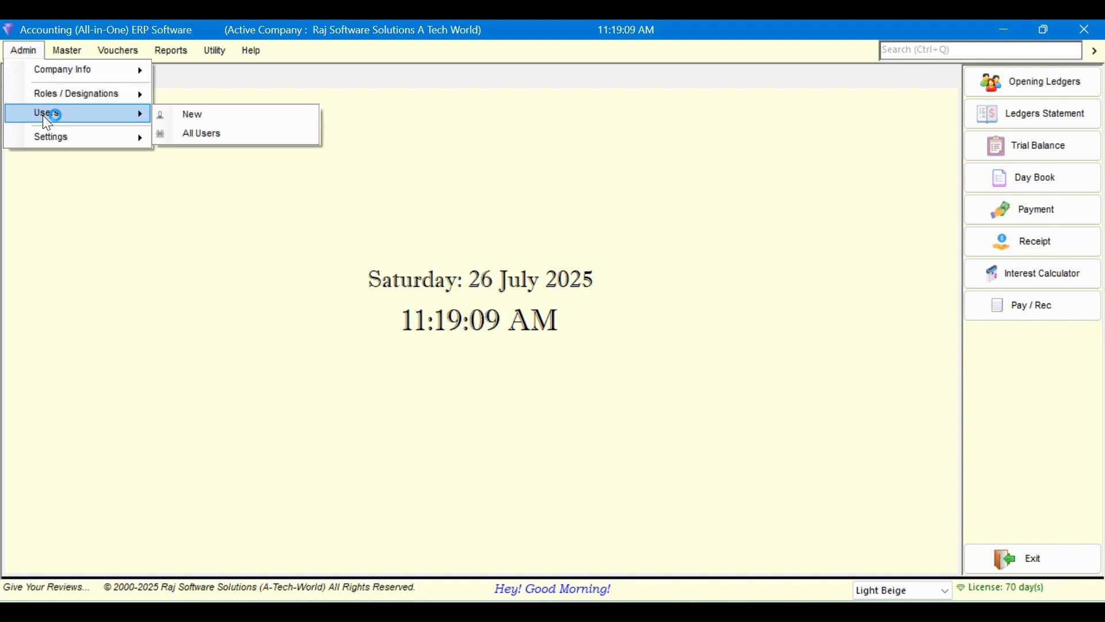
pyautogui.click(229, 135)
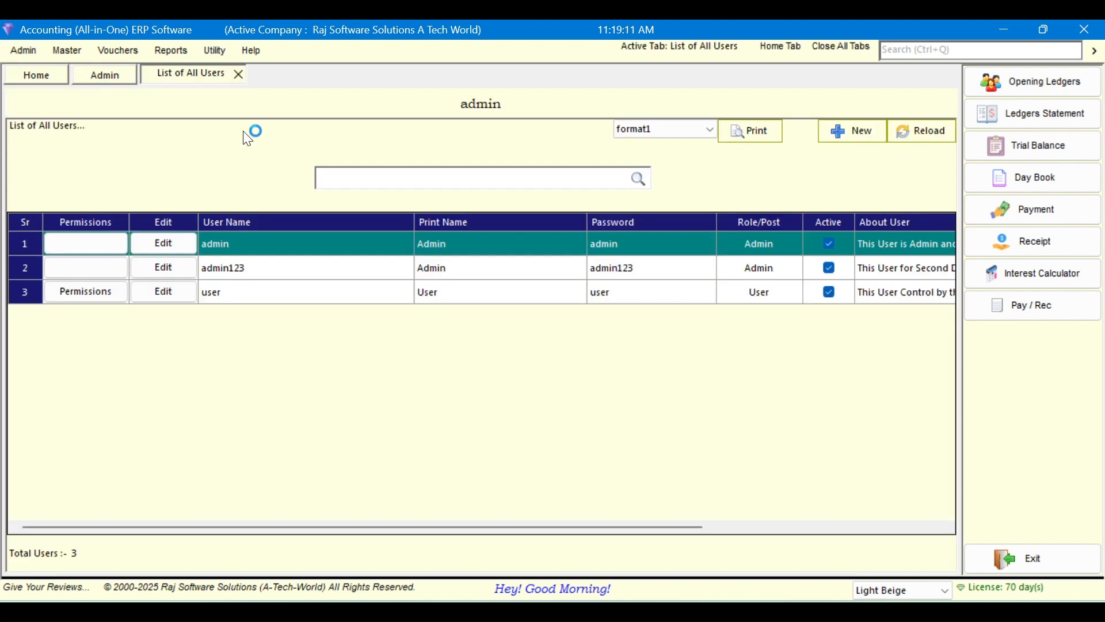
pyautogui.click(358, 273)
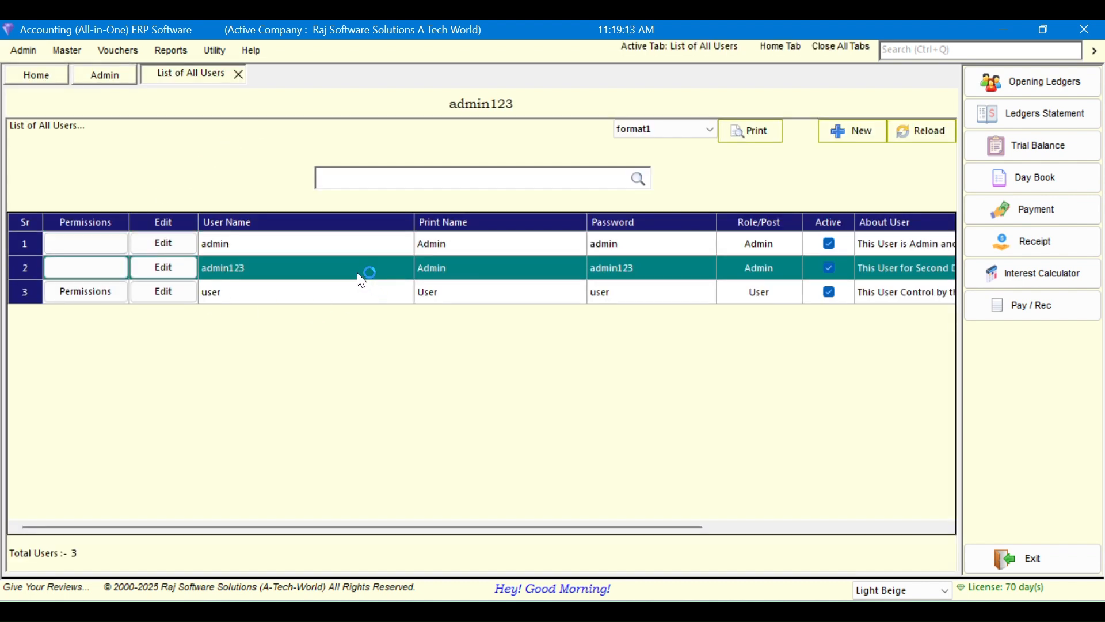
pyautogui.click(284, 244)
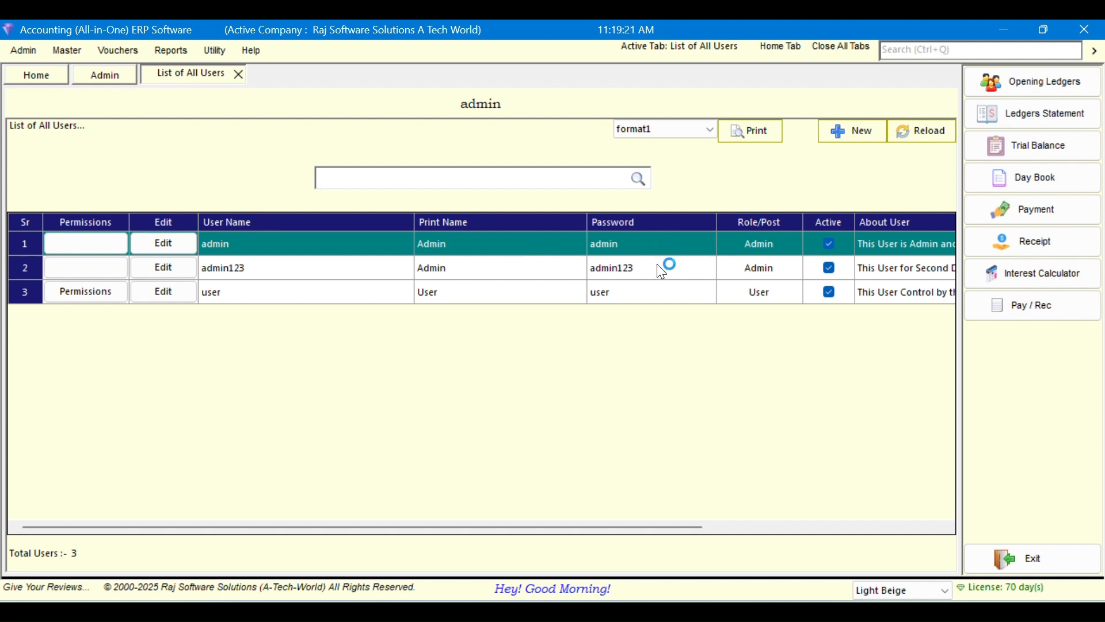
pyautogui.click(299, 274)
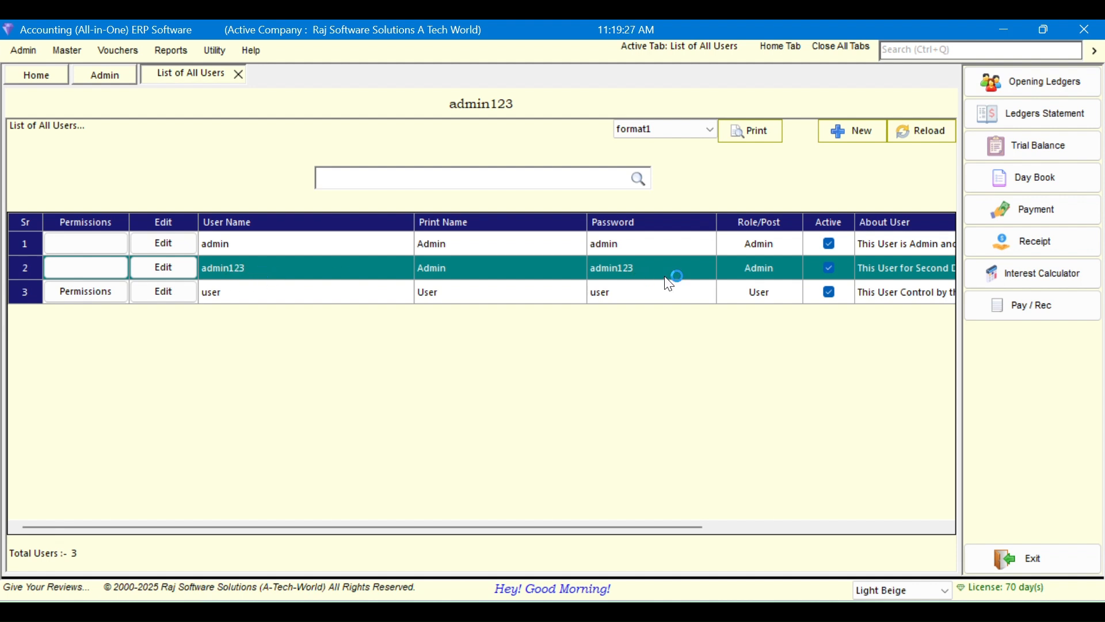
pyautogui.click(259, 301)
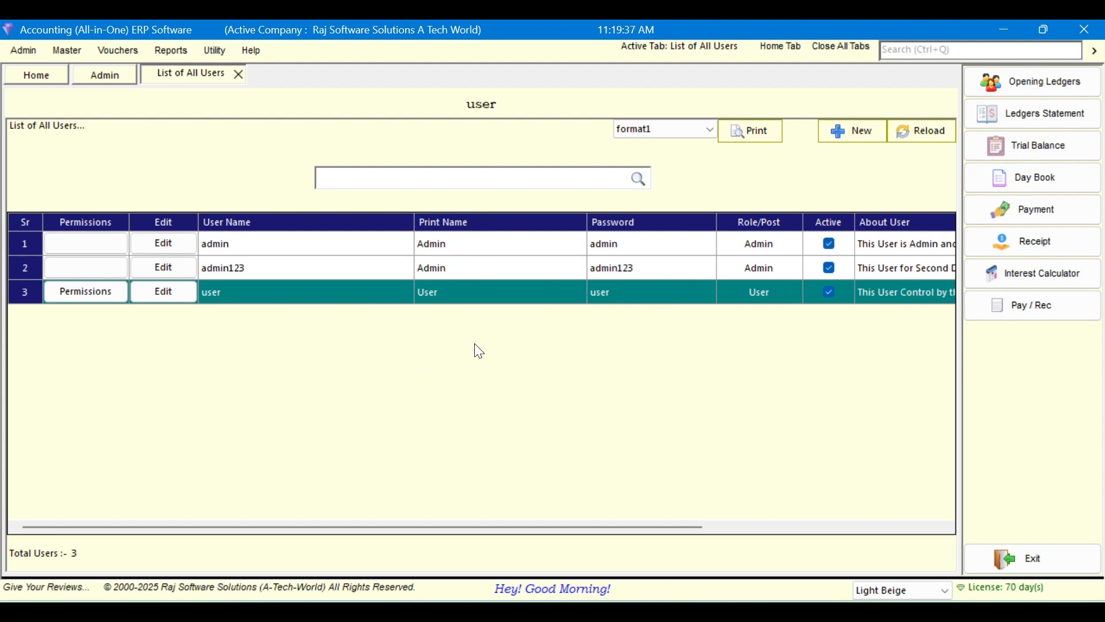
# Review the three user rows again and scroll the grid right and back left
pyautogui.click(776, 245)
pyautogui.click(778, 268)
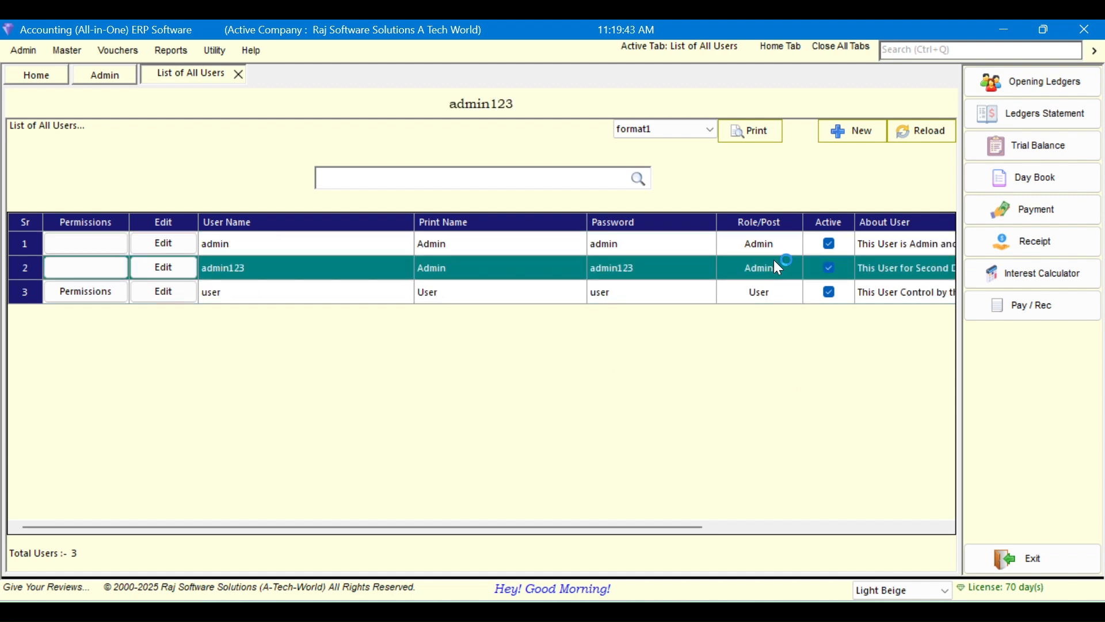
pyautogui.click(778, 244)
pyautogui.click(771, 294)
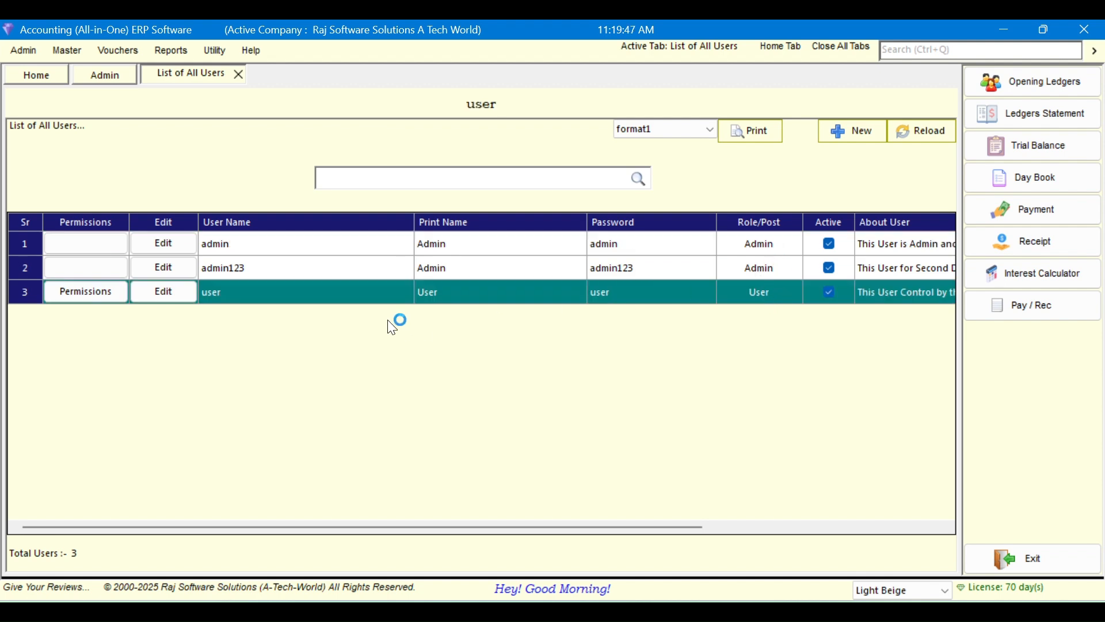
pyautogui.moveTo(291, 527); pyautogui.dragTo(505, 527)
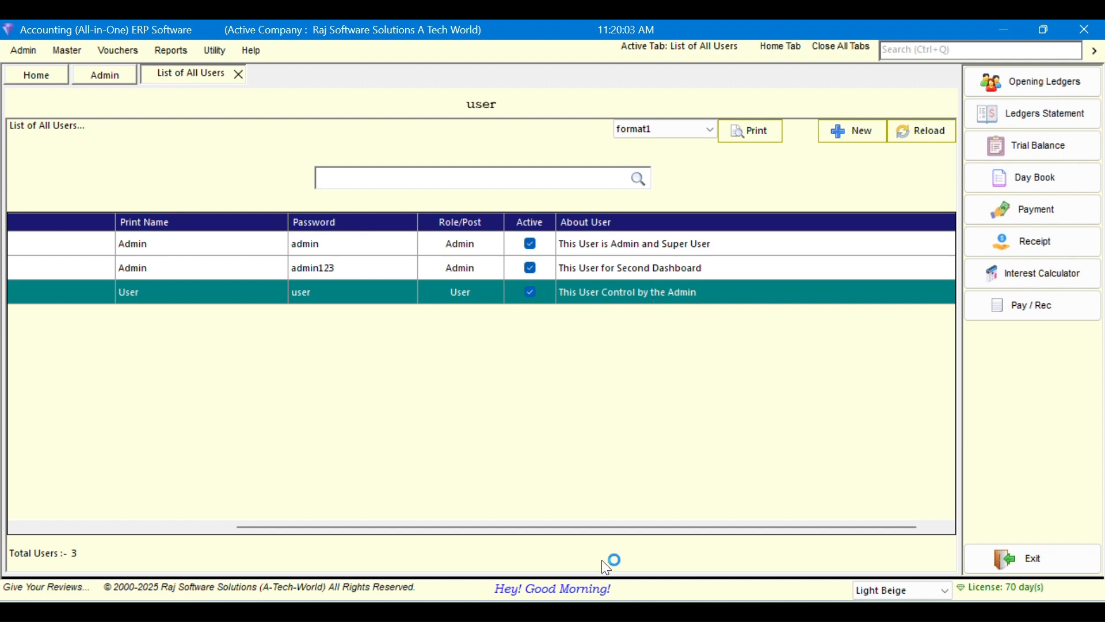
pyautogui.moveTo(595, 528); pyautogui.dragTo(60, 508)
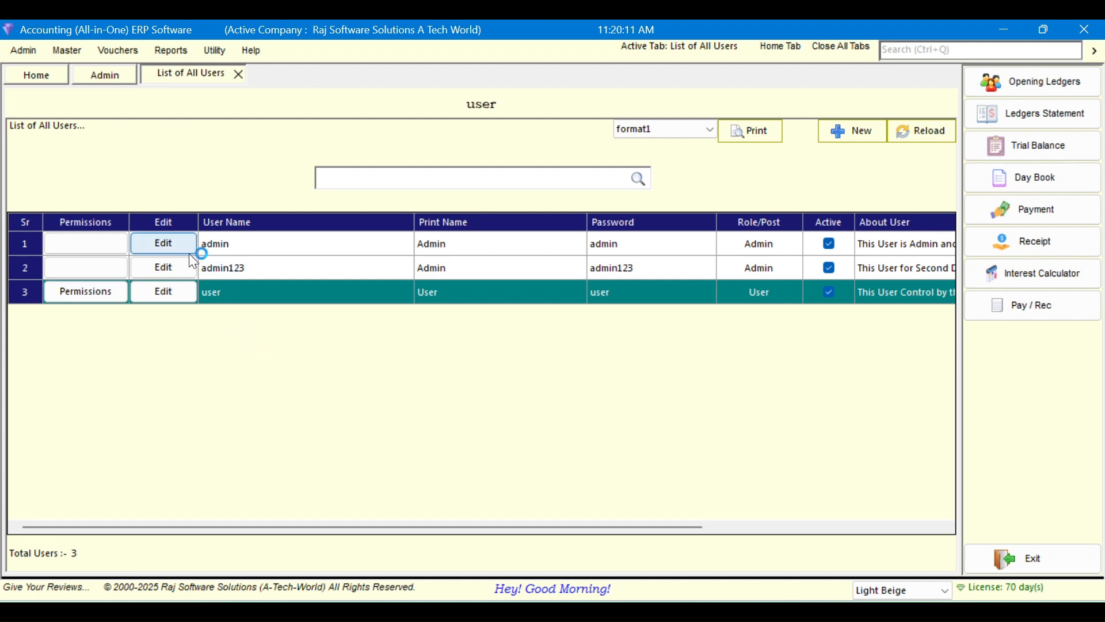
# Decline the unchanged dashboard-name warning after editing the first user, then open admin123 for editing
pyautogui.click(259, 247)
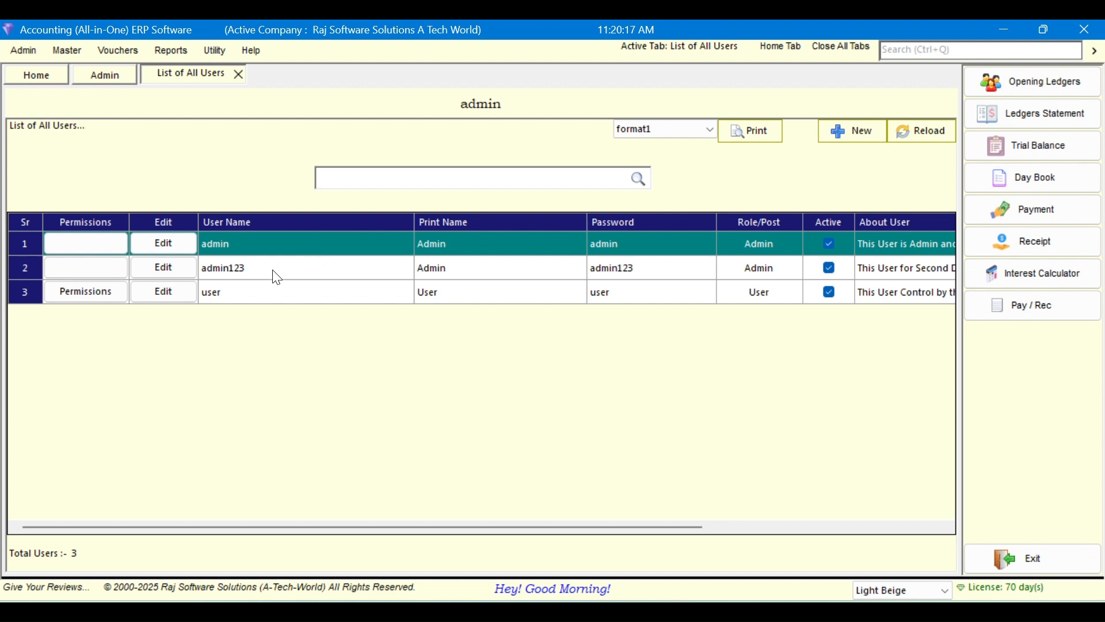
pyautogui.click(183, 246)
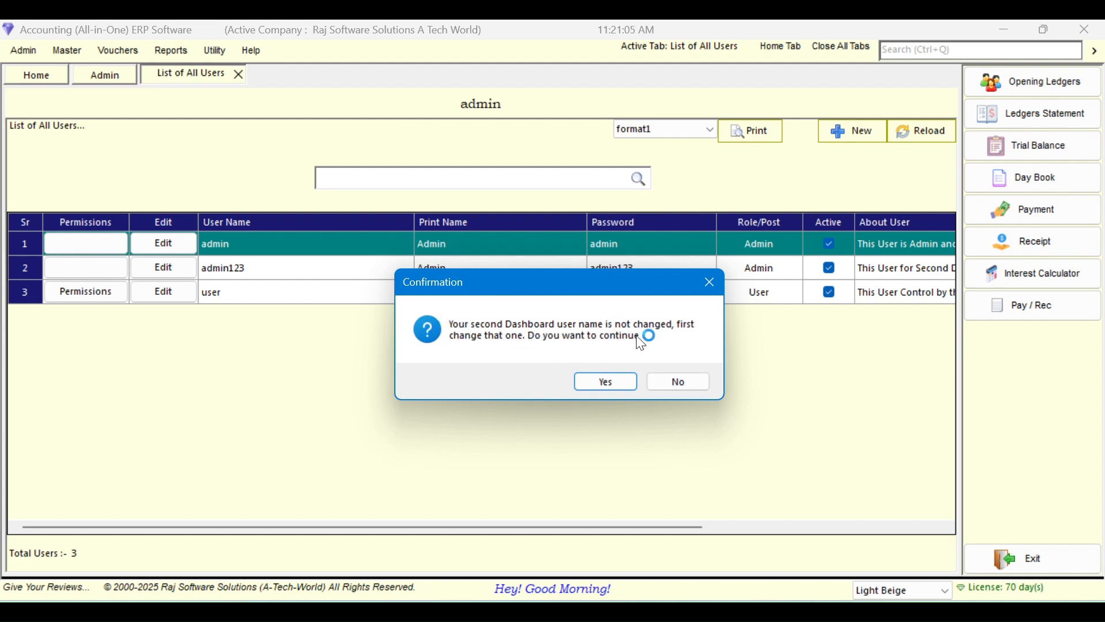
pyautogui.click(667, 382)
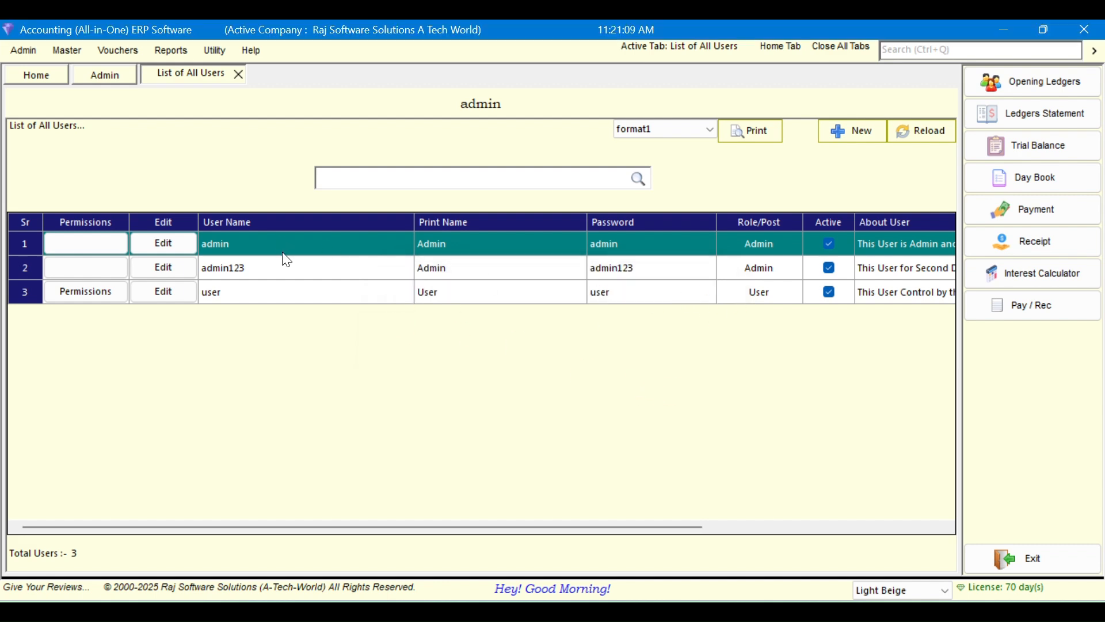
pyautogui.click(279, 271)
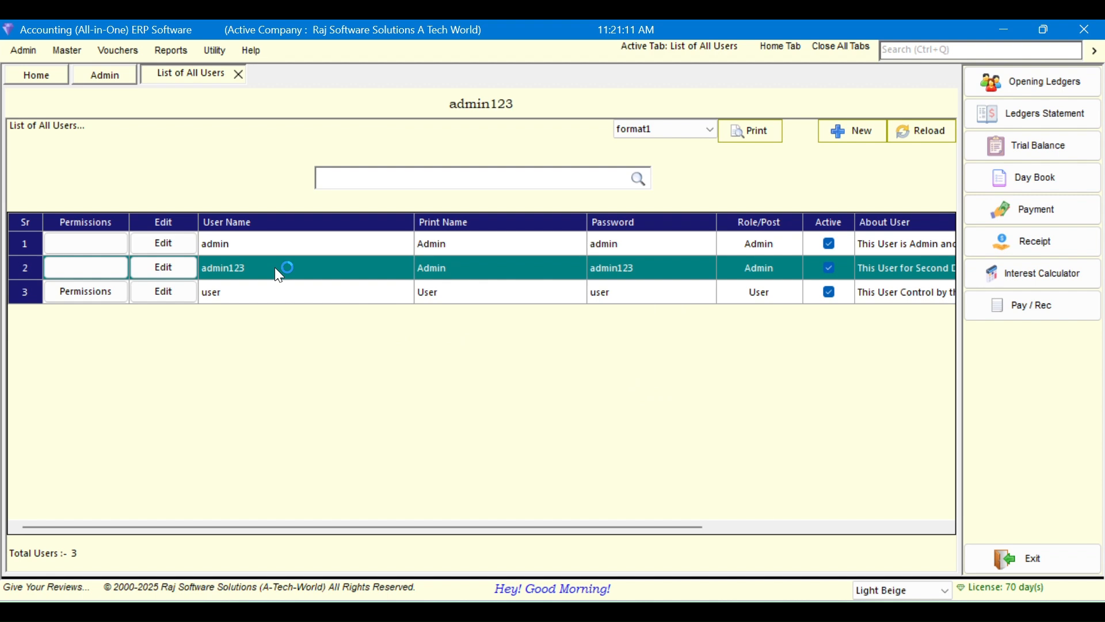
pyautogui.click(347, 244)
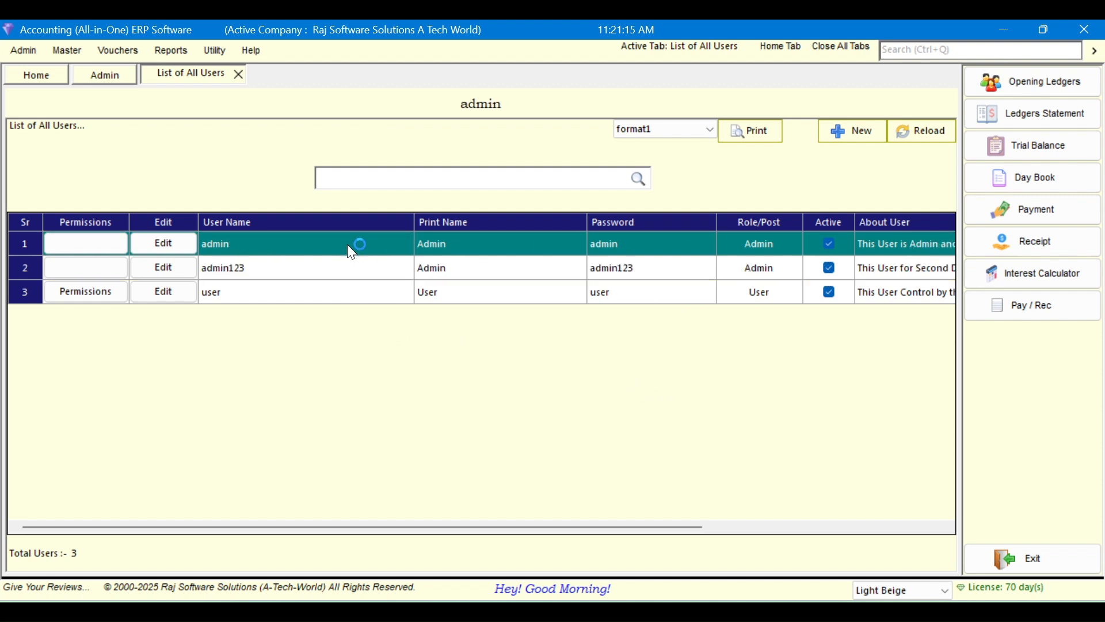
pyautogui.click(181, 268)
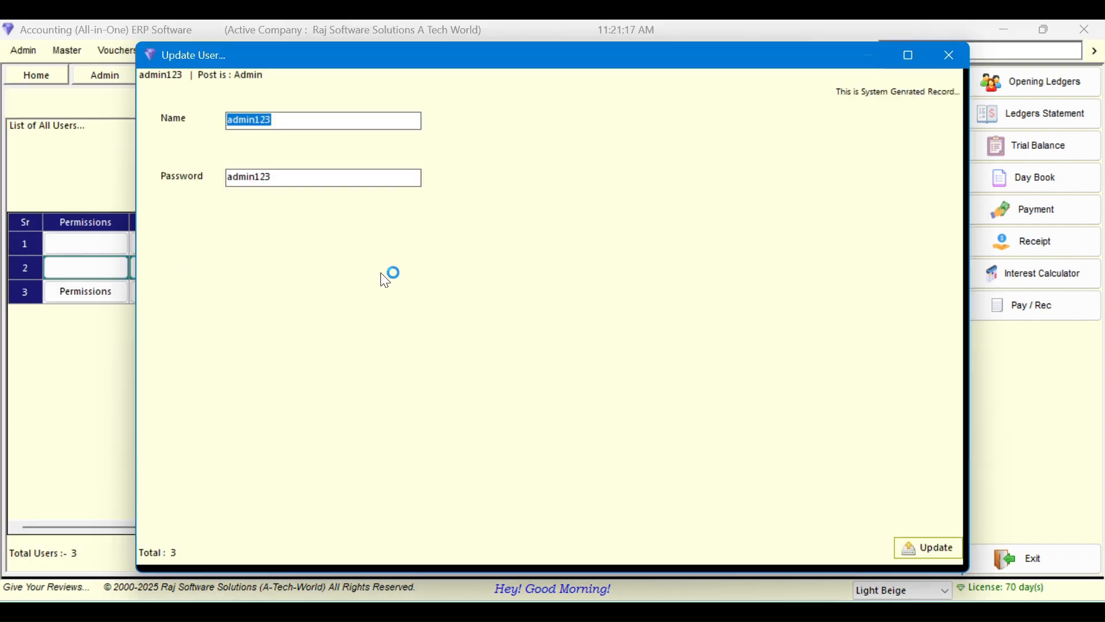
# Reopen admin123, enter name admin and a new password, and try saving
pyautogui.click(944, 60)
pyautogui.moveTo(264, 527); pyautogui.dragTo(343, 527)
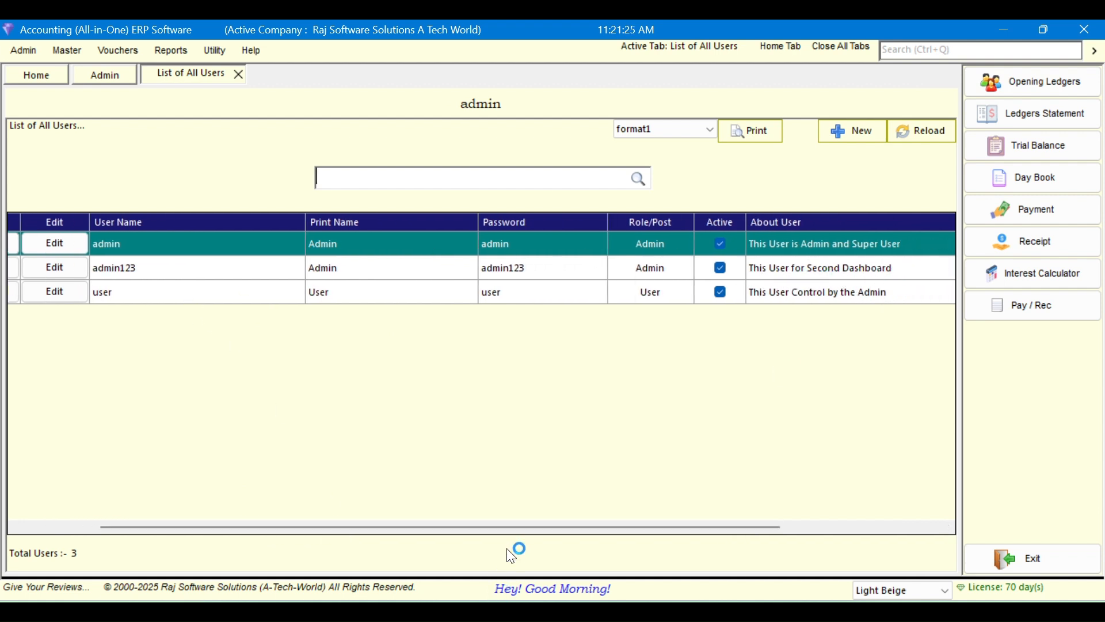
pyautogui.moveTo(508, 527); pyautogui.dragTo(327, 519)
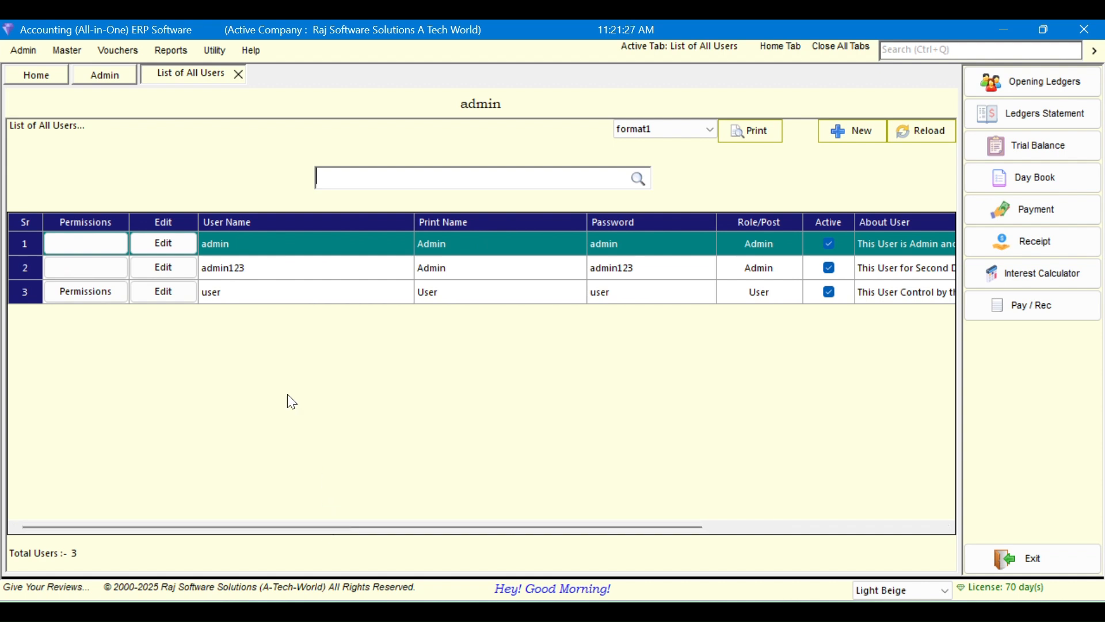
pyautogui.click(165, 273)
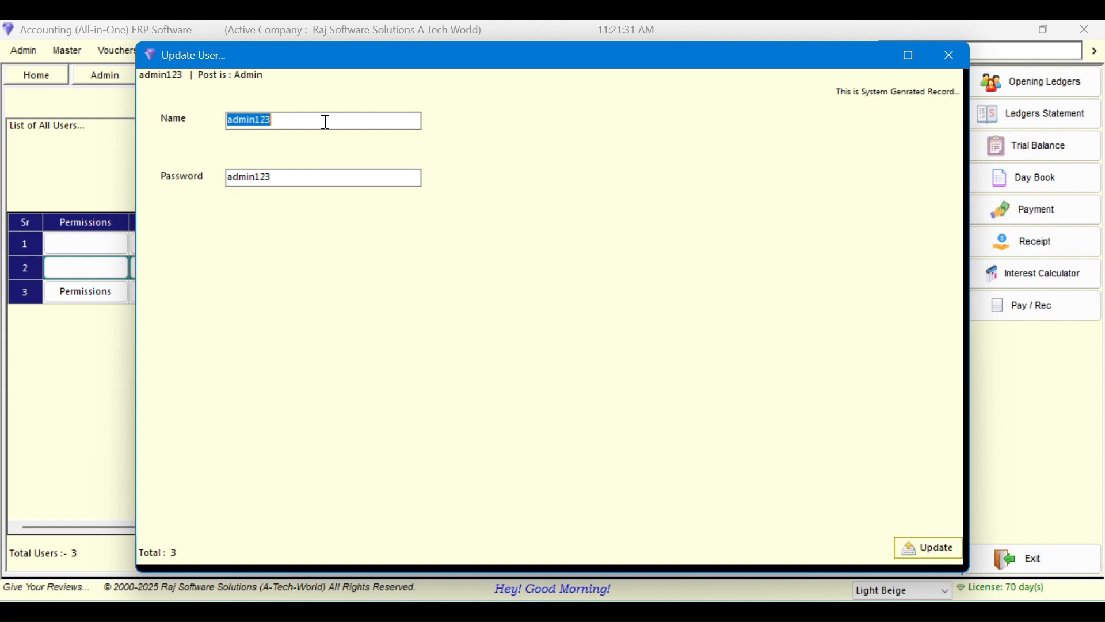
pyautogui.press('Tab')
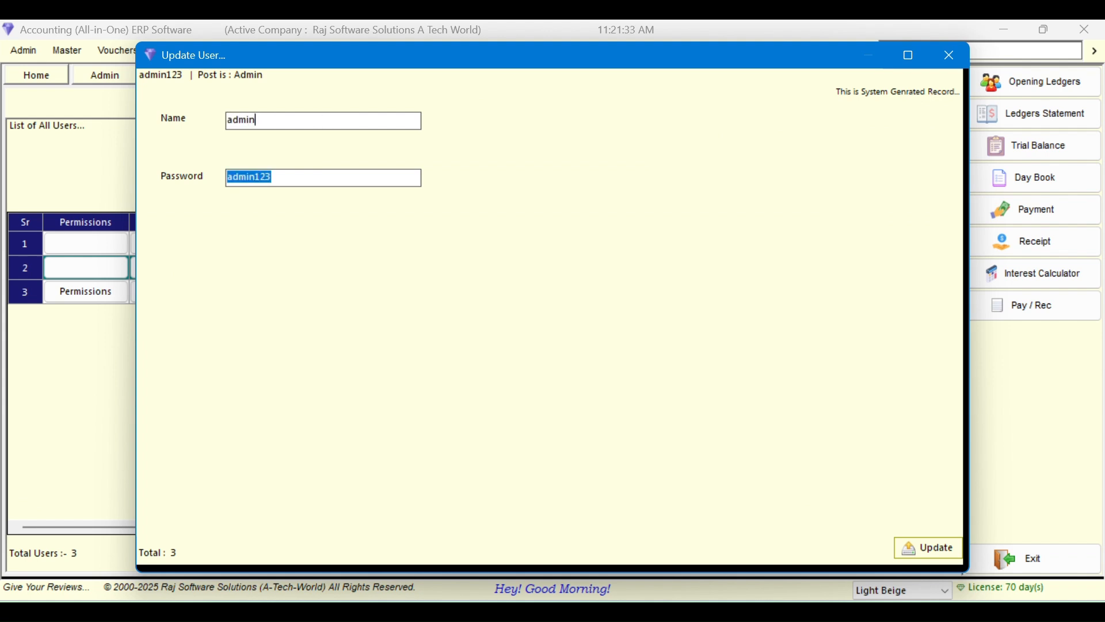
pyautogui.press('Tab')
pyautogui.press('Return')
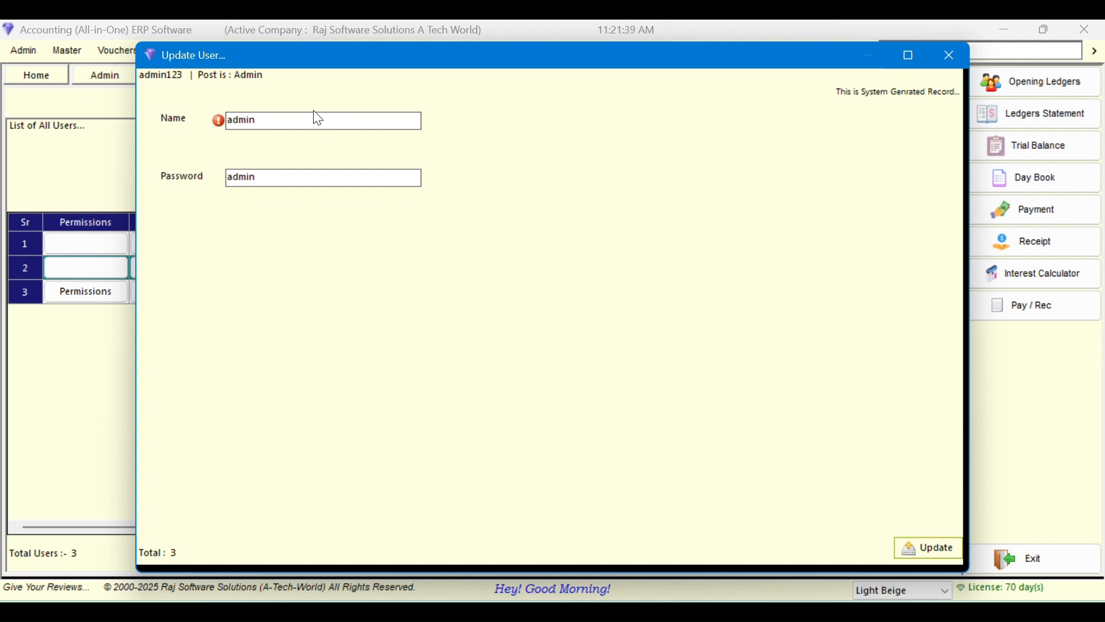
# Complete the name as admin12, extend the password, and save the user
pyautogui.moveTo(219, 123)
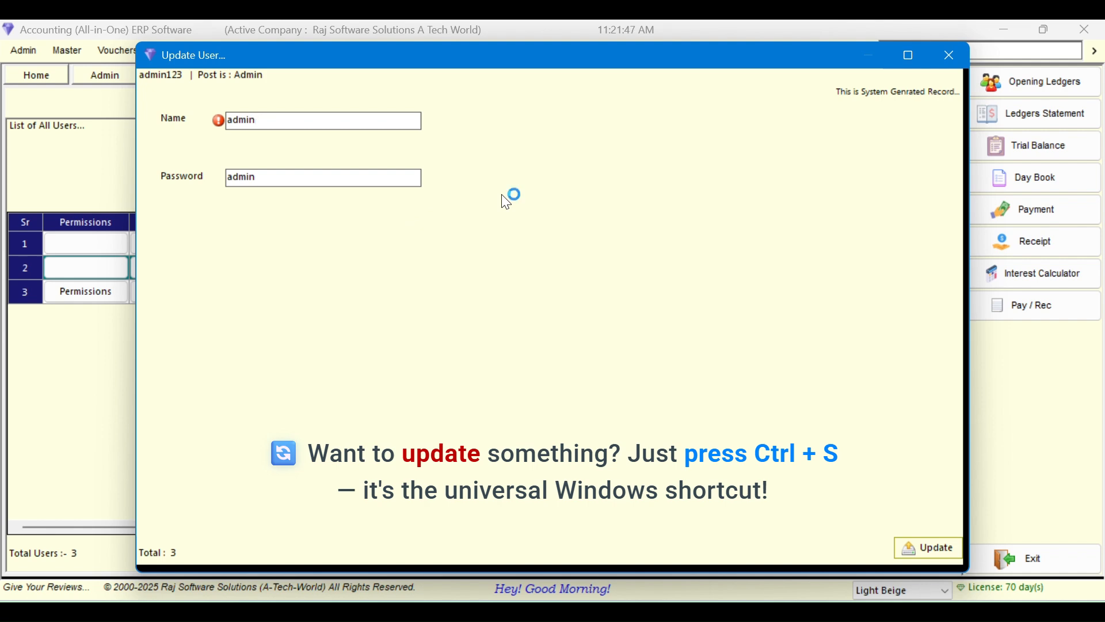
pyautogui.press('Tab')
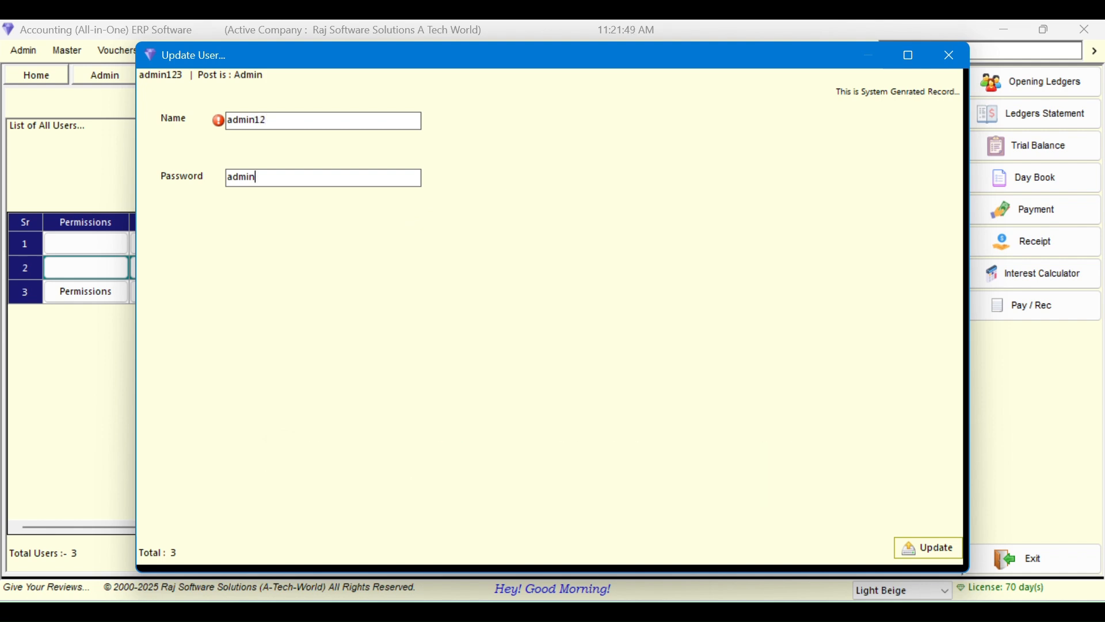
pyautogui.press('Tab')
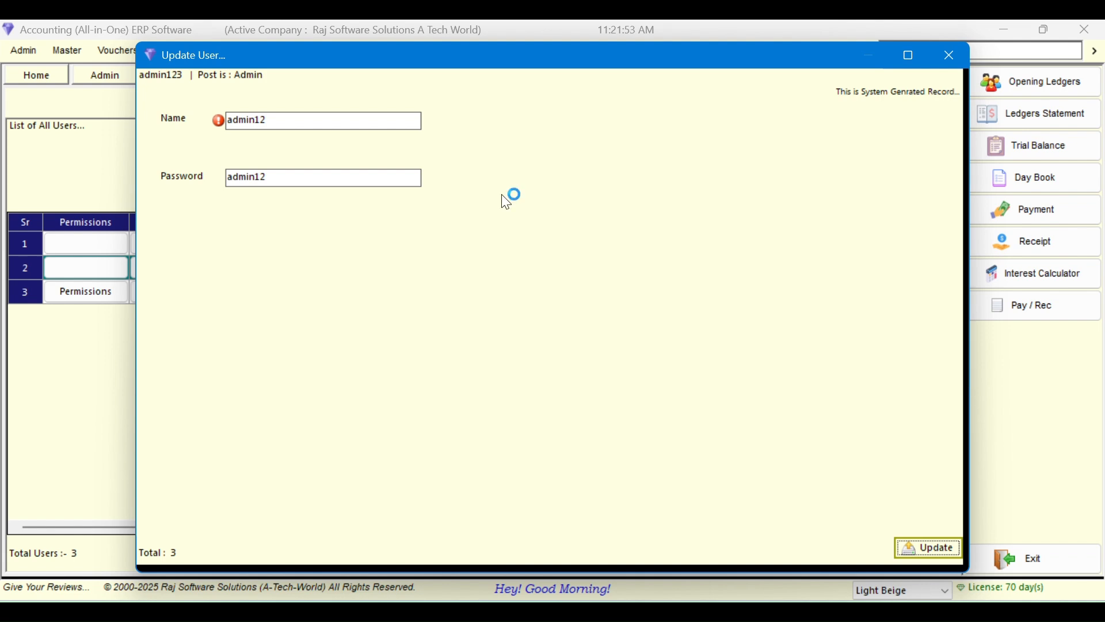
pyautogui.press('Return')
pyautogui.press('Return')
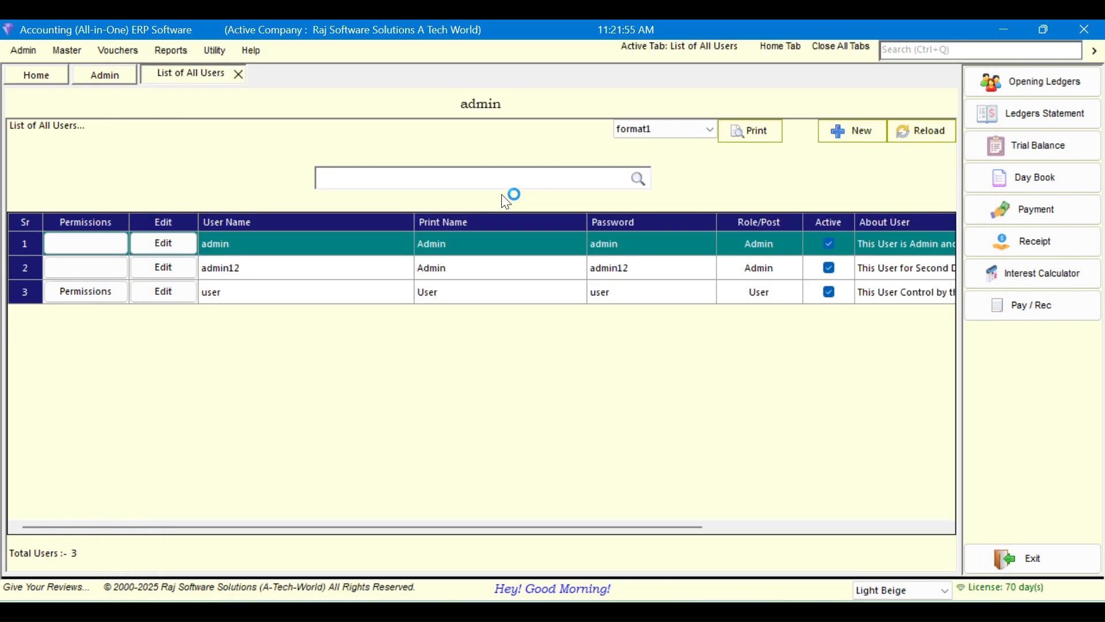
pyautogui.click(161, 251)
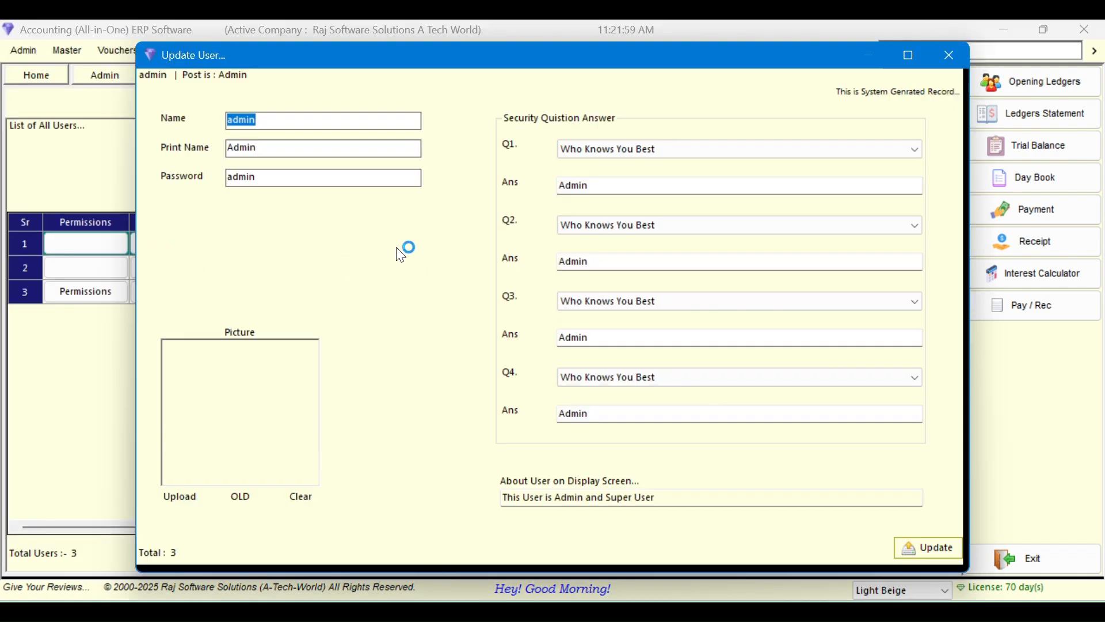
pyautogui.press('End')
pyautogui.write('1')
pyautogui.press('Tab')
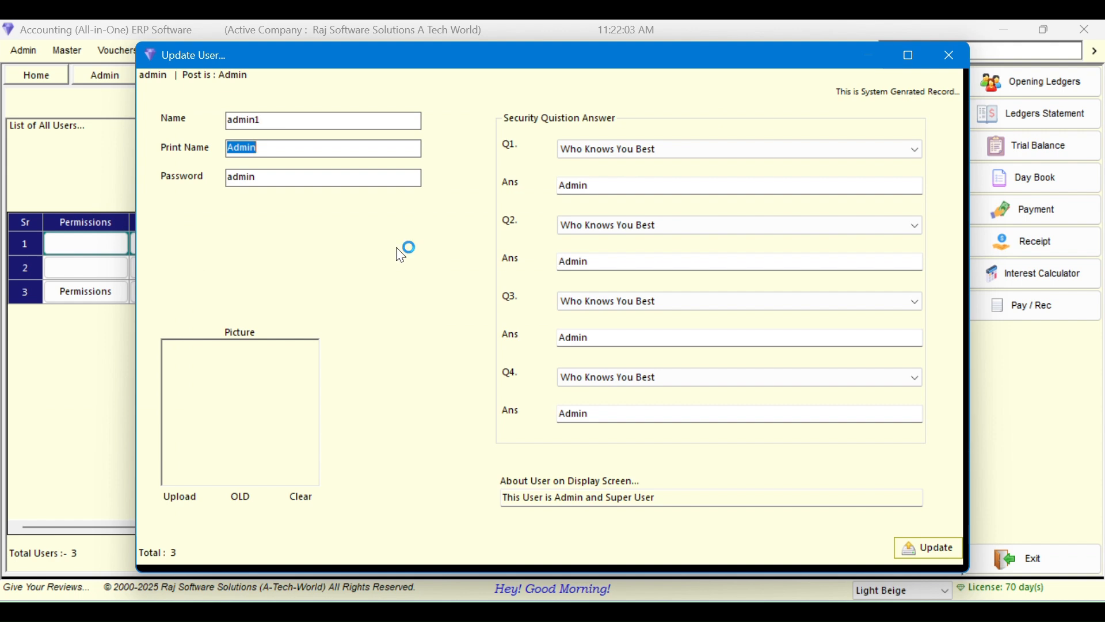
pyautogui.press('Tab')
pyautogui.write('asd')
pyautogui.press('BackSpace')
pyautogui.press('BackSpace')
pyautogui.press('BackSpace')
pyautogui.press('Tab')
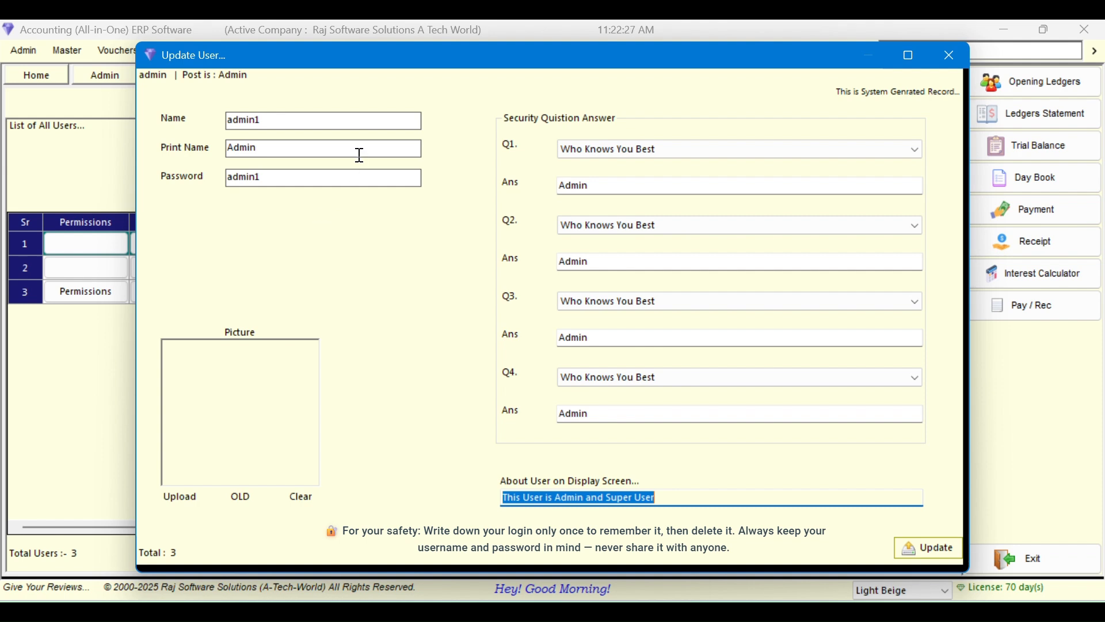
pyautogui.click(279, 121)
pyautogui.doubleClick(278, 121)
pyautogui.moveTo(300, 178); pyautogui.dragTo(180, 188)
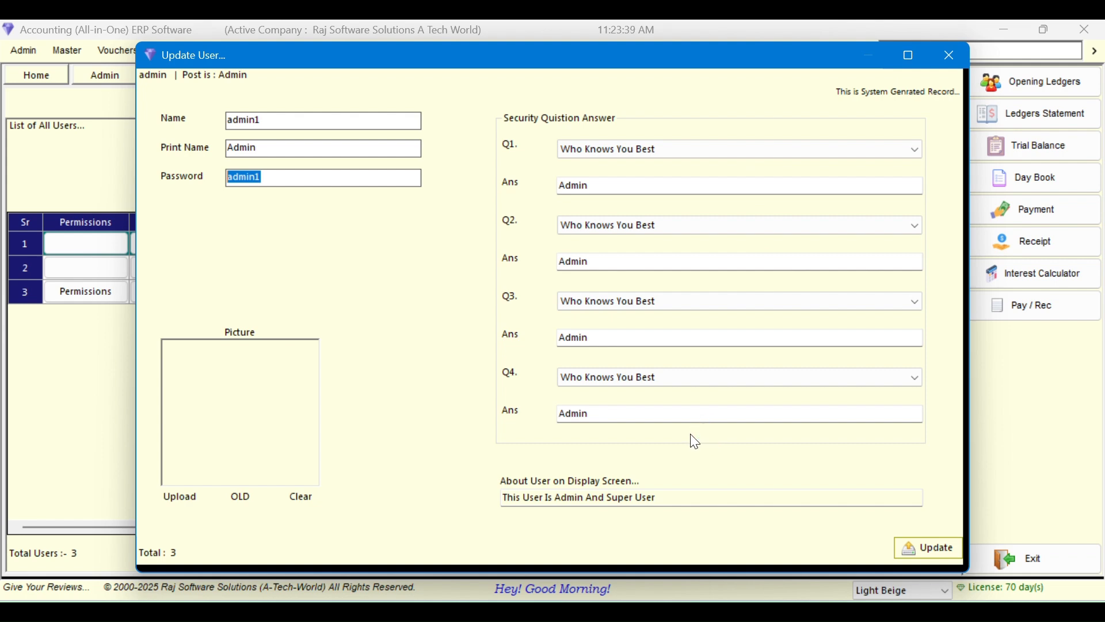
pyautogui.click(343, 143)
pyautogui.moveTo(303, 53); pyautogui.dragTo(433, 69)
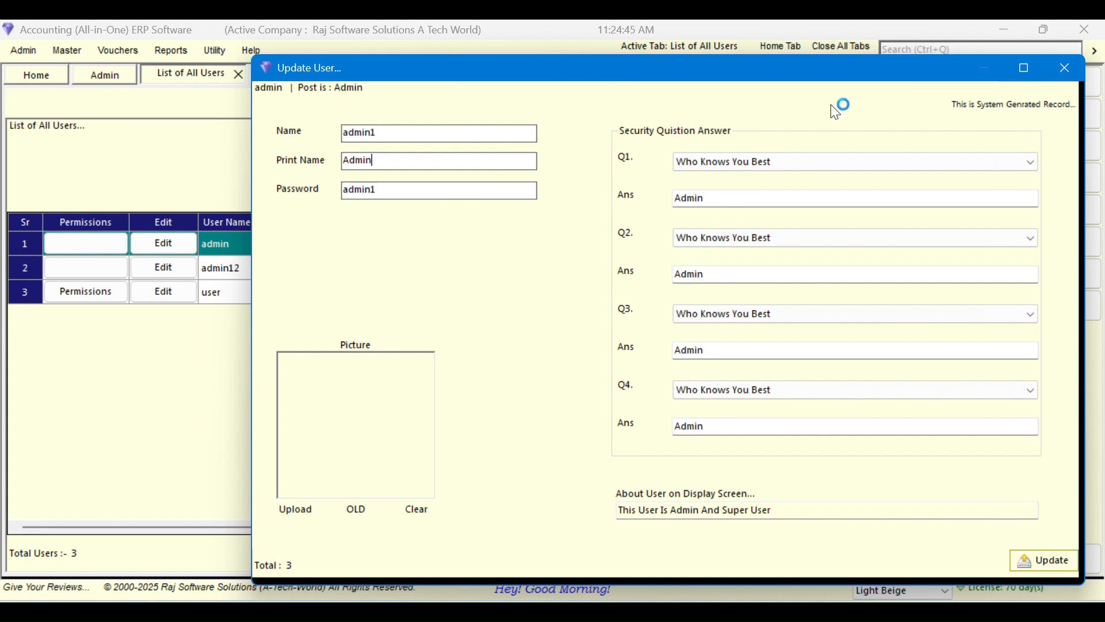
pyautogui.moveTo(873, 79); pyautogui.dragTo(772, 83)
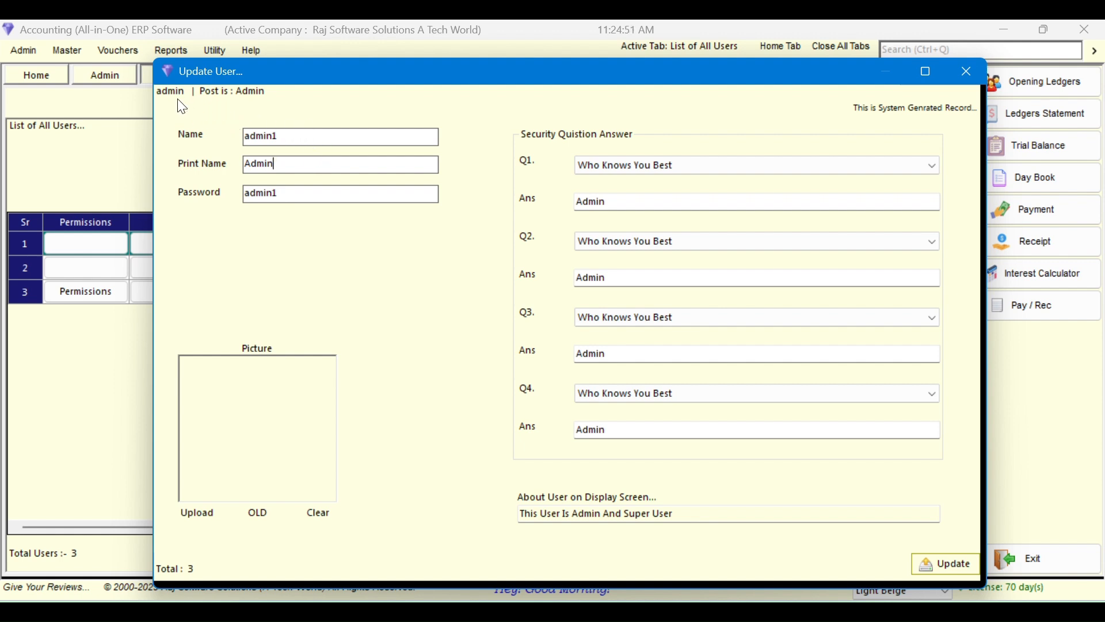
pyautogui.click(278, 161)
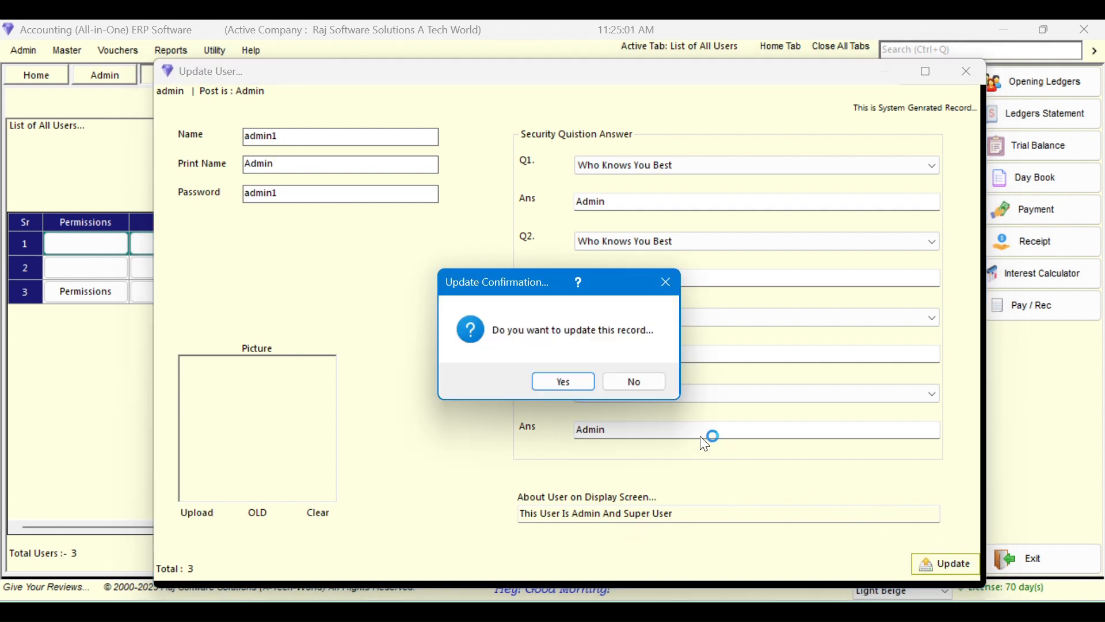
pyautogui.click(552, 384)
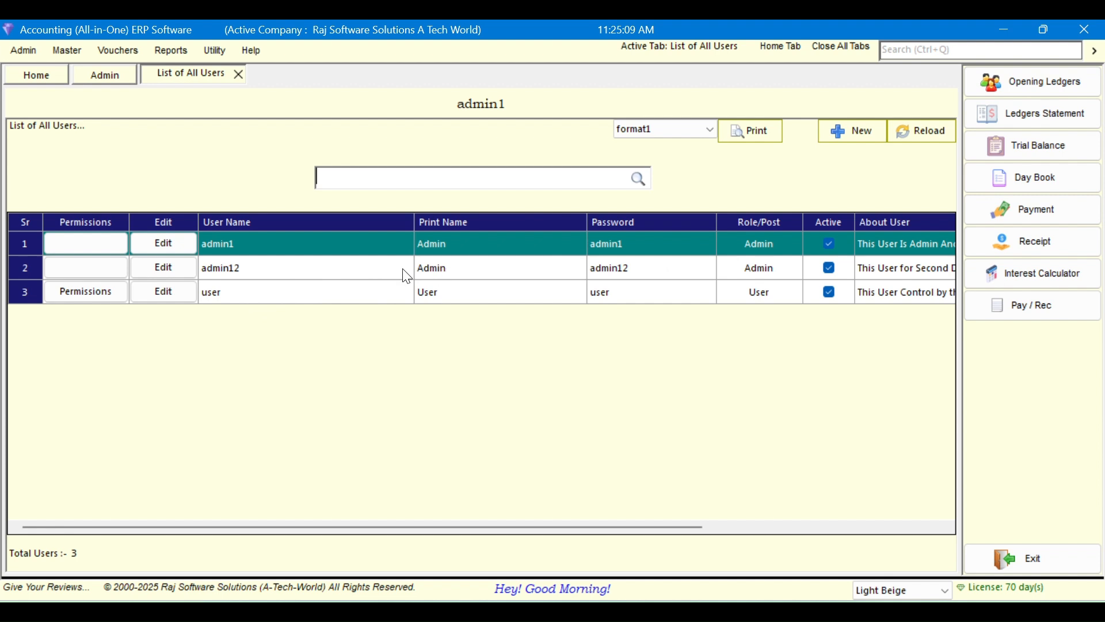
# Set Can Login Security On to Yes in User Security Settings, save, then start exiting
pyautogui.click(238, 74)
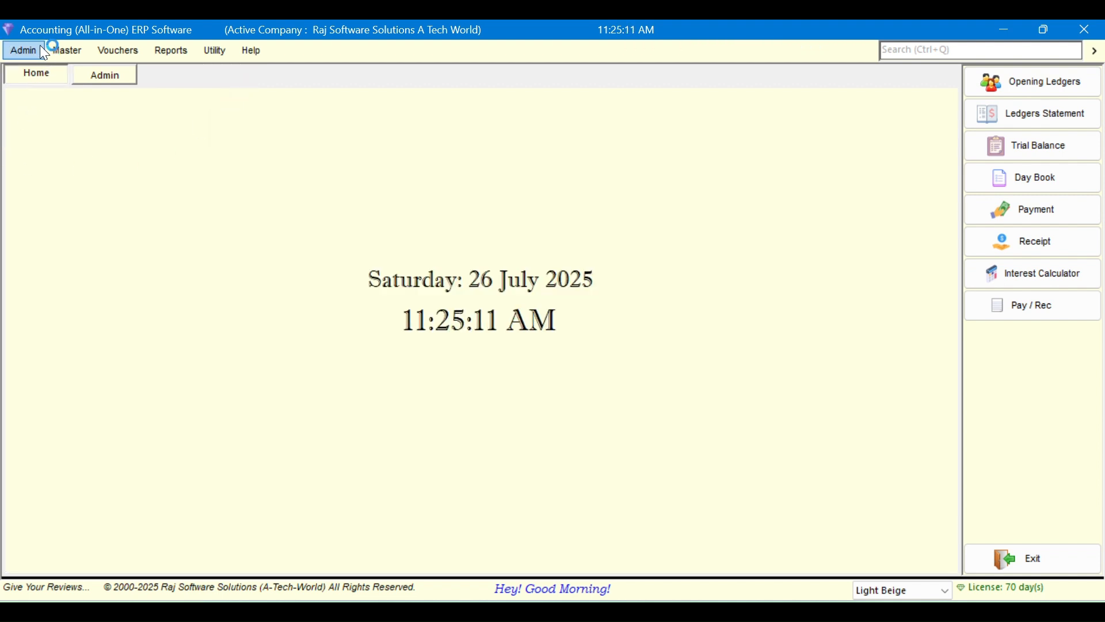
pyautogui.click(23, 51)
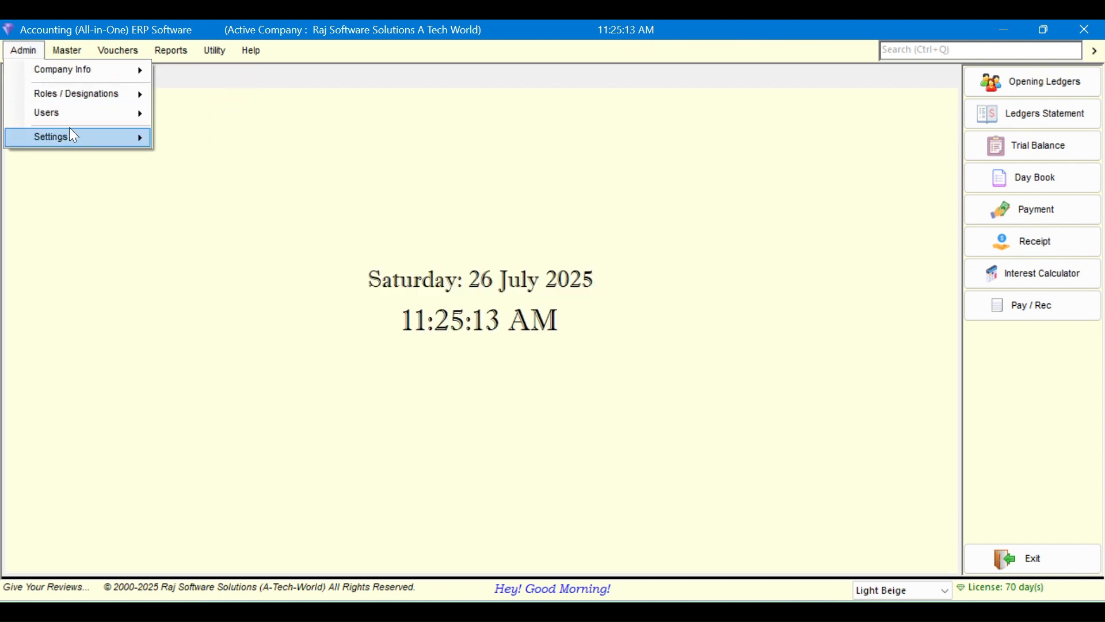
pyautogui.moveTo(106, 138)
pyautogui.click(158, 140)
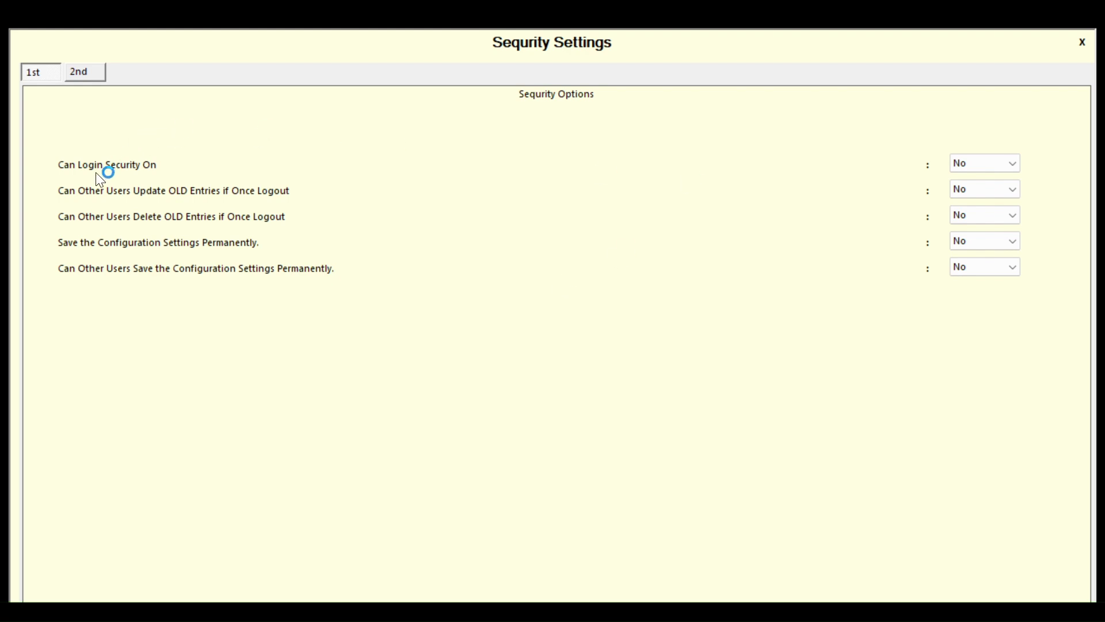
pyautogui.click(983, 165)
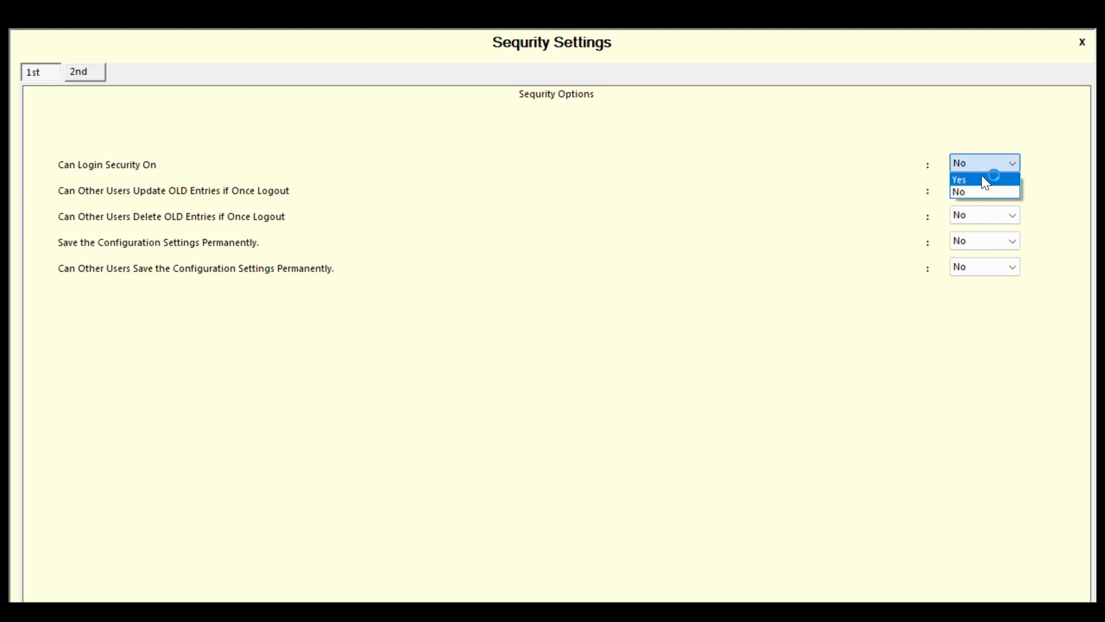
pyautogui.click(982, 179)
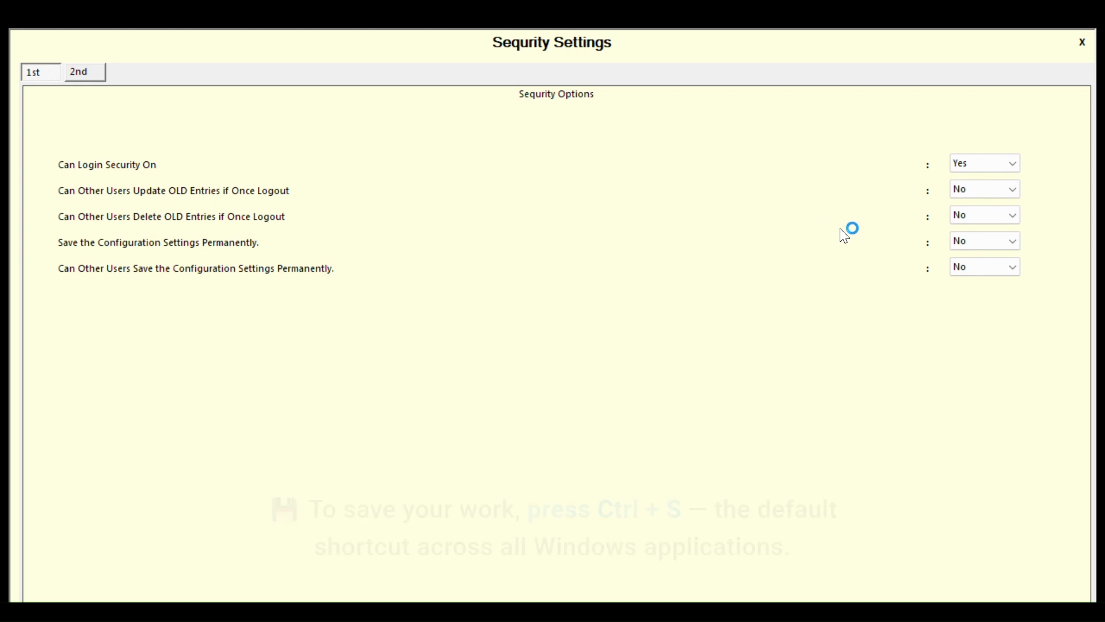
pyautogui.hotkey('ctrl', 's')
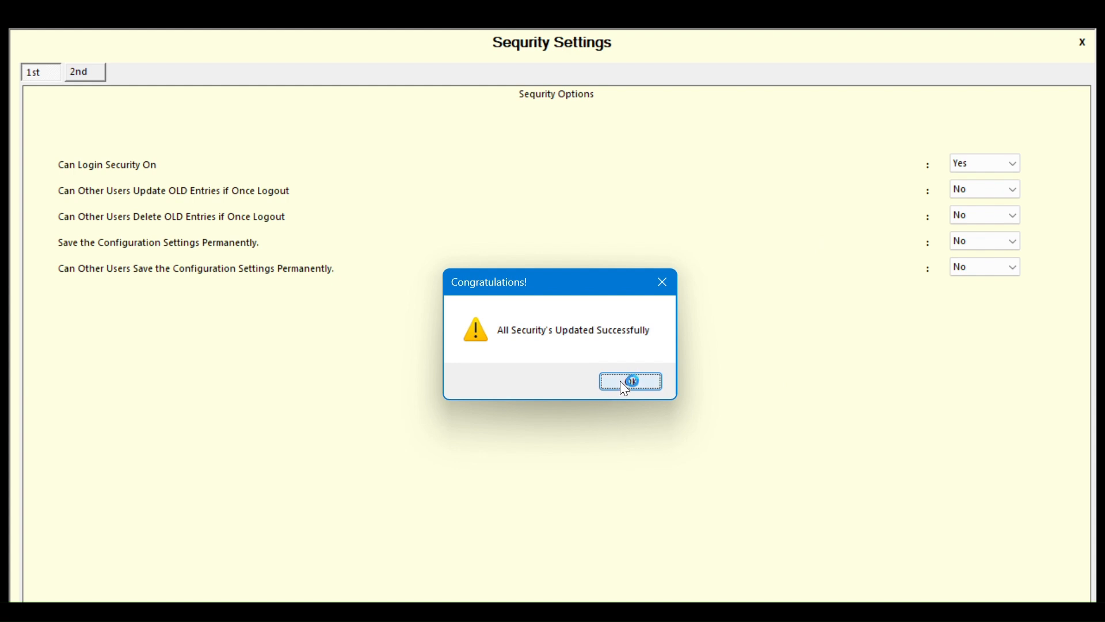
pyautogui.click(644, 384)
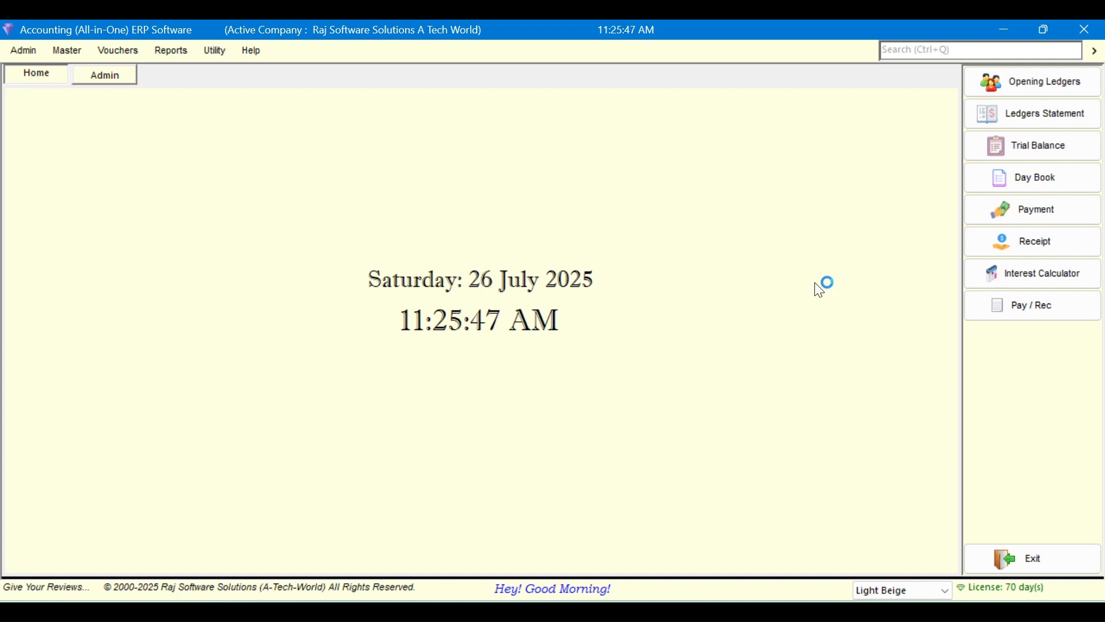
pyautogui.click(996, 549)
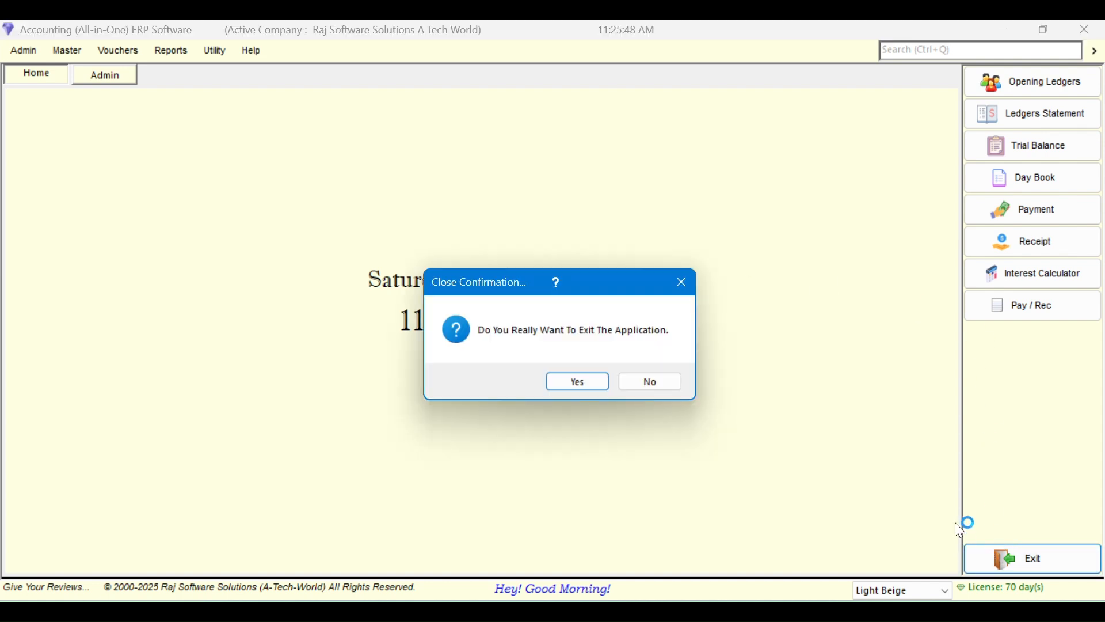
# Cancel the exit and open the List of All Users
pyautogui.click(656, 381)
pyautogui.click(68, 52)
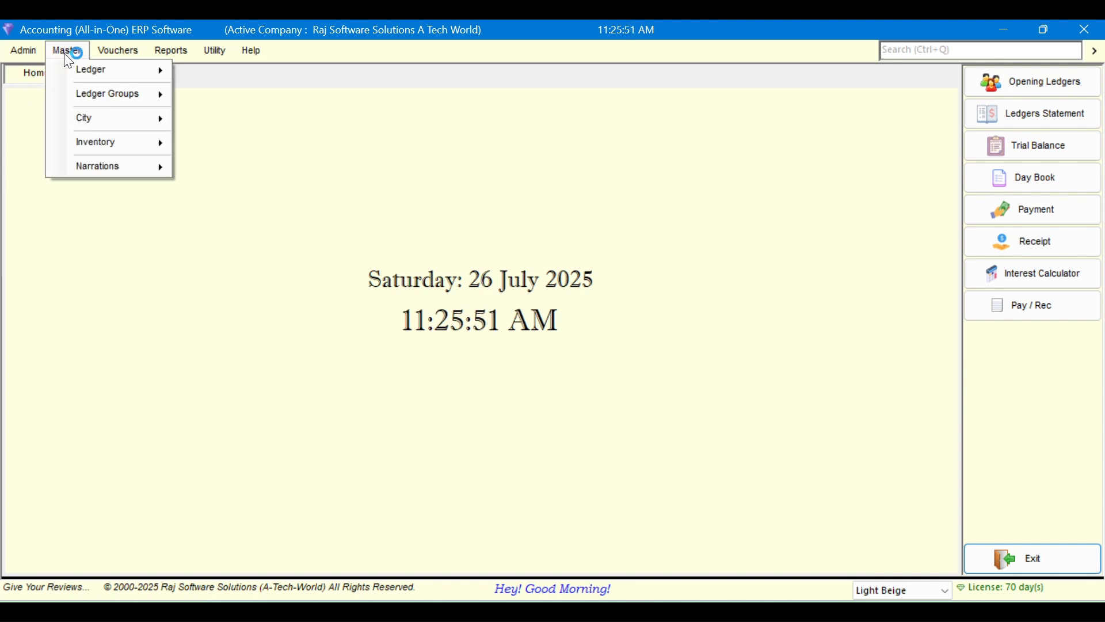
pyautogui.moveTo(30, 50)
pyautogui.moveTo(64, 113)
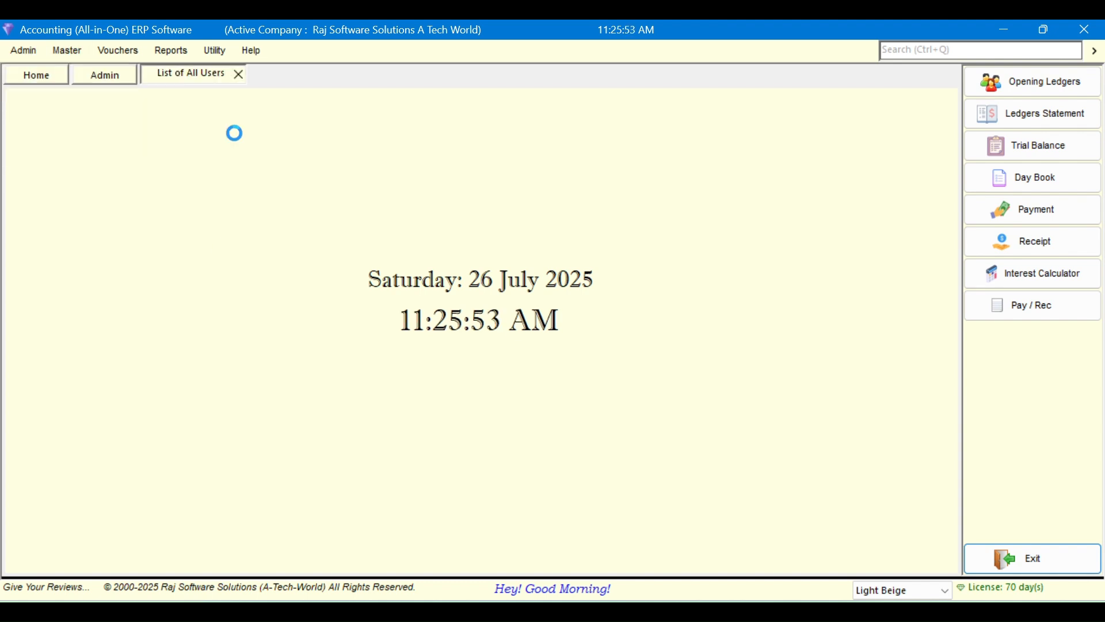
pyautogui.click(245, 293)
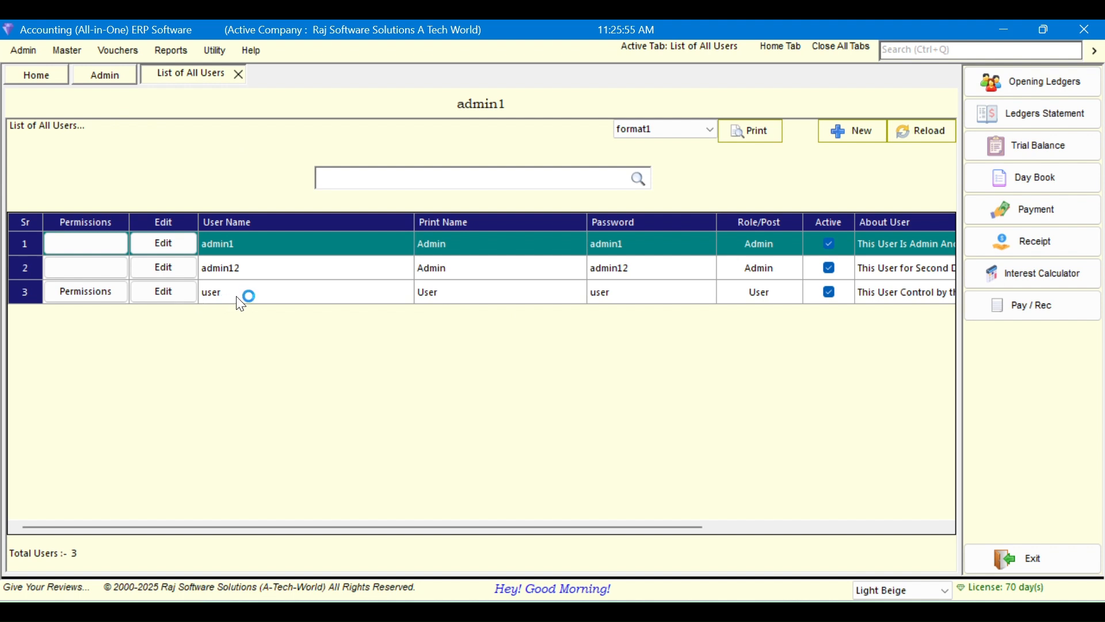
pyautogui.click(391, 244)
pyautogui.click(375, 269)
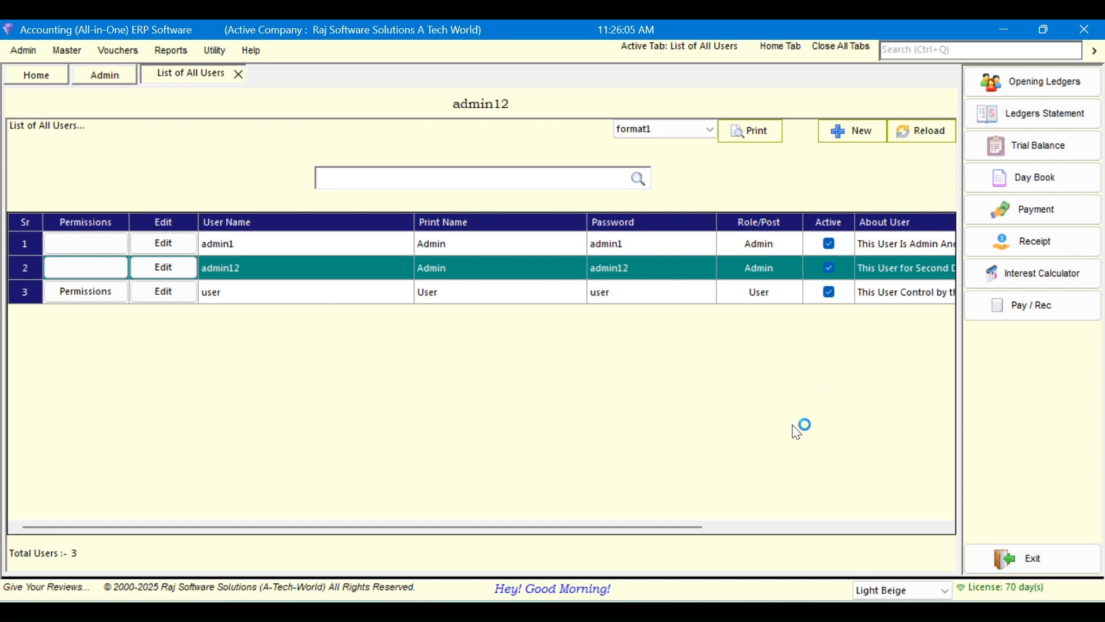
pyautogui.click(239, 74)
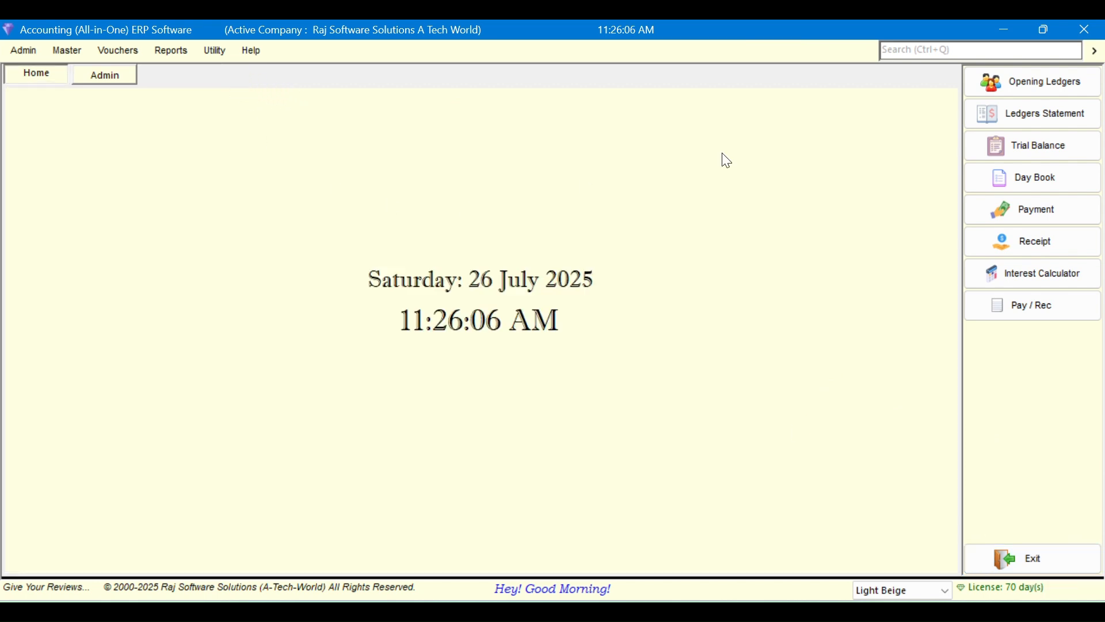
pyautogui.click(1076, 556)
# Confirm the exit, relaunch the application and choose to open the existing company
pyautogui.click(574, 378)
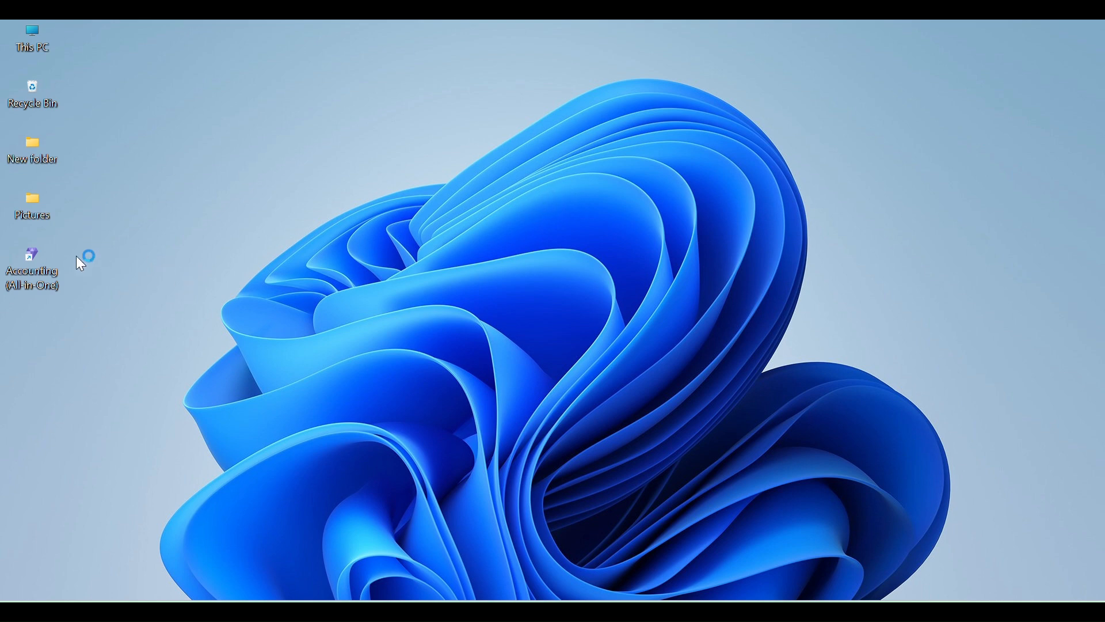
pyautogui.doubleClick(32, 271)
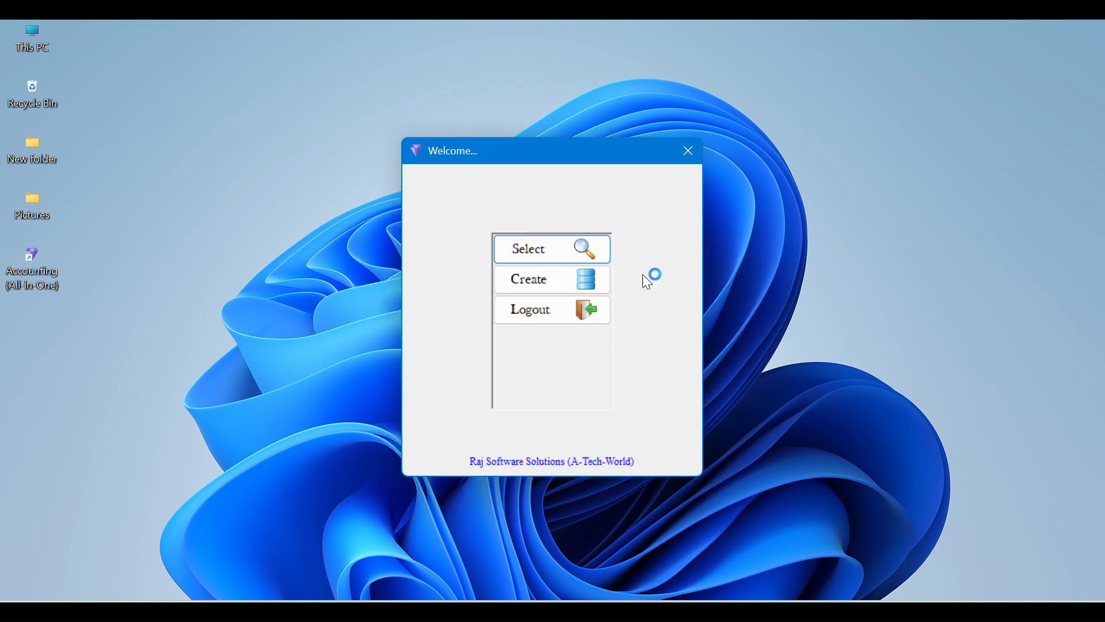
pyautogui.click(563, 242)
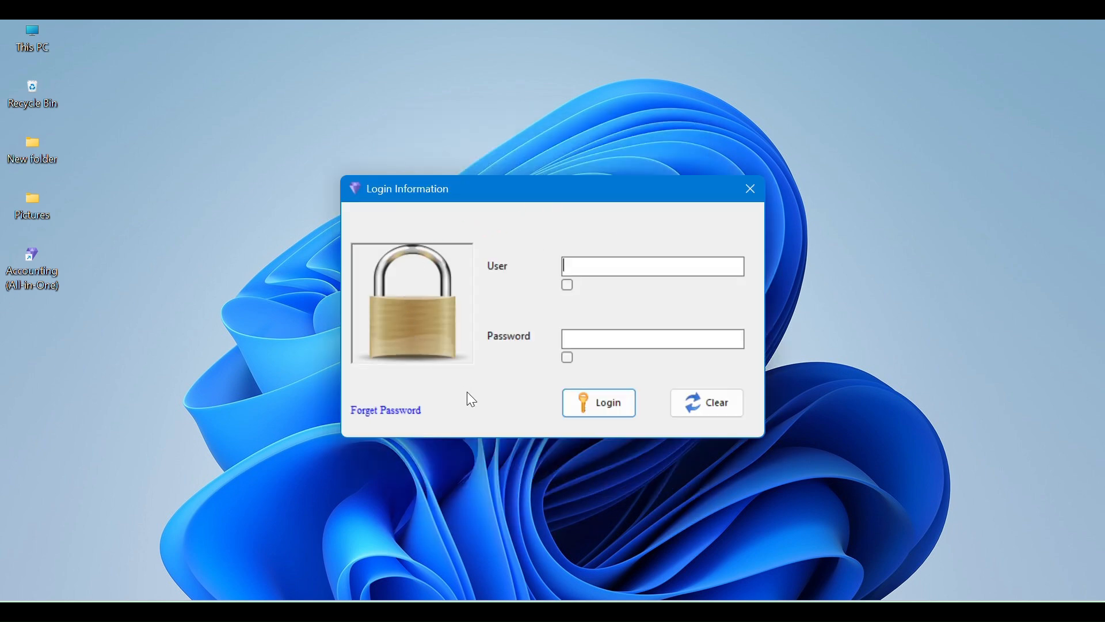
# Move the Login Information dialog aside and open the Forget Password recovery form
pyautogui.moveTo(586, 187); pyautogui.dragTo(569, 169)
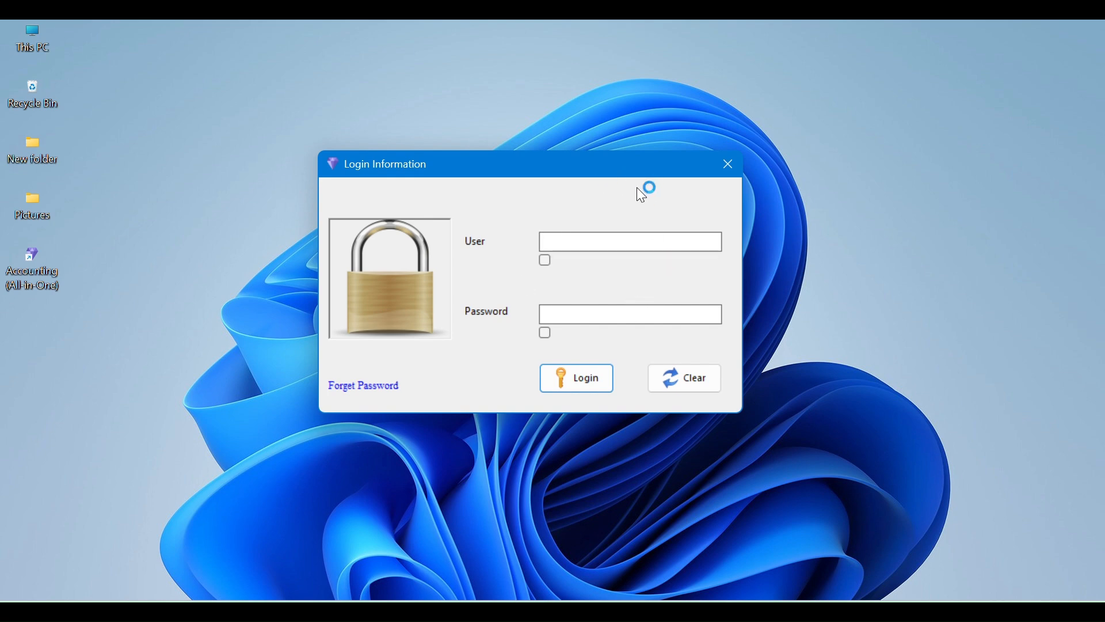
pyautogui.click(374, 394)
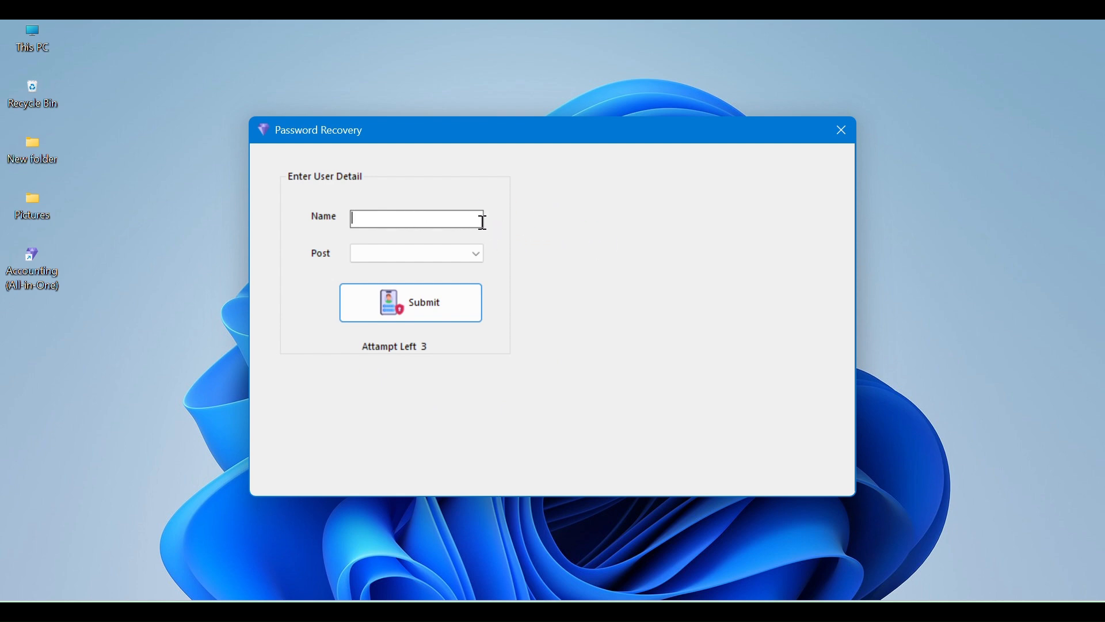
# Look at the Post list without choosing, then close the Password Recovery form
pyautogui.click(478, 255)
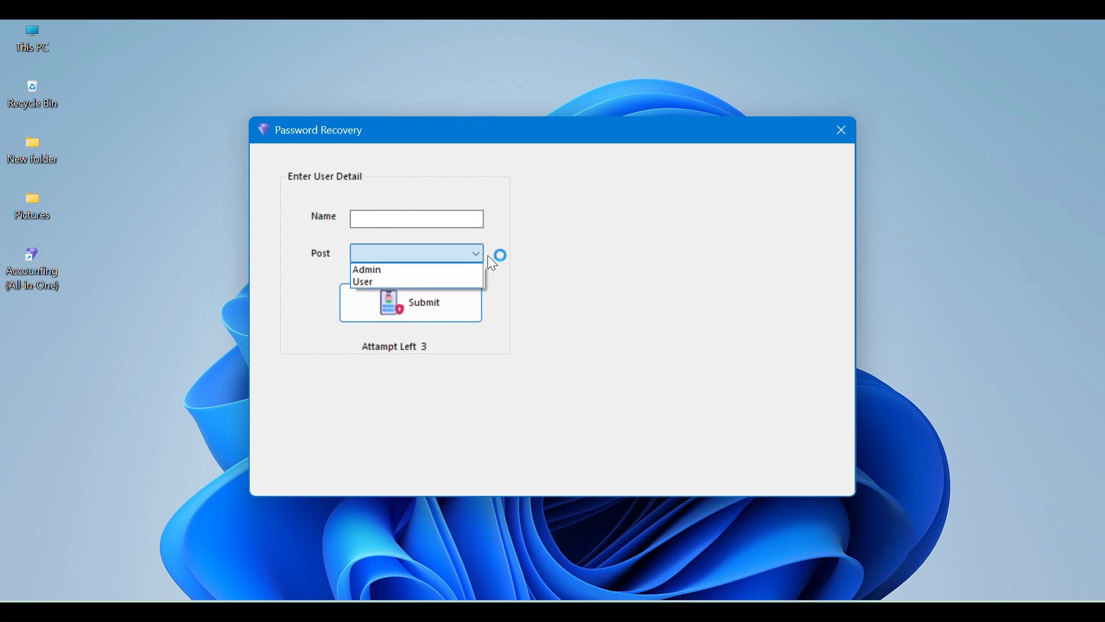
pyautogui.click(645, 270)
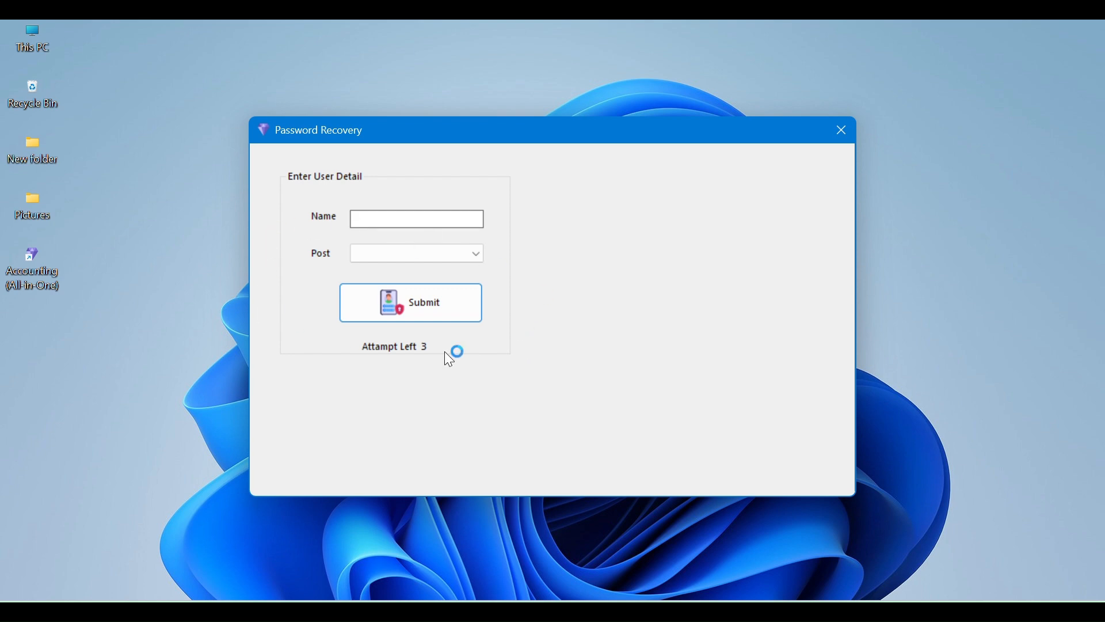
pyautogui.click(842, 130)
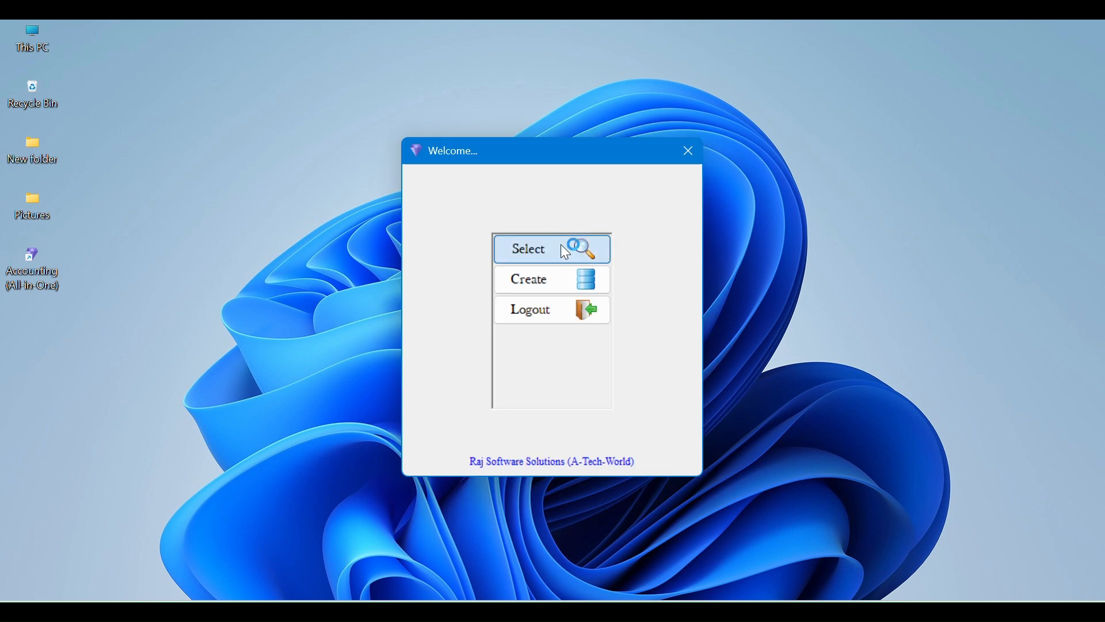
# Select the company and log in with the admin user name and account password
pyautogui.click(561, 246)
pyautogui.doubleClick(507, 211)
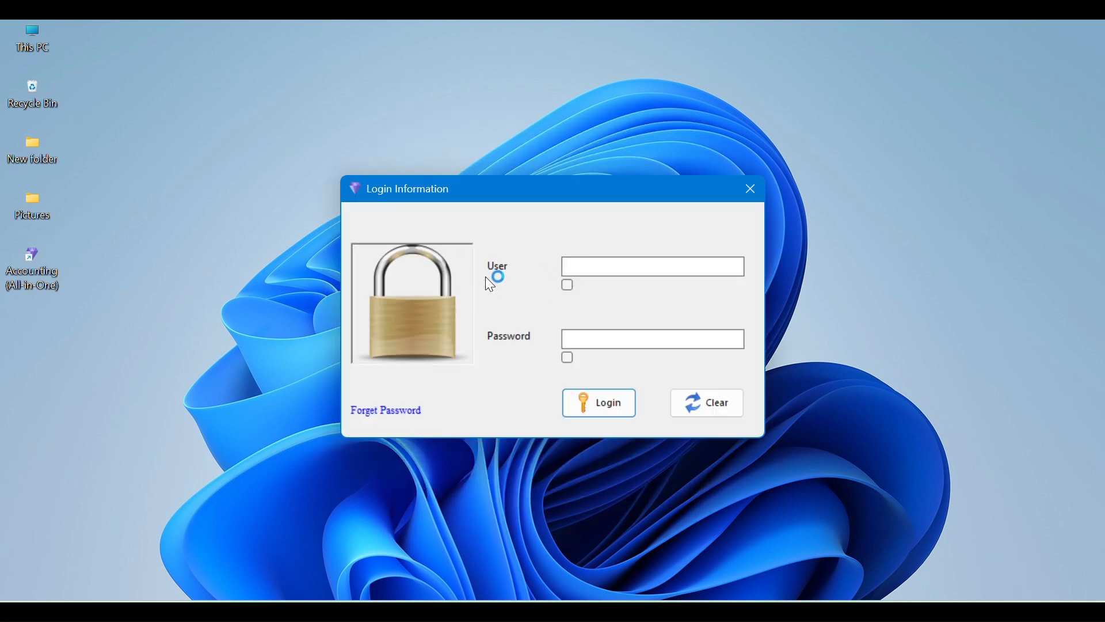
pyautogui.click(612, 267)
pyautogui.write('admi')
pyautogui.press('Tab')
pyautogui.click(587, 407)
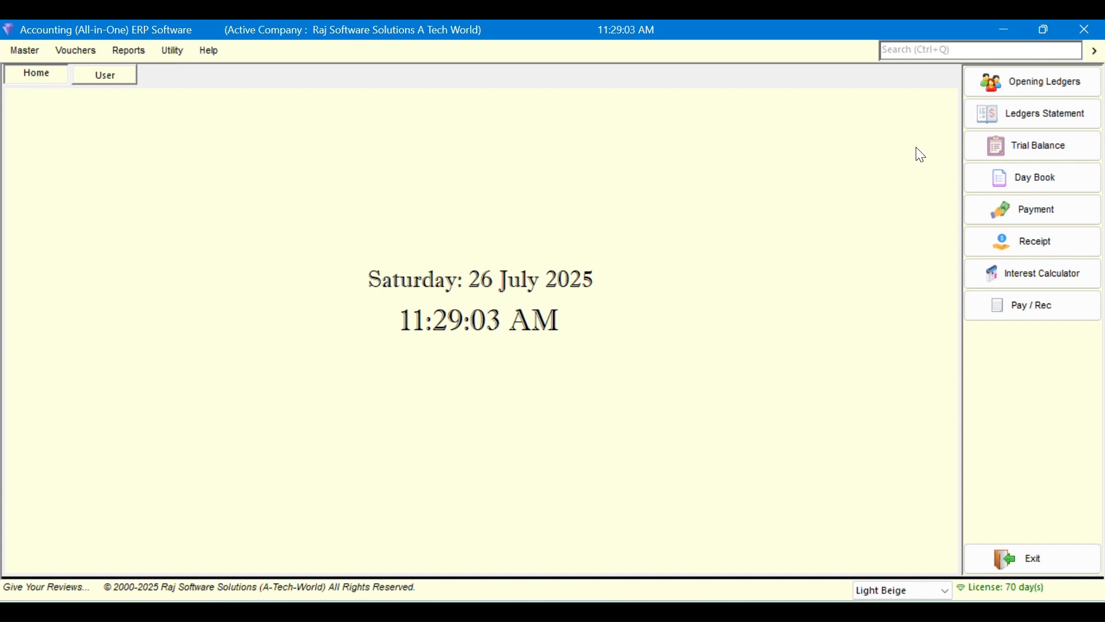
# View the Day Book, Trial Balance and ledger balances reports, then close all tabs
pyautogui.click(974, 184)
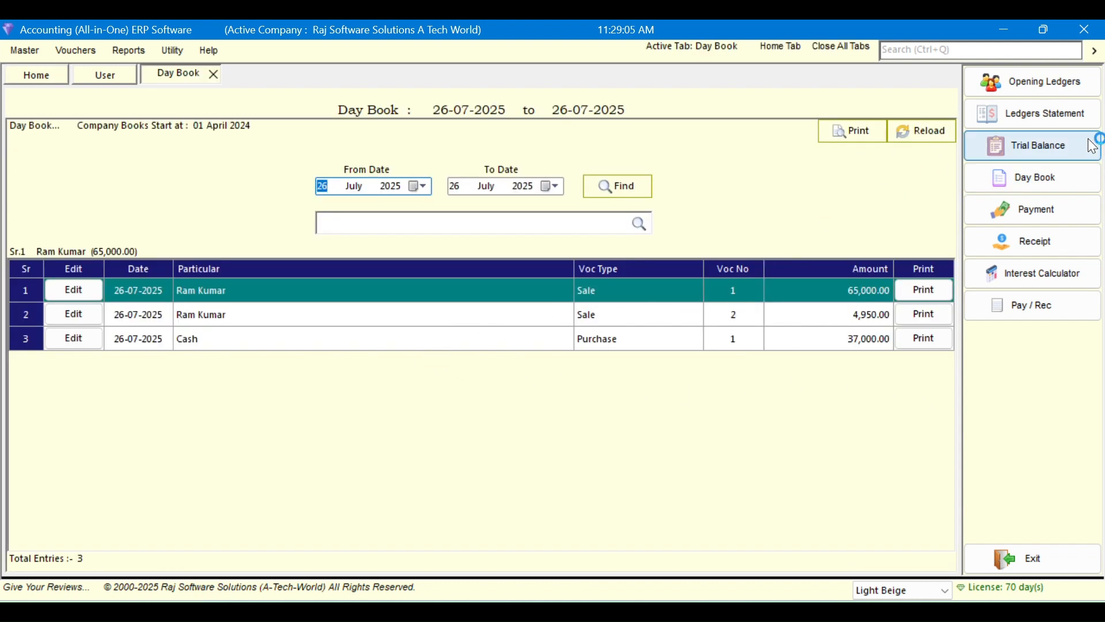
pyautogui.click(1070, 138)
pyautogui.click(1042, 120)
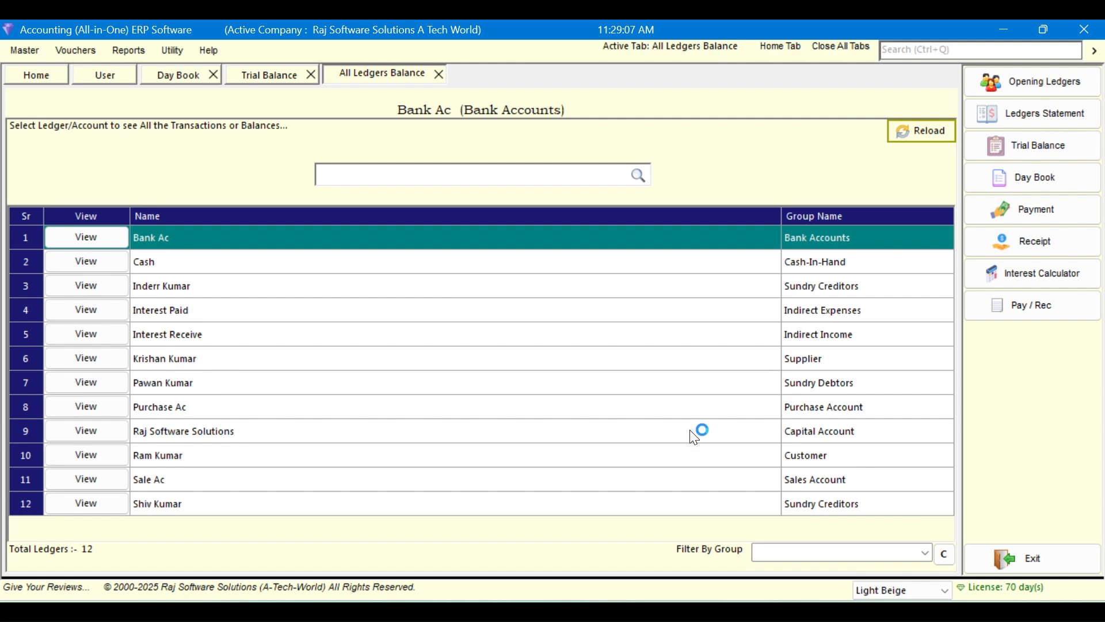
pyautogui.click(834, 47)
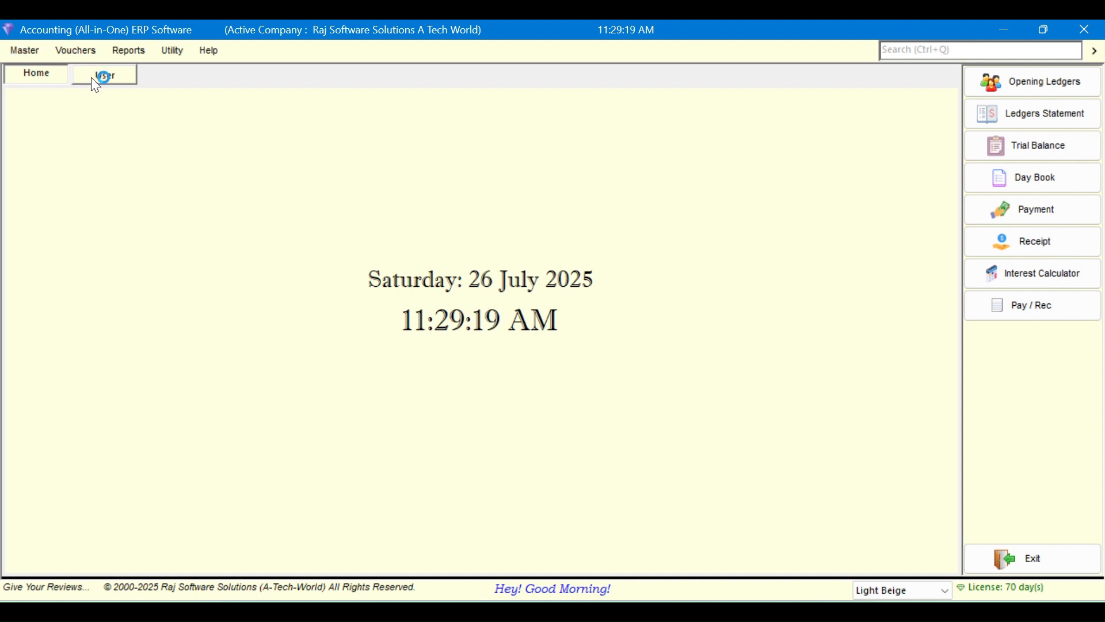
pyautogui.click(114, 79)
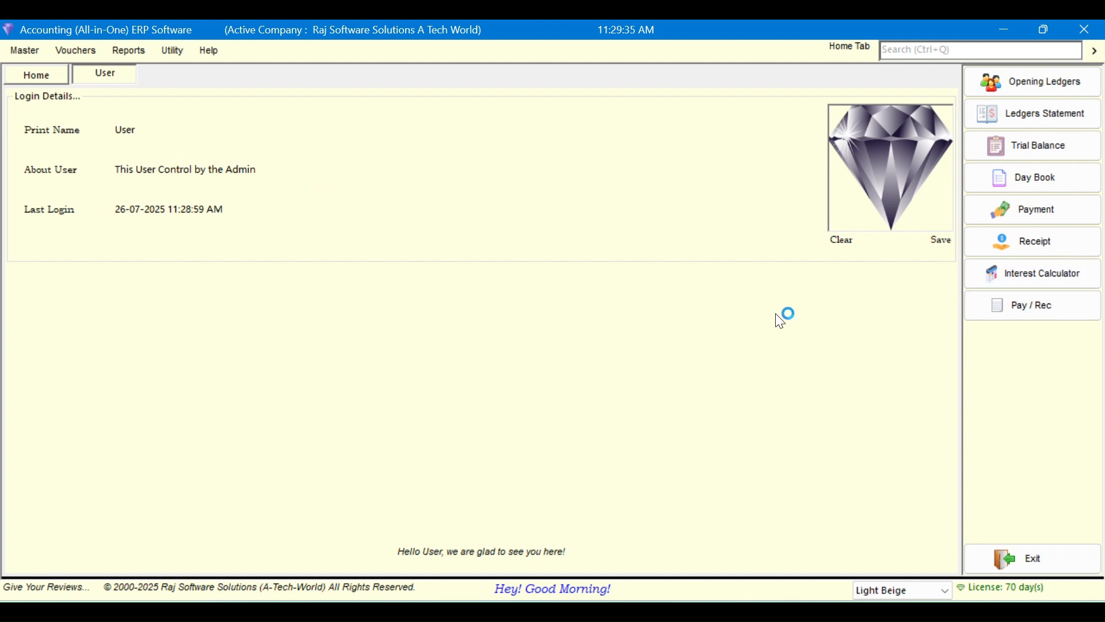
pyautogui.click(58, 75)
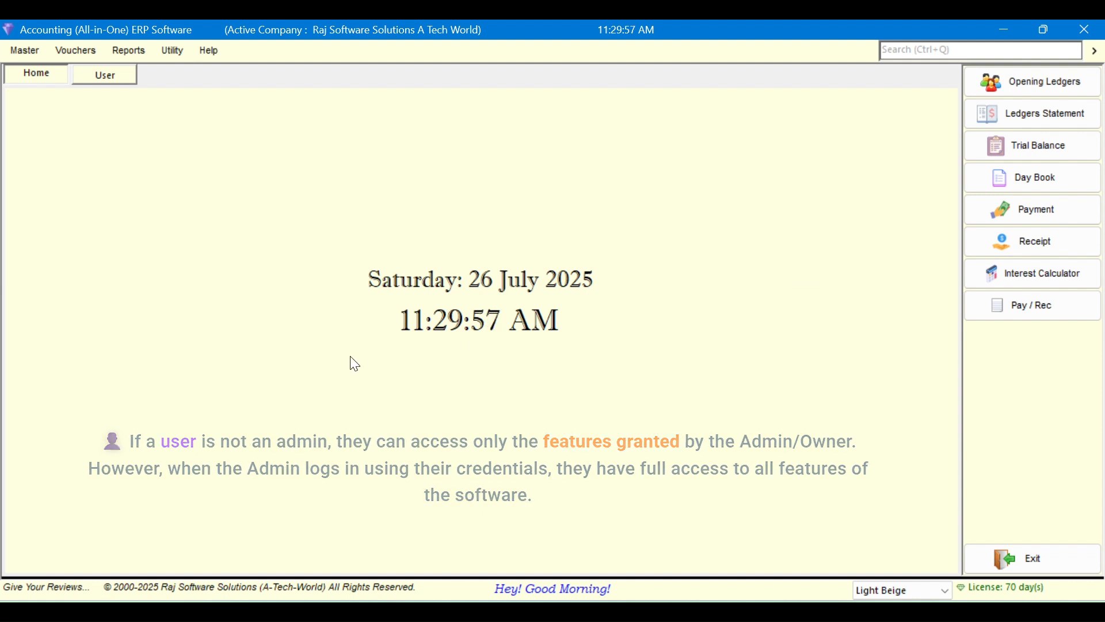
pyautogui.click(1048, 180)
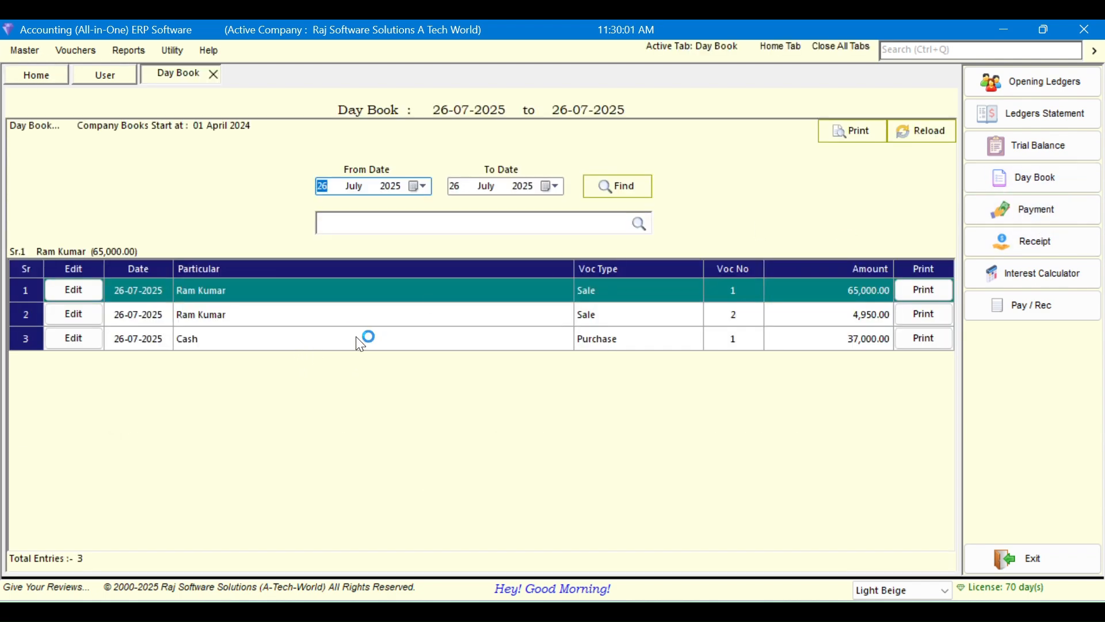
pyautogui.click(210, 73)
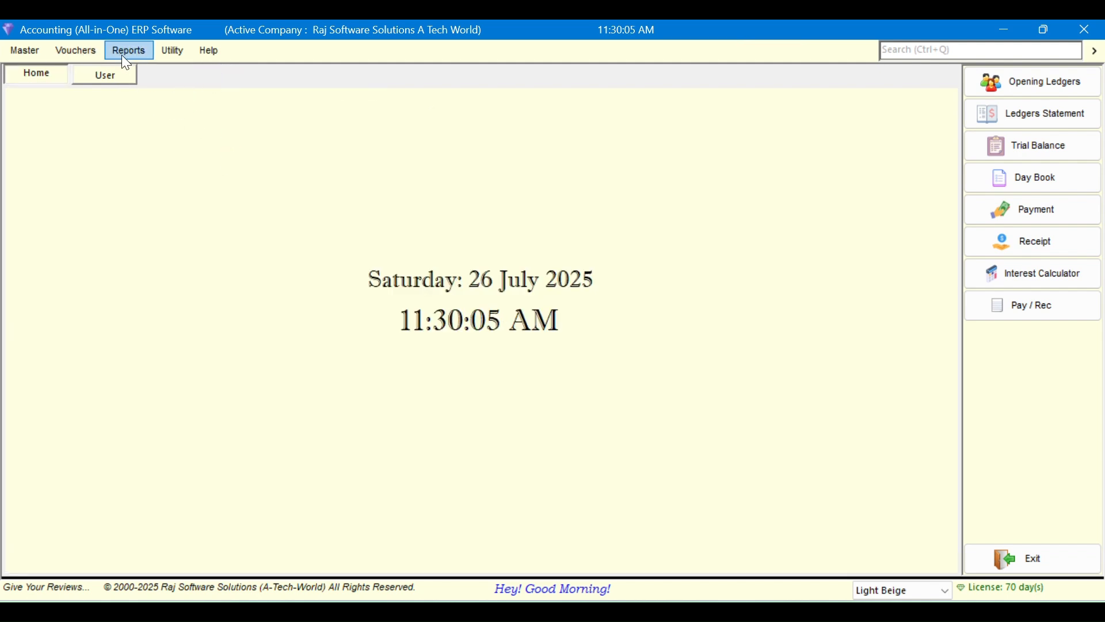
pyautogui.click(89, 53)
pyautogui.click(94, 143)
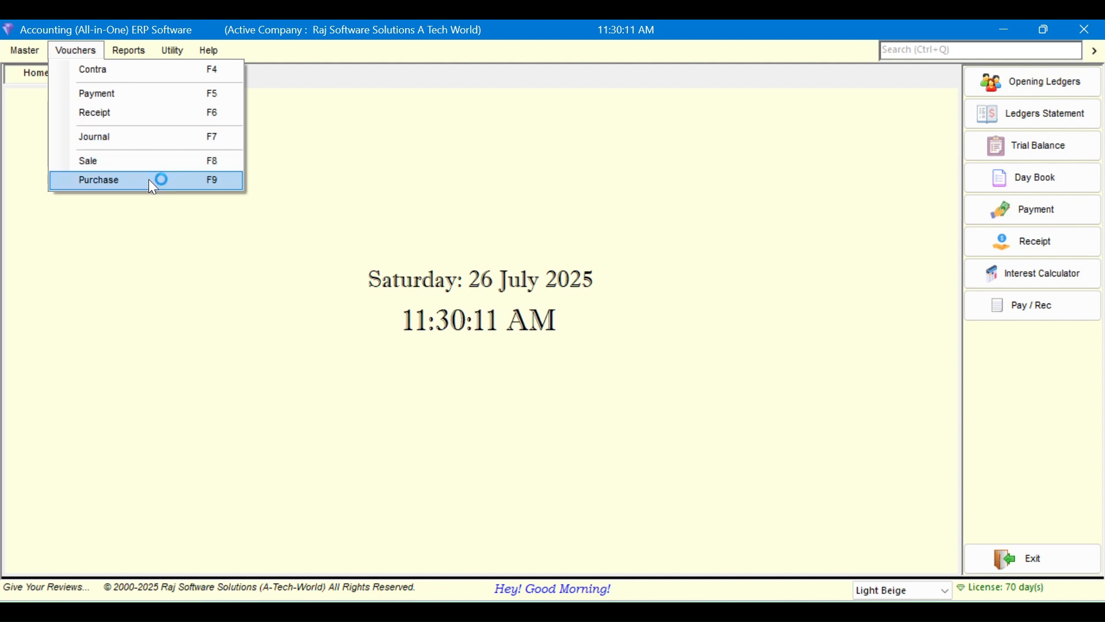
pyautogui.click(171, 267)
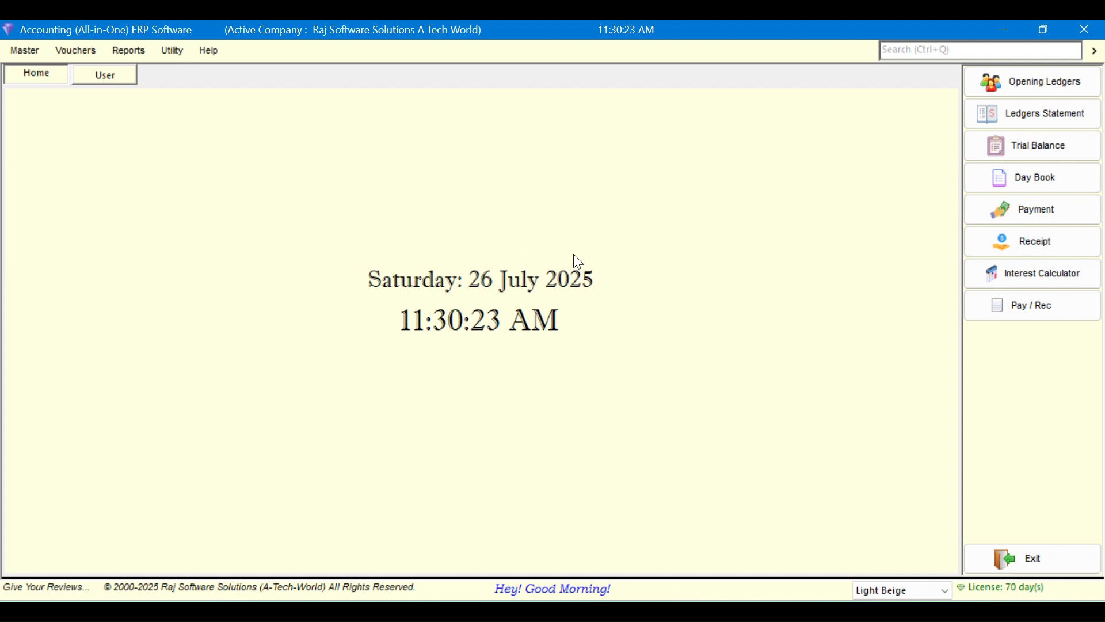
pyautogui.click(1093, 558)
# Exit and relaunch the software, open the company and log in with the administrator credentials
pyautogui.click(570, 384)
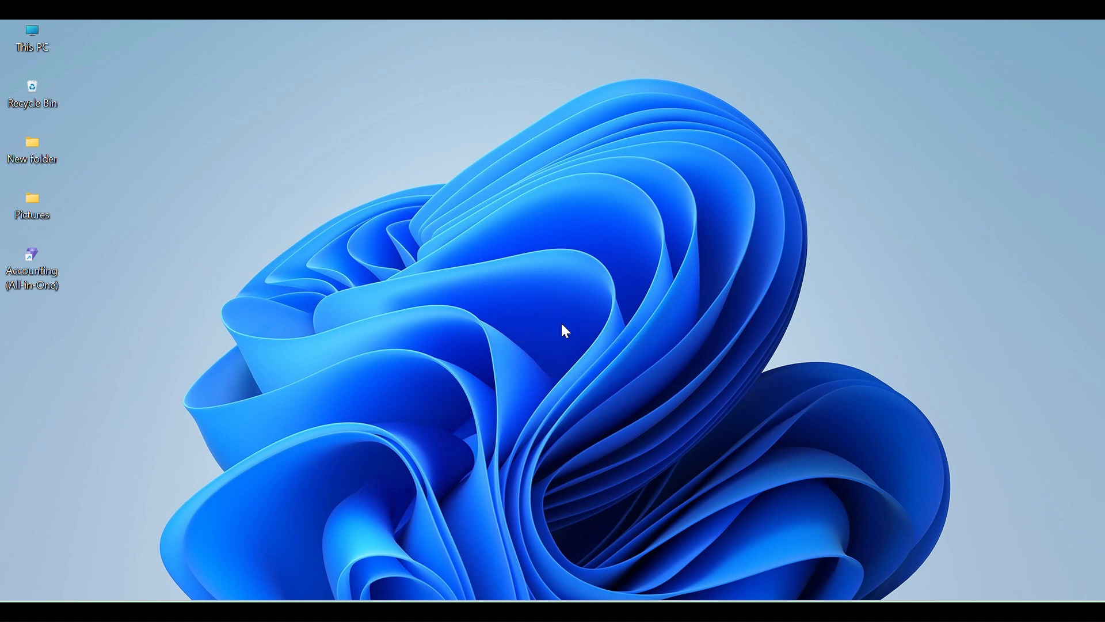
pyautogui.doubleClick(53, 268)
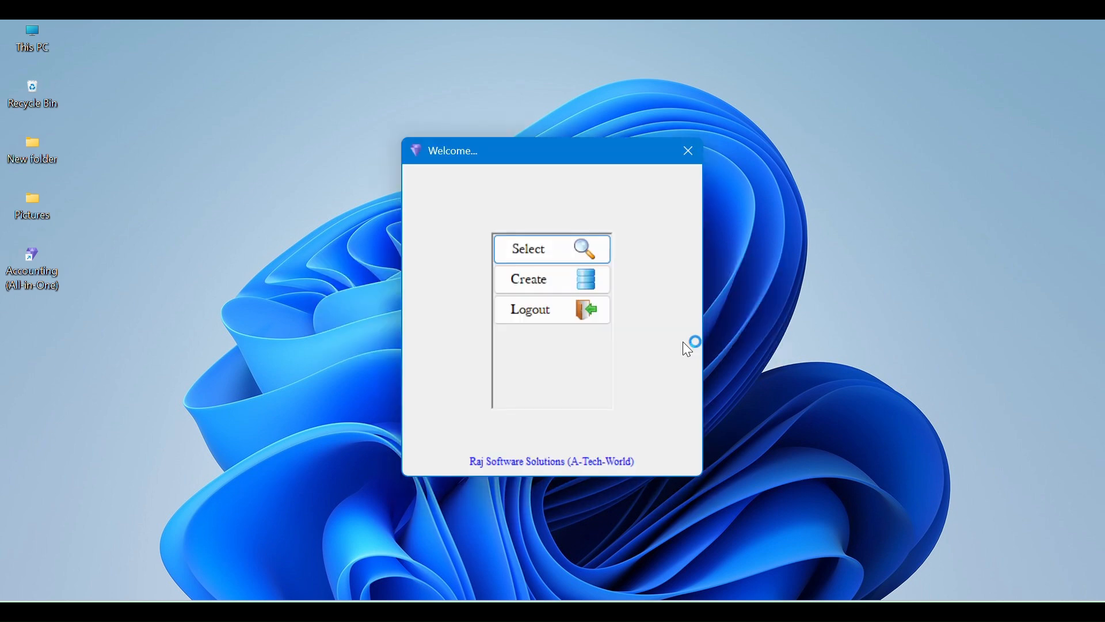
pyautogui.click(555, 253)
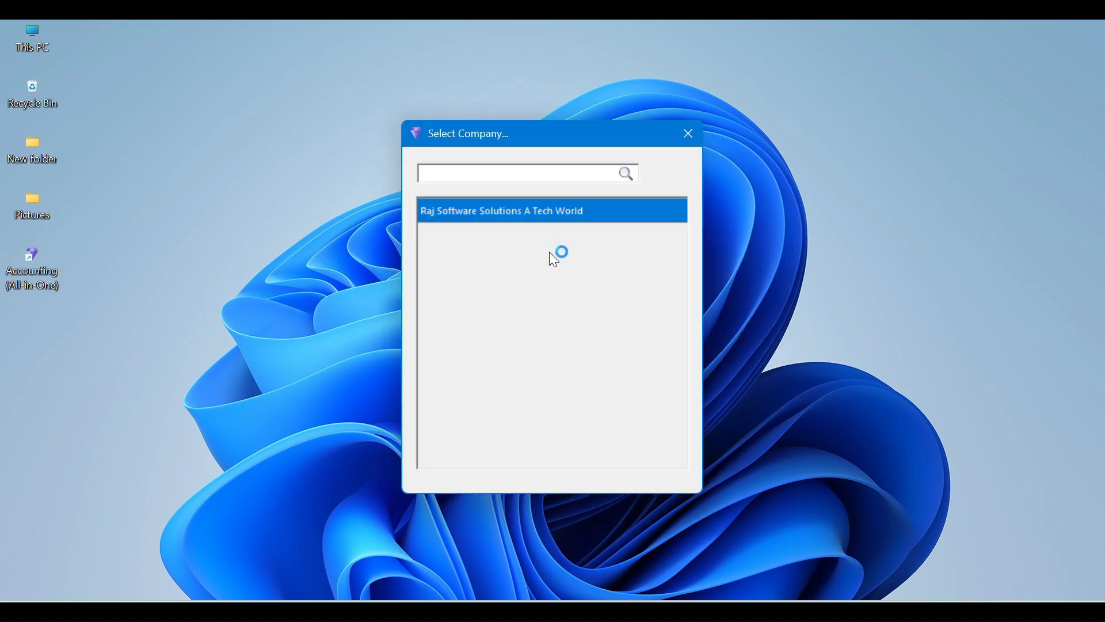
pyautogui.doubleClick(513, 216)
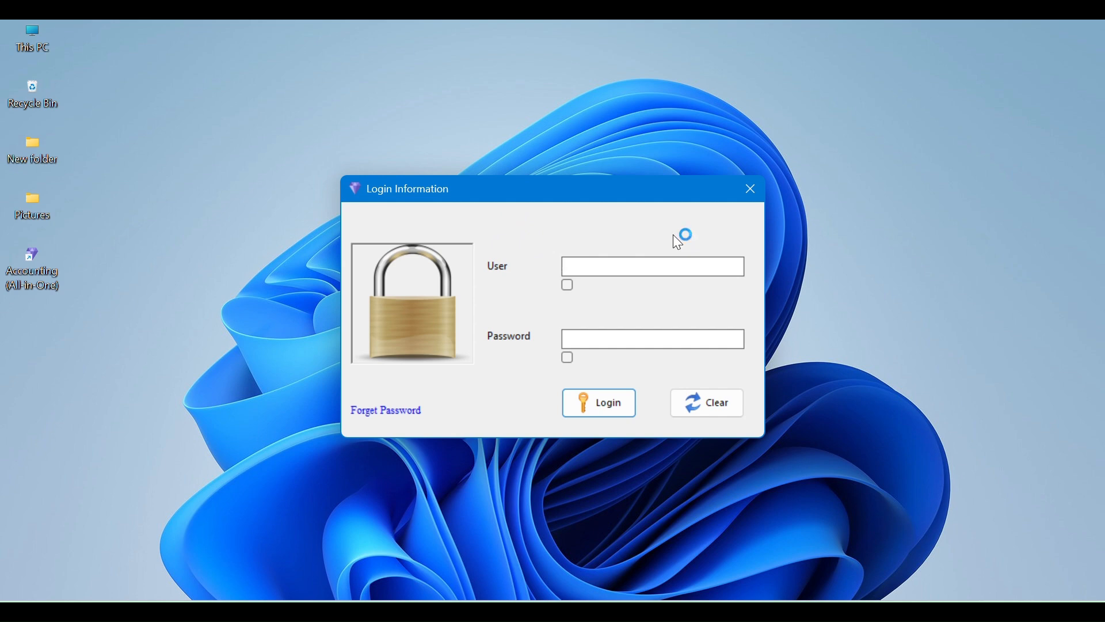
pyautogui.write('******')
pyautogui.press('Tab')
pyautogui.write('******')
pyautogui.click(567, 358)
pyautogui.click(609, 403)
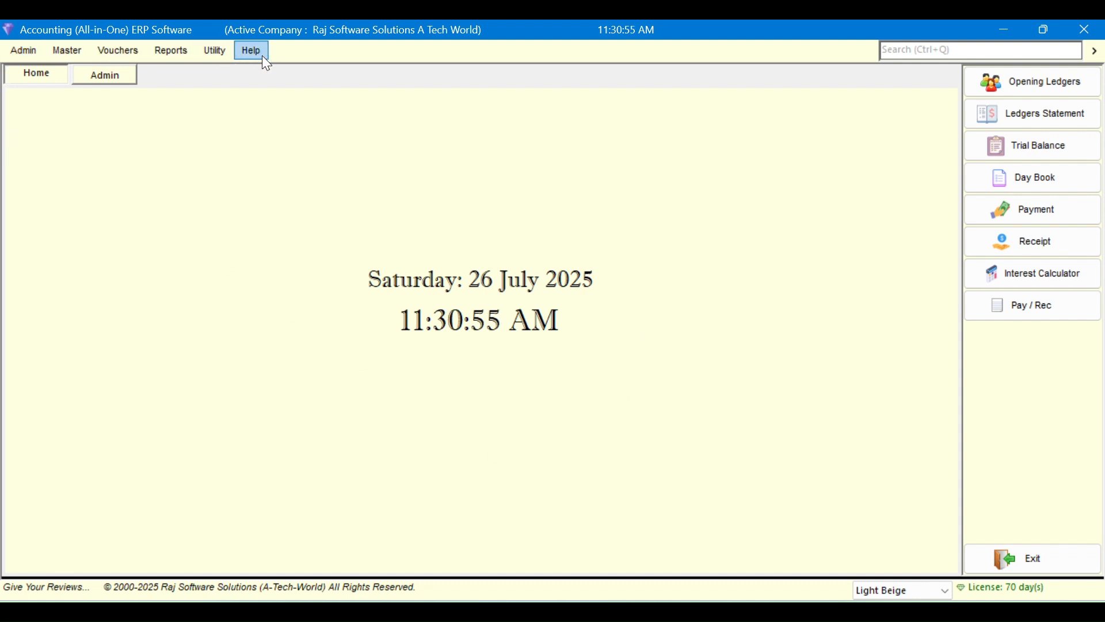
# Open the third user's permissions from Admin > Users > All Users and confirm
pyautogui.click(26, 54)
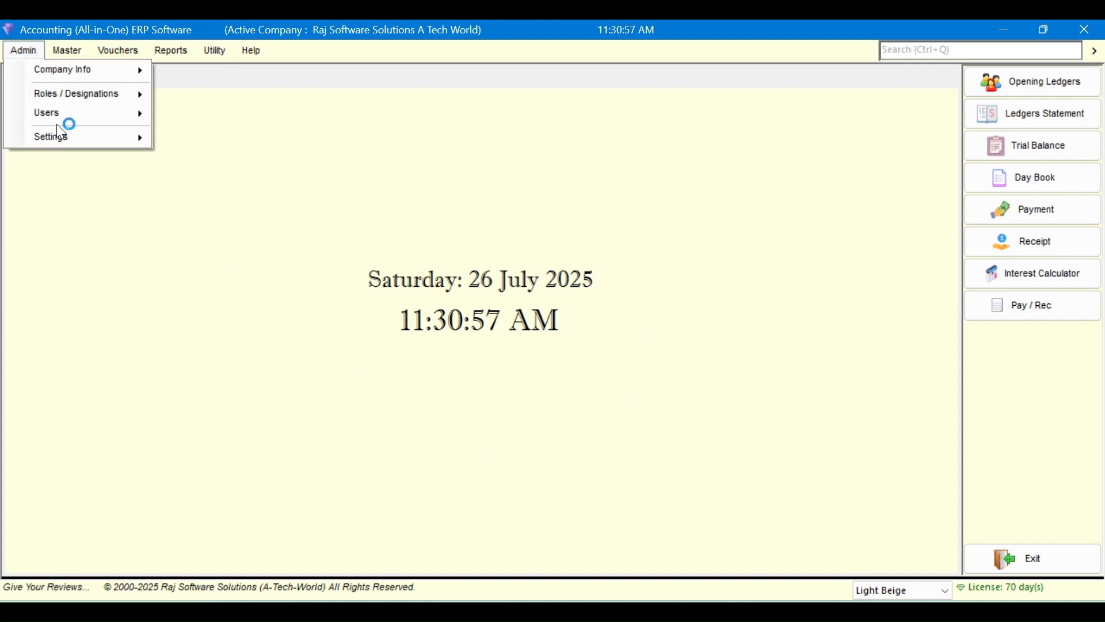
pyautogui.moveTo(155, 114)
pyautogui.click(217, 131)
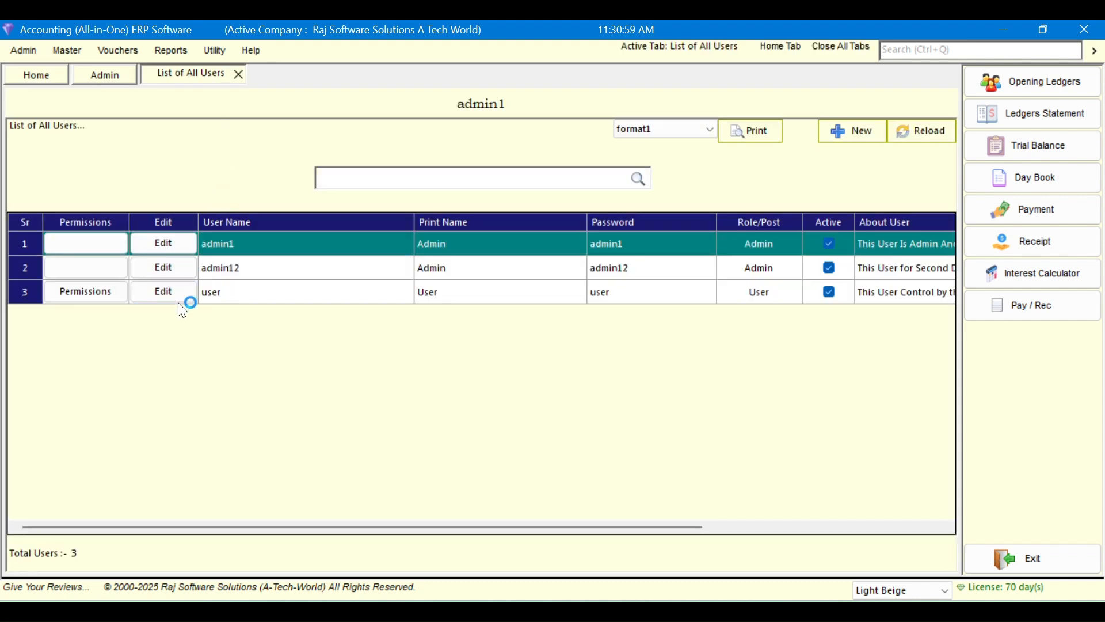
pyautogui.click(86, 297)
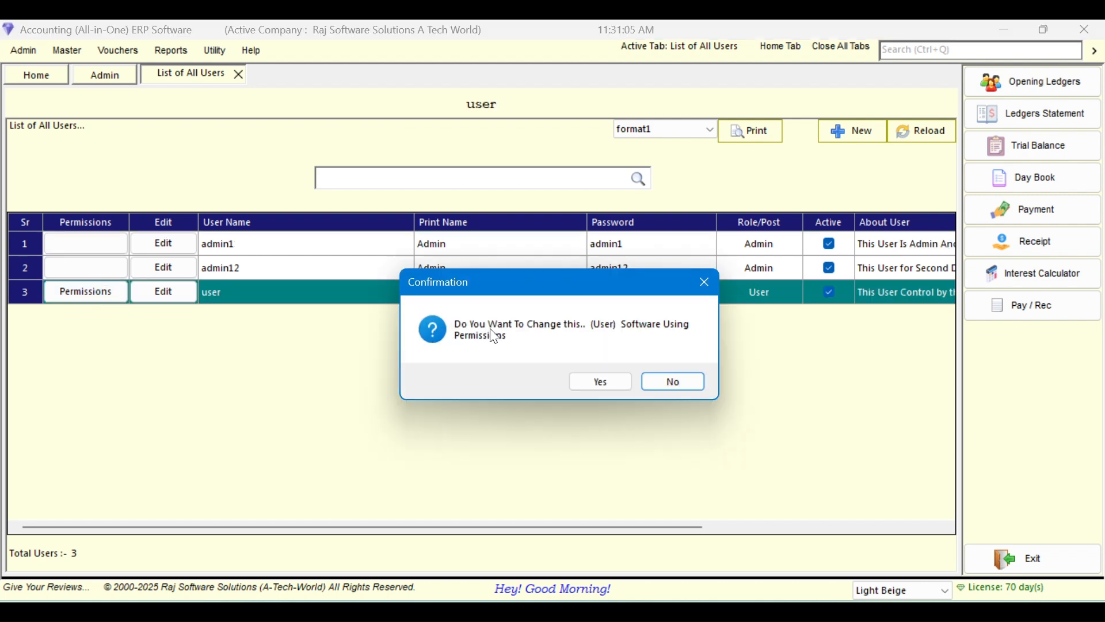
pyautogui.click(609, 383)
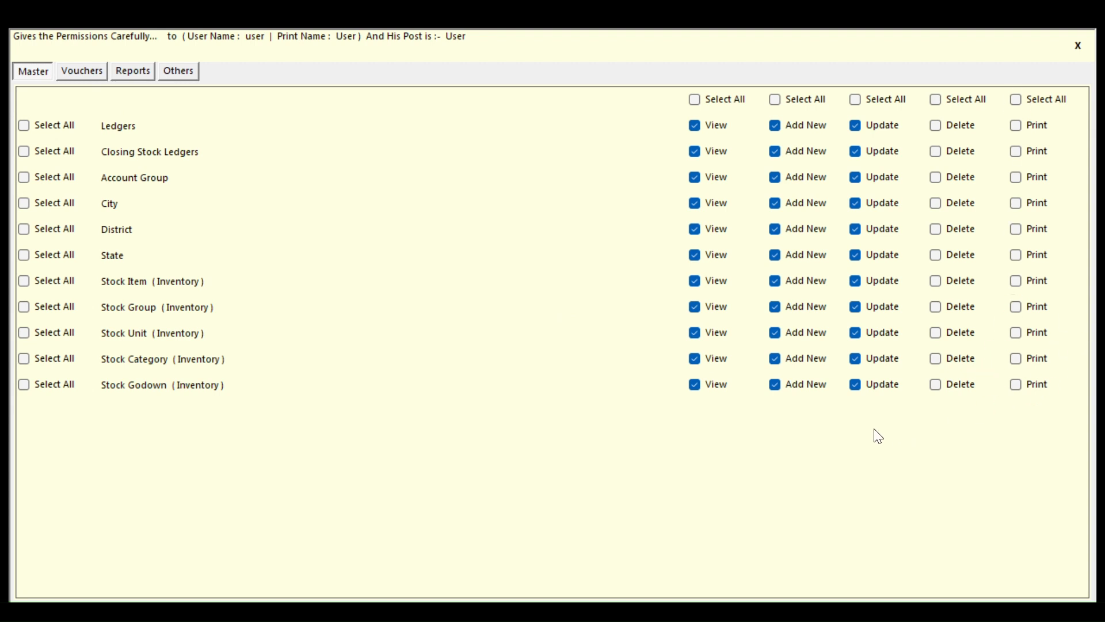
# Remove Journal View, Add New and Update rights and Payment Update right
pyautogui.click(73, 74)
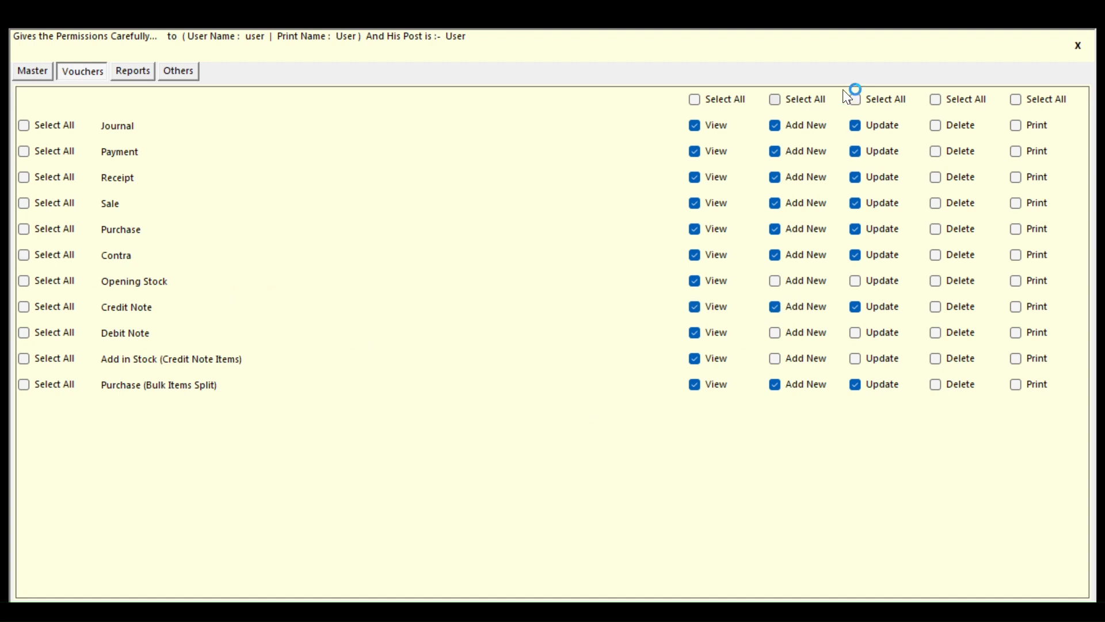
pyautogui.click(853, 125)
pyautogui.click(802, 124)
pyautogui.click(728, 128)
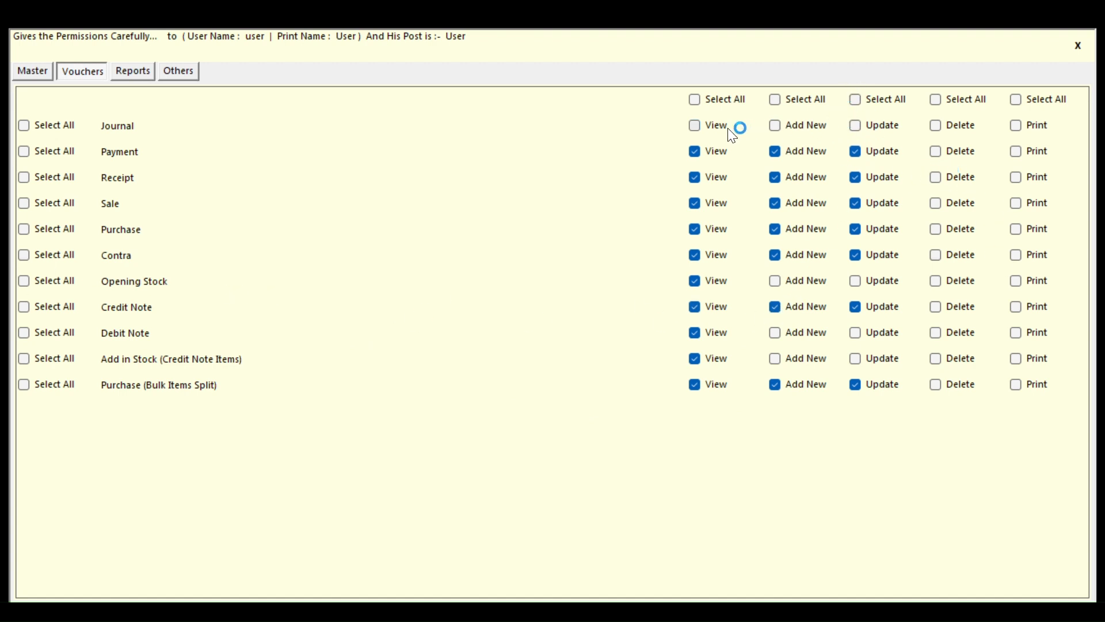
pyautogui.click(856, 151)
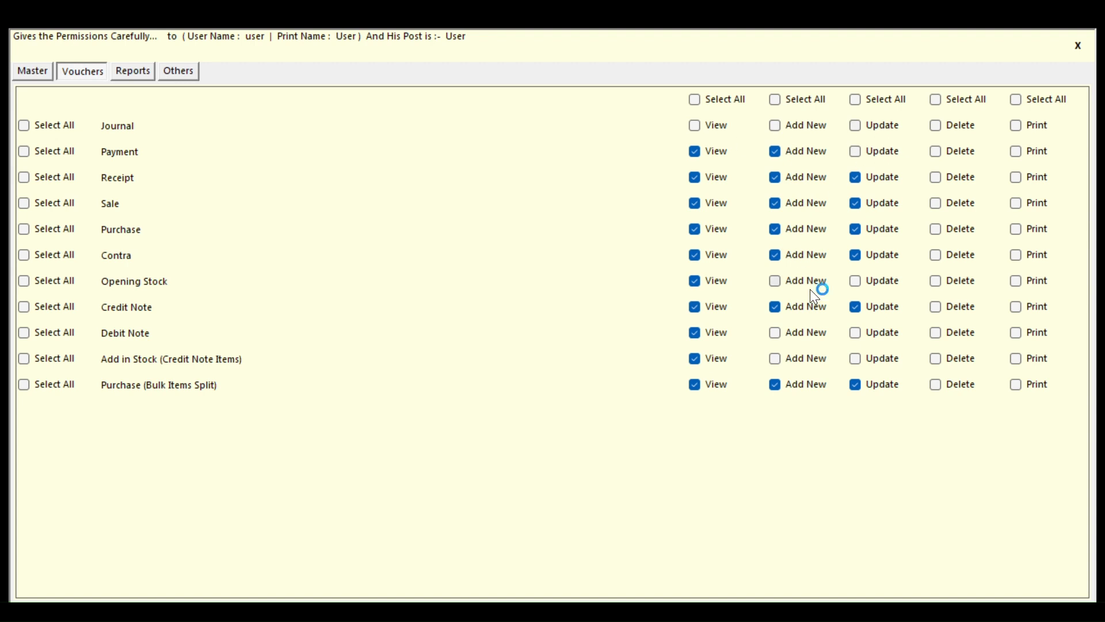
# Review the Reports, Others and Master permission tabs, then request closing the window
pyautogui.click(143, 67)
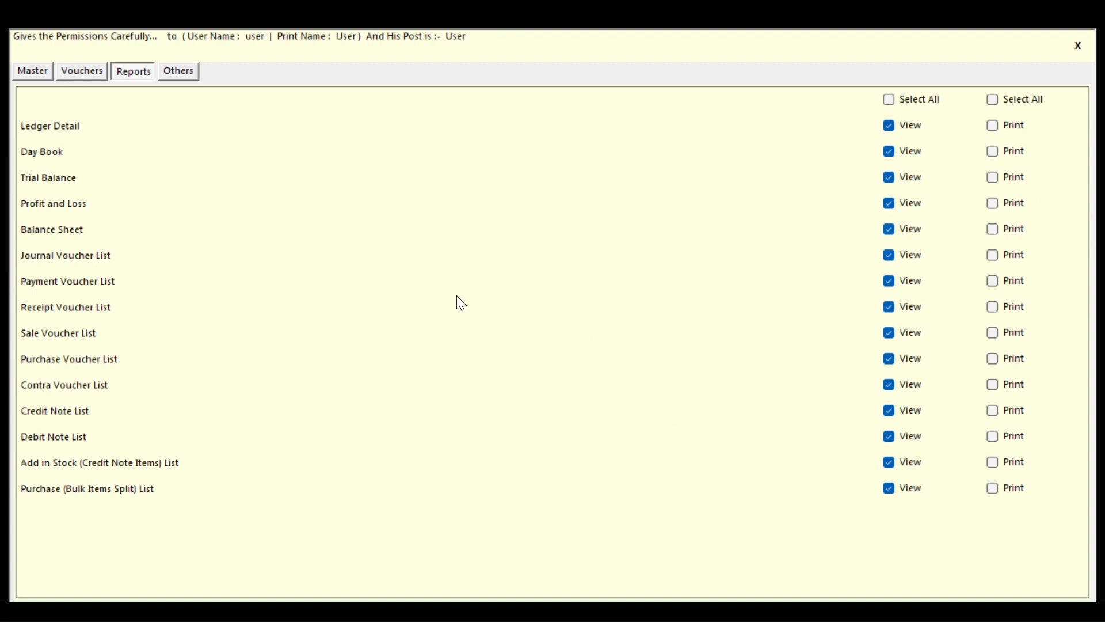
pyautogui.click(182, 71)
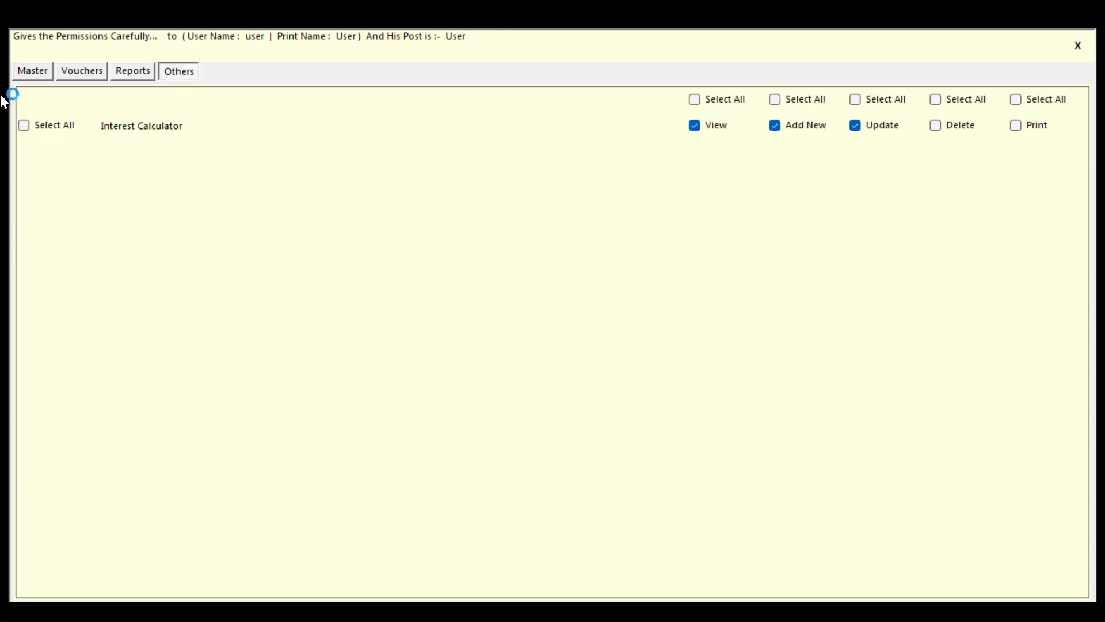
pyautogui.click(31, 74)
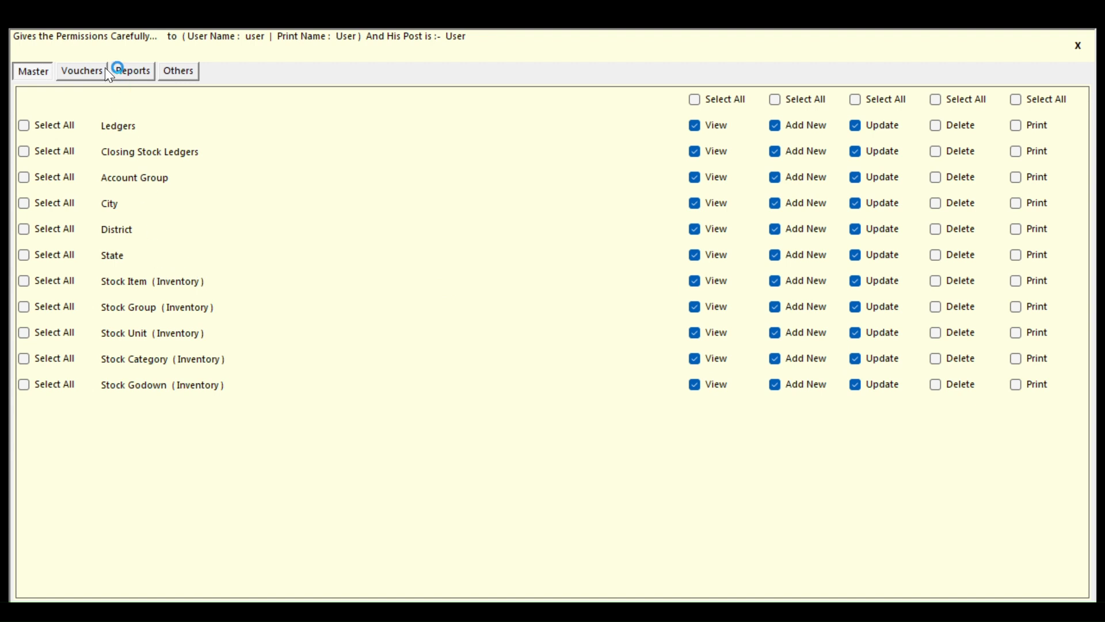
pyautogui.click(127, 72)
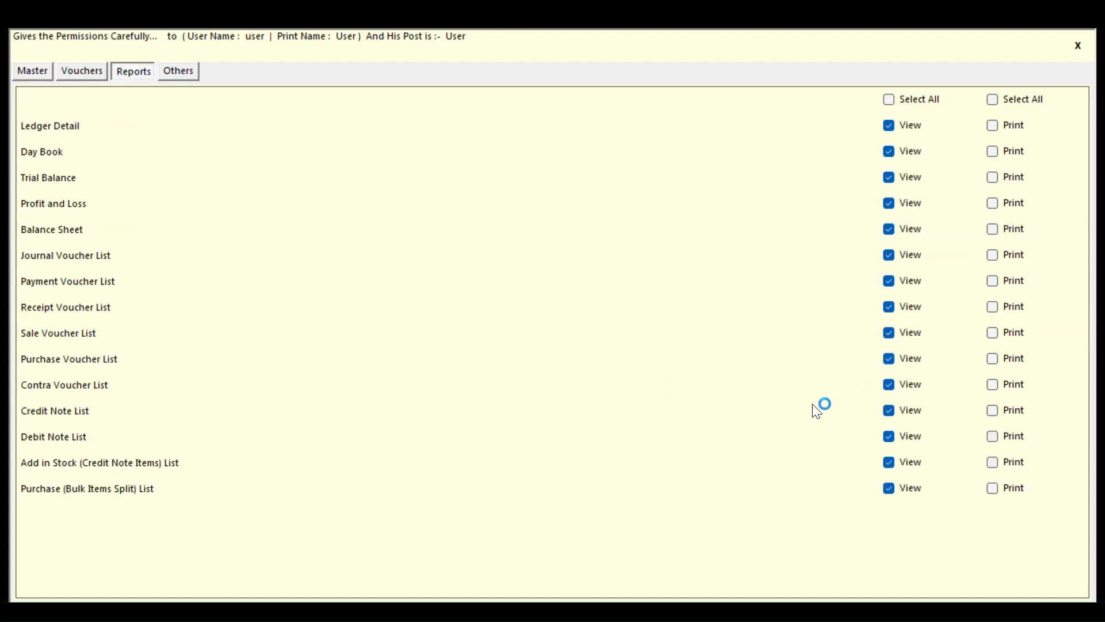
pyautogui.click(65, 74)
pyautogui.click(37, 70)
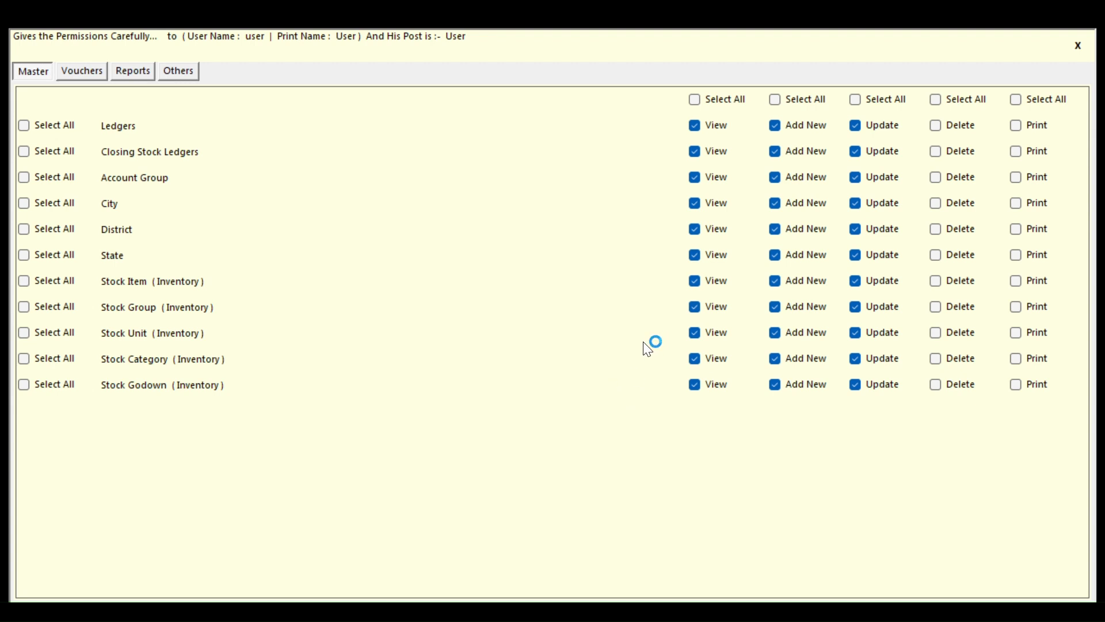
pyautogui.press('Escape')
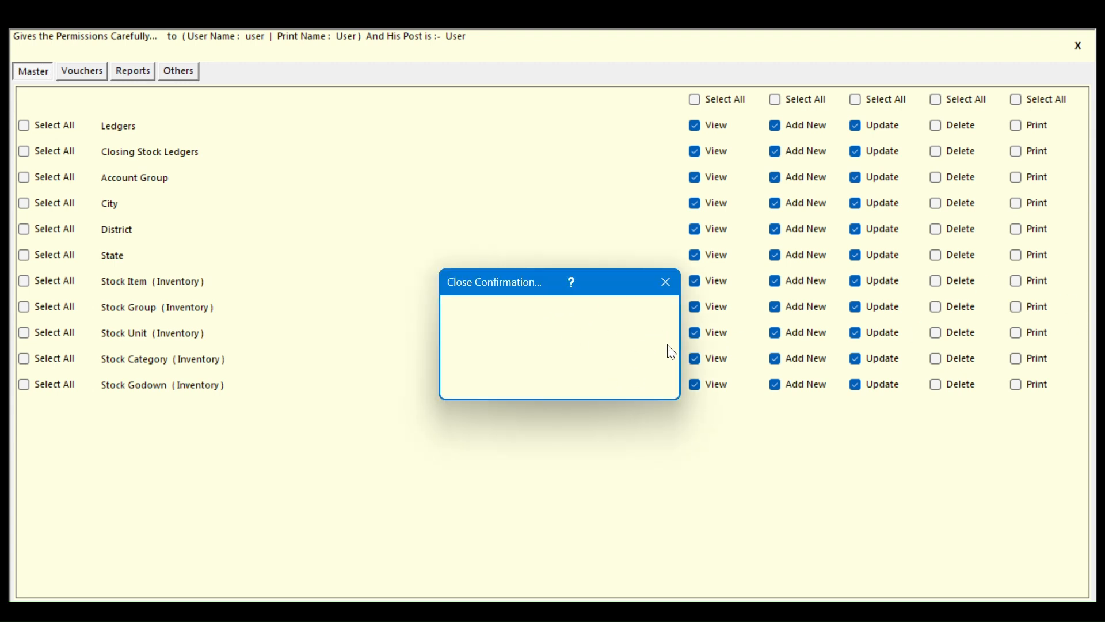
# Confirm closing the permissions window, look over the users list, and start a new user
pyautogui.click(585, 381)
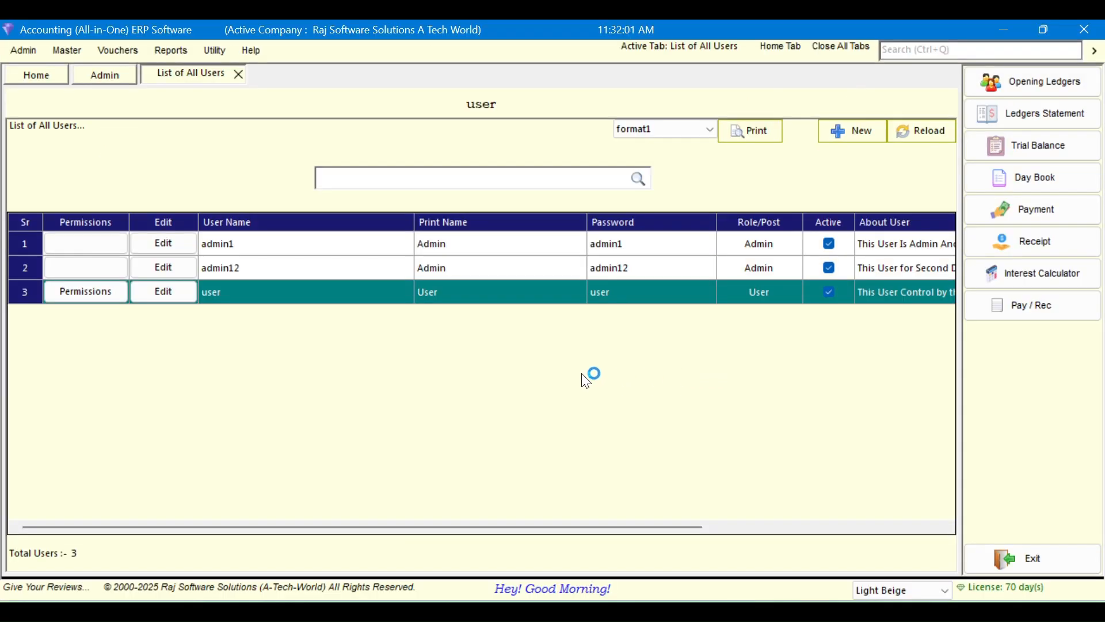
pyautogui.click(303, 248)
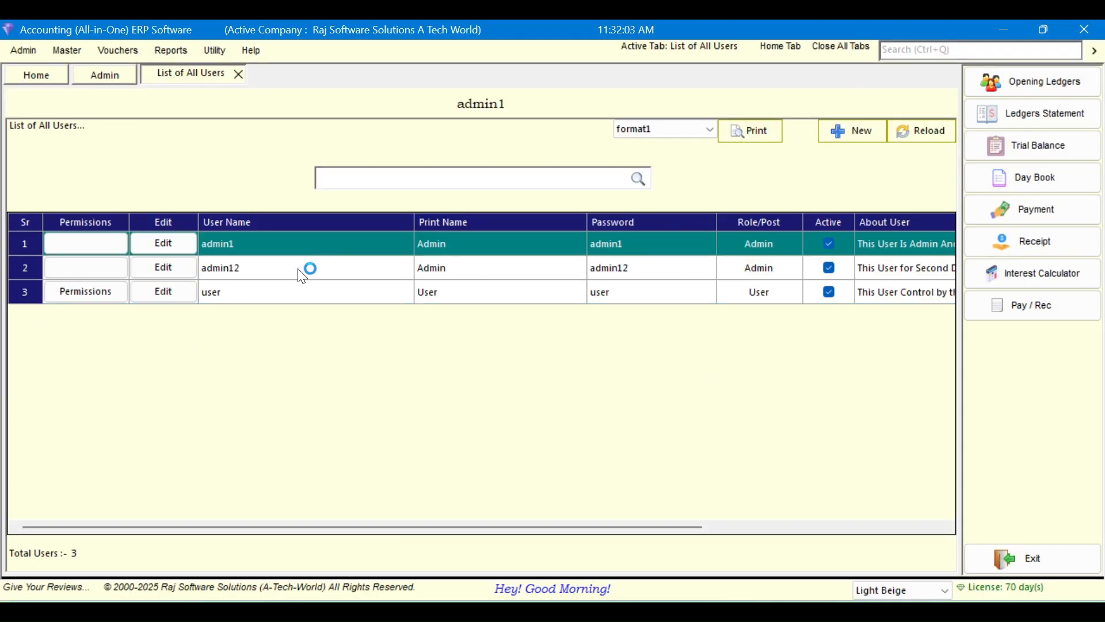
pyautogui.click(301, 270)
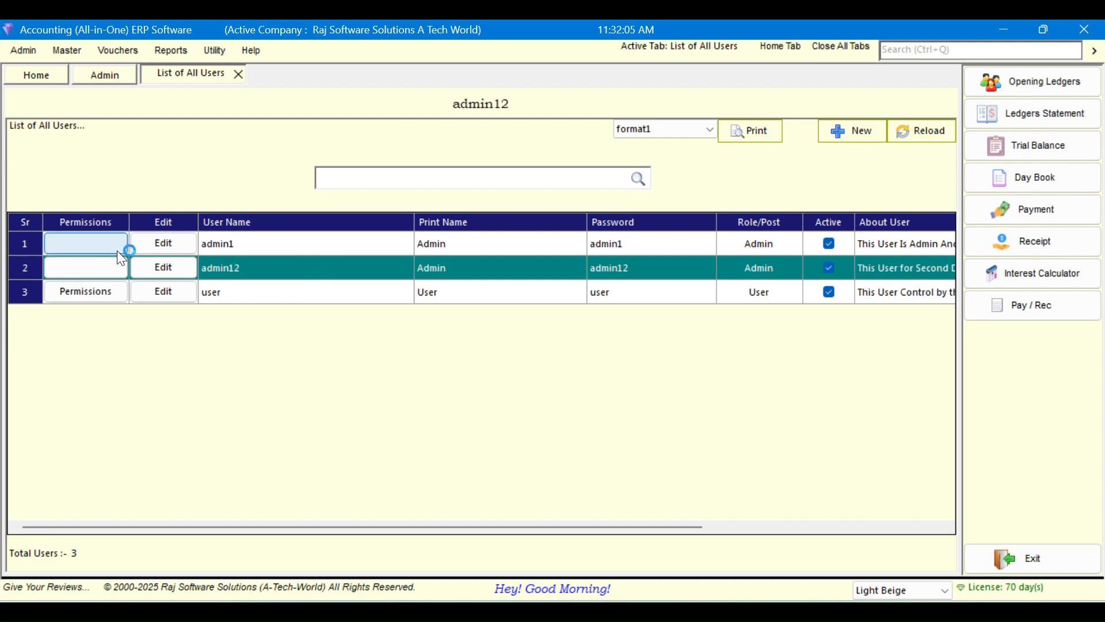
pyautogui.click(95, 245)
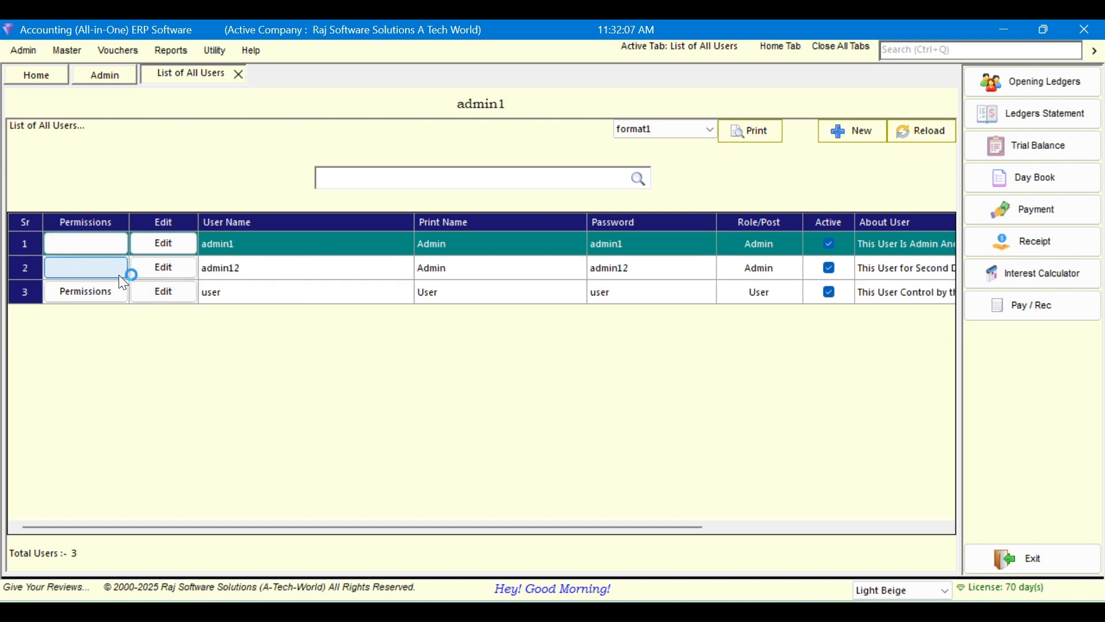
pyautogui.click(247, 295)
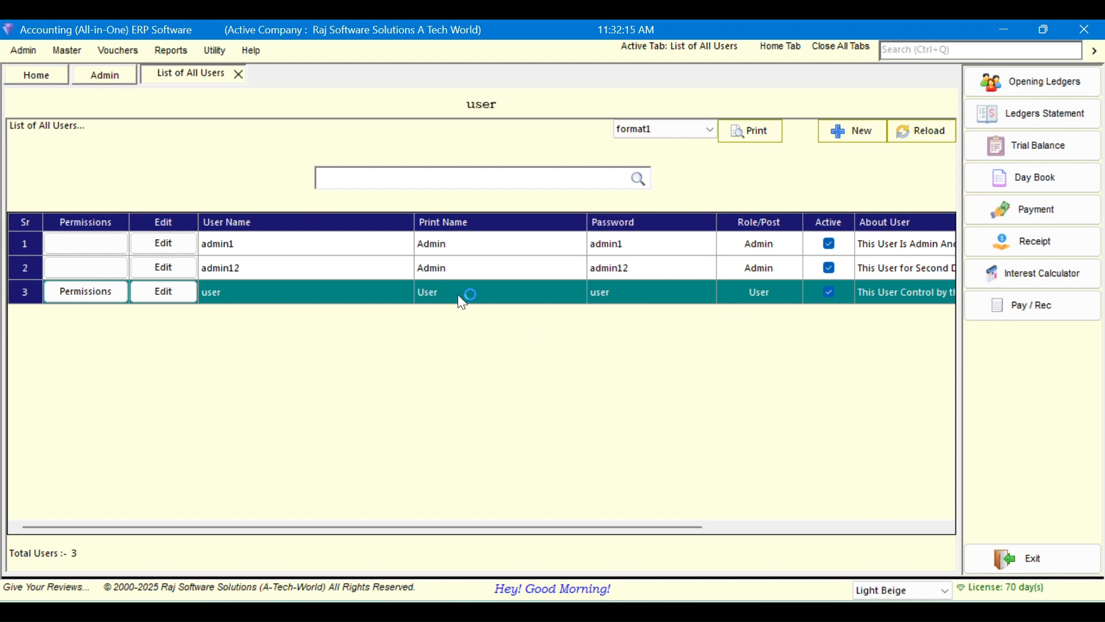
pyautogui.click(884, 139)
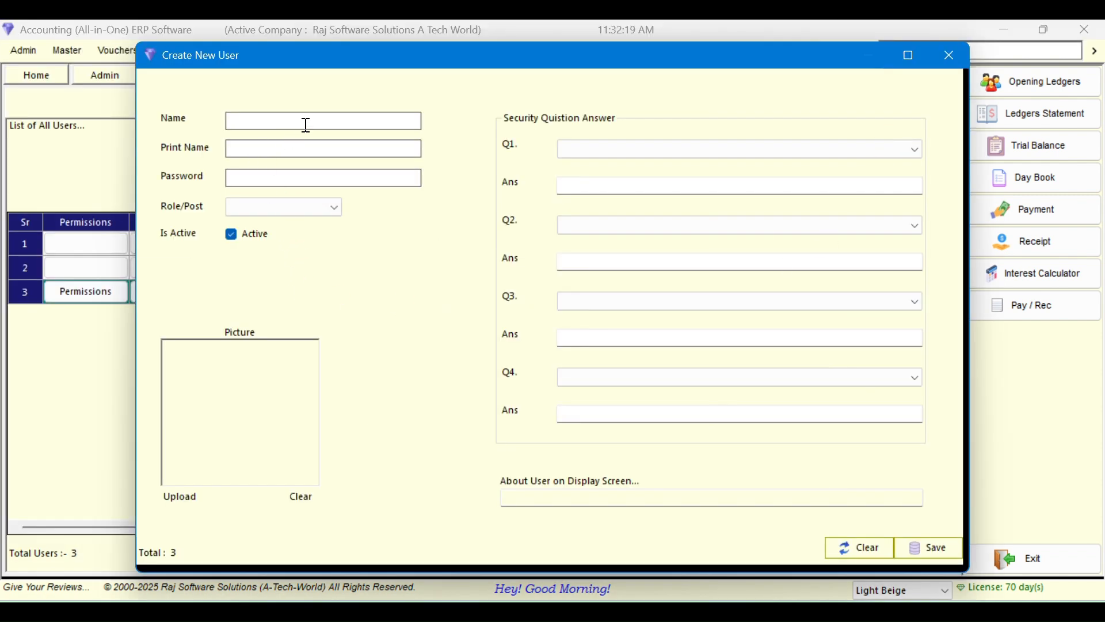
# Move through Print Name and Password, then repeatedly open and close the Role/Post list
pyautogui.click(296, 153)
pyautogui.click(285, 179)
pyautogui.click(326, 204)
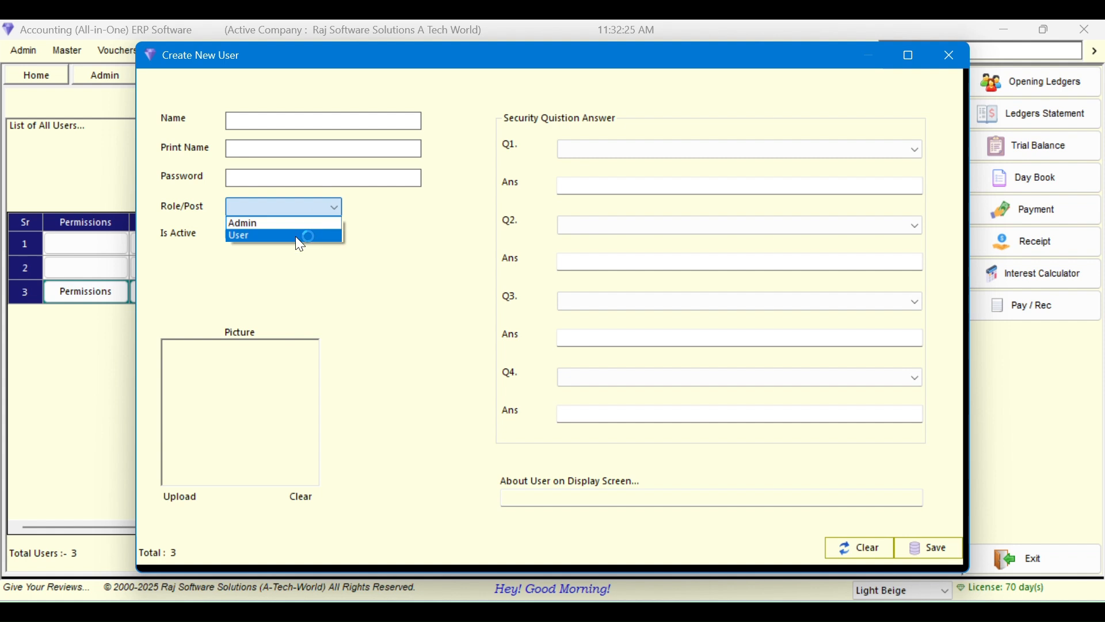
pyautogui.click(389, 231)
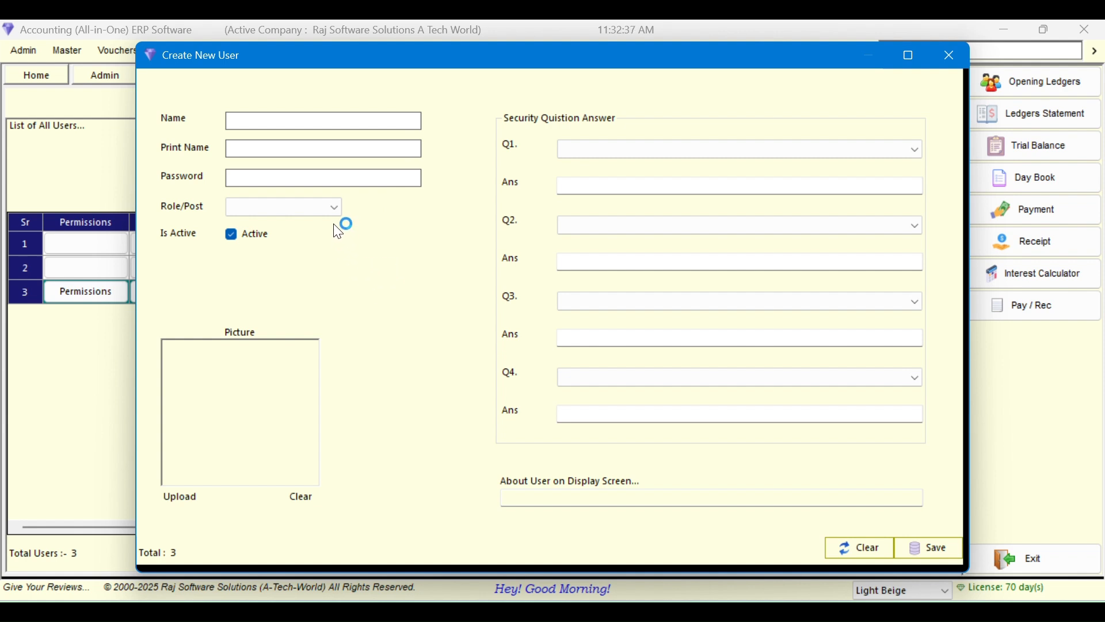
pyautogui.click(335, 207)
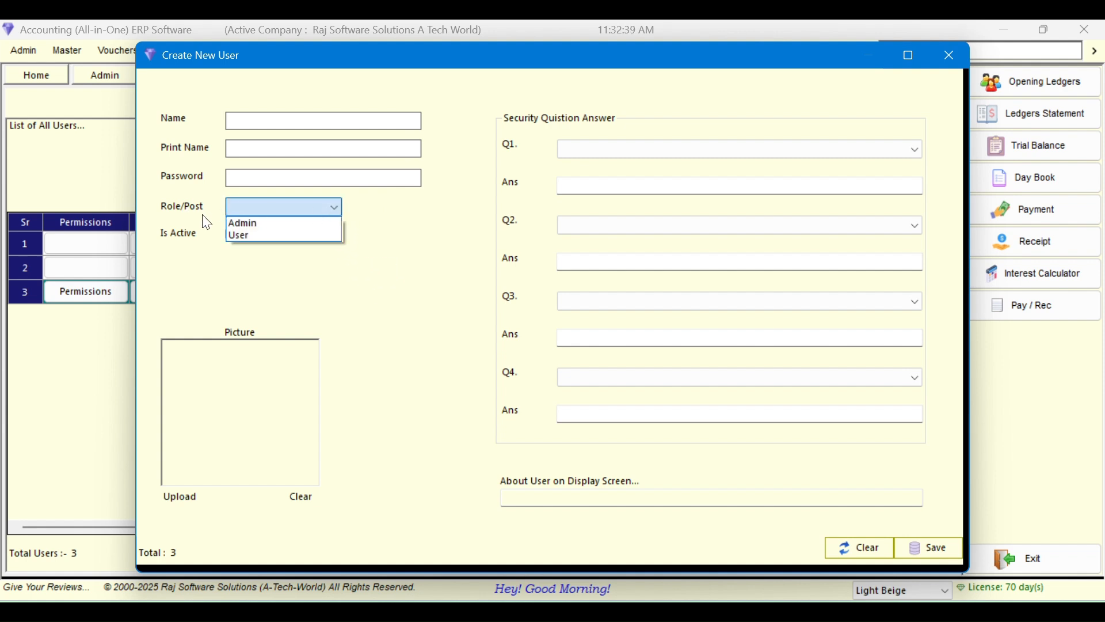
pyautogui.click(316, 209)
pyautogui.click(318, 206)
pyautogui.click(318, 206)
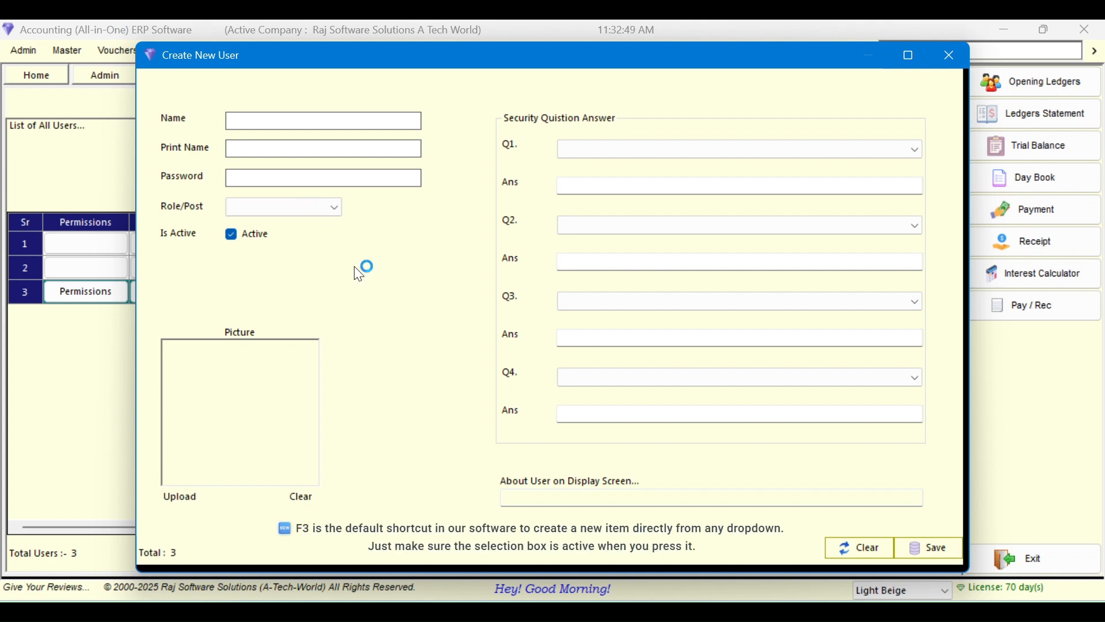
pyautogui.click(338, 208)
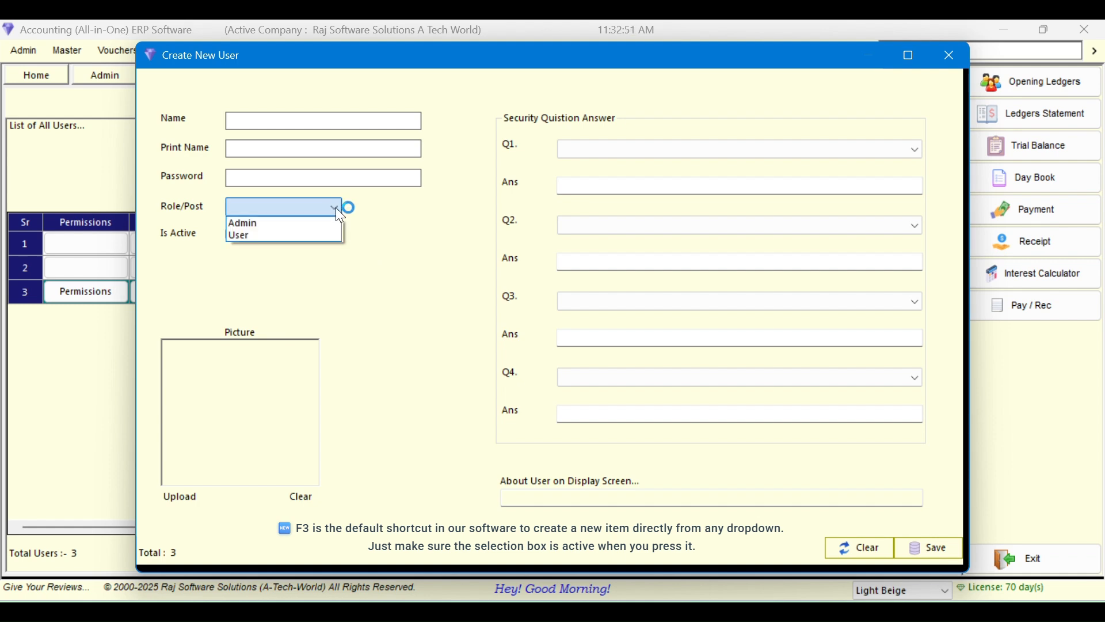
pyautogui.click(336, 207)
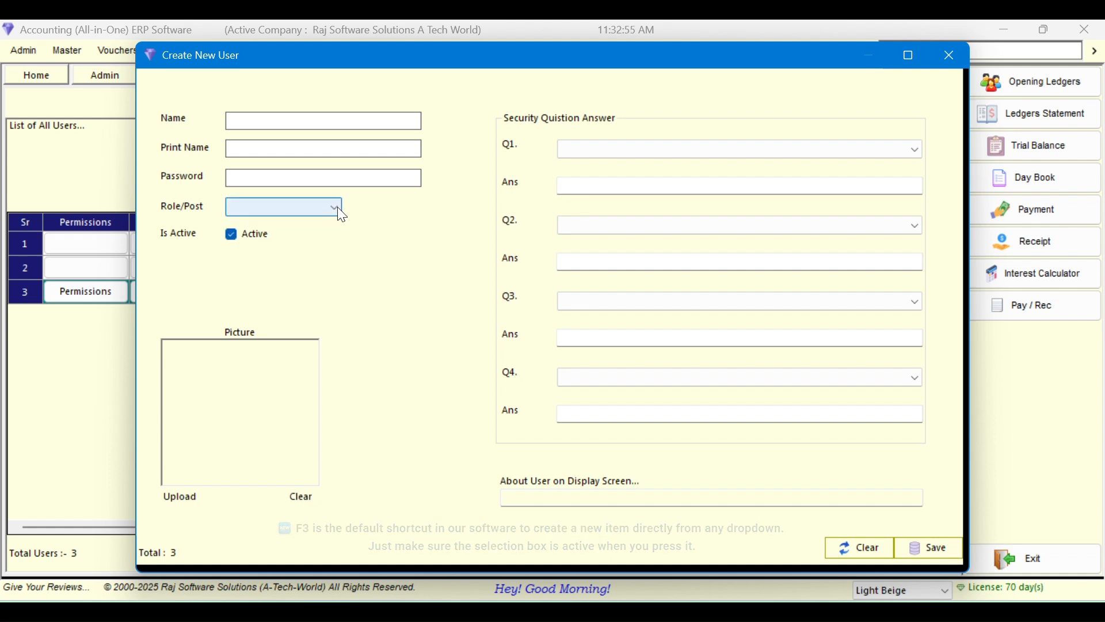
pyautogui.click(335, 206)
pyautogui.click(323, 207)
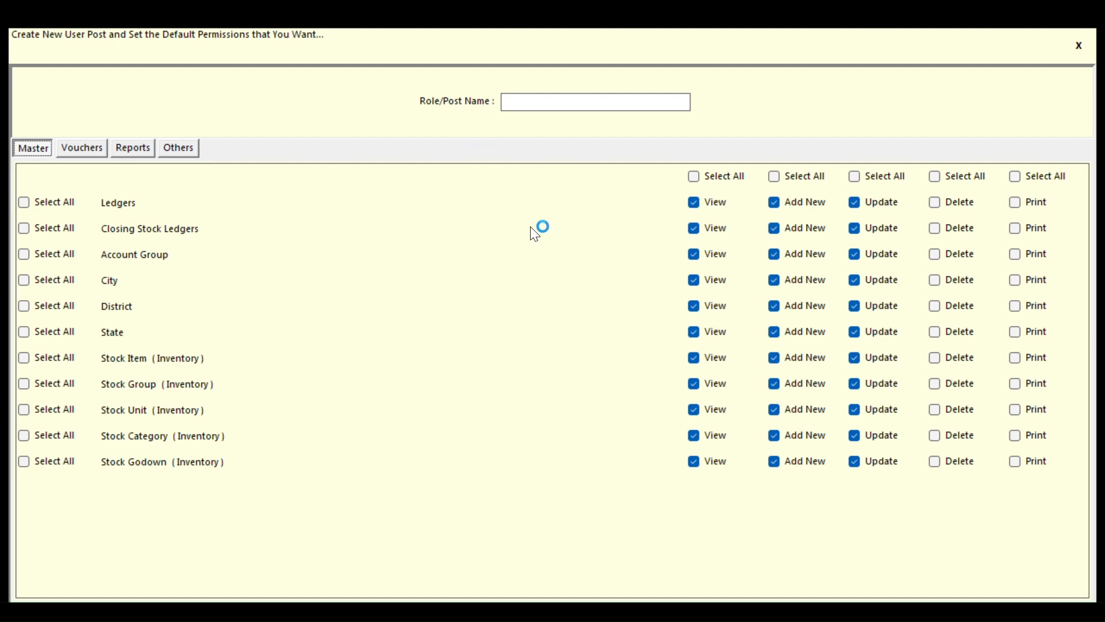
# Name the new role 'Salesman'
pyautogui.click(538, 102)
pyautogui.write('Salesman')
pyautogui.press('Tab')
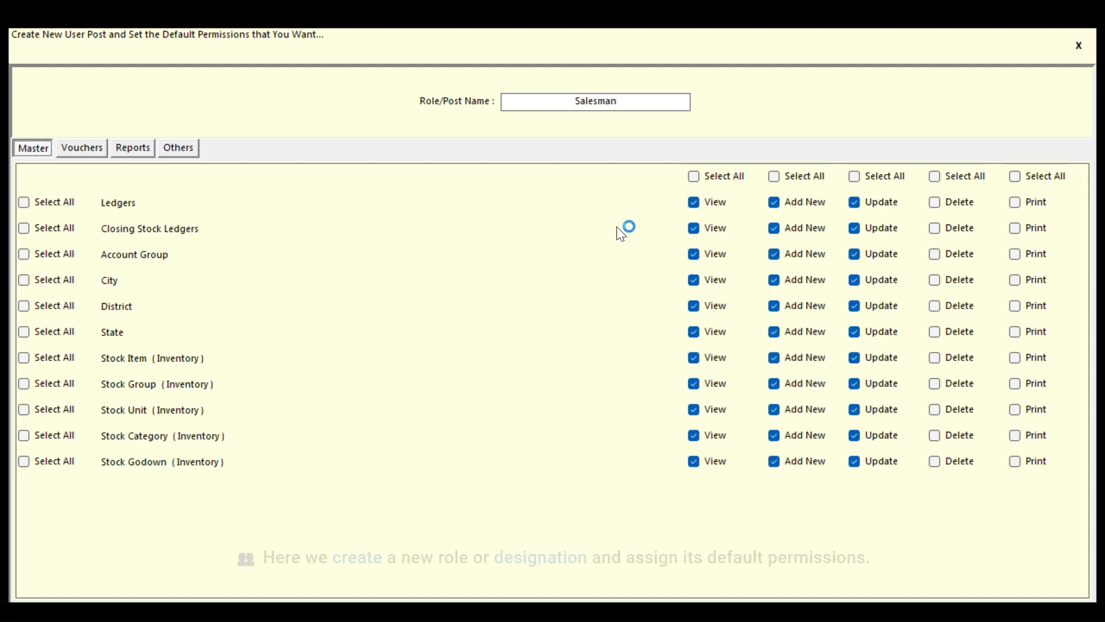
# Make all masters view-only by clearing Add New and Update for every entry
pyautogui.click(77, 151)
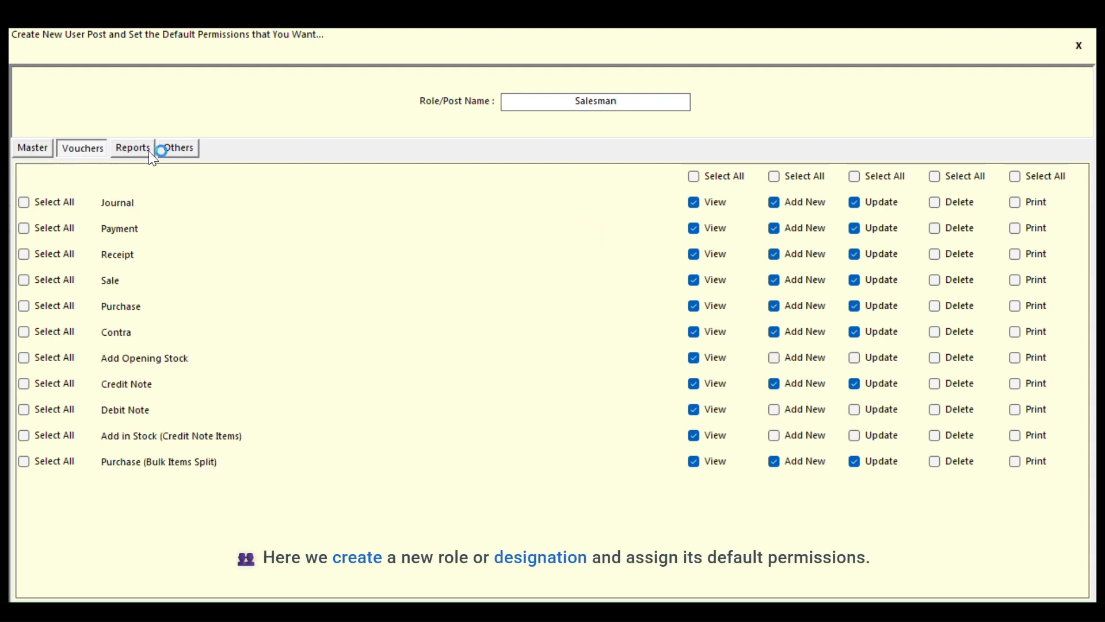
pyautogui.click(149, 151)
pyautogui.click(167, 149)
pyautogui.click(42, 149)
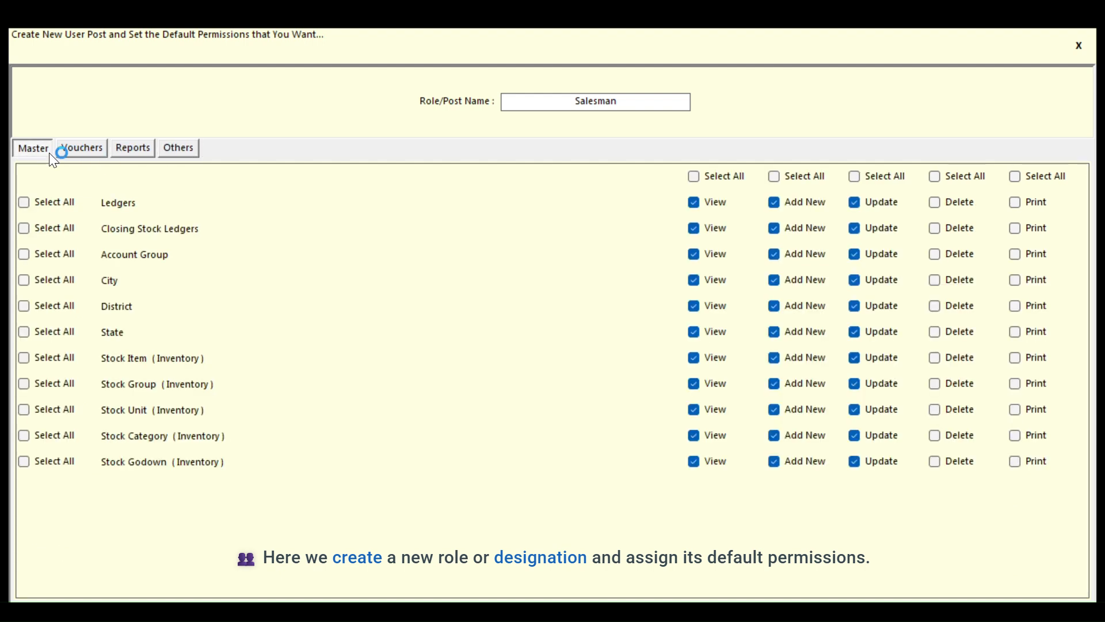
pyautogui.click(895, 183)
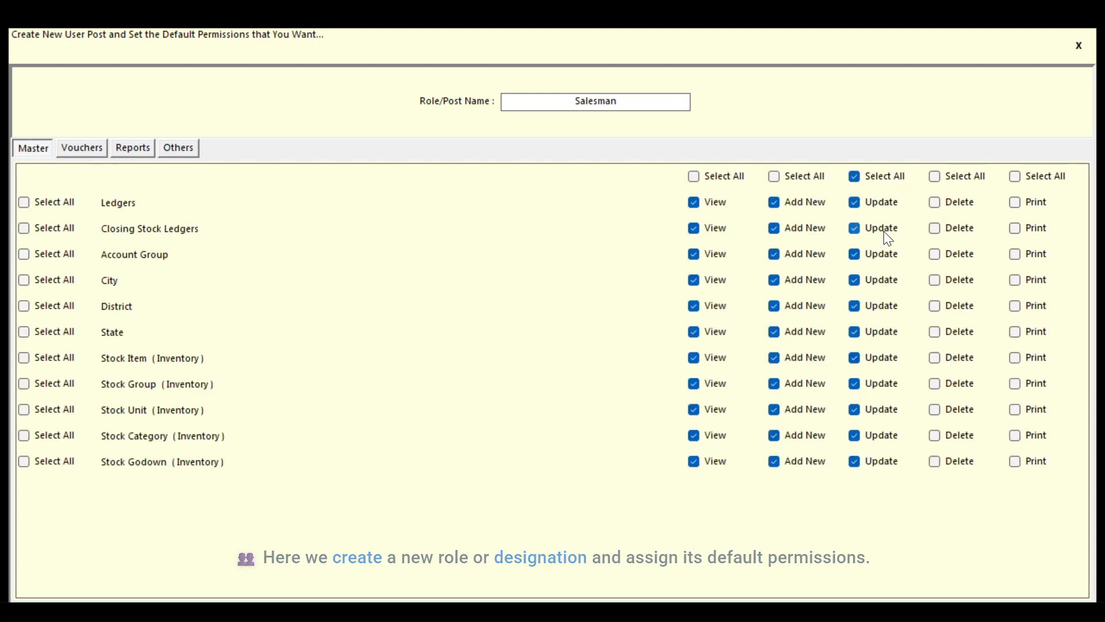
pyautogui.click(870, 176)
pyautogui.click(806, 183)
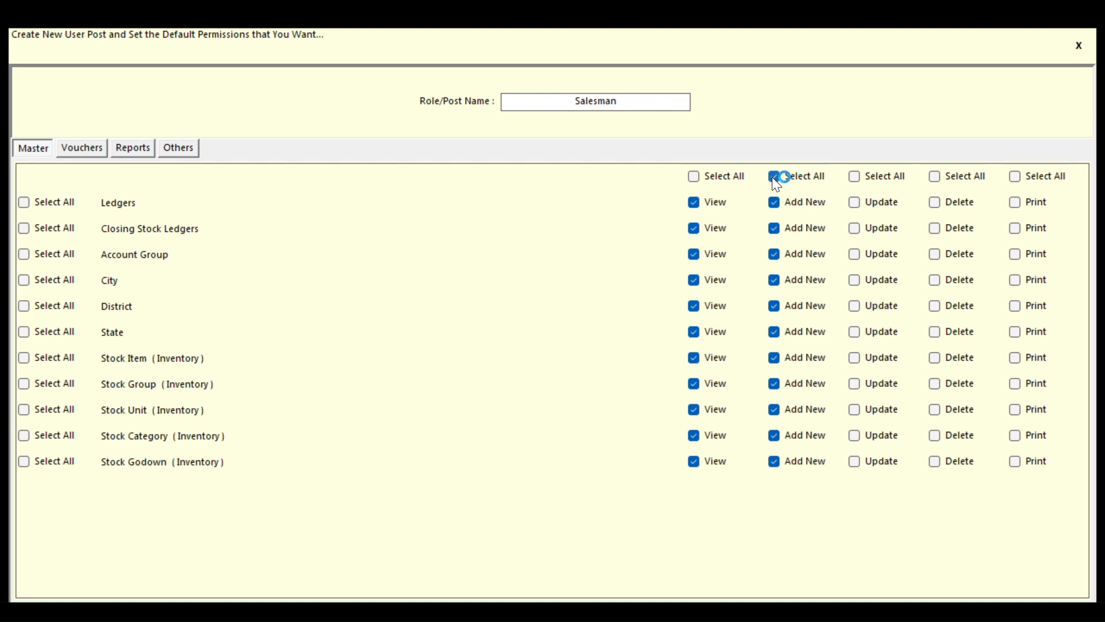
pyautogui.click(774, 177)
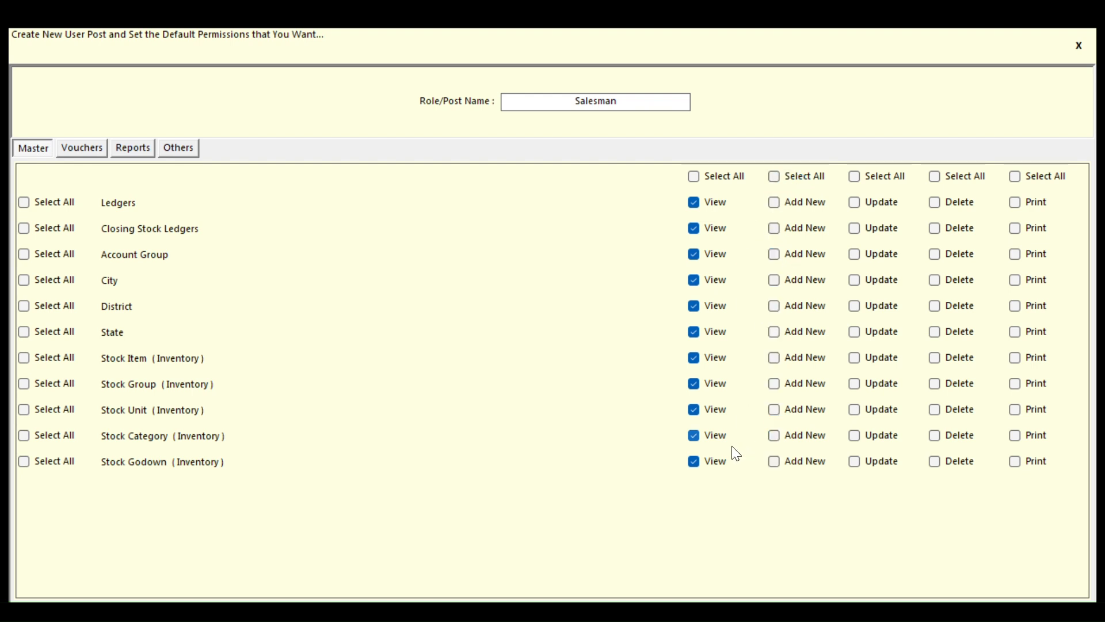
# Clear Add New and Update for all vouchers, then allow Add New for Contra, Sale and Receipt
pyautogui.click(77, 154)
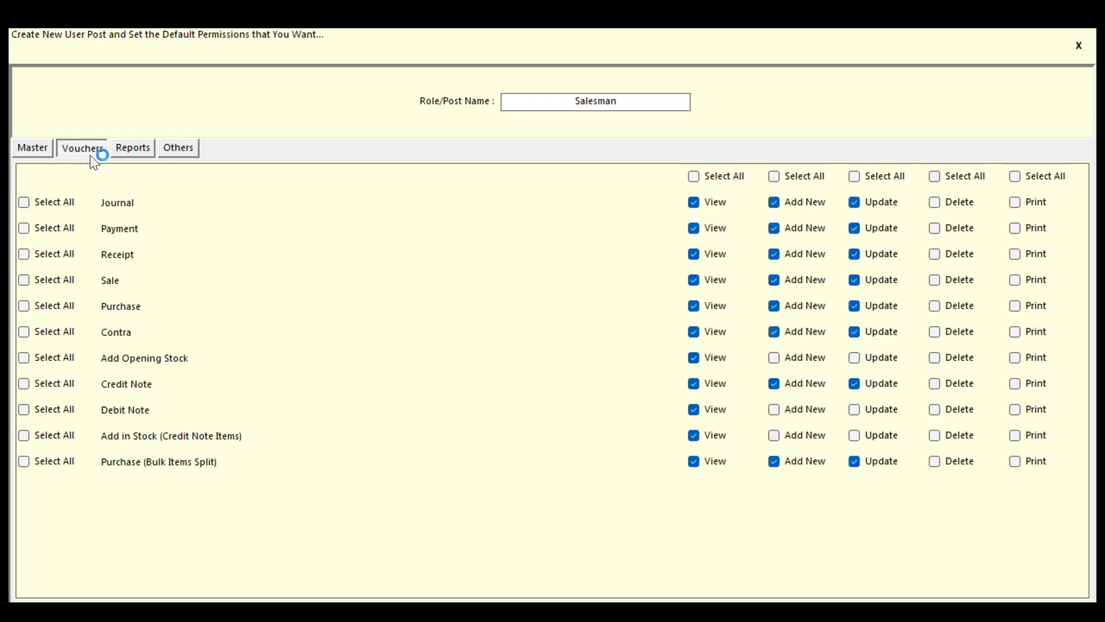
pyautogui.click(43, 149)
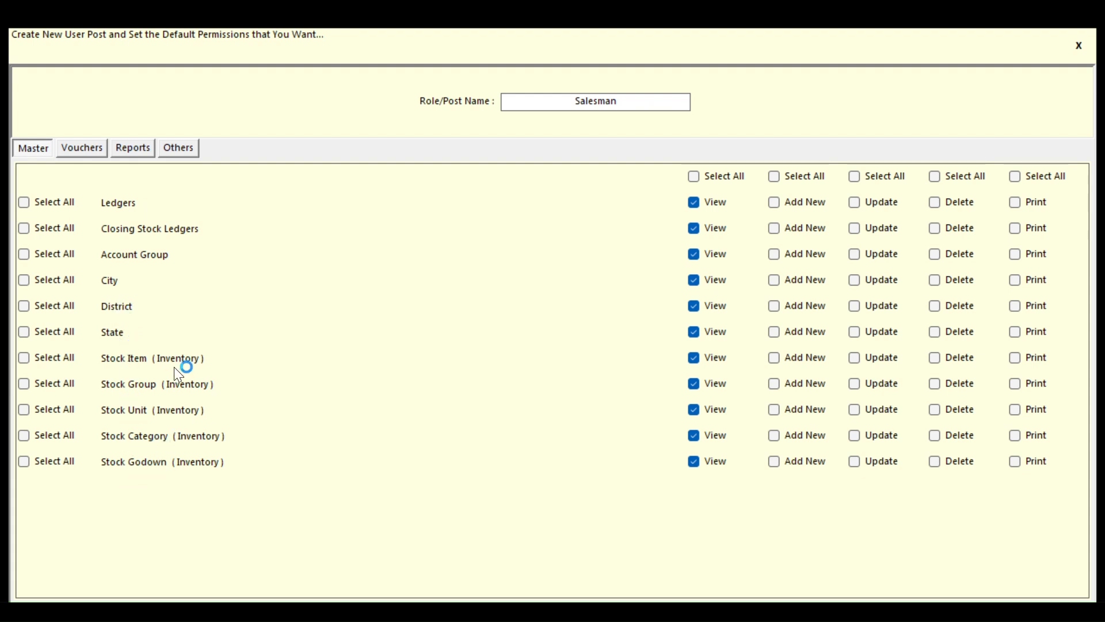
pyautogui.click(93, 160)
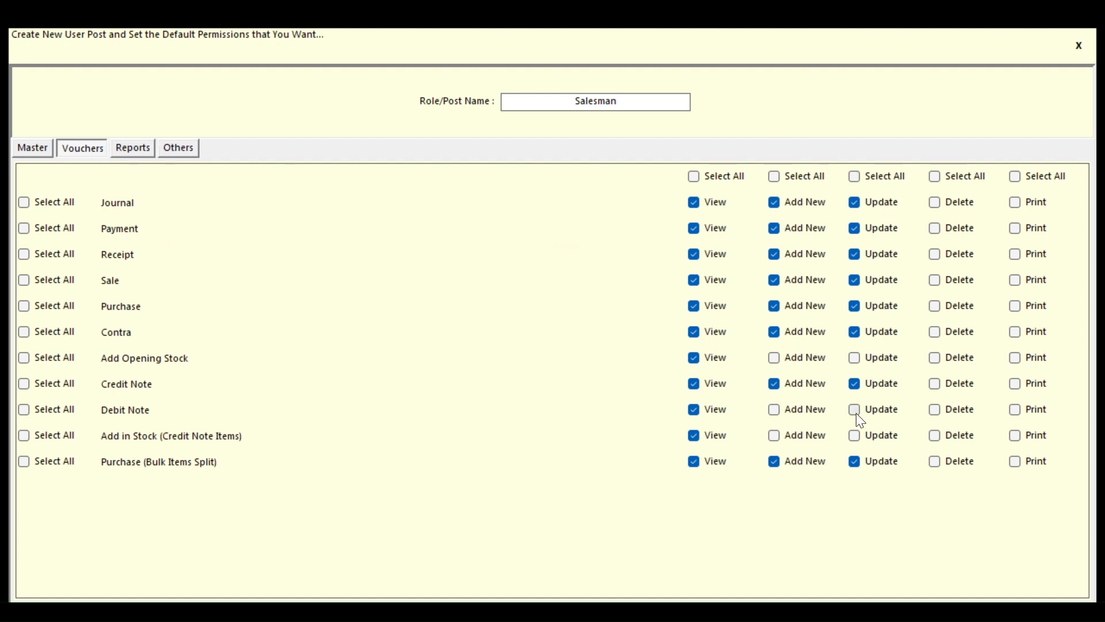
pyautogui.click(874, 176)
pyautogui.click(856, 176)
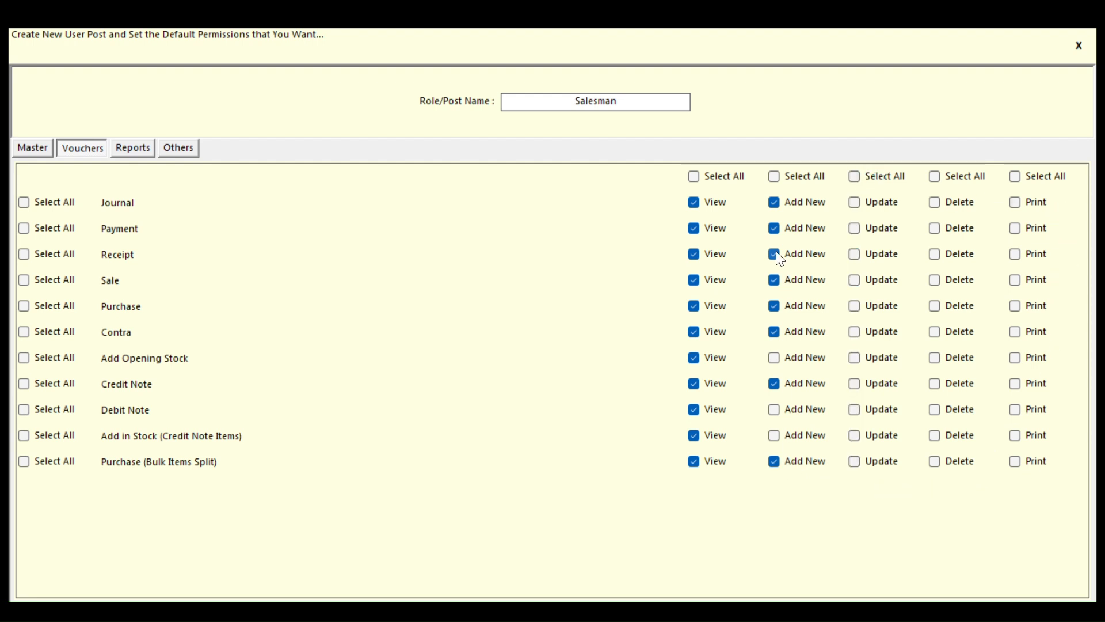
pyautogui.doubleClick(798, 176)
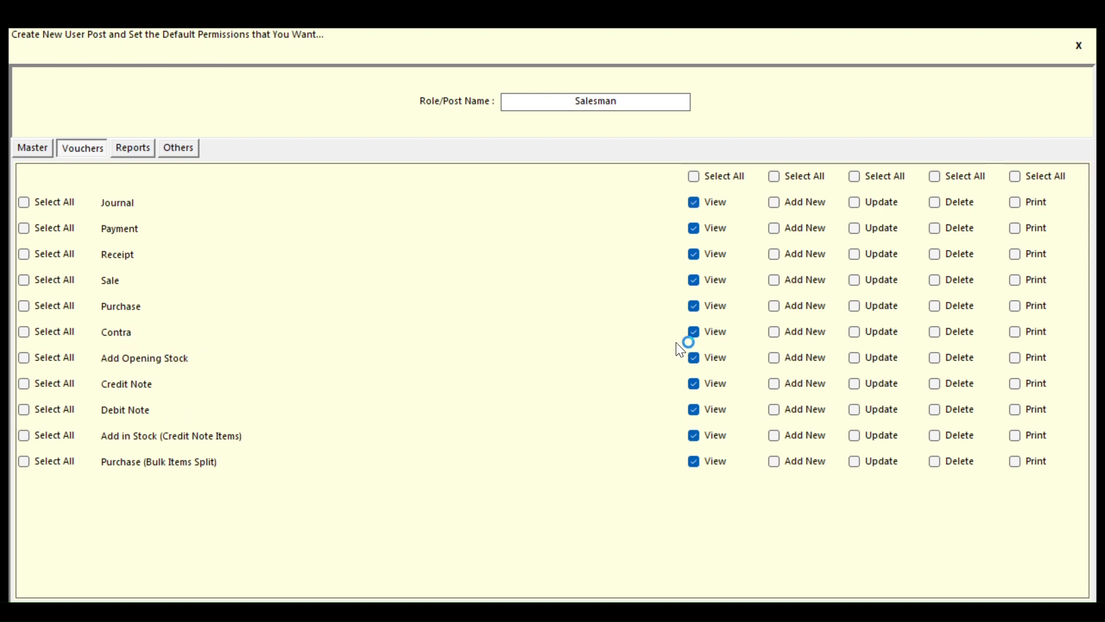
pyautogui.click(775, 332)
pyautogui.click(777, 281)
pyautogui.click(783, 263)
pyautogui.click(775, 334)
# Review Reports and Interest Calculator permissions, then save the Salesman role and confirm
pyautogui.click(145, 151)
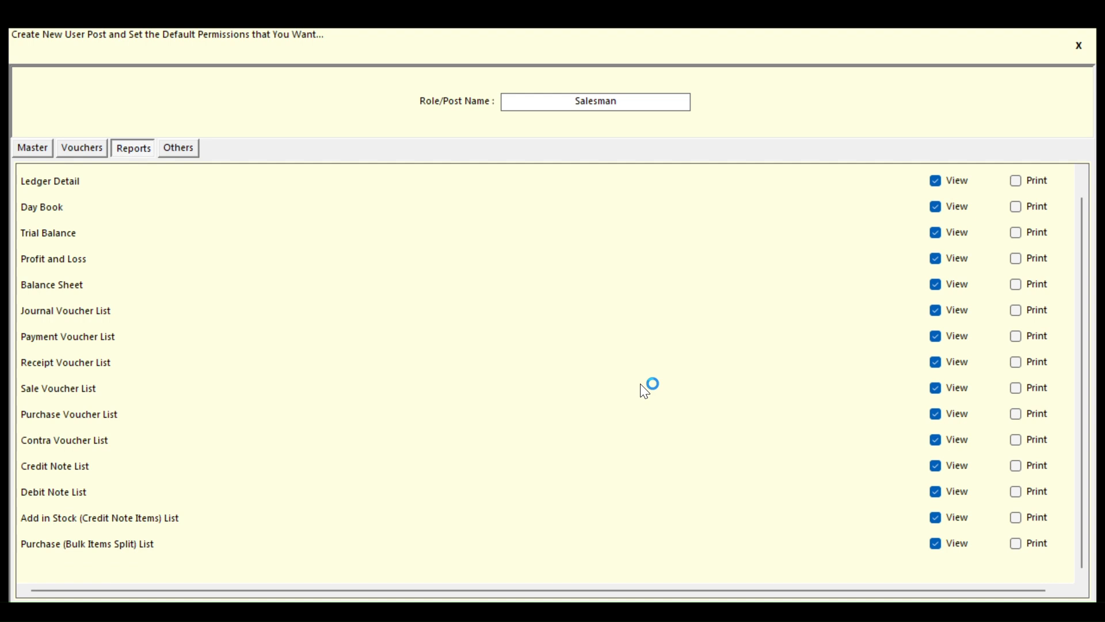
pyautogui.click(185, 150)
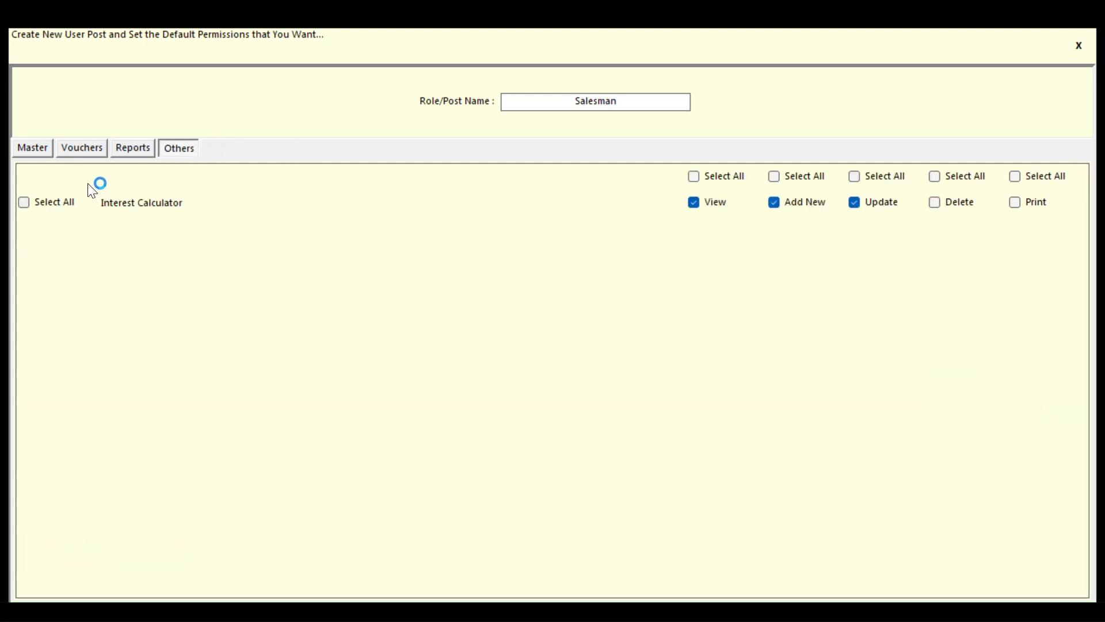
pyautogui.click(25, 148)
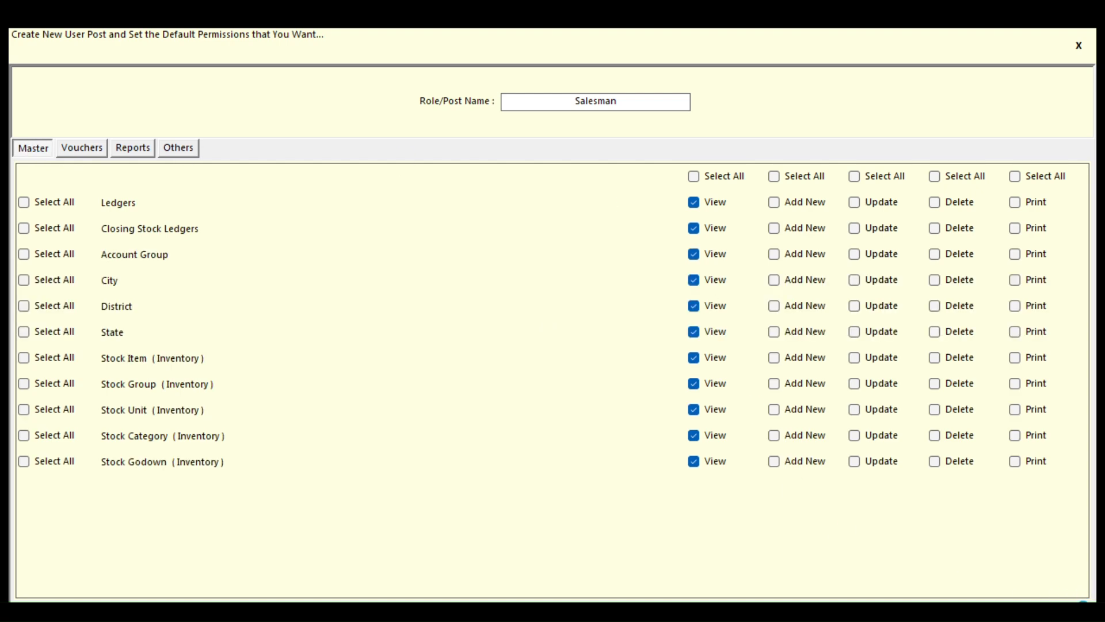
pyautogui.click(1043, 609)
pyautogui.click(633, 385)
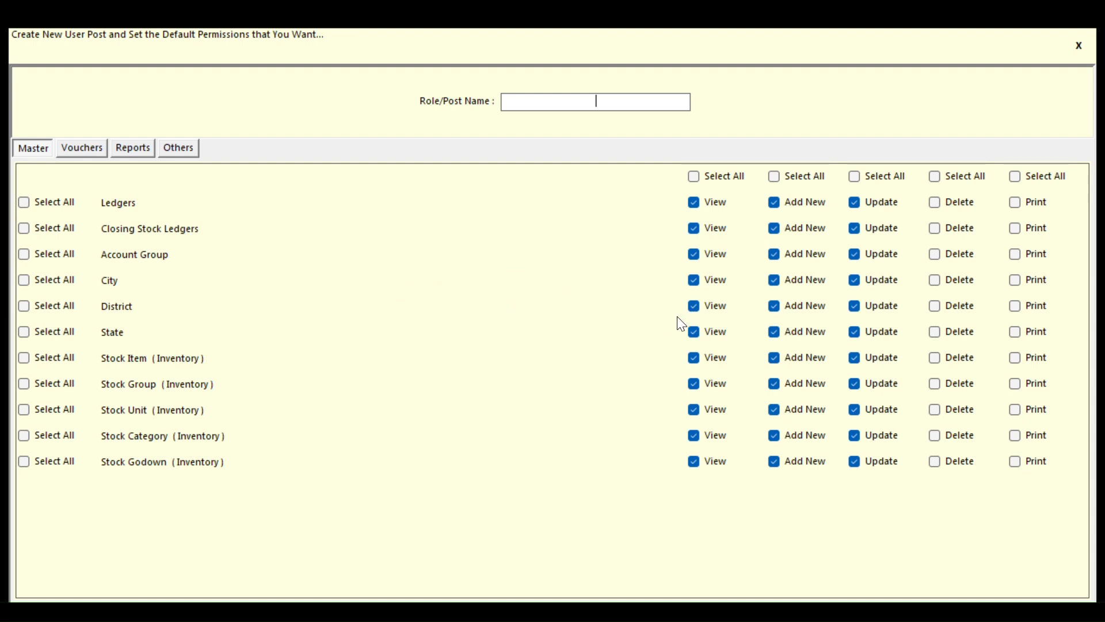
# Cycle through Vouchers, Reports, Others and Master tabs, then close the role window, confirming Yes
pyautogui.click(84, 155)
pyautogui.click(147, 154)
pyautogui.click(172, 154)
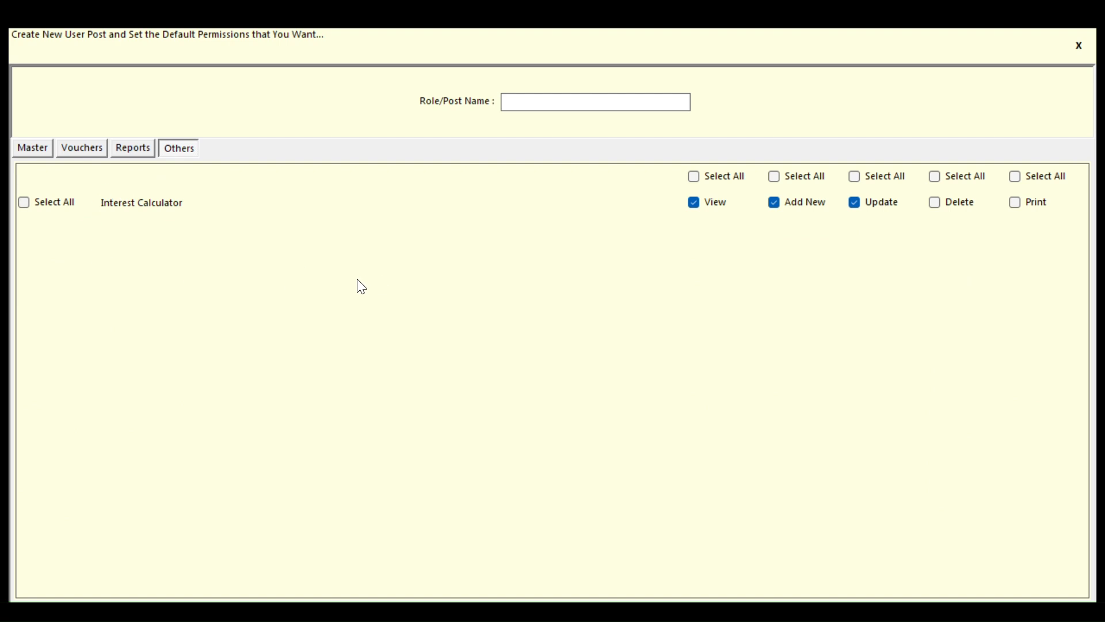
pyautogui.click(34, 152)
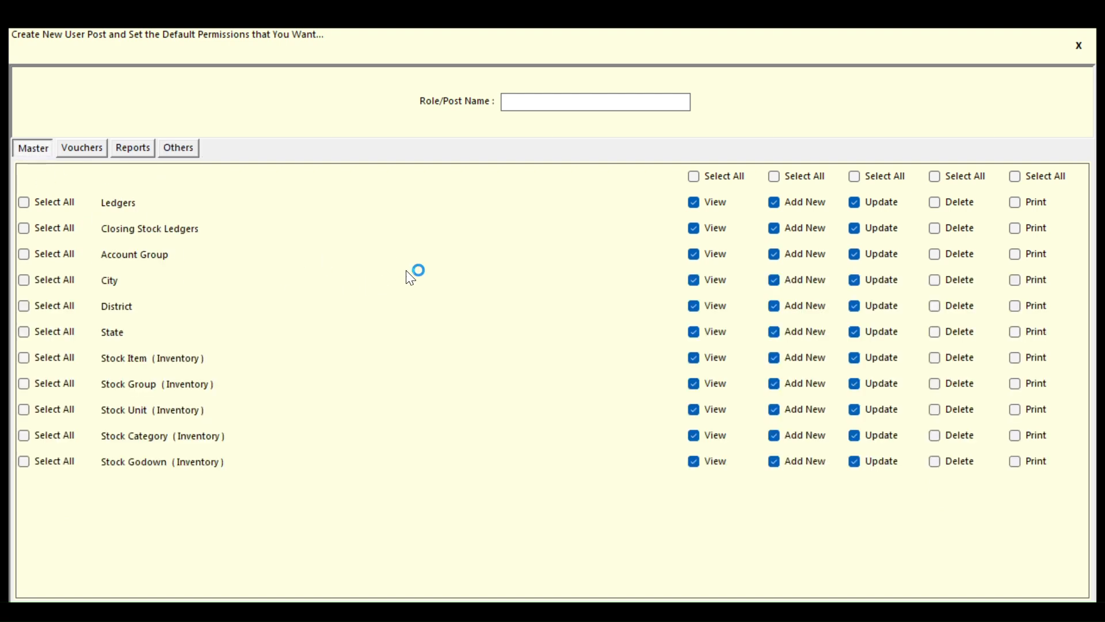
pyautogui.click(1078, 52)
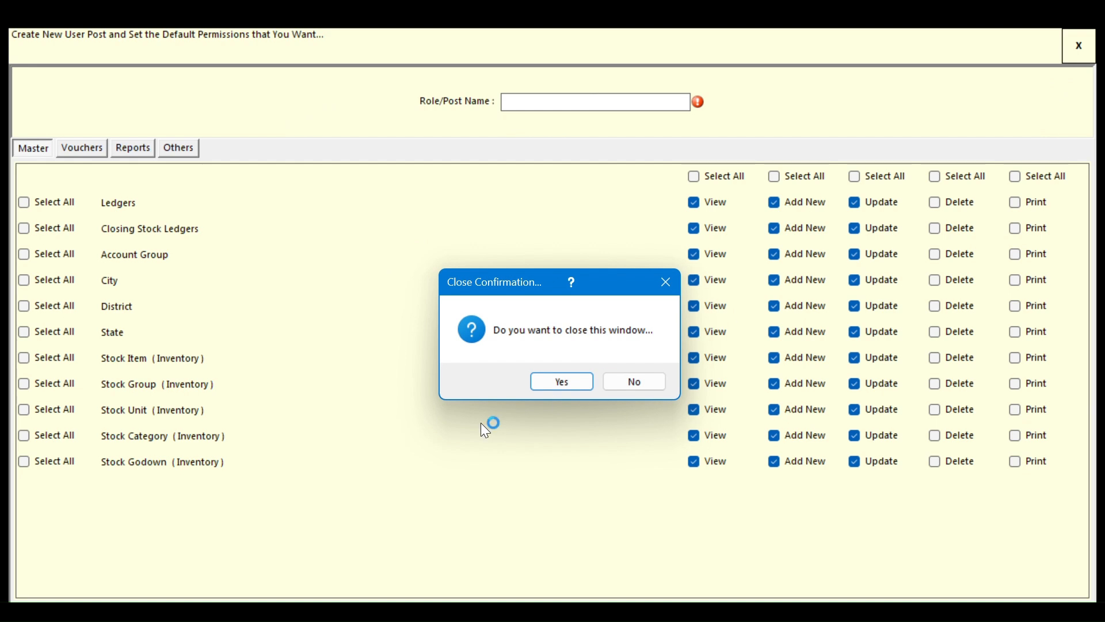
pyautogui.click(558, 381)
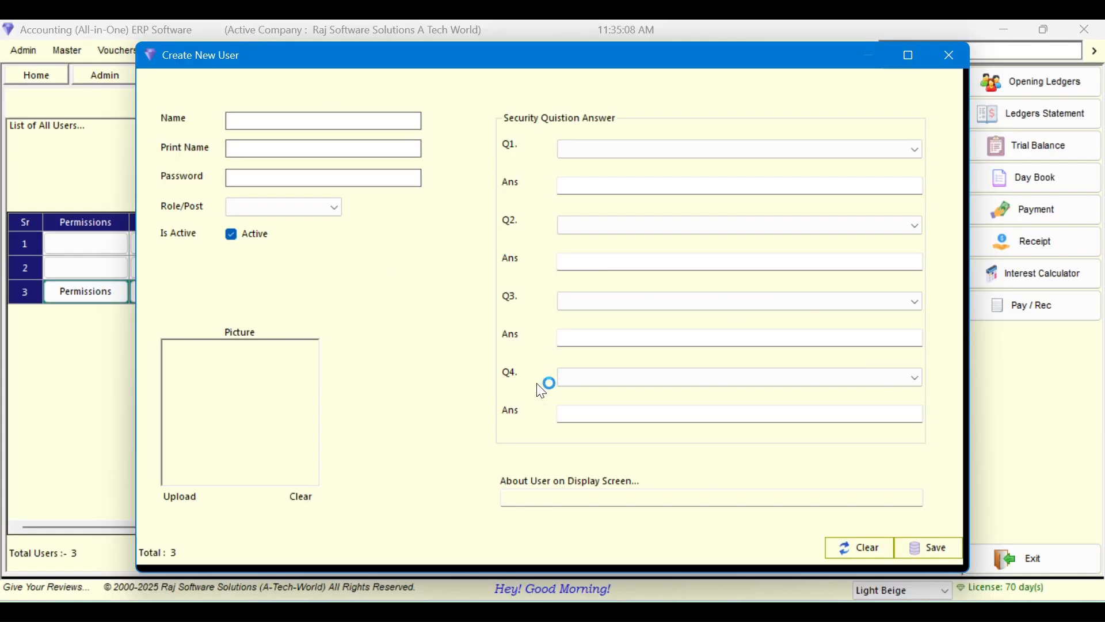
# Enter the new user's name and print name, and set a login password, correcting its typo
pyautogui.click(335, 209)
pyautogui.click(335, 211)
pyautogui.click(297, 119)
pyautogui.press('Tab')
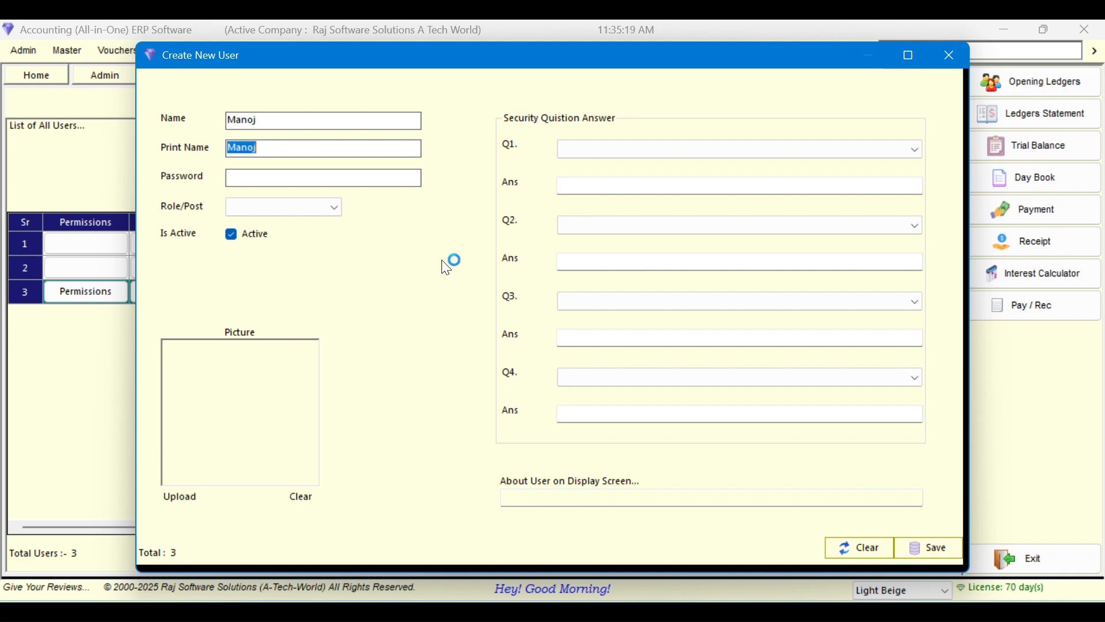
pyautogui.press('Tab')
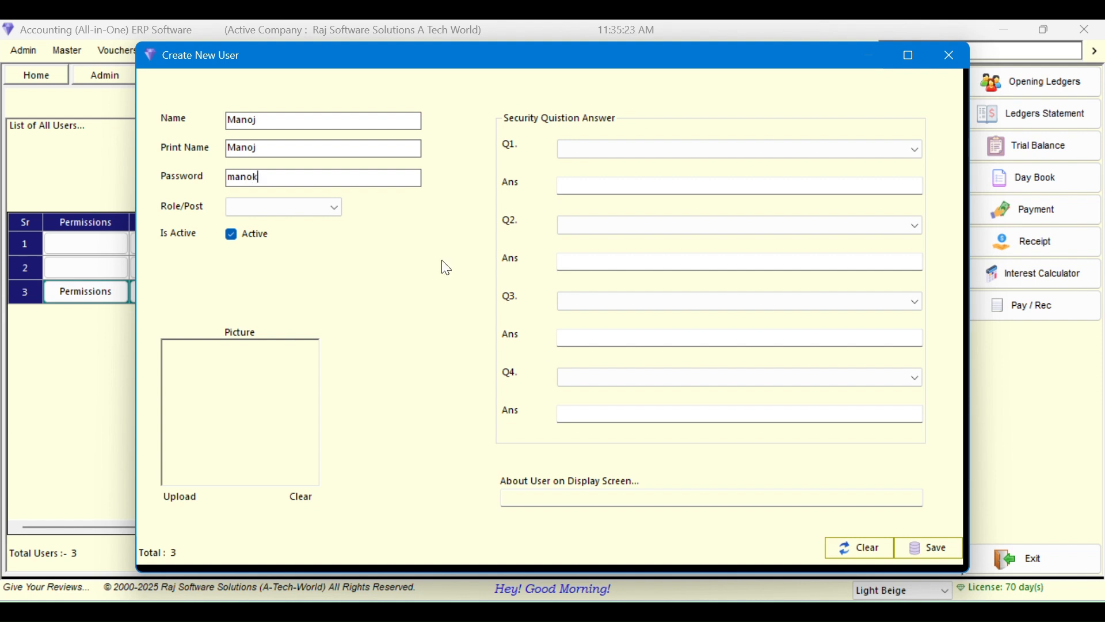
pyautogui.press('BackSpace')
pyautogui.press('Tab')
pyautogui.press('Tab')
pyautogui.press('Tab')
pyautogui.press('Tab')
pyautogui.click(340, 202)
# Assign the Salesman role and answer the first security question
pyautogui.click(300, 249)
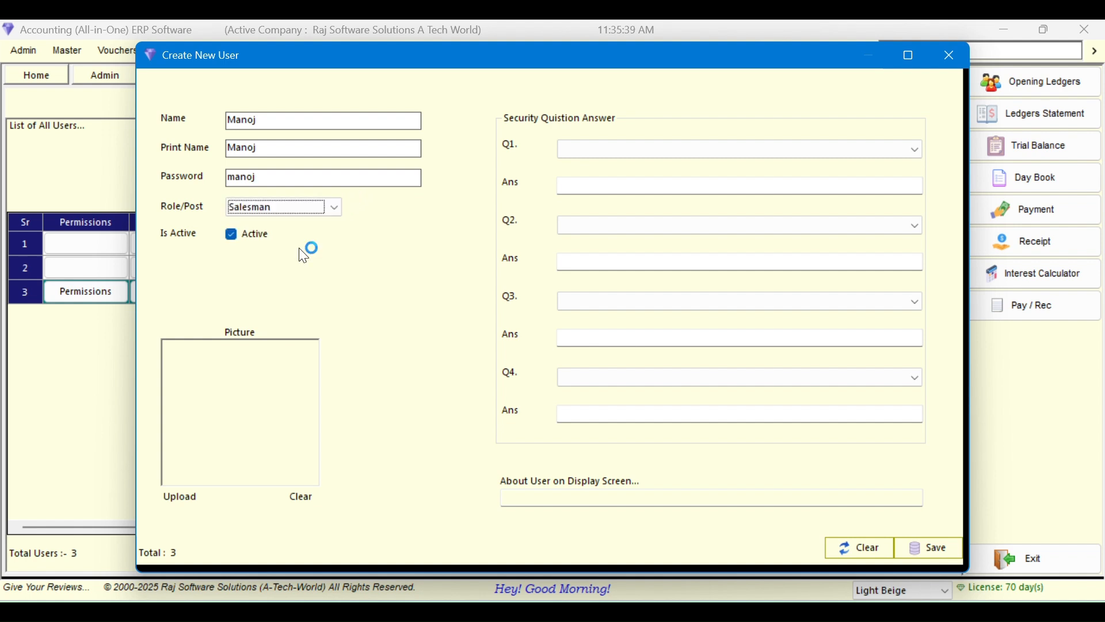
pyautogui.click(698, 154)
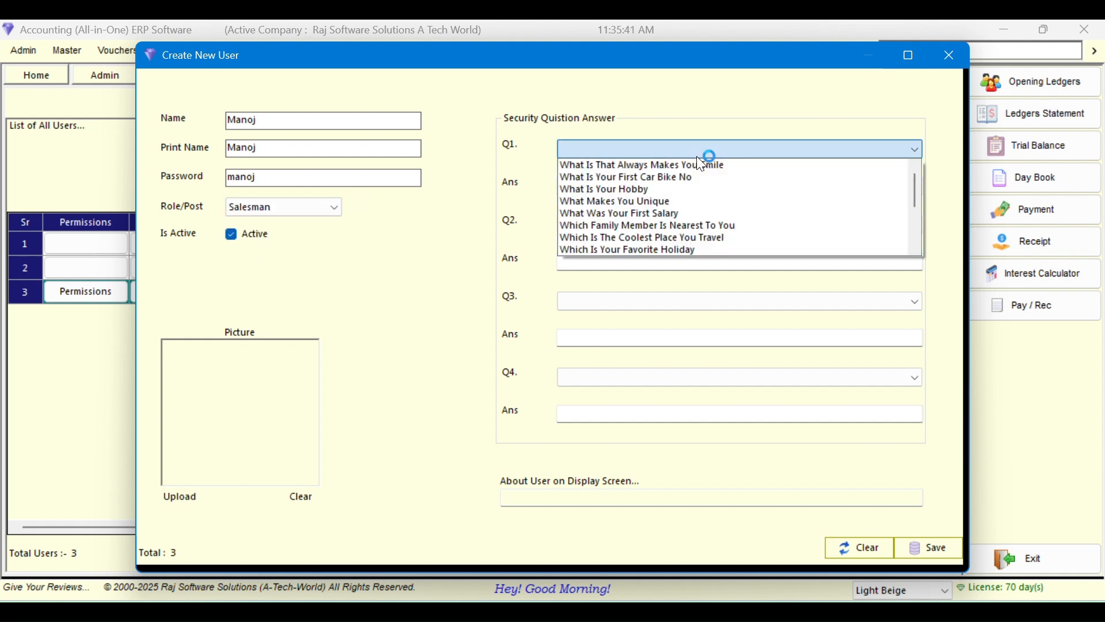
pyautogui.click(700, 165)
pyautogui.click(697, 189)
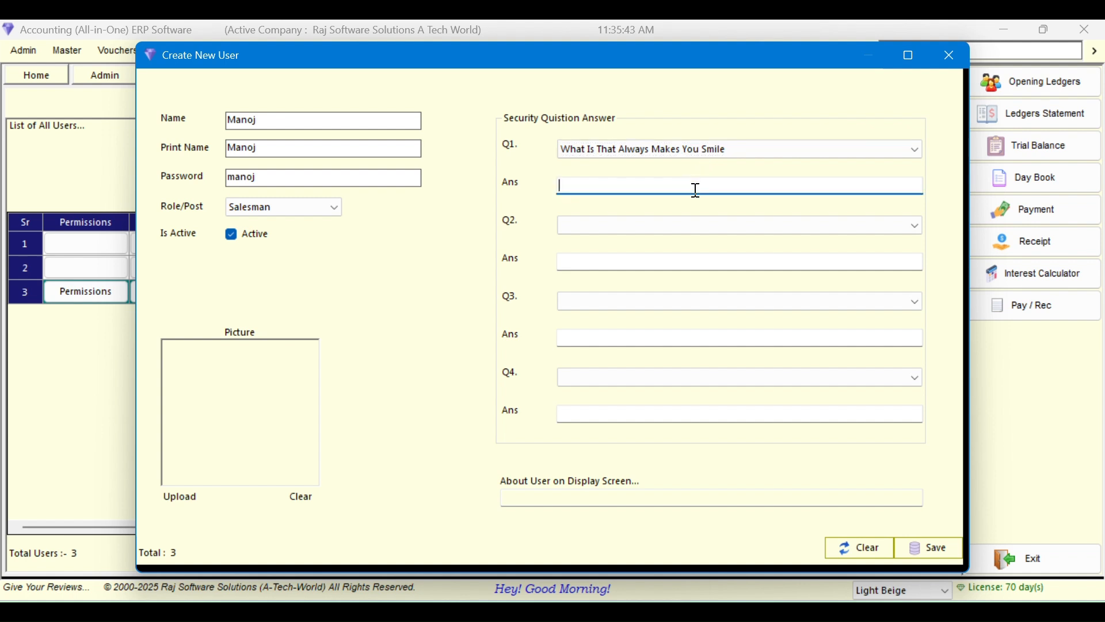
# Choose the first question for security questions 2 to 4 and fill in answers
pyautogui.press('Tab')
pyautogui.hotkey('alt', 'Down')
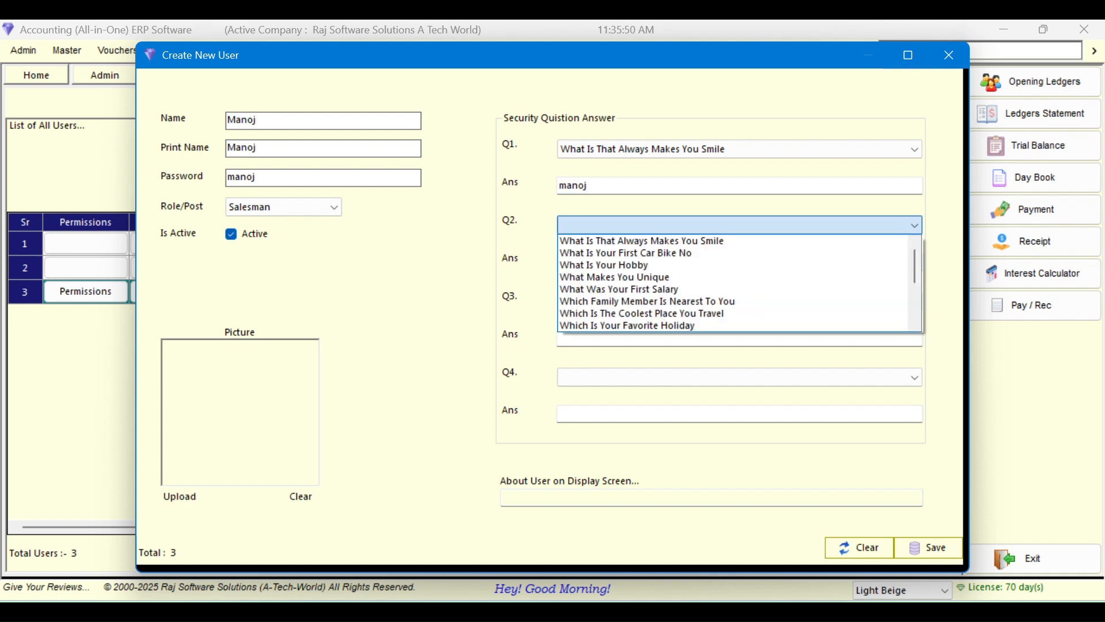
pyautogui.press('Down')
pyautogui.press('Return')
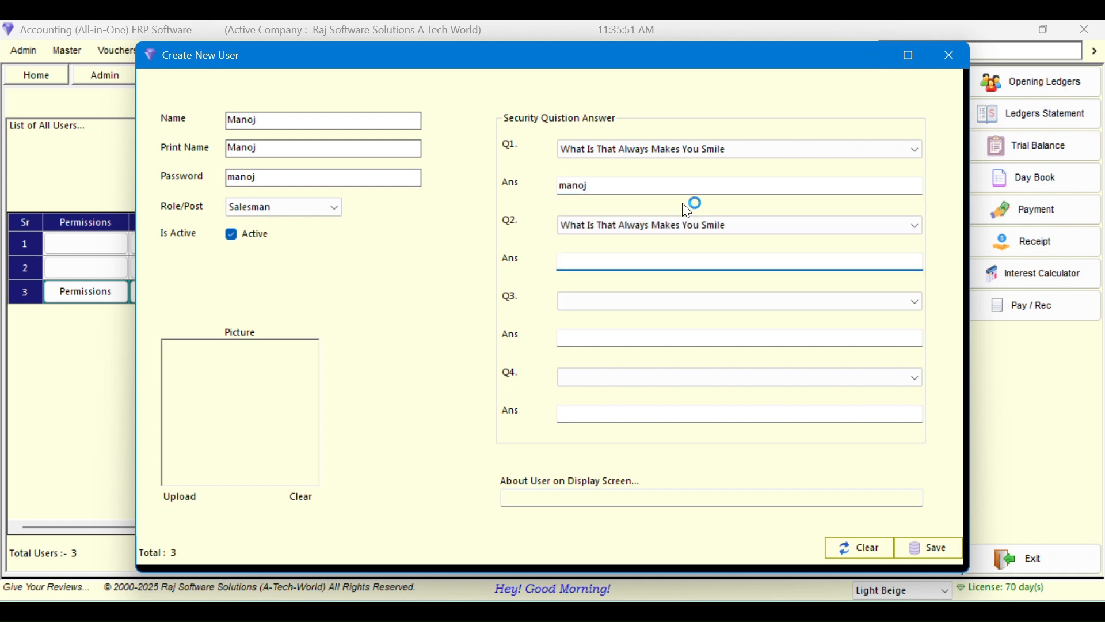
pyautogui.press('Tab')
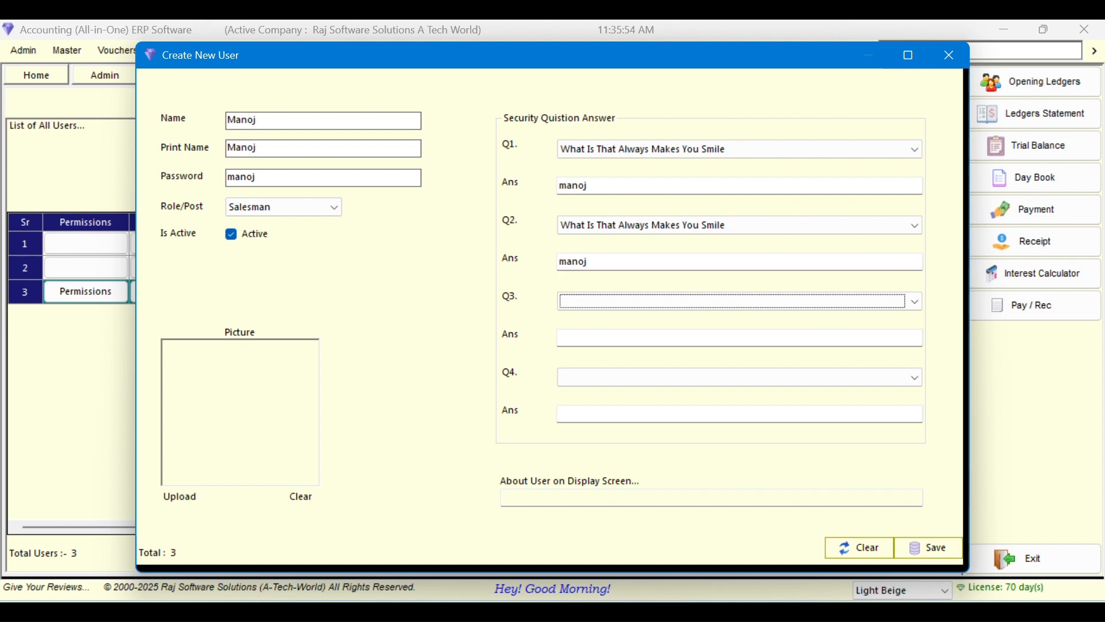
pyautogui.press('Down')
pyautogui.press('Return')
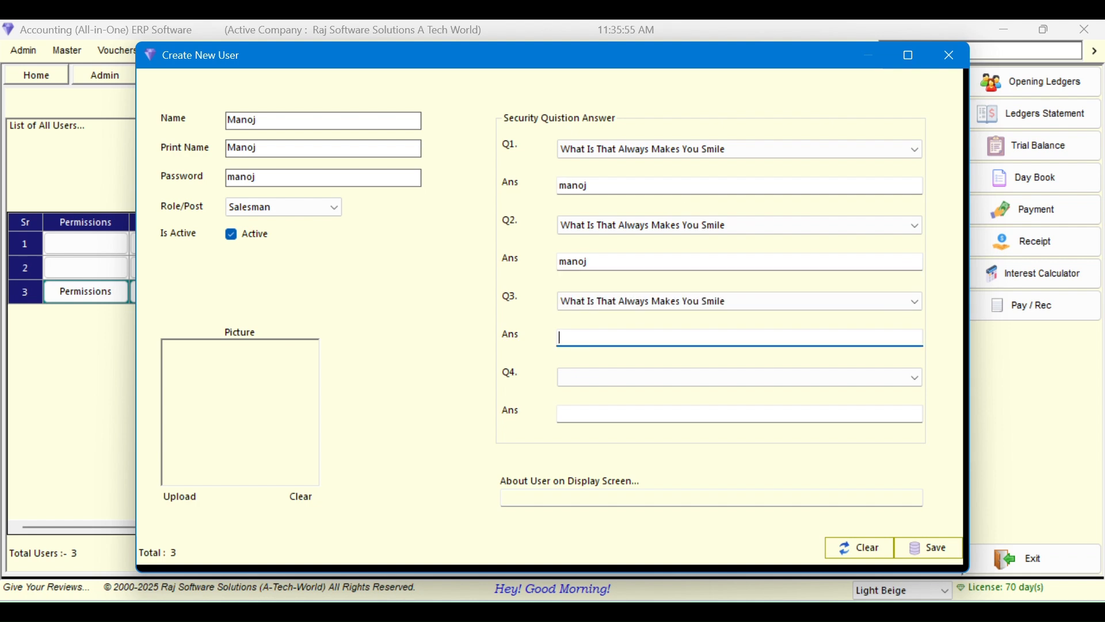
pyautogui.press('Tab')
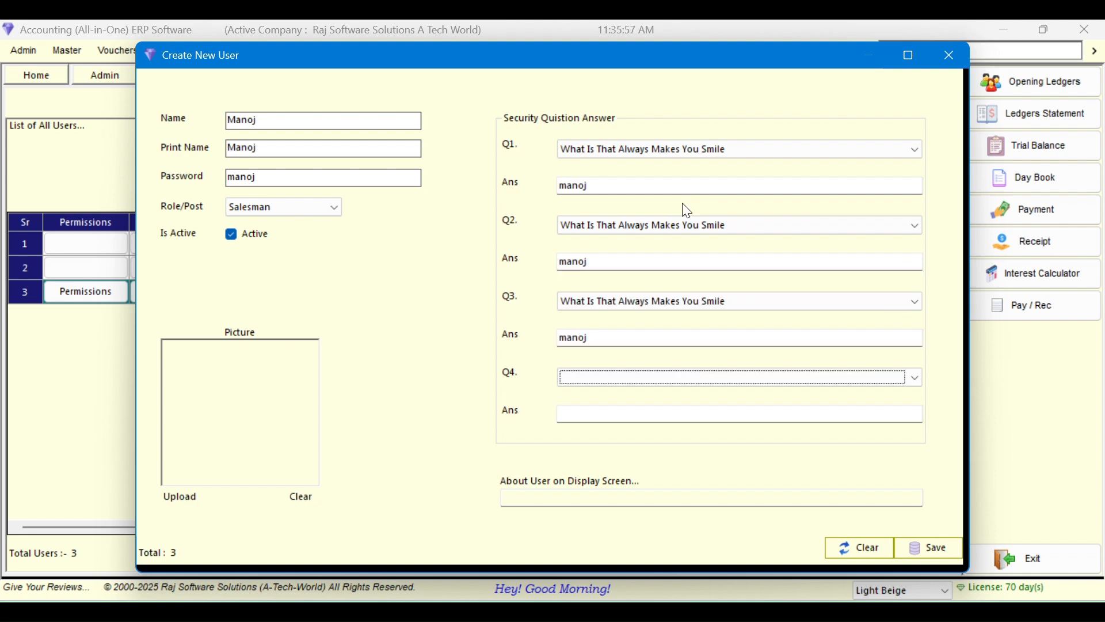
pyautogui.press('Down')
pyautogui.press('Return')
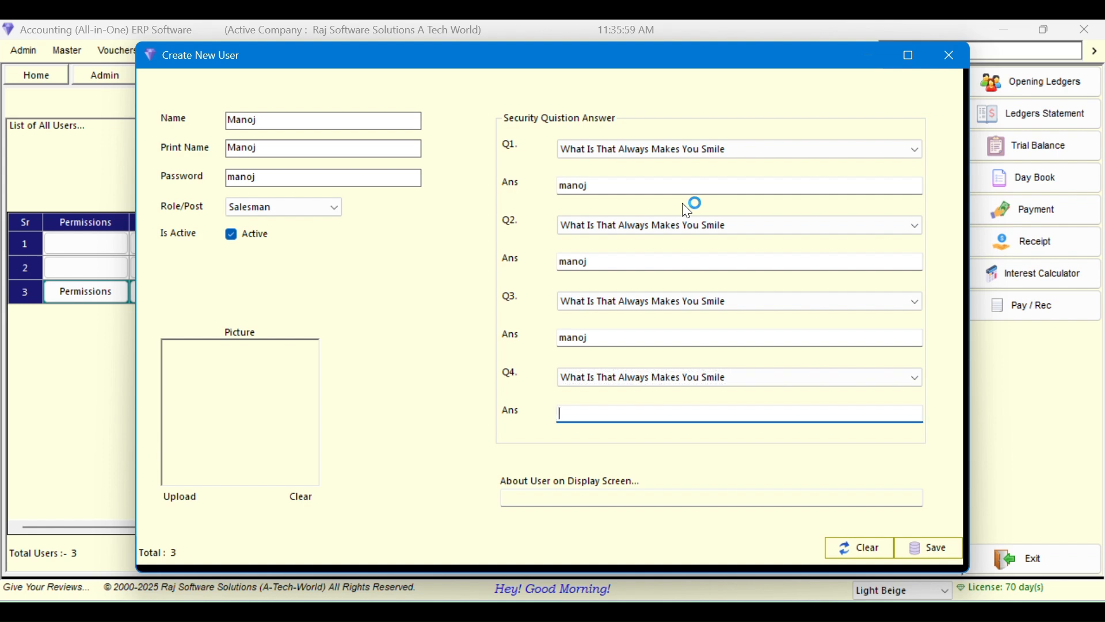
pyautogui.press('Tab')
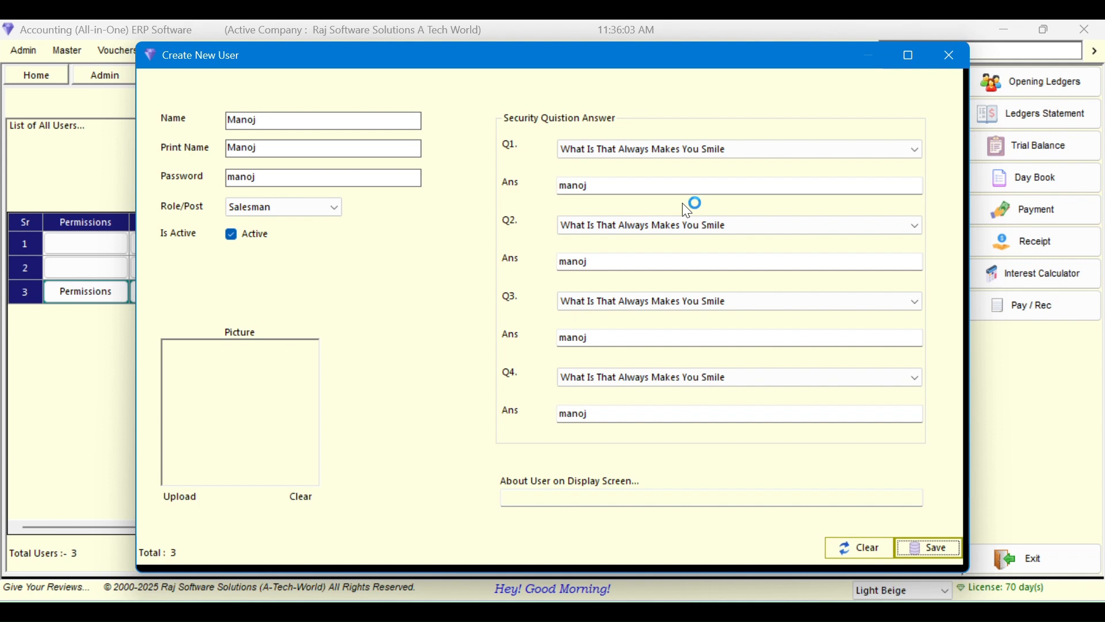
# Set the About User description to 'Sales Man'
pyautogui.click(643, 498)
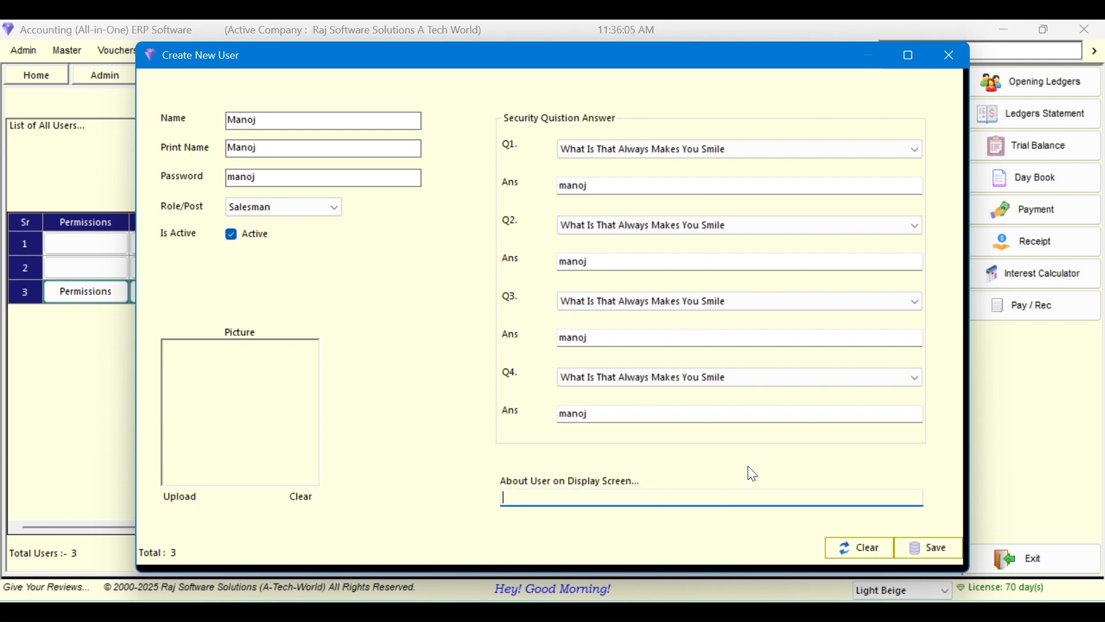
pyautogui.write('Saleman')
pyautogui.click(522, 498)
pyautogui.write('s')
pyautogui.press('Delete')
pyautogui.write('Man')
# Save the new user record, confirm, and close the Create New User form
pyautogui.click(931, 558)
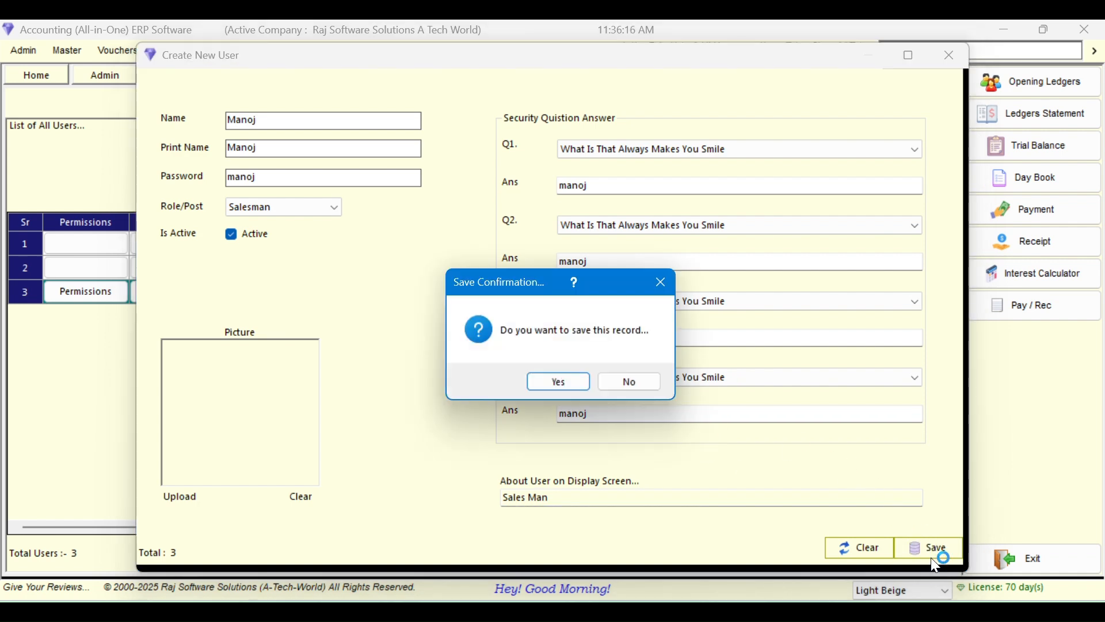
pyautogui.click(572, 384)
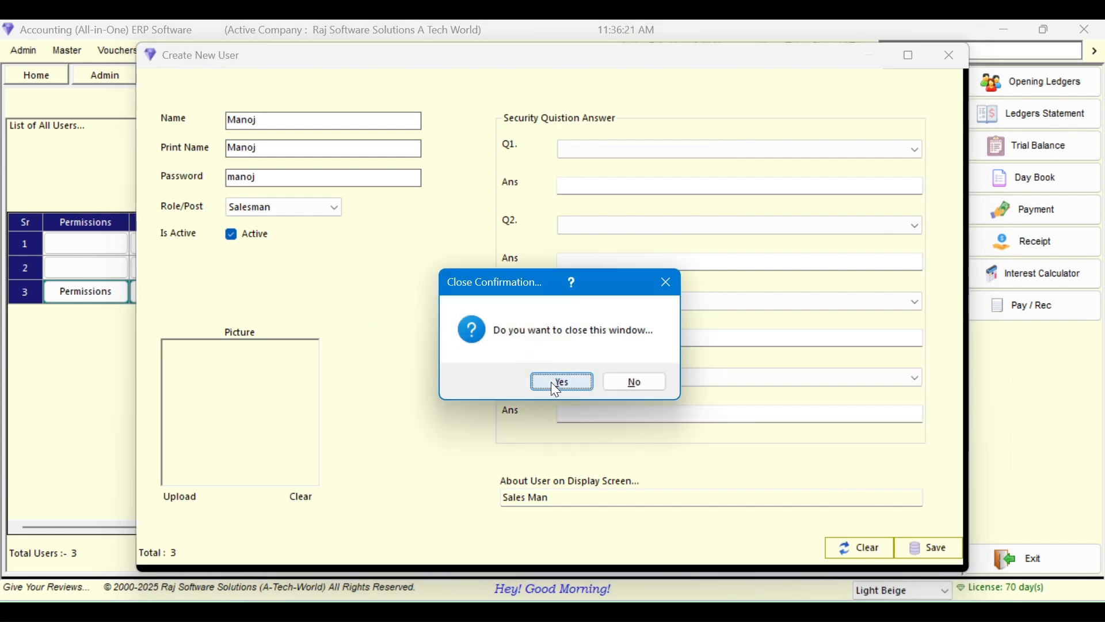
pyautogui.click(552, 383)
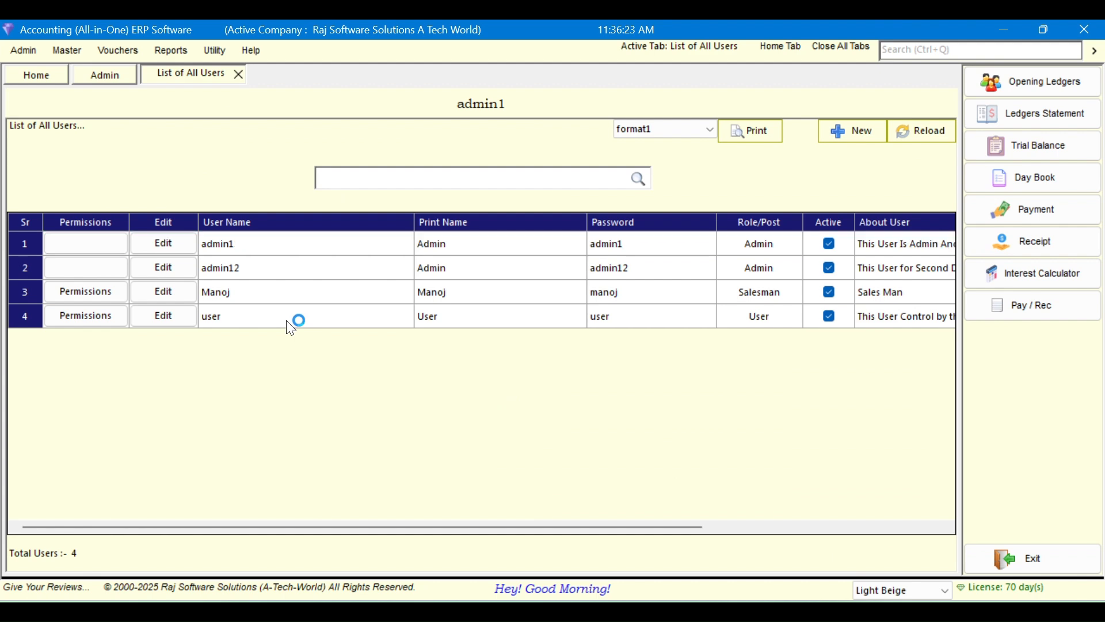
pyautogui.click(291, 300)
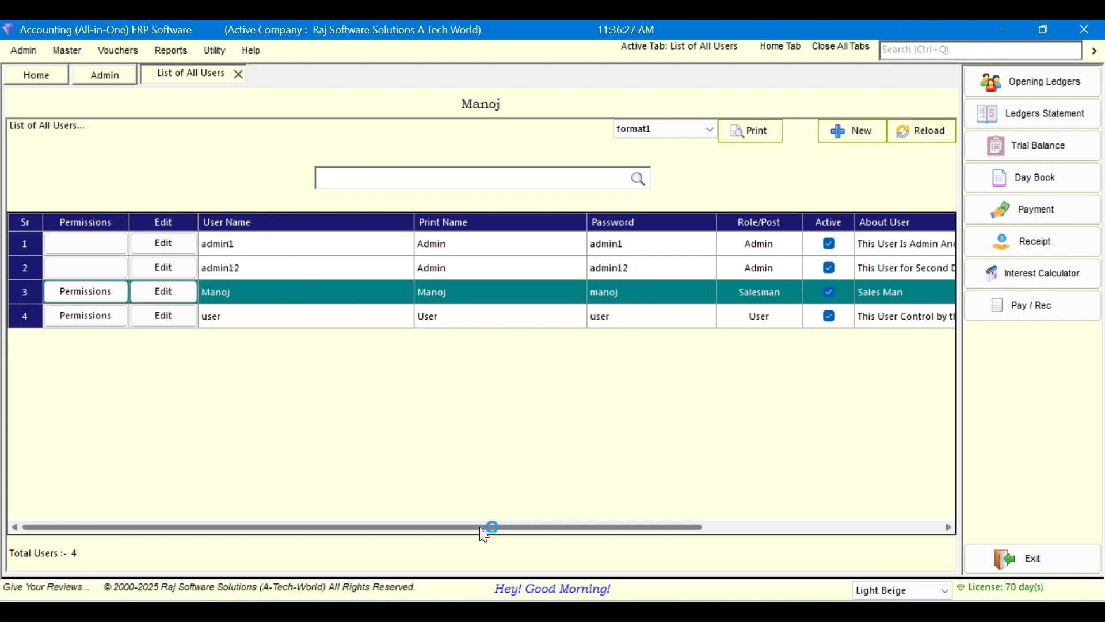
pyautogui.moveTo(482, 527)
pyautogui.mouseDown()
pyautogui.moveTo(610, 523)
pyautogui.moveTo(484, 525)
pyautogui.mouseUp()
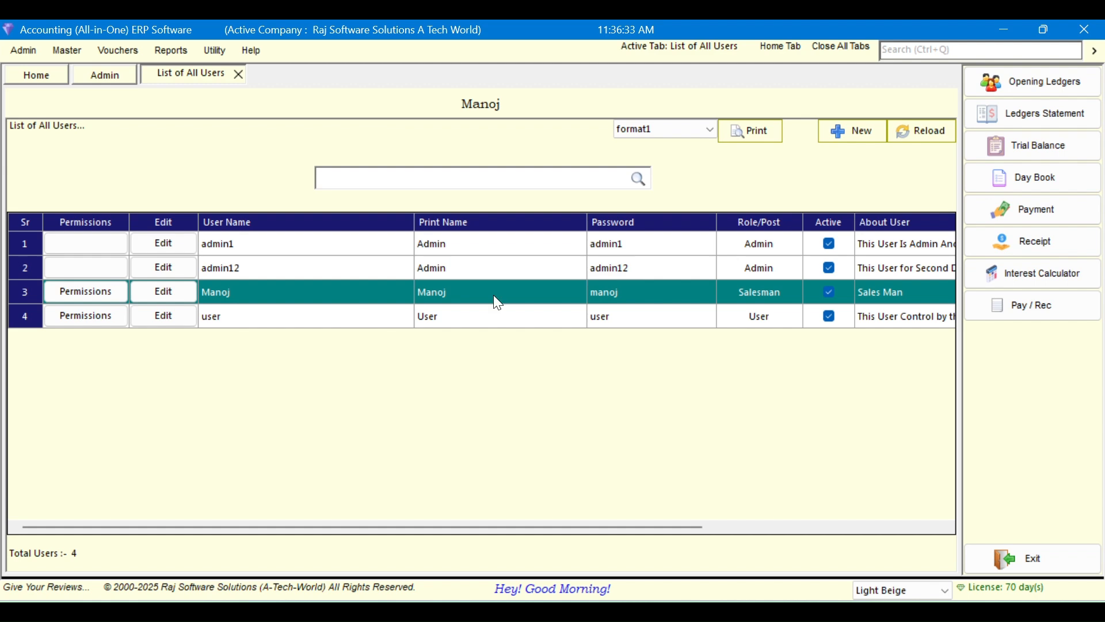
pyautogui.click(95, 292)
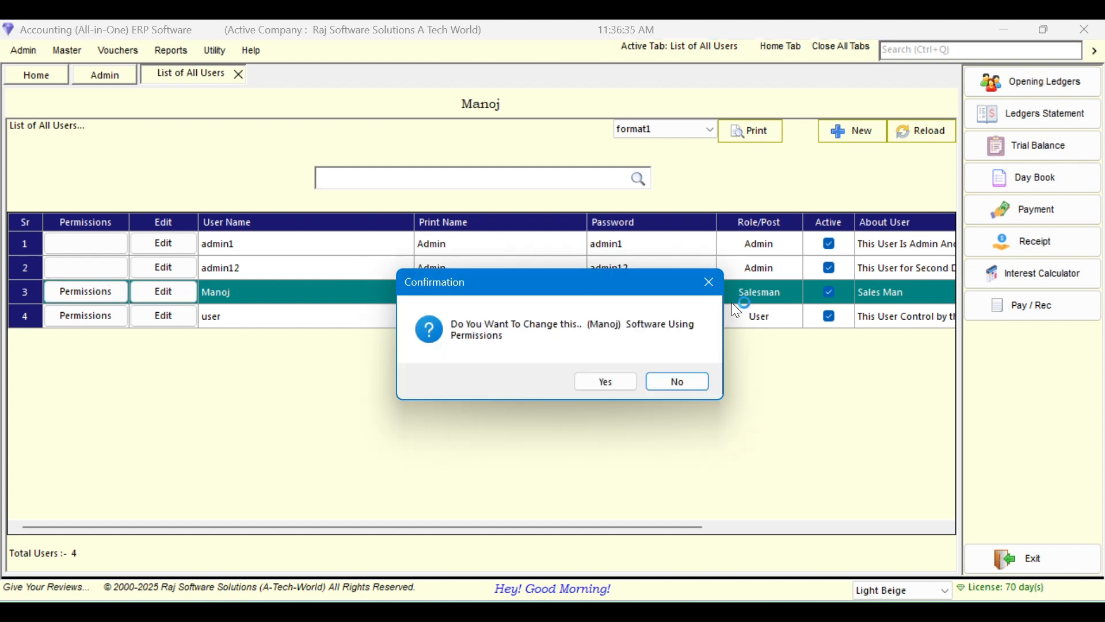
pyautogui.click(605, 382)
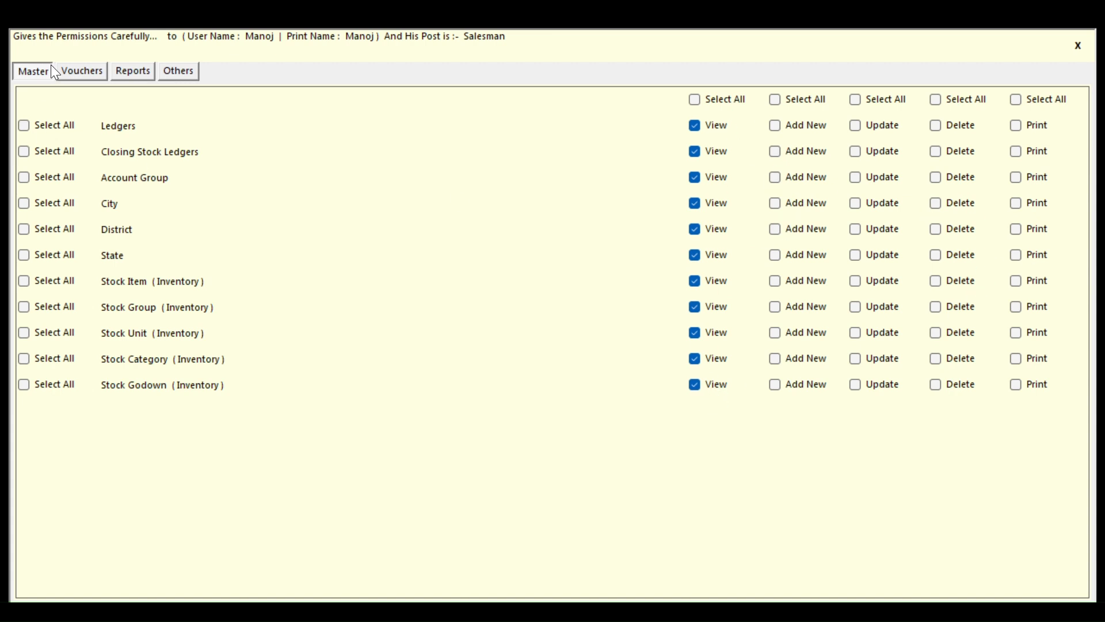
pyautogui.click(72, 72)
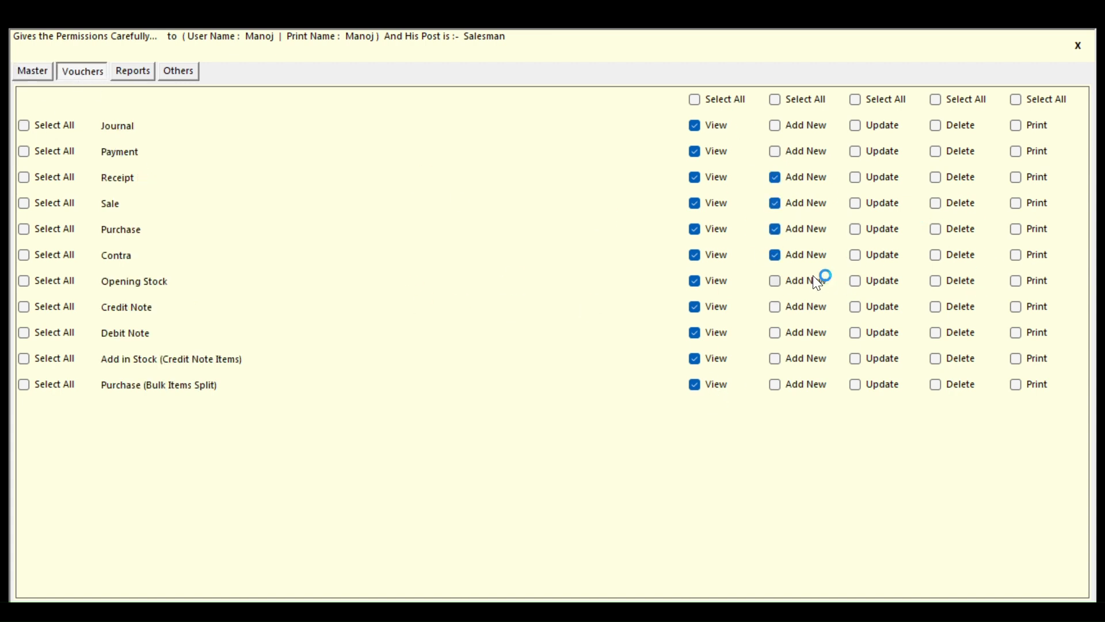
pyautogui.click(122, 73)
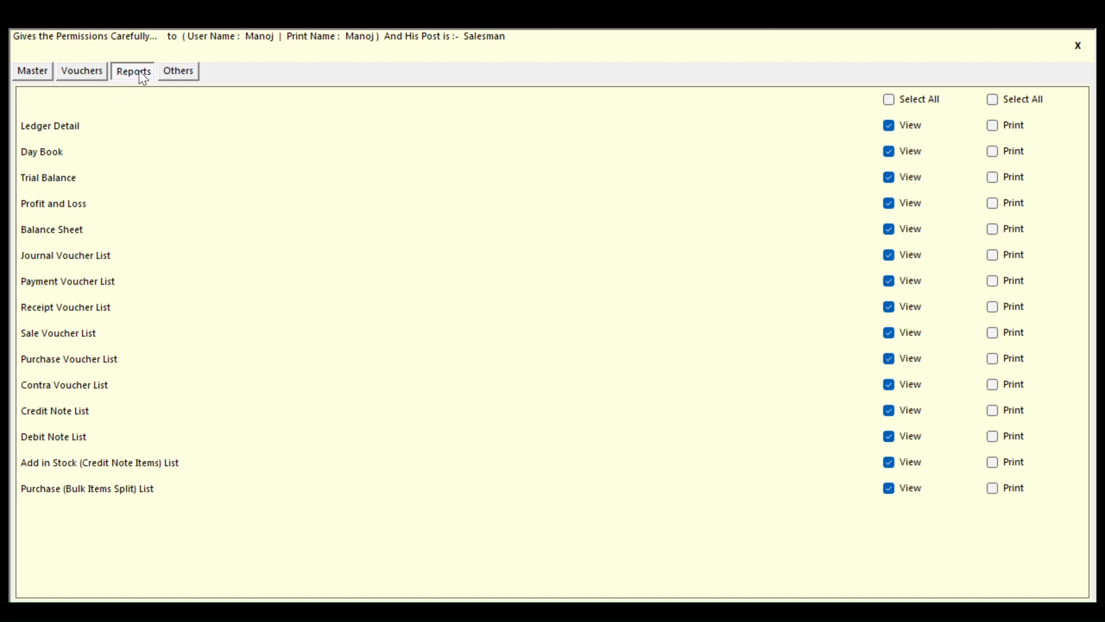
pyautogui.click(165, 72)
pyautogui.press('Escape')
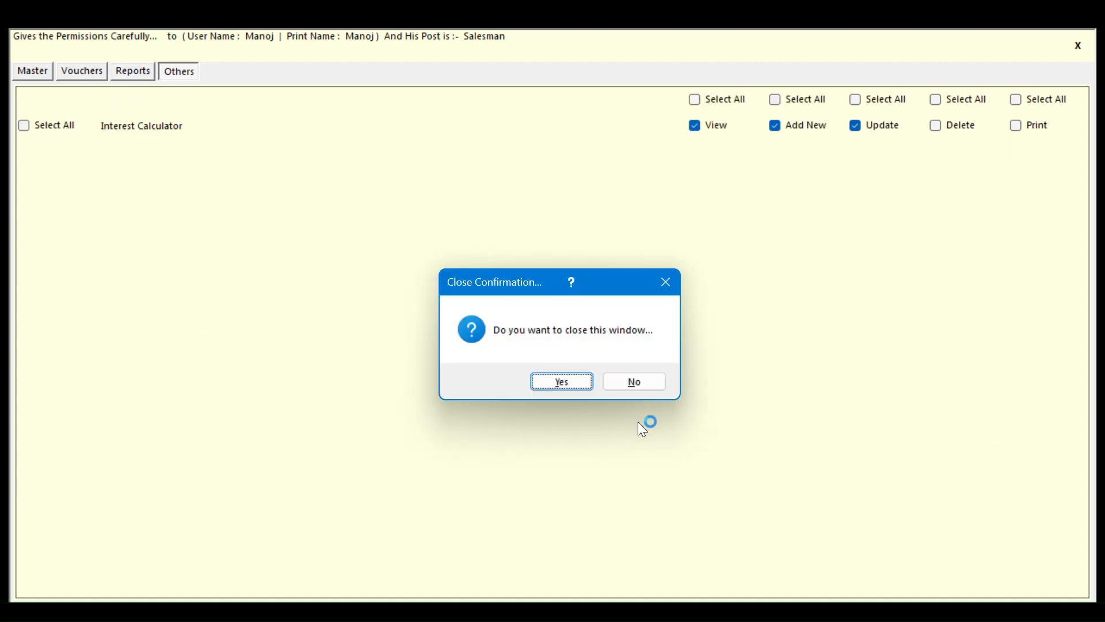
pyautogui.click(570, 379)
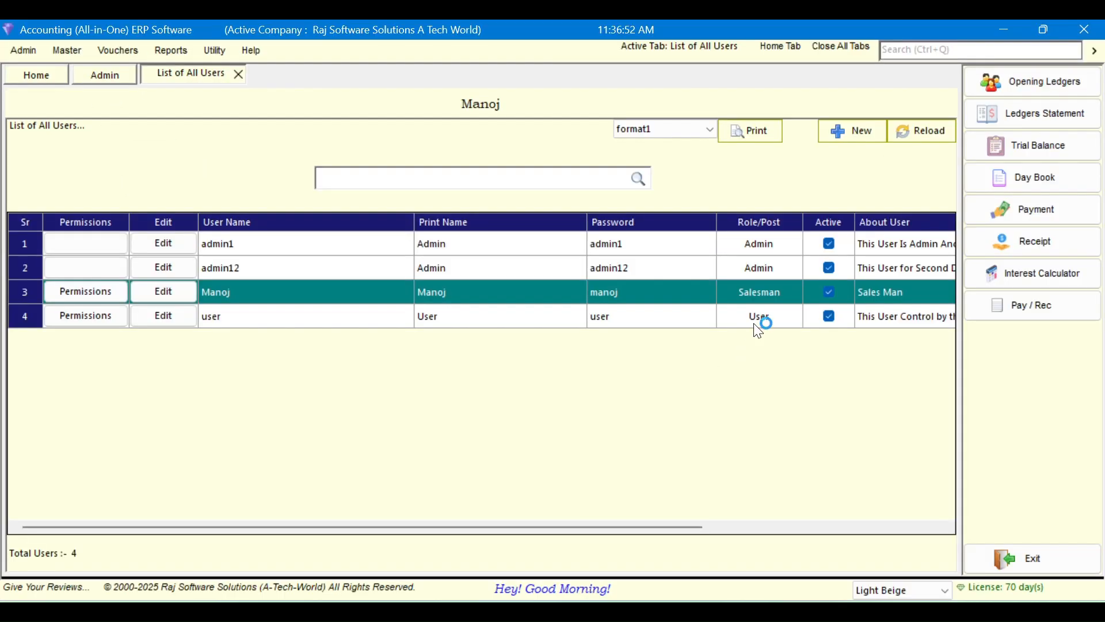
pyautogui.click(470, 324)
pyautogui.click(340, 297)
pyautogui.click(344, 315)
pyautogui.click(347, 297)
pyautogui.click(332, 316)
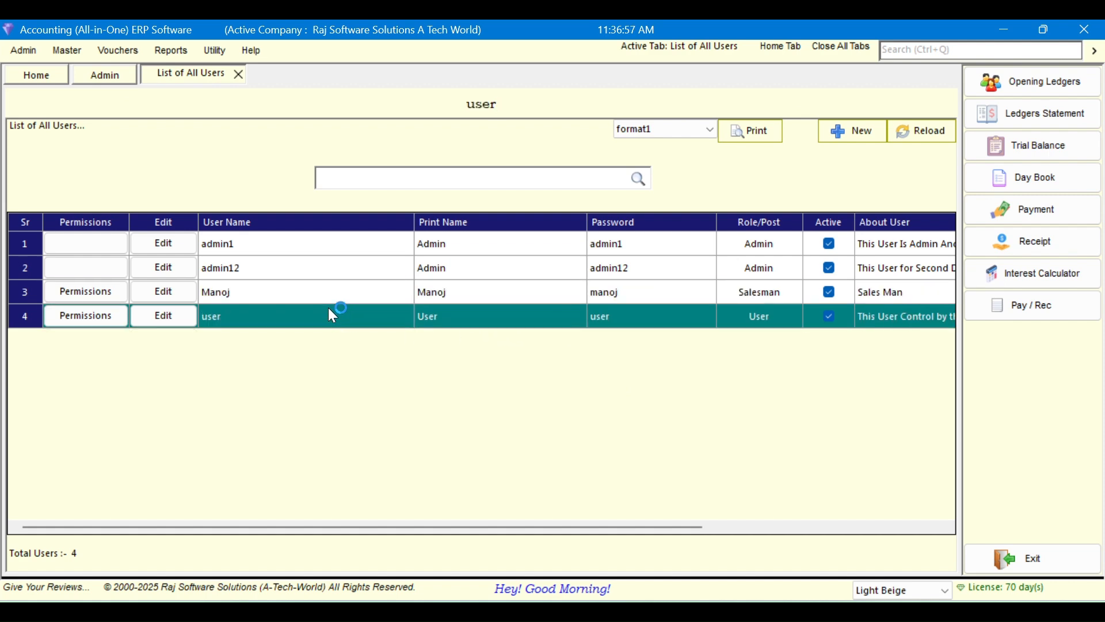
pyautogui.click(292, 245)
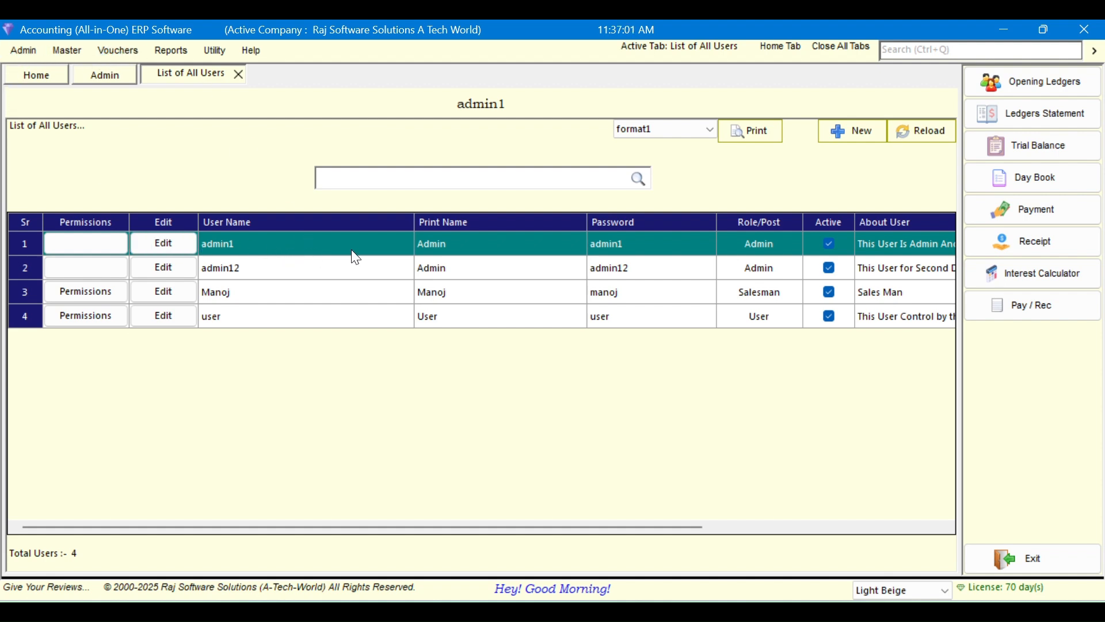
pyautogui.moveTo(612, 525); pyautogui.dragTo(749, 536)
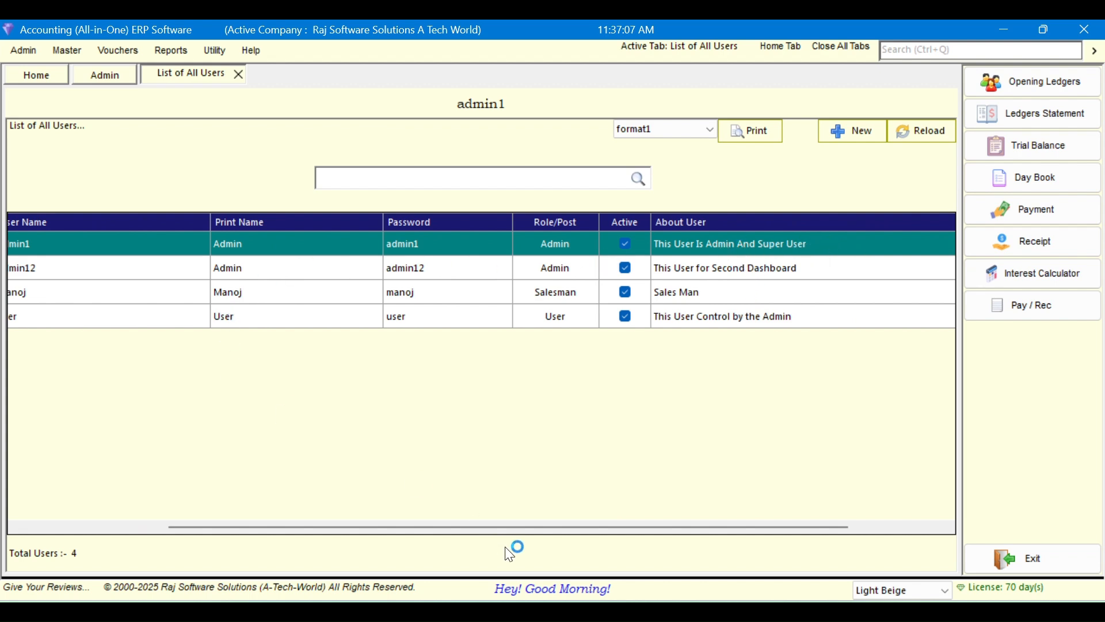
pyautogui.moveTo(509, 525); pyautogui.dragTo(286, 528)
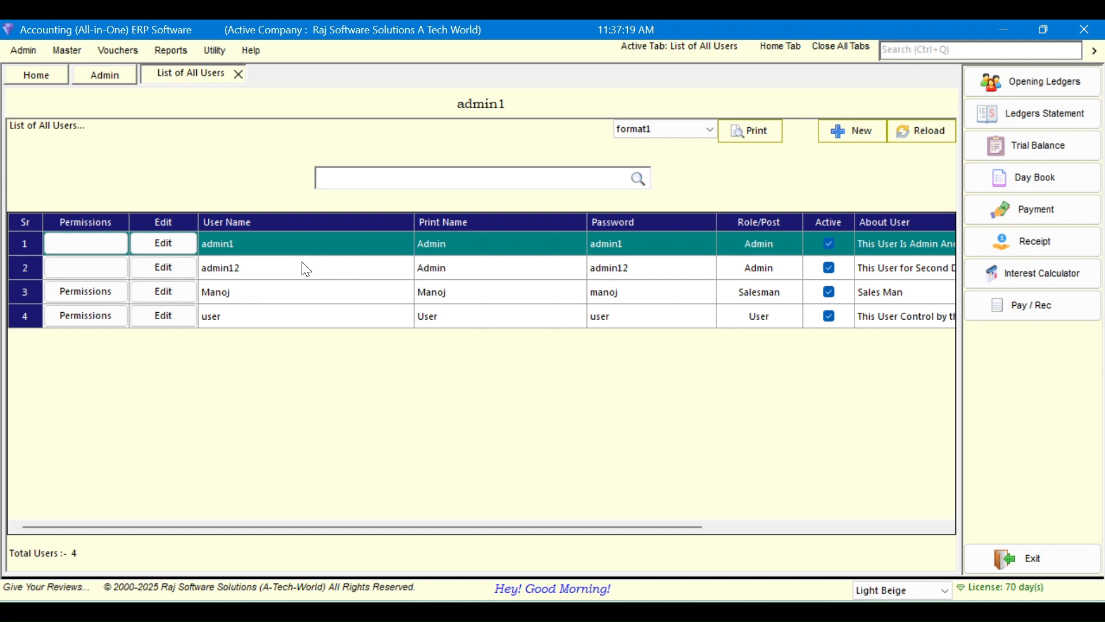
# Close the List of All Users tab and exit the application via Utility > Exit, confirming
pyautogui.click(239, 74)
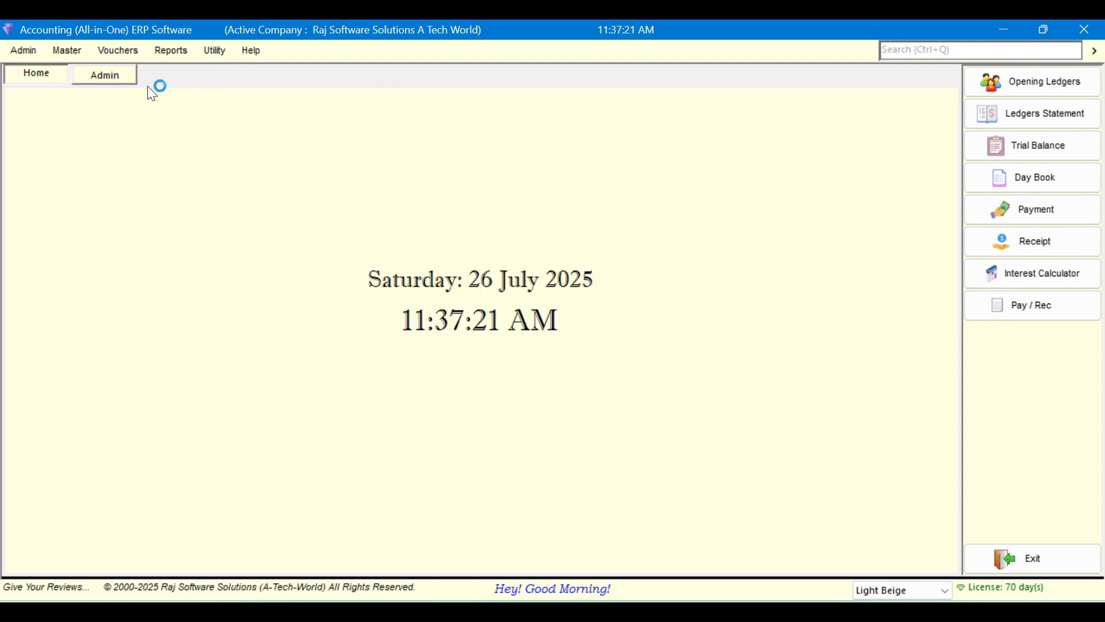
pyautogui.click(25, 53)
pyautogui.click(215, 51)
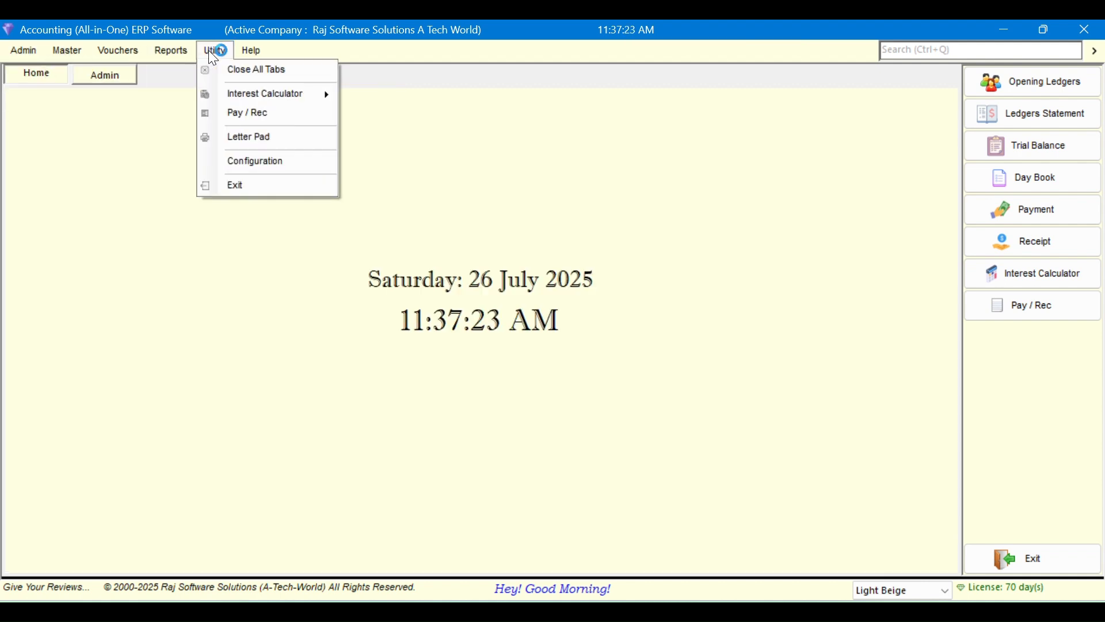
pyautogui.click(229, 183)
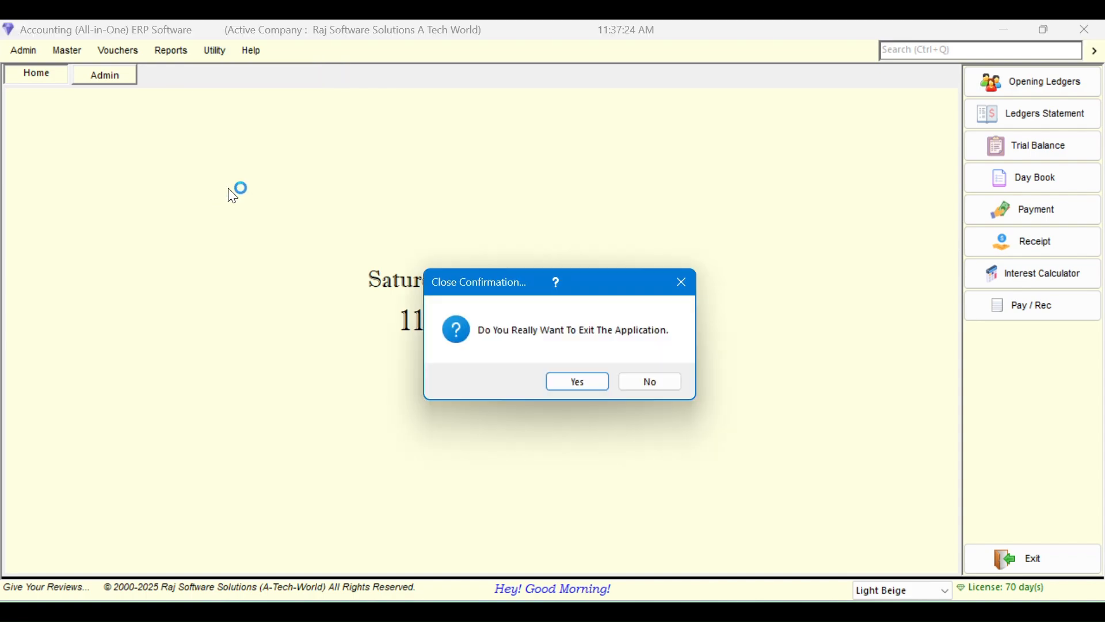
pyautogui.click(572, 382)
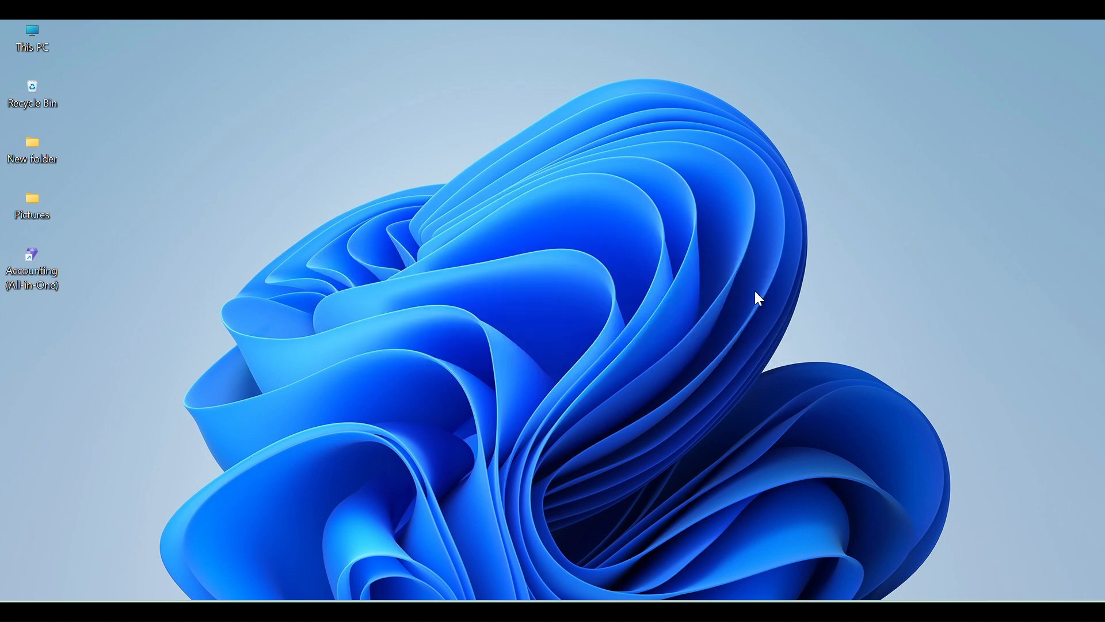
# Relaunch into the company and attempt a first login, dismissing the Access Denied message
pyautogui.click(549, 248)
pyautogui.doubleClick(517, 211)
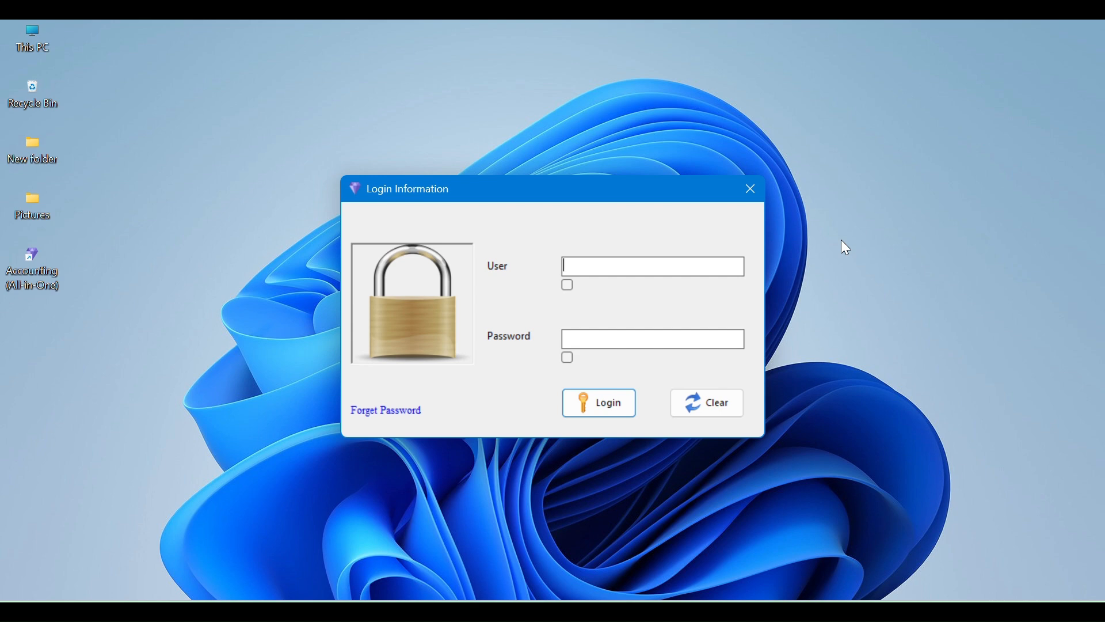
pyautogui.press('Return')
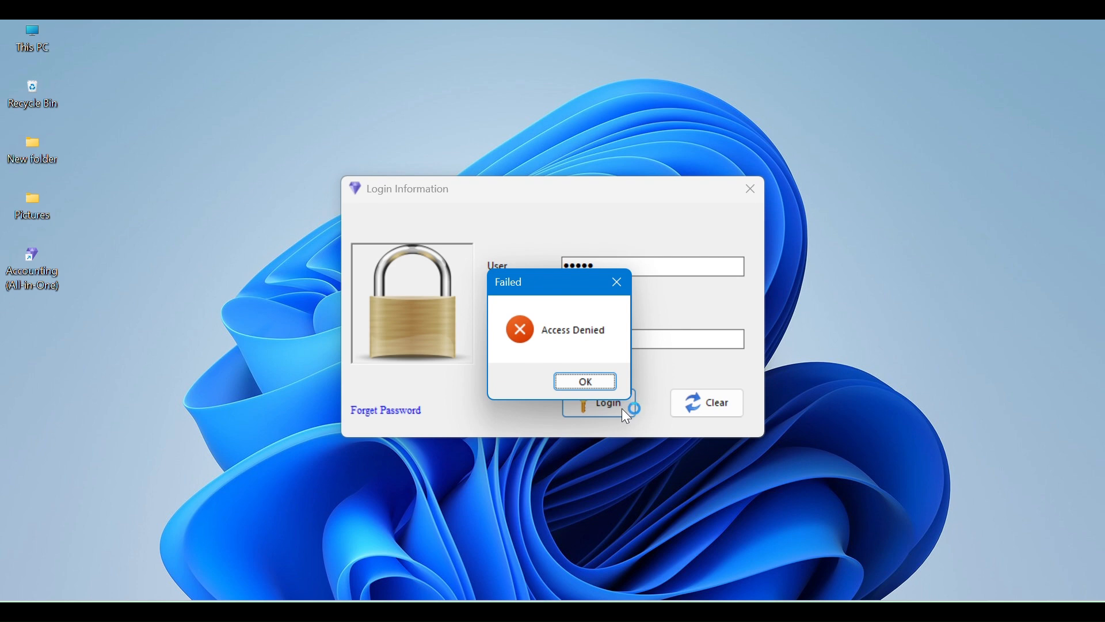
pyautogui.click(599, 382)
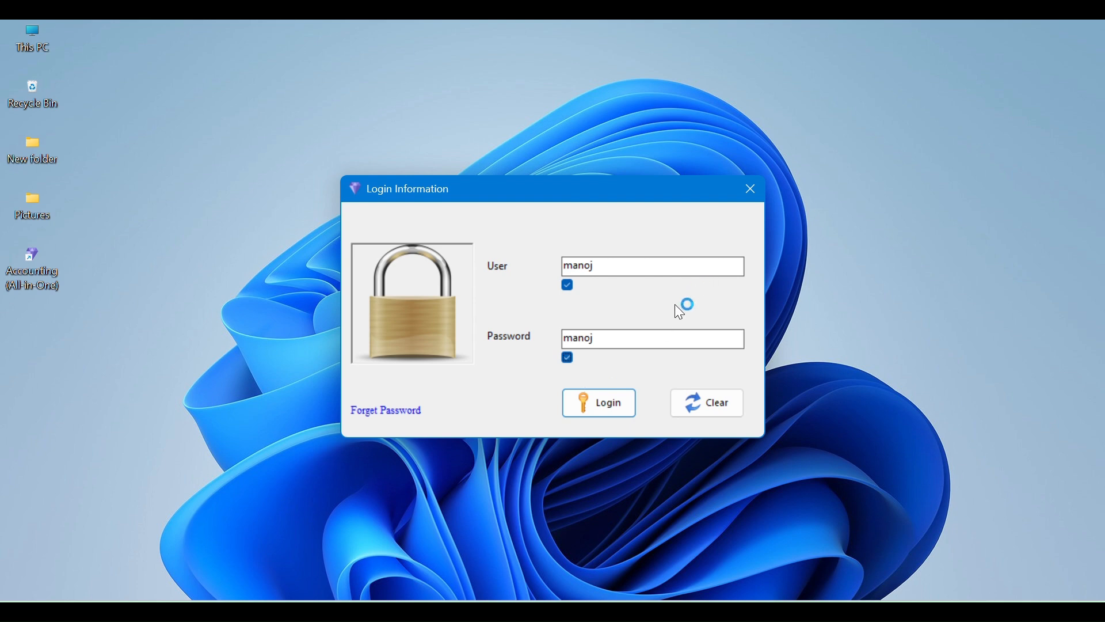
# Log in with the new Salesman user's name and password
pyautogui.doubleClick(611, 267)
pyautogui.doubleClick(628, 338)
pyautogui.doubleClick(607, 271)
pyautogui.doubleClick(576, 268)
pyautogui.write('Manok')
pyautogui.press('BackSpace')
pyautogui.write('j')
pyautogui.press('Return')
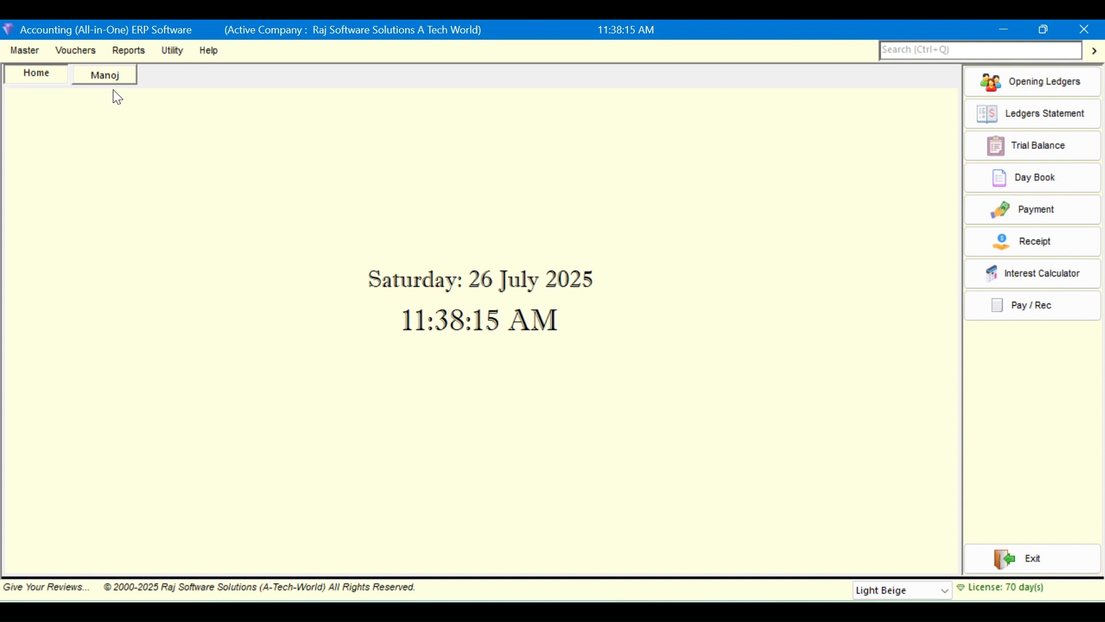
# Check the logged-in user's details, then open and close the first Day Book sale voucher
pyautogui.click(124, 78)
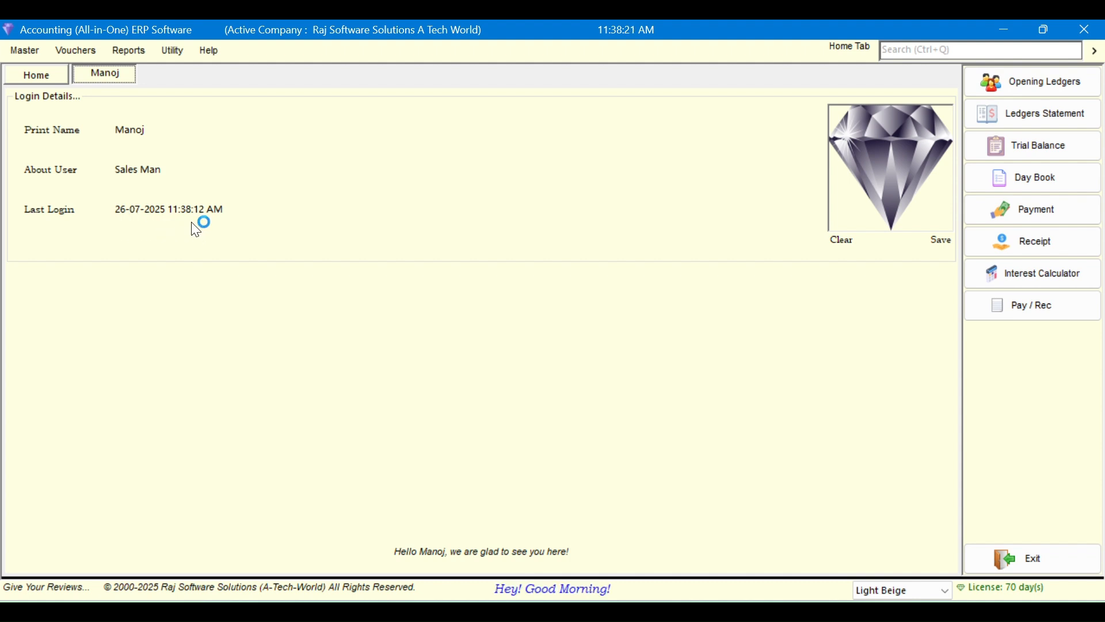
pyautogui.click(29, 77)
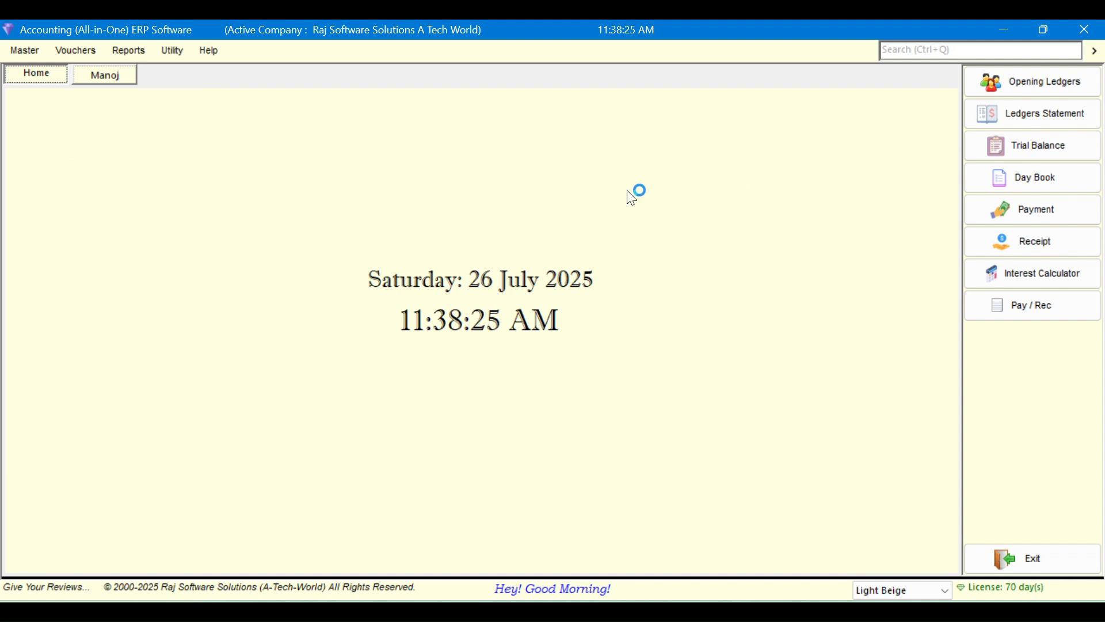
pyautogui.click(999, 183)
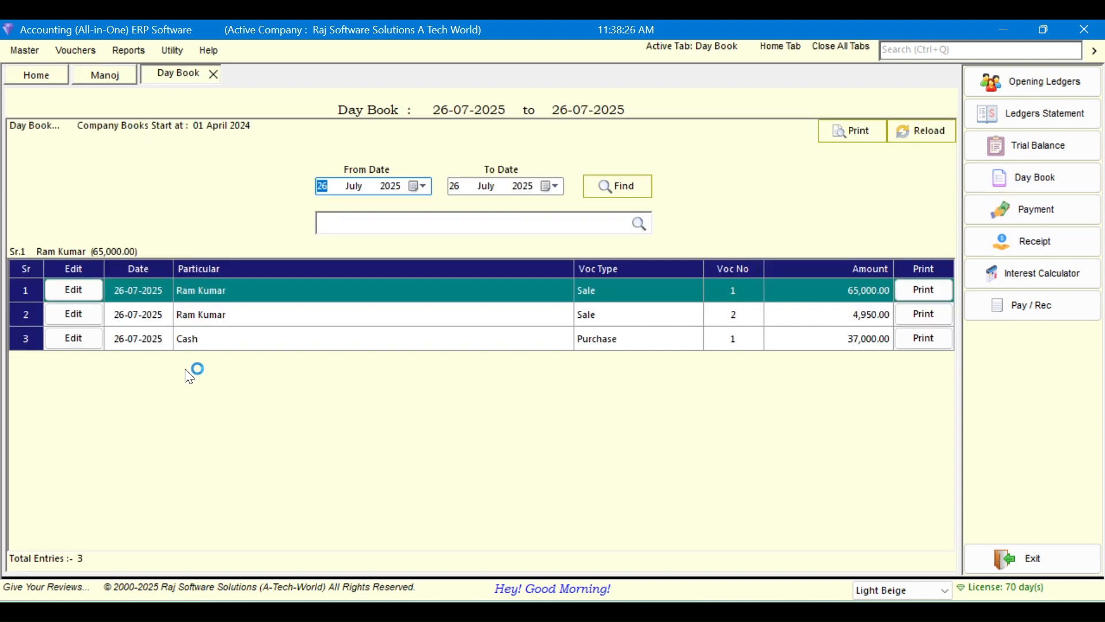
pyautogui.click(63, 294)
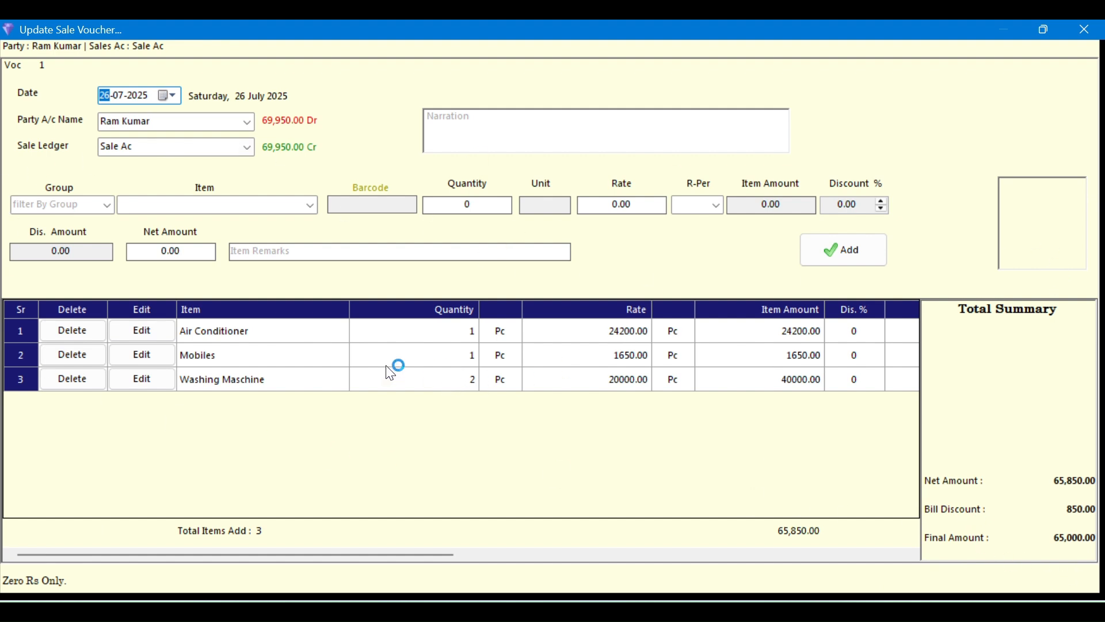
pyautogui.press('Escape')
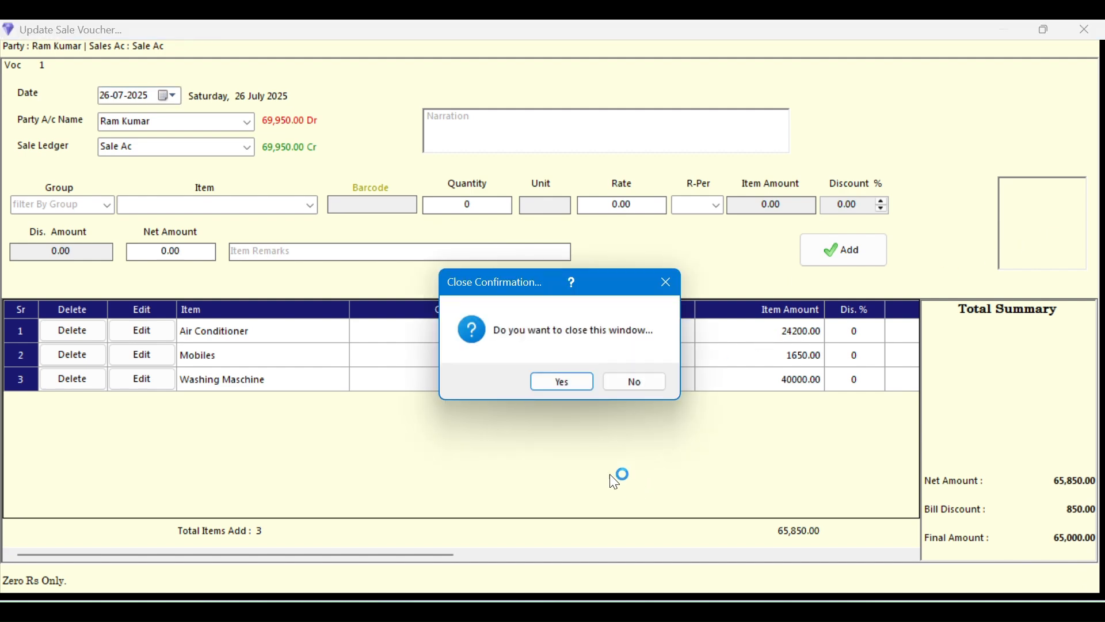
pyautogui.click(551, 383)
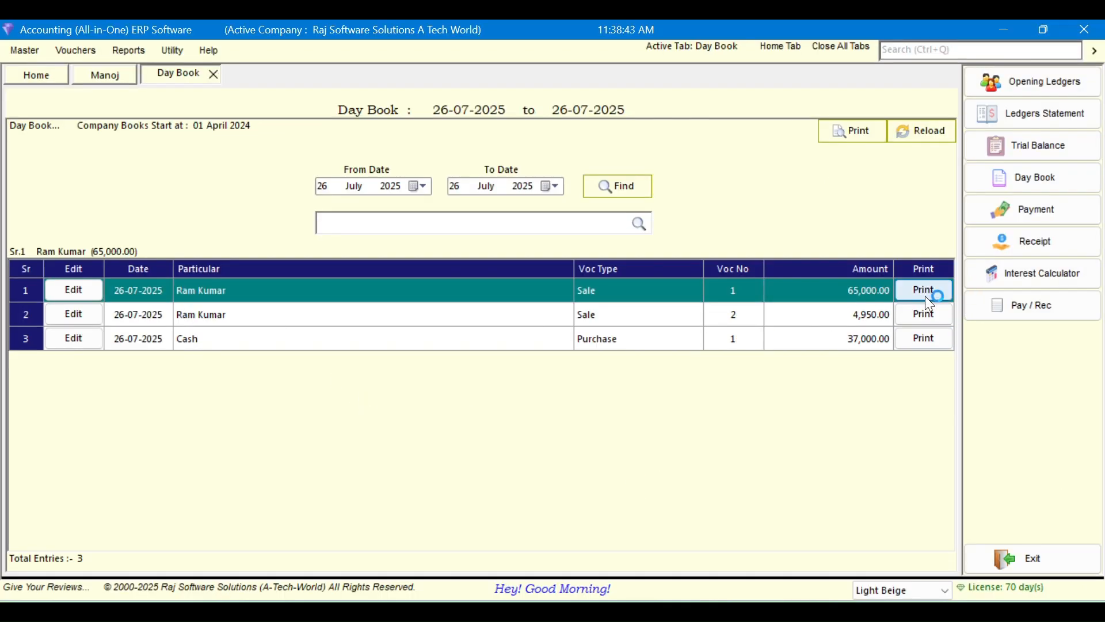
# Try printing the first sale voucher and the Day Book, both denied, then close the Day Book
pyautogui.click(925, 292)
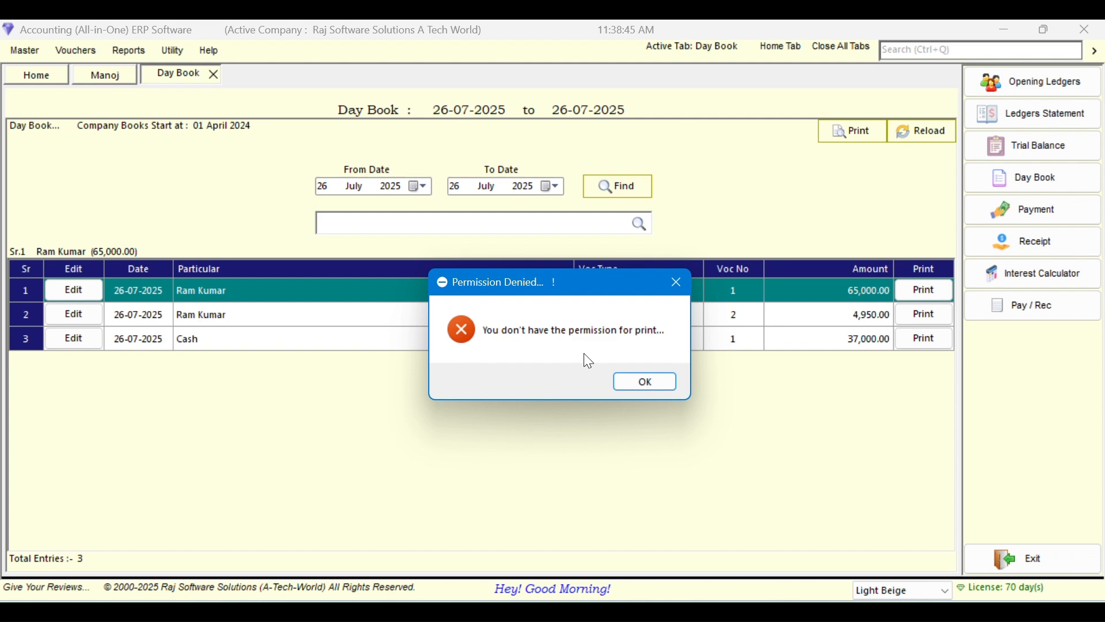
pyautogui.click(639, 383)
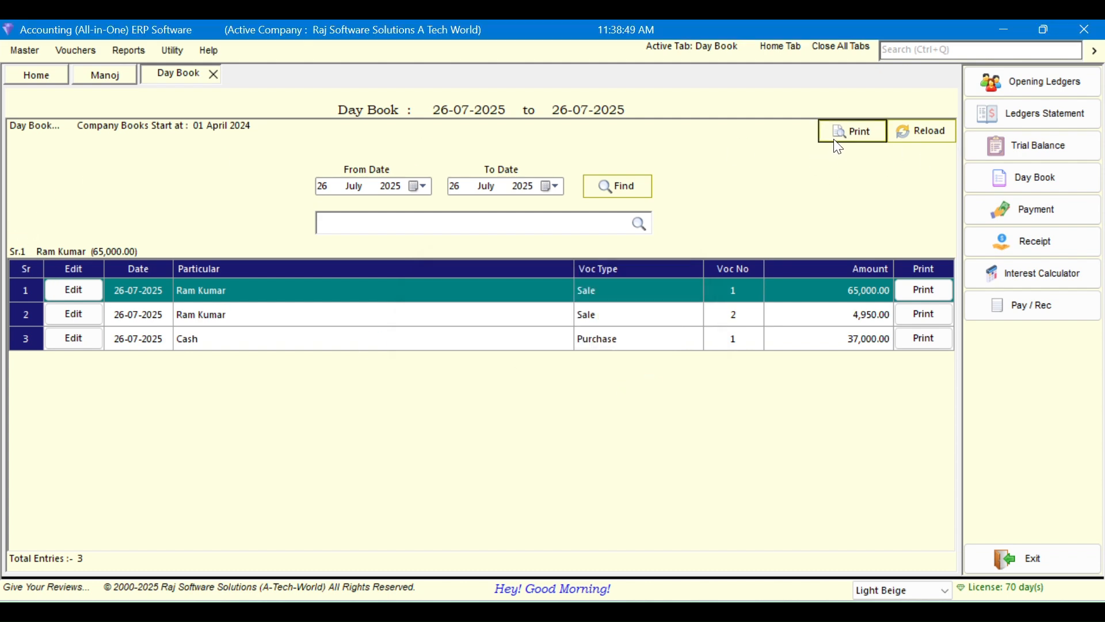
pyautogui.click(839, 144)
pyautogui.click(647, 381)
pyautogui.click(213, 74)
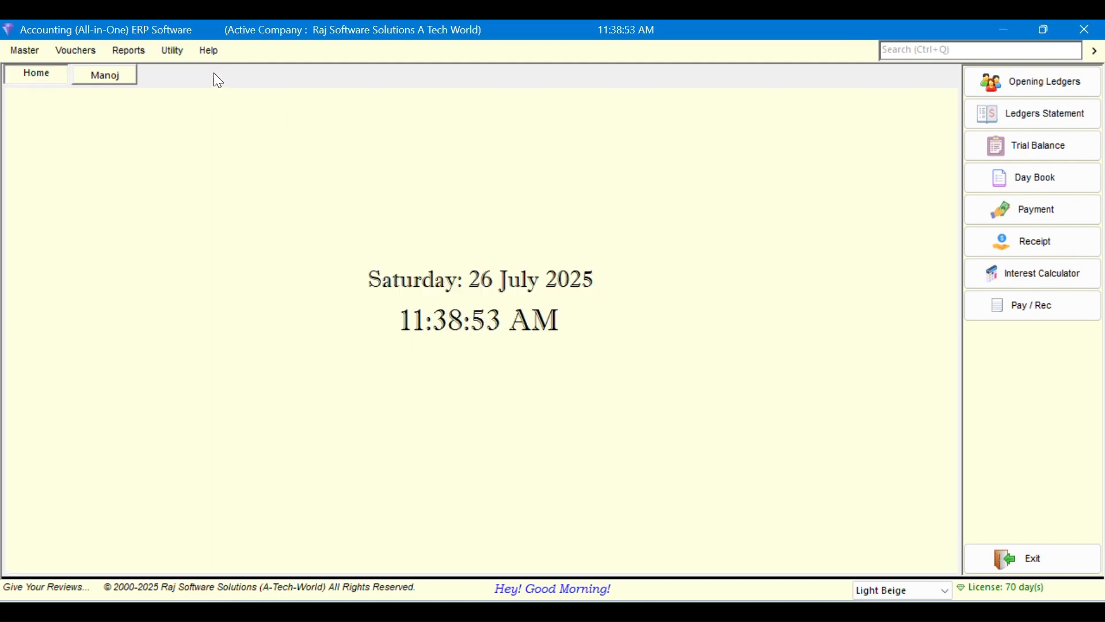
# Open a new Sale voucher from Vouchers and close it without saving
pyautogui.click(128, 50)
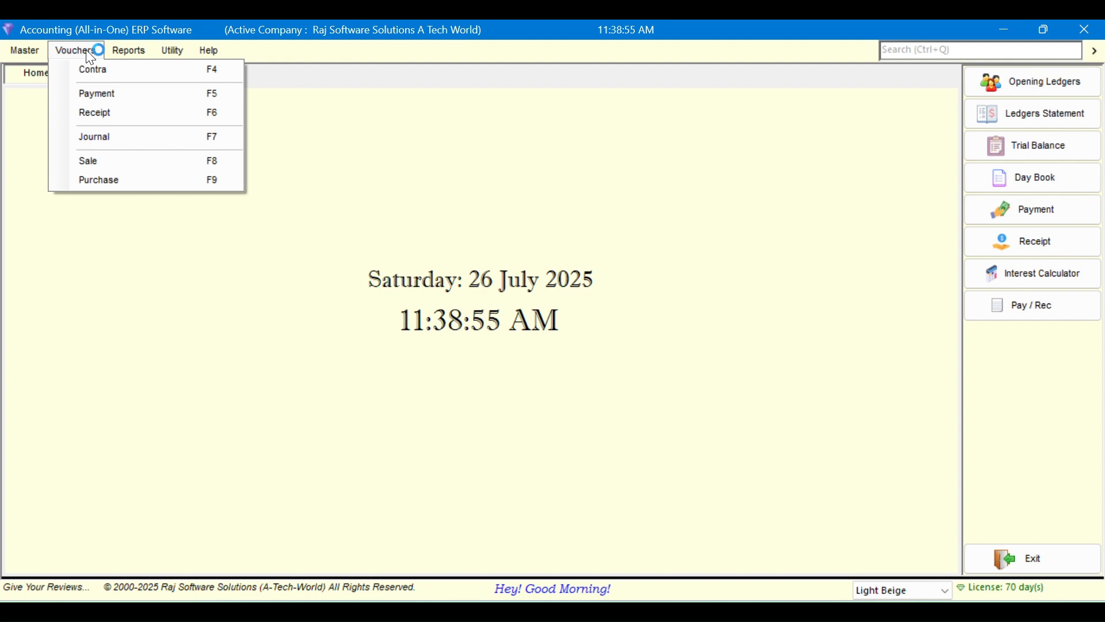
pyautogui.click(116, 160)
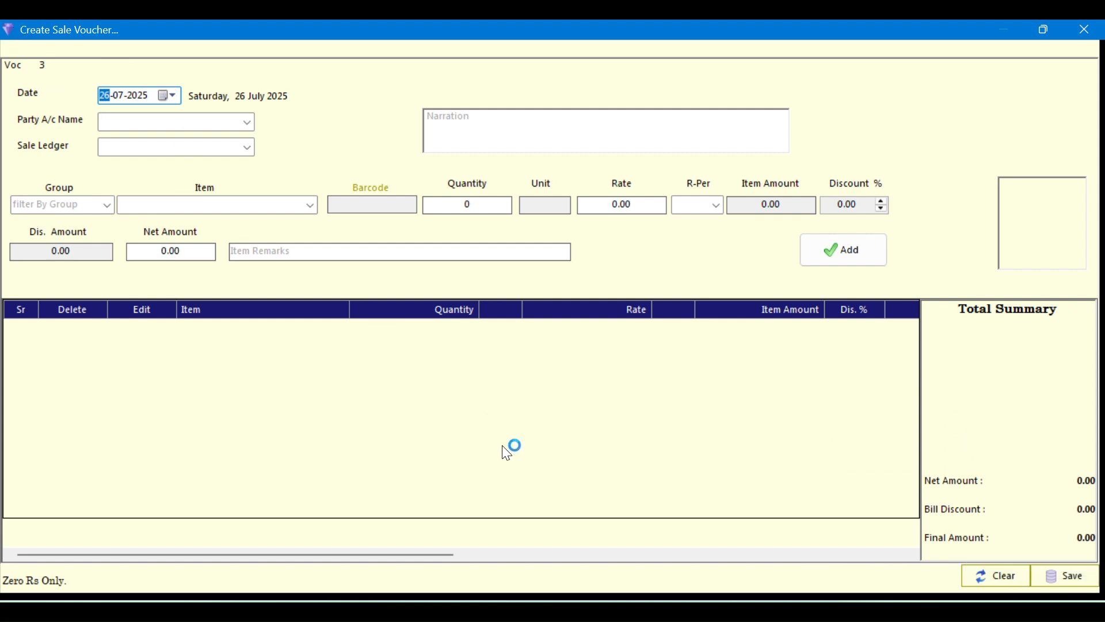
pyautogui.press('Escape')
pyautogui.click(557, 380)
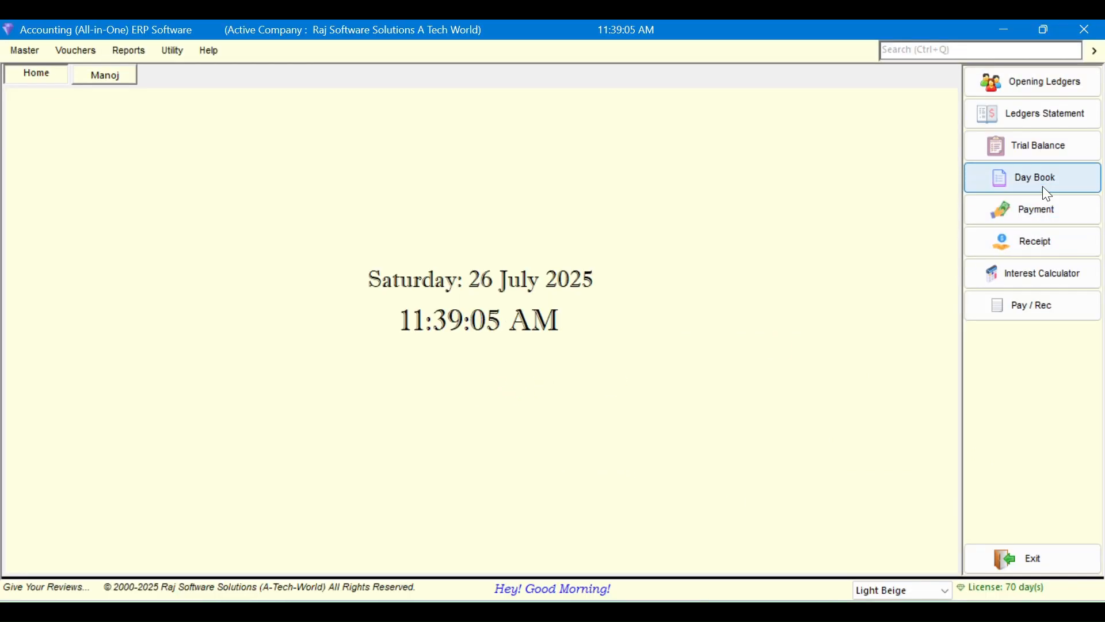
# Open the Day Book and view then close the 4,950.00 sale voucher
pyautogui.click(1042, 185)
pyautogui.click(230, 339)
pyautogui.click(286, 318)
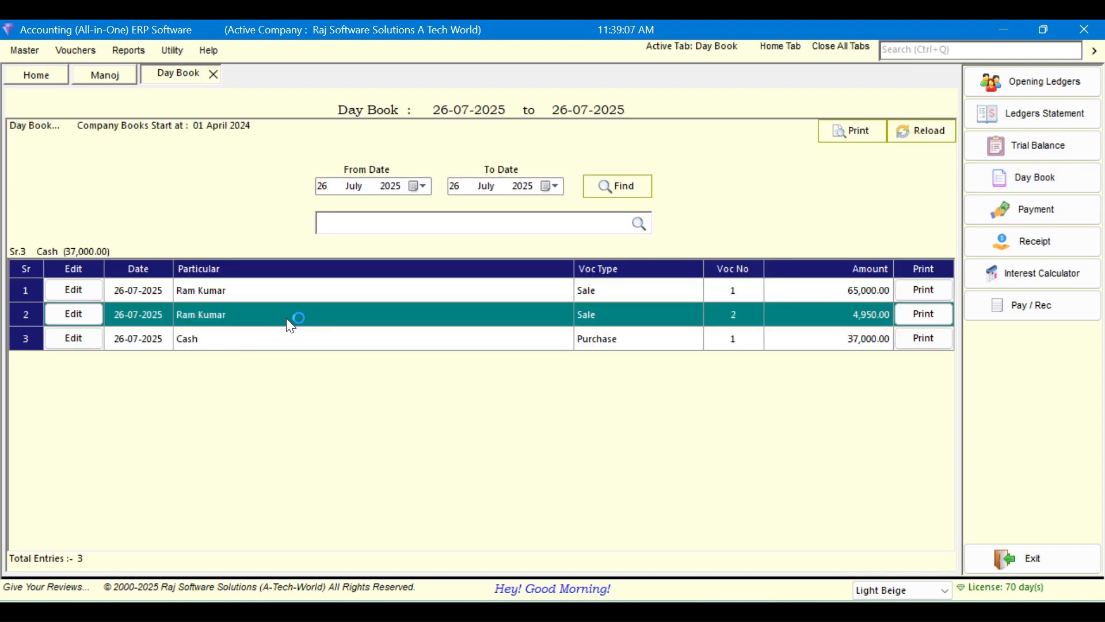
pyautogui.click(77, 319)
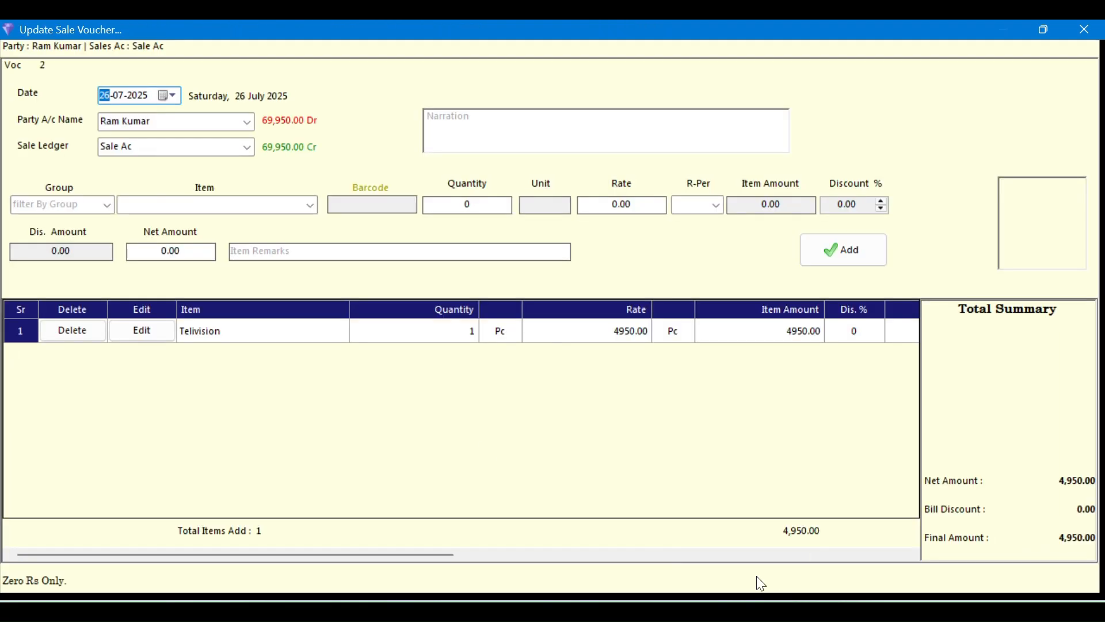
pyautogui.press('Escape')
pyautogui.click(562, 380)
# View and close the 37,000.00 purchase voucher, then set the Day Book start year to 2024
pyautogui.click(244, 339)
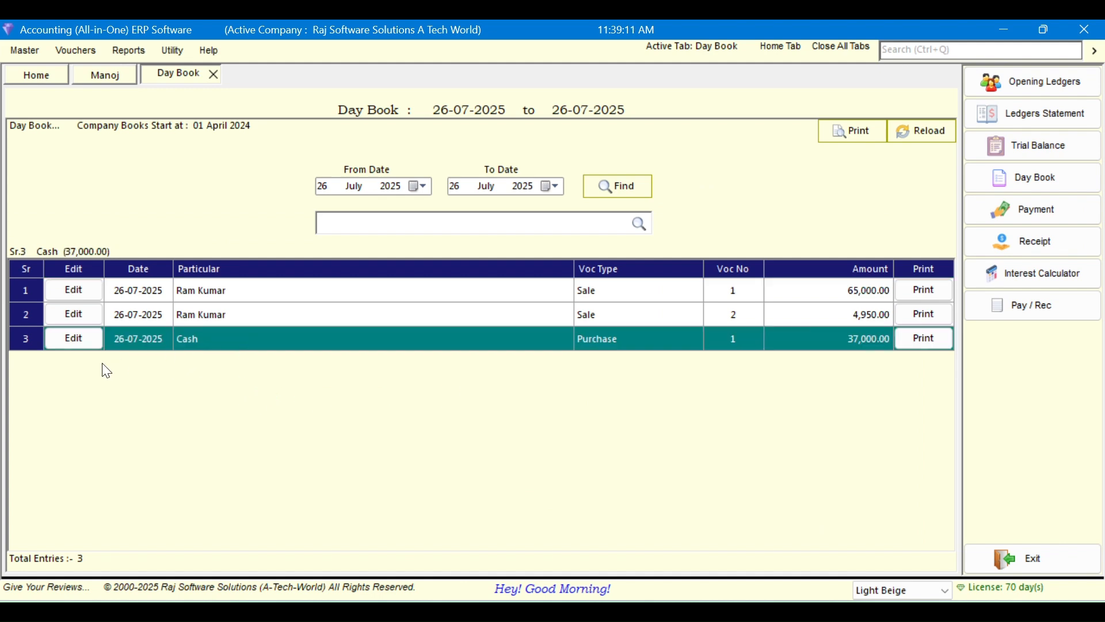
pyautogui.click(68, 341)
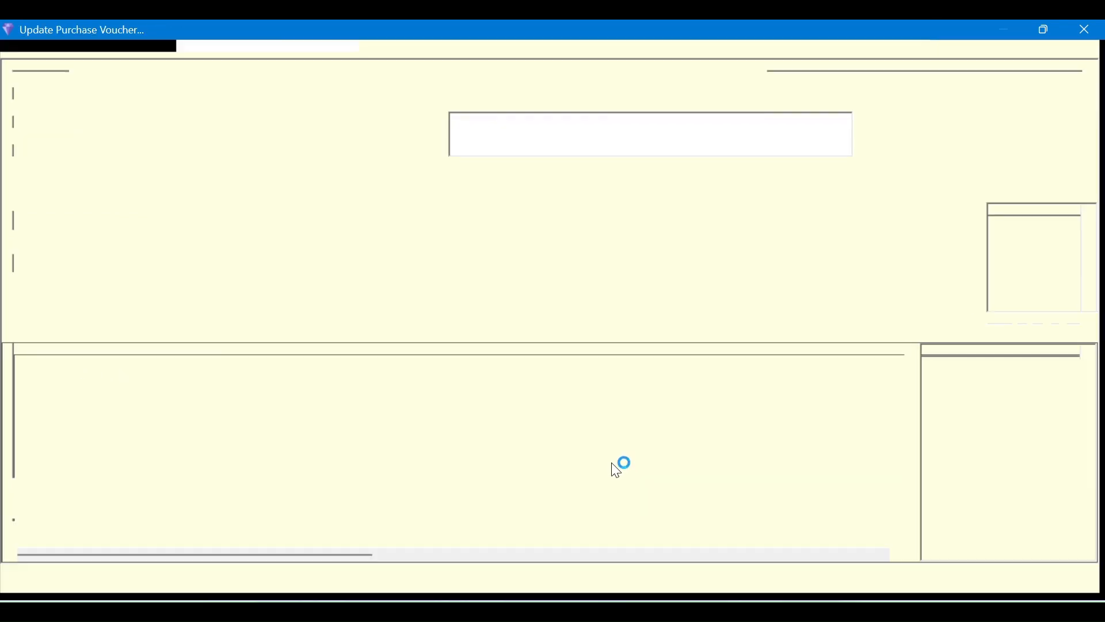
pyautogui.press('Escape')
pyautogui.click(561, 381)
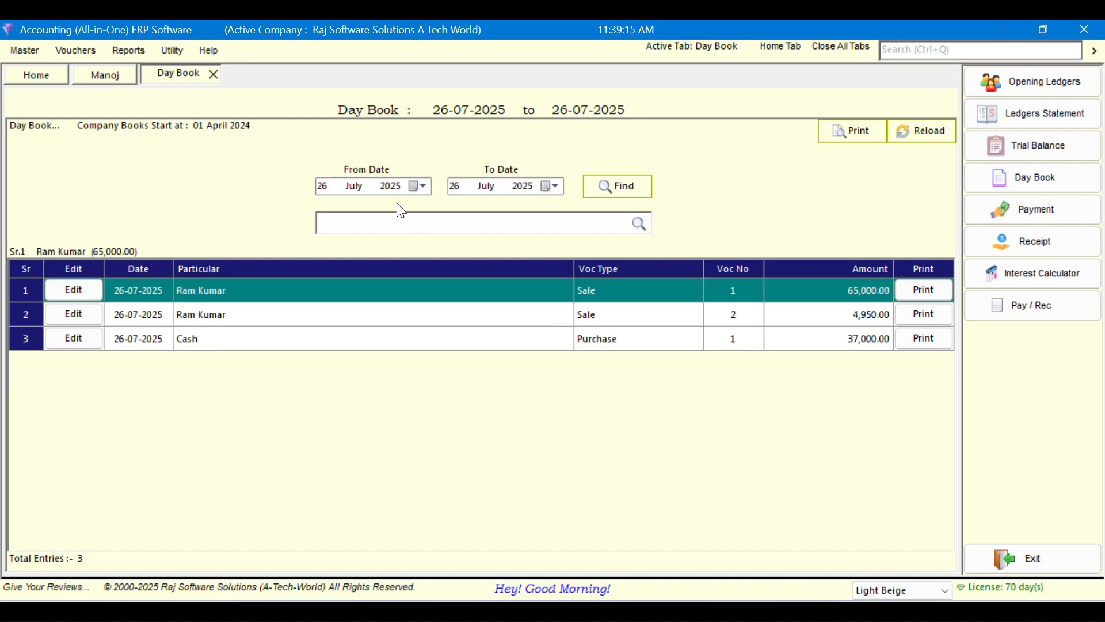
pyautogui.press('Down')
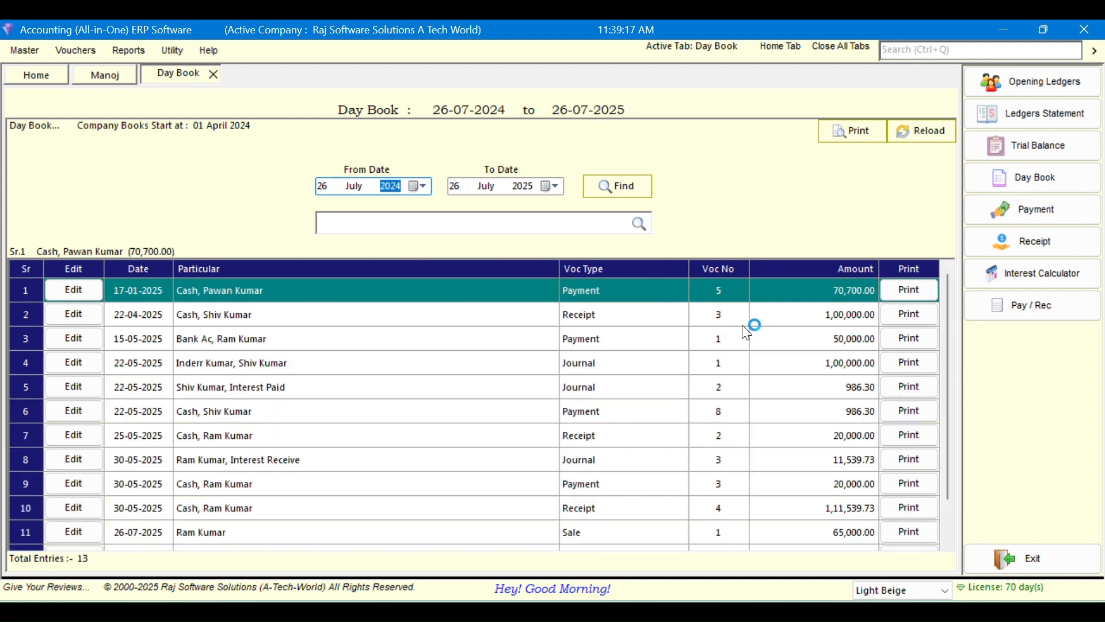
# Open the 20,000.00 receipt voucher dated 25-05-2025 and close it unchanged
pyautogui.click(432, 365)
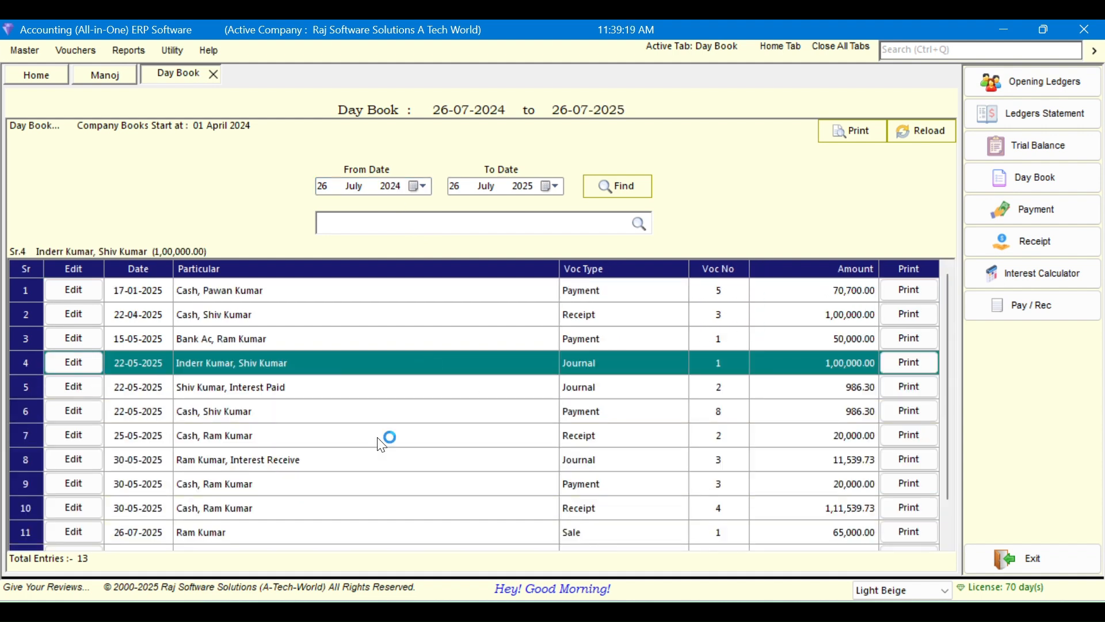
pyautogui.click(457, 437)
pyautogui.click(91, 438)
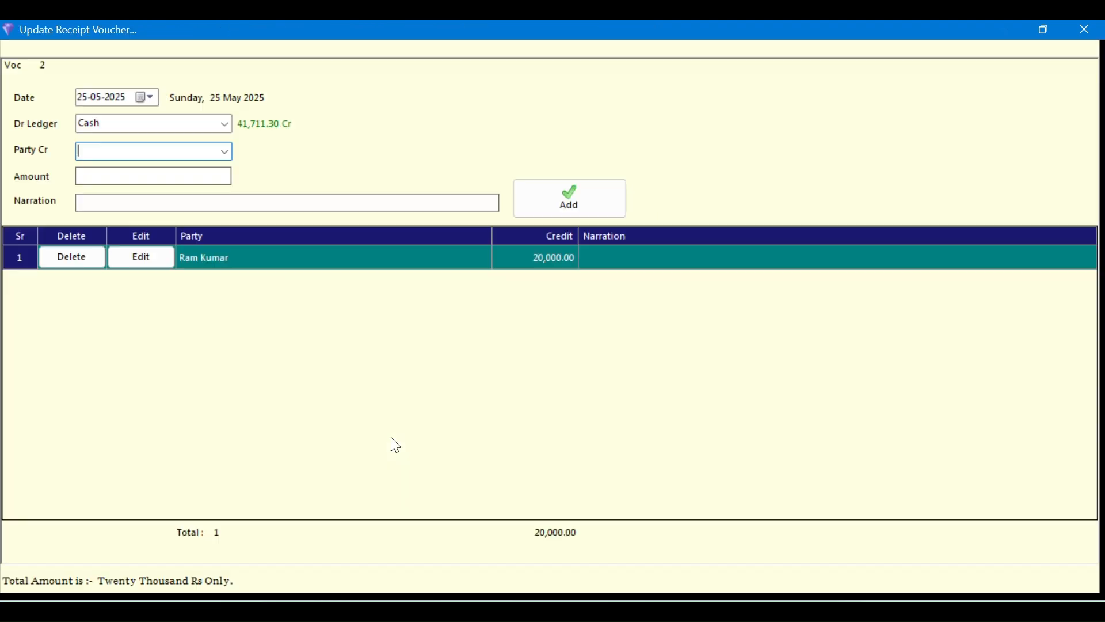
pyautogui.press('Escape')
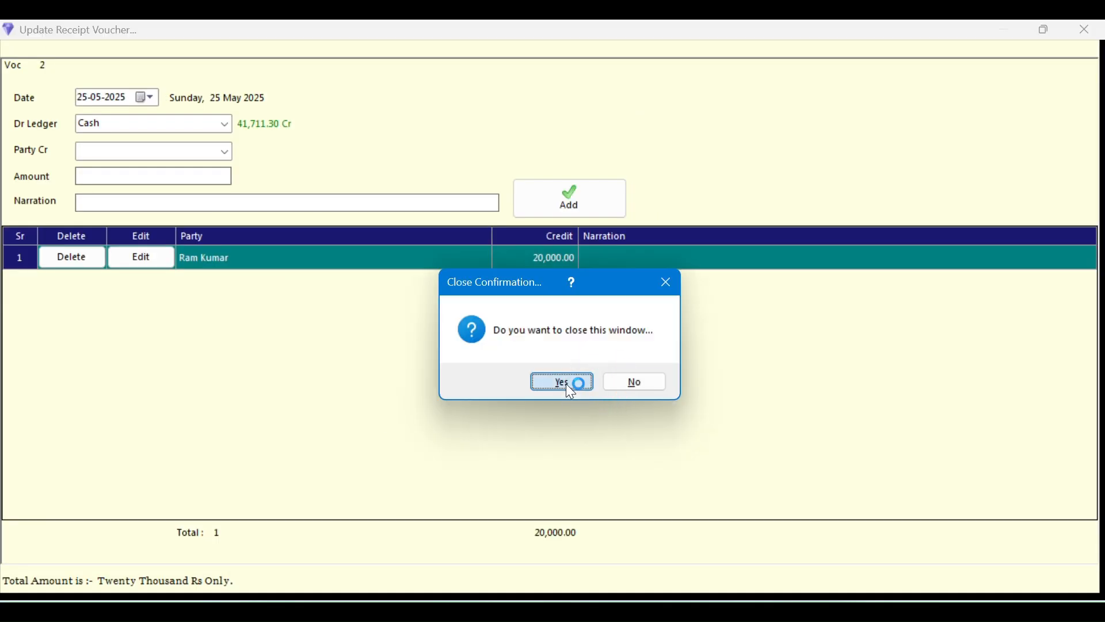
pyautogui.click(563, 384)
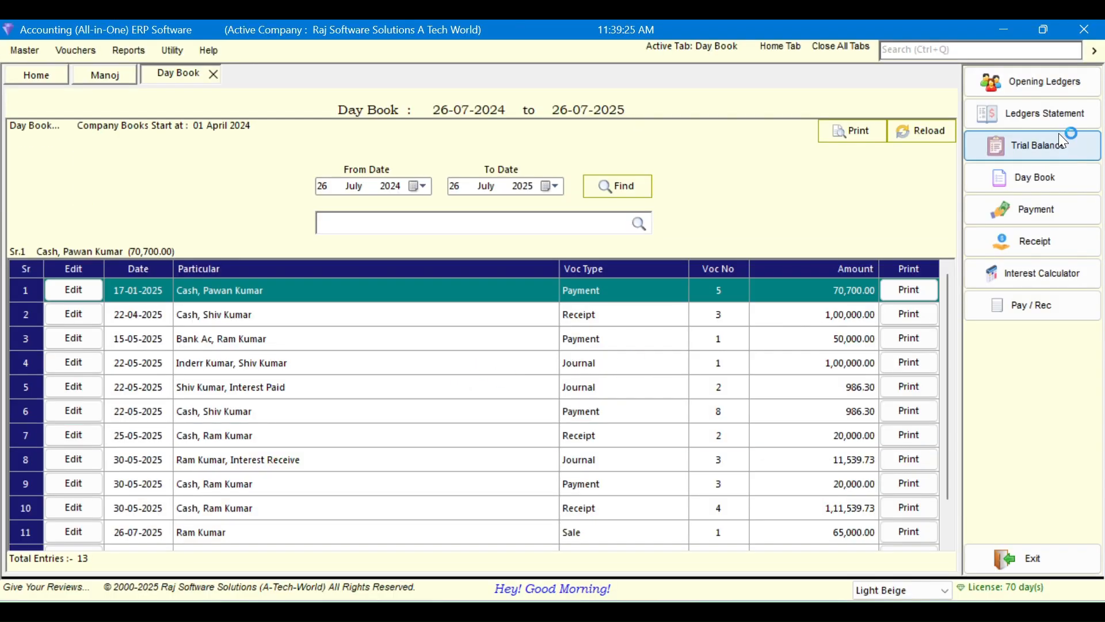
# Open the Balance Sheet from the Reports menu
pyautogui.click(172, 50)
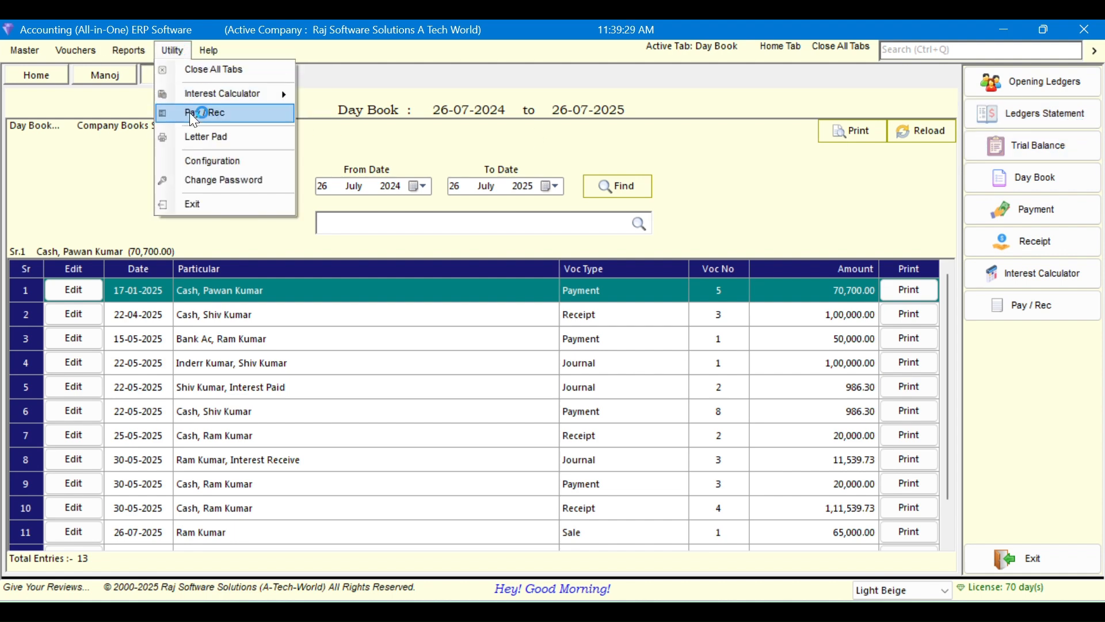
pyautogui.moveTo(138, 57)
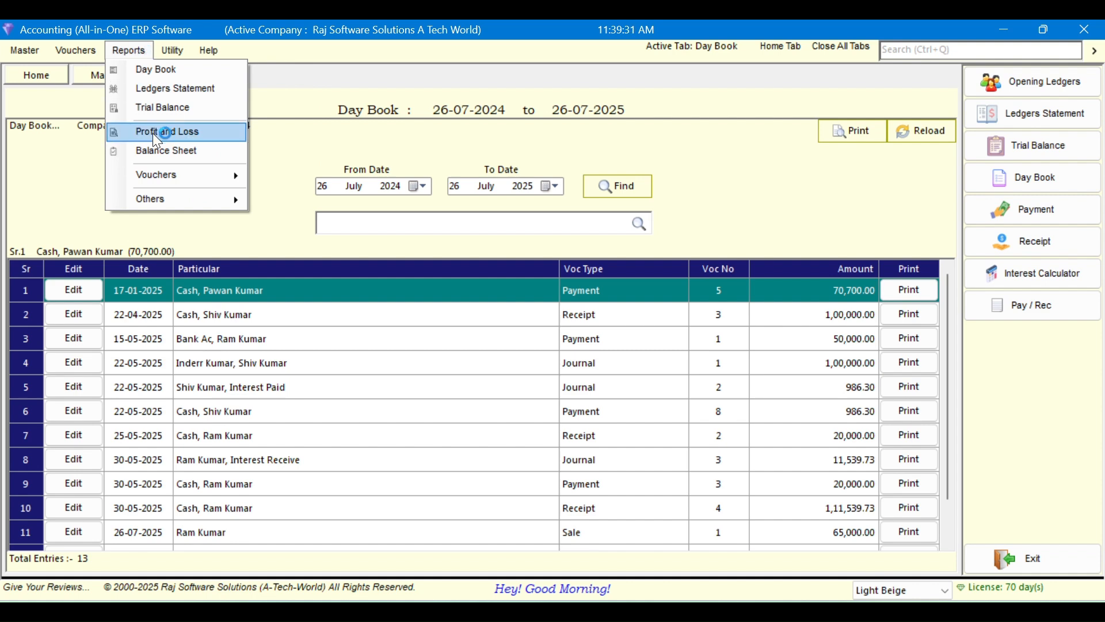
pyautogui.click(155, 151)
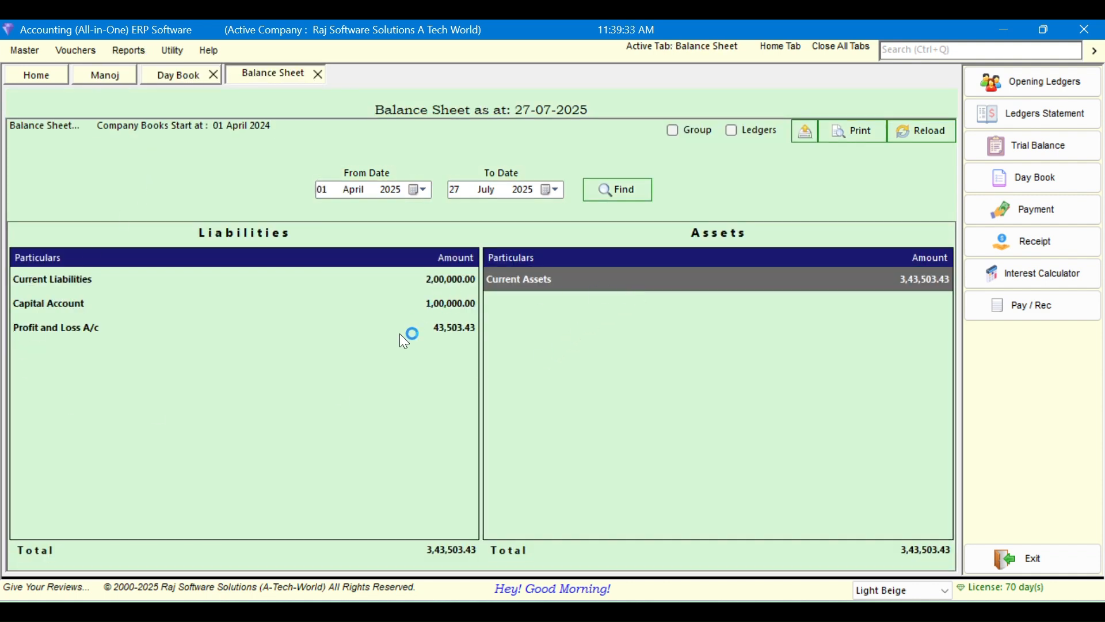
# Try printing the Balance Sheet, dismiss the Permission Denied message, then close the Balance Sheet and Day Book
pyautogui.click(843, 133)
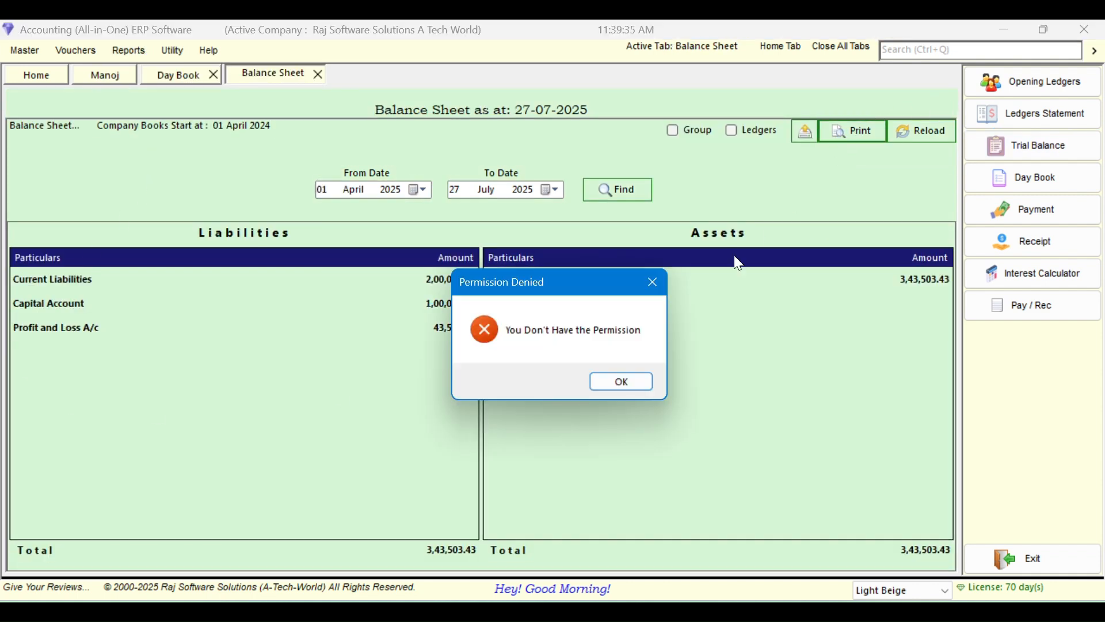
pyautogui.click(638, 384)
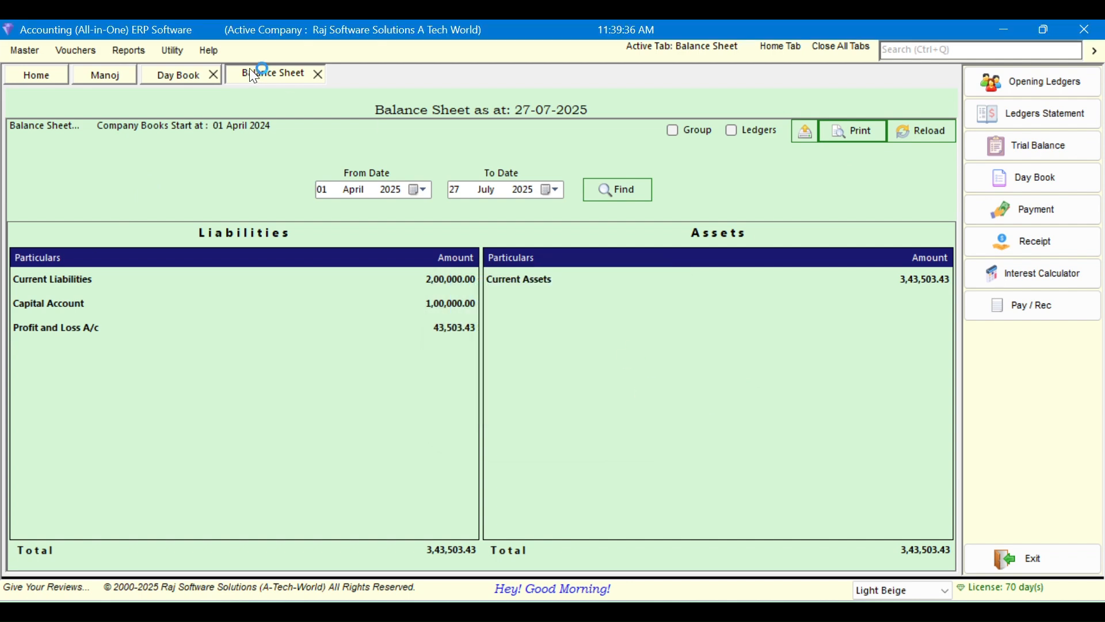
pyautogui.click(319, 73)
pyautogui.click(215, 74)
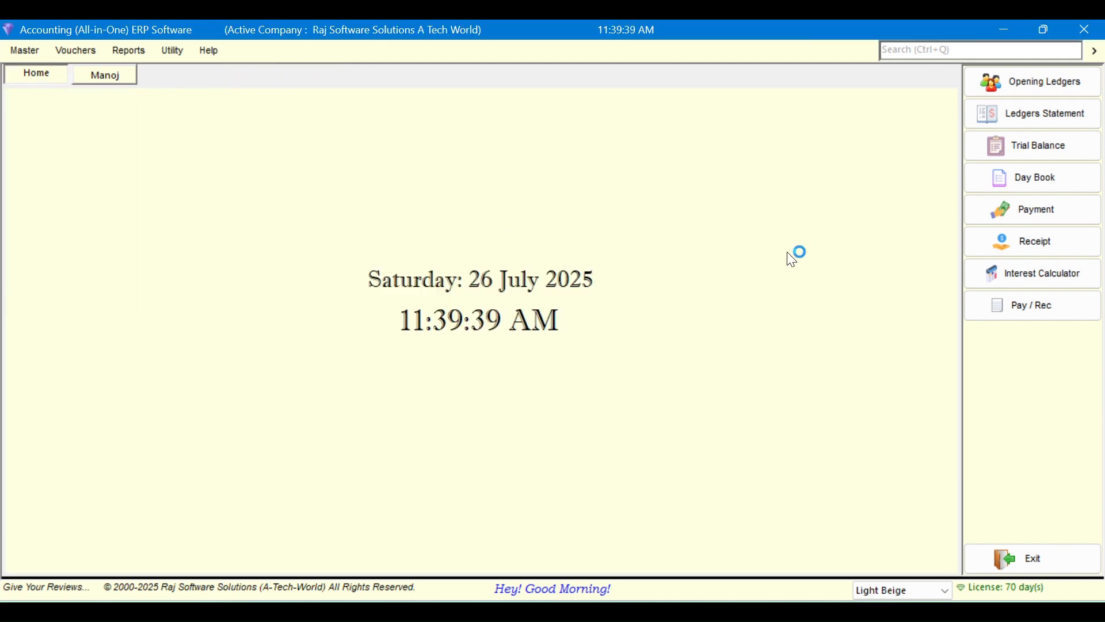
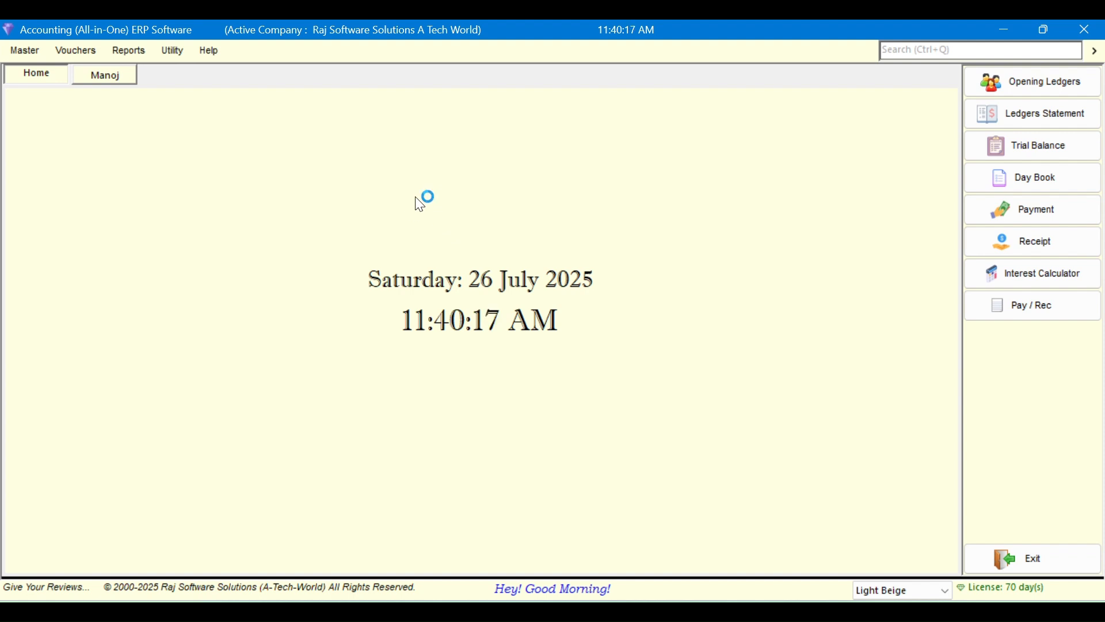
# Open the master data menu, then exit the application and confirm closing it
pyautogui.click(22, 52)
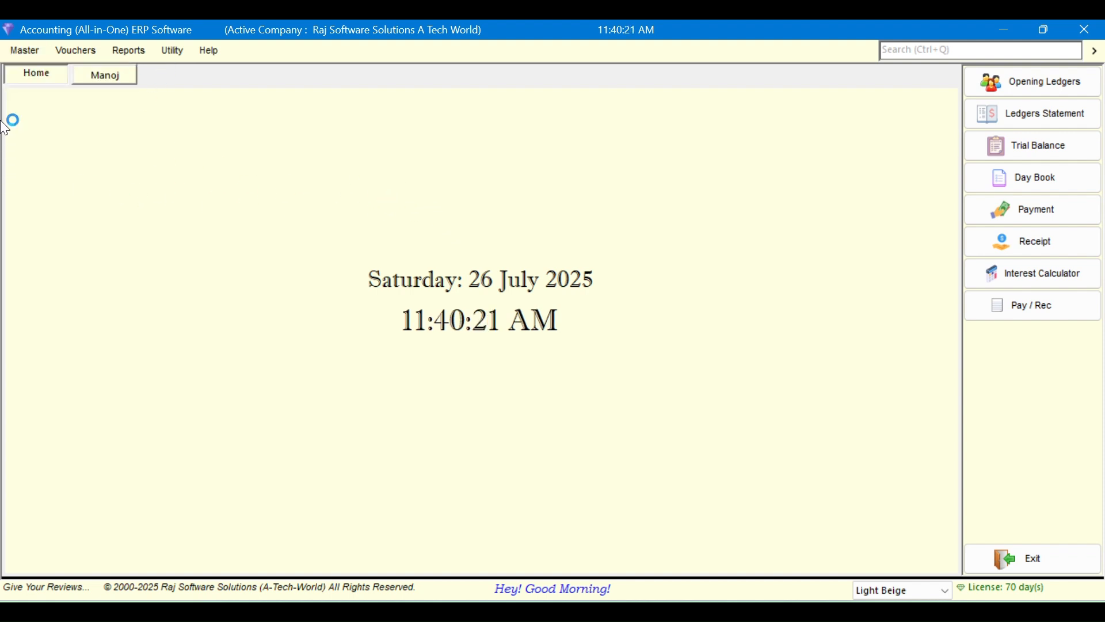
pyautogui.click(22, 50)
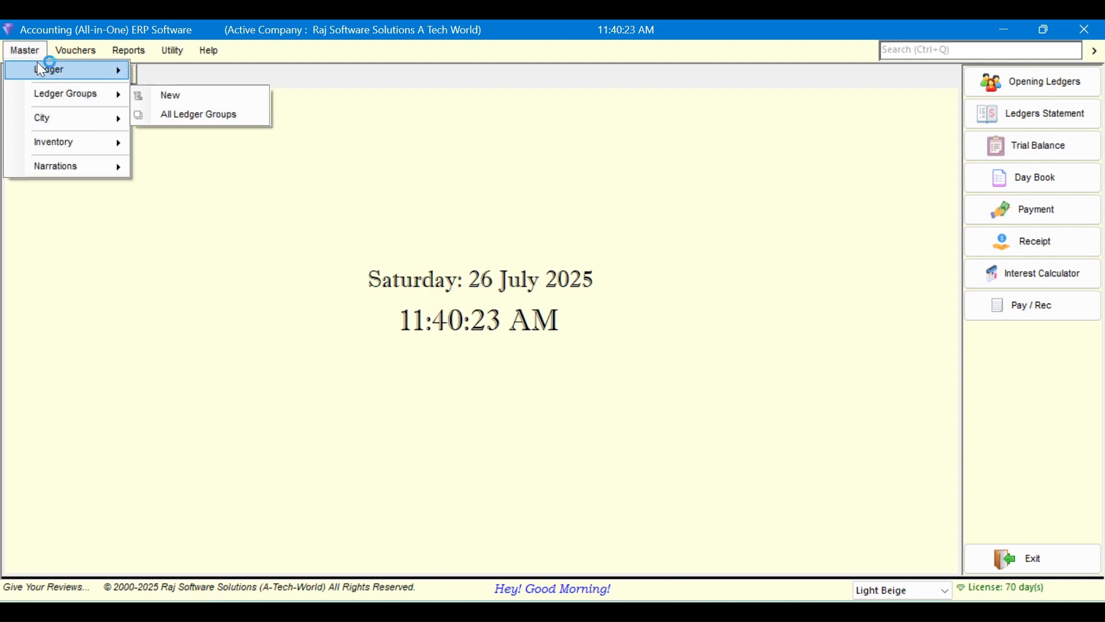
pyautogui.click(1032, 553)
pyautogui.click(576, 381)
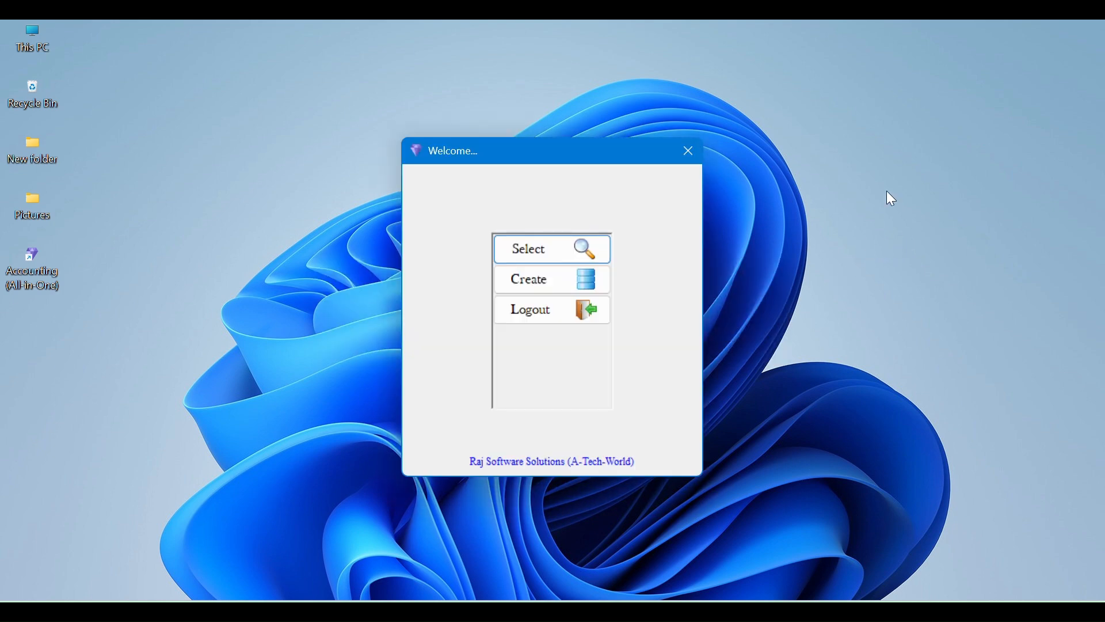
# Select the existing company and log in with the administrator credentials
pyautogui.click(571, 253)
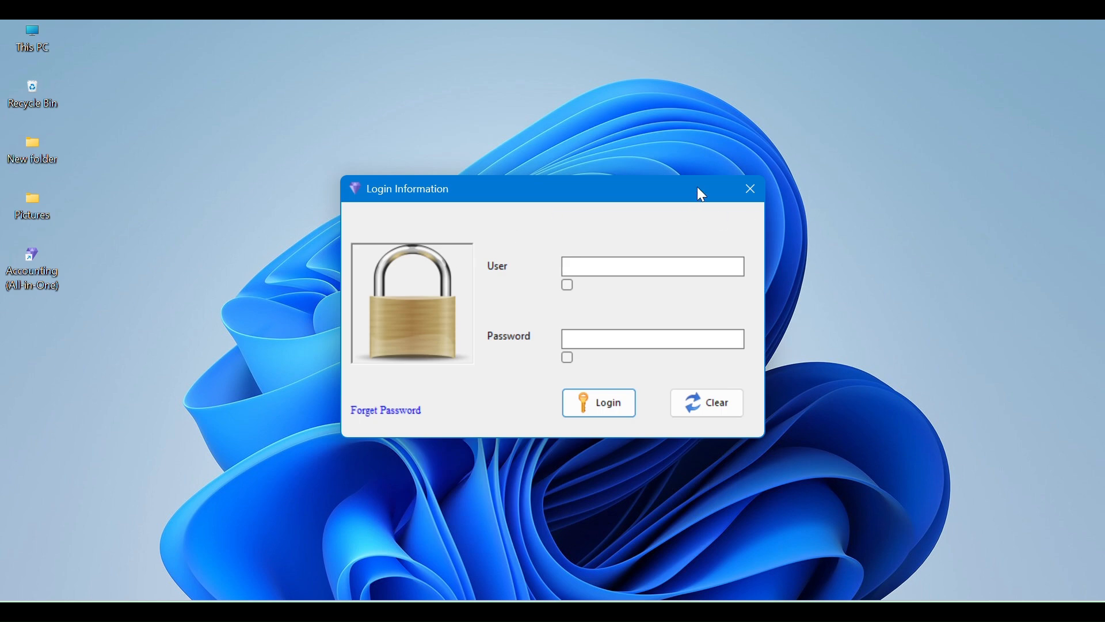
pyautogui.write('••••••••••')
pyautogui.press('Return')
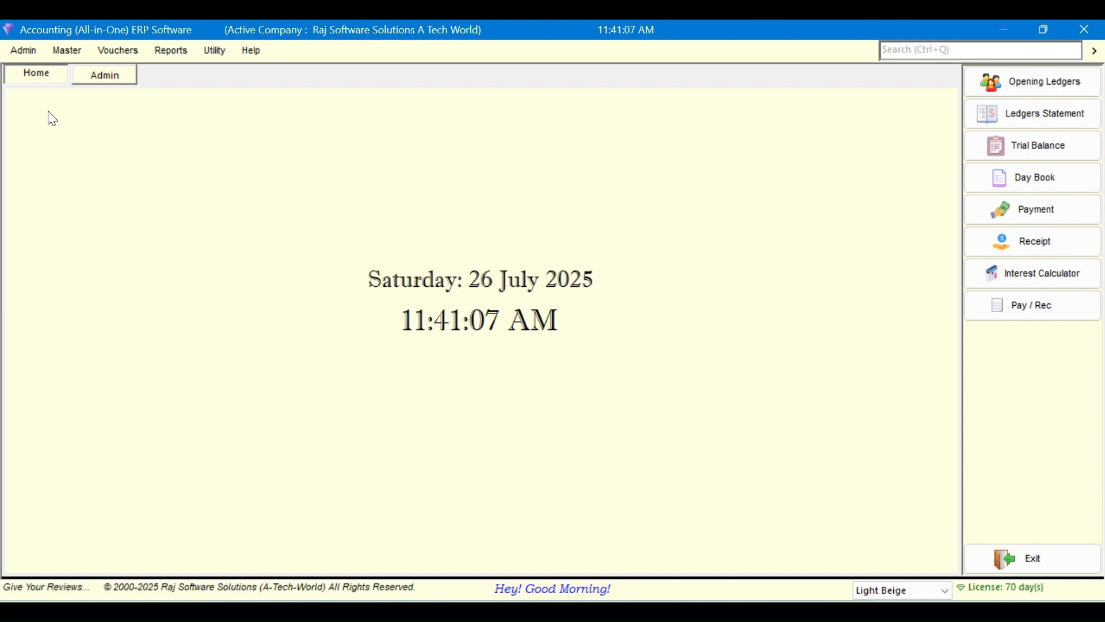
pyautogui.click(26, 53)
pyautogui.moveTo(54, 68)
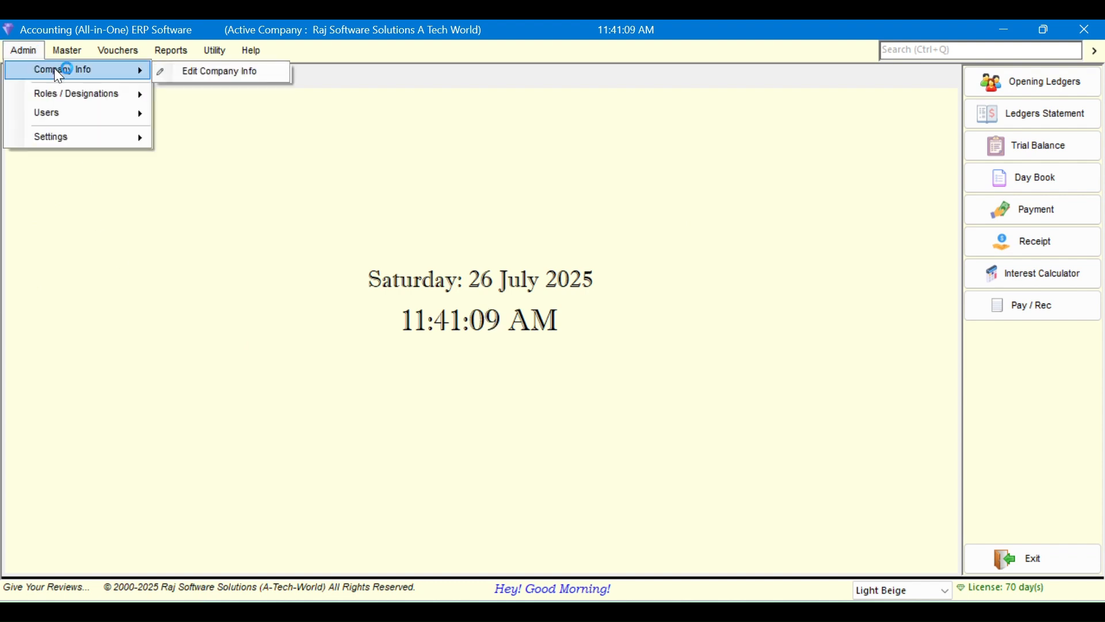
pyautogui.click(194, 72)
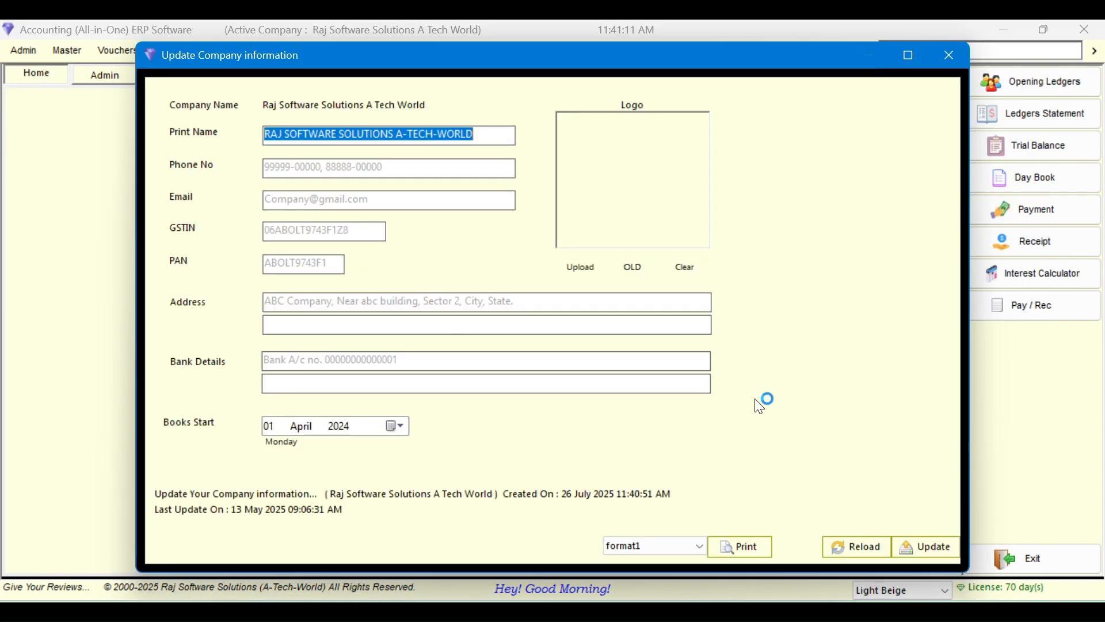
pyautogui.press('Escape')
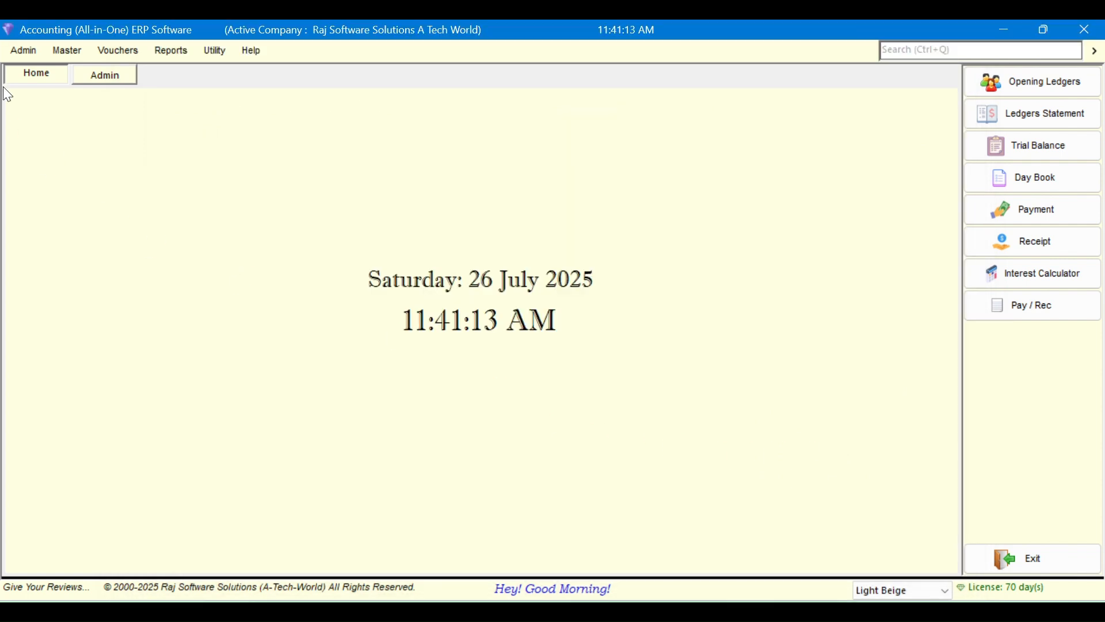
pyautogui.click(21, 51)
pyautogui.click(38, 57)
pyautogui.moveTo(76, 114)
pyautogui.click(193, 134)
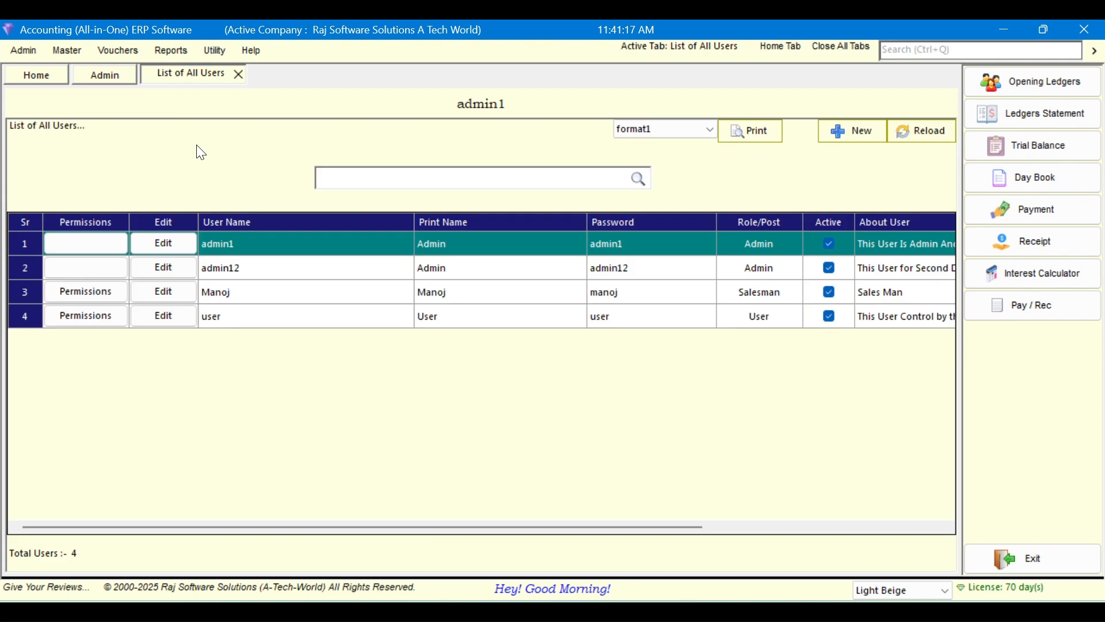
pyautogui.click(381, 318)
pyautogui.click(373, 292)
pyautogui.click(380, 269)
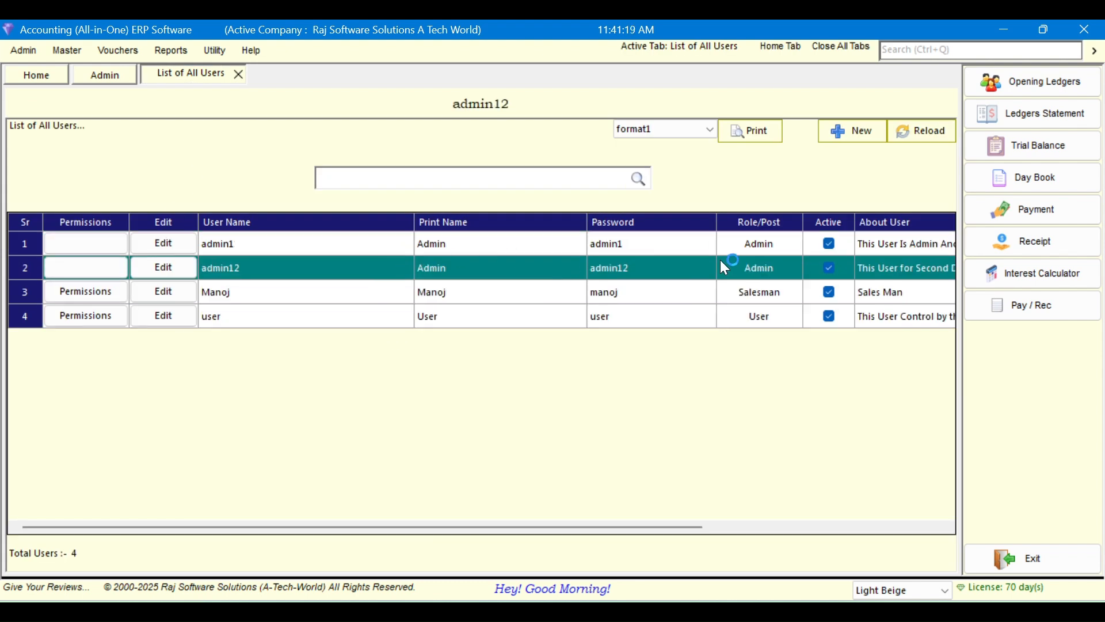
pyautogui.click(296, 253)
pyautogui.click(284, 276)
pyautogui.click(243, 244)
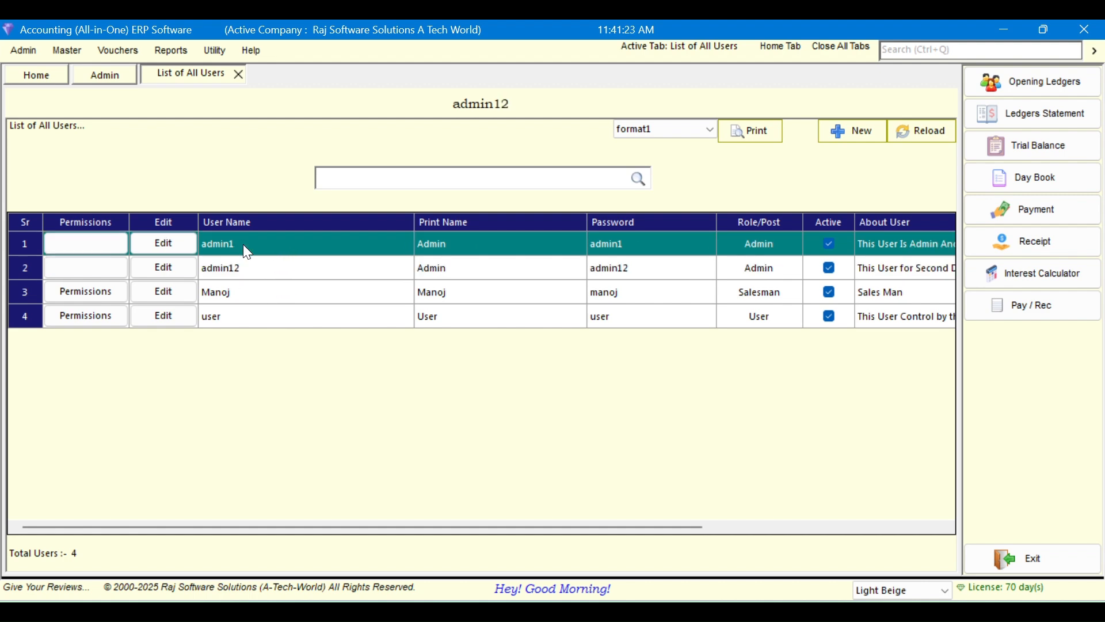
pyautogui.moveTo(493, 528); pyautogui.dragTo(316, 501)
pyautogui.click(238, 74)
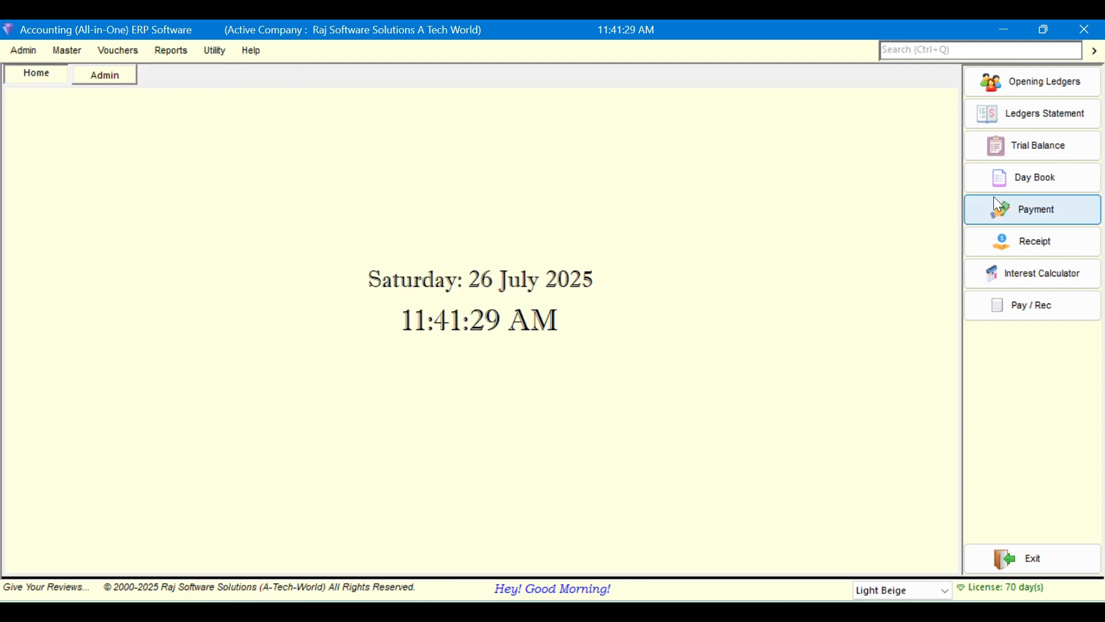
pyautogui.click(1042, 171)
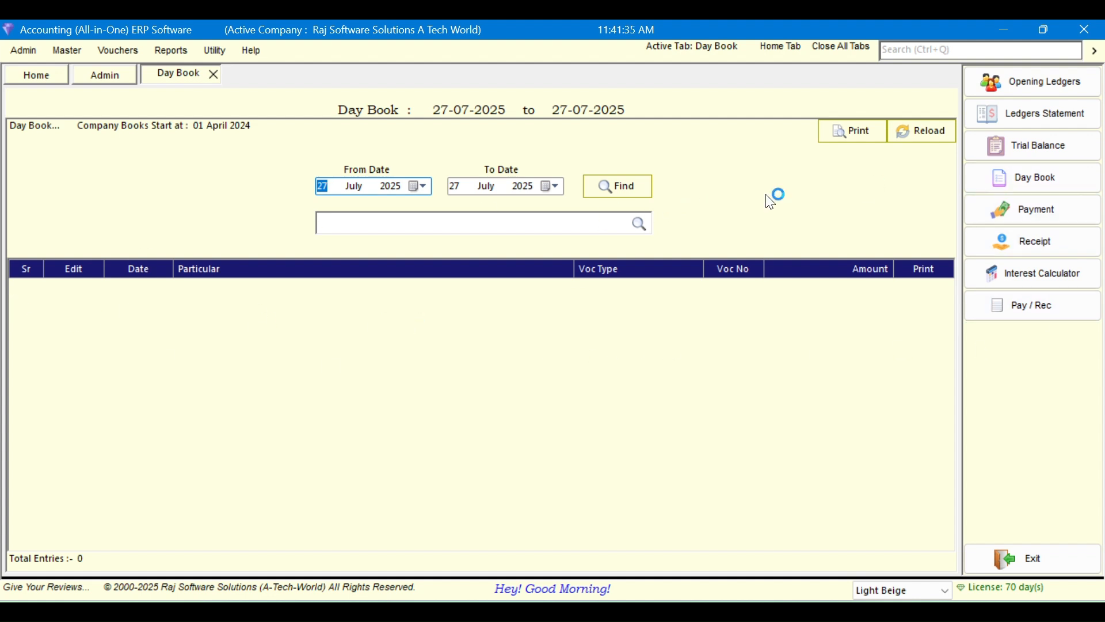
pyautogui.click(1072, 147)
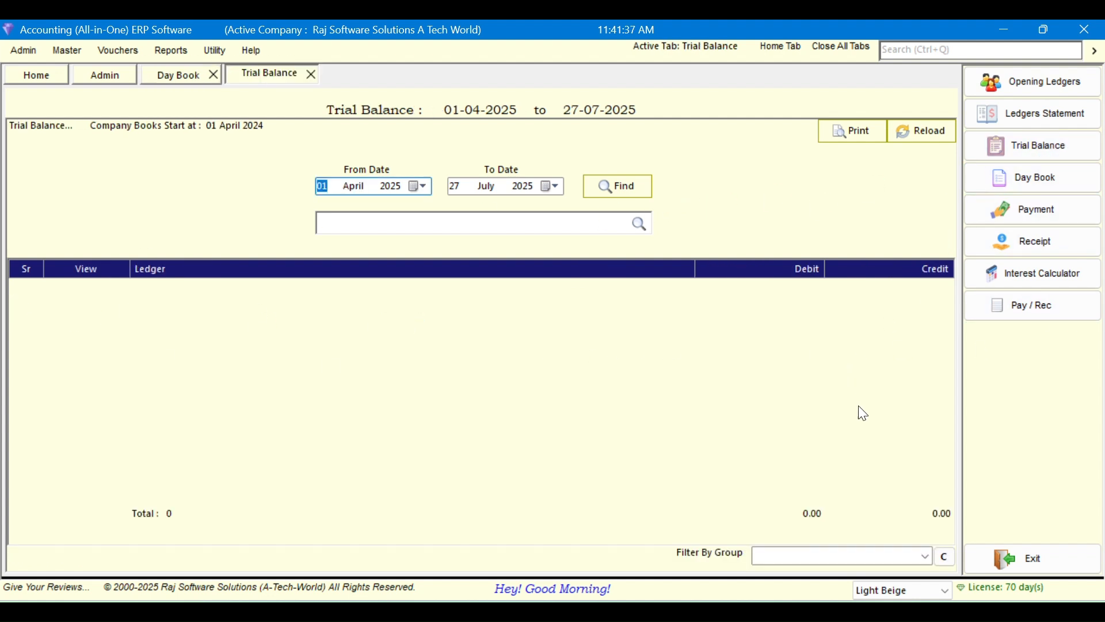
pyautogui.click(983, 123)
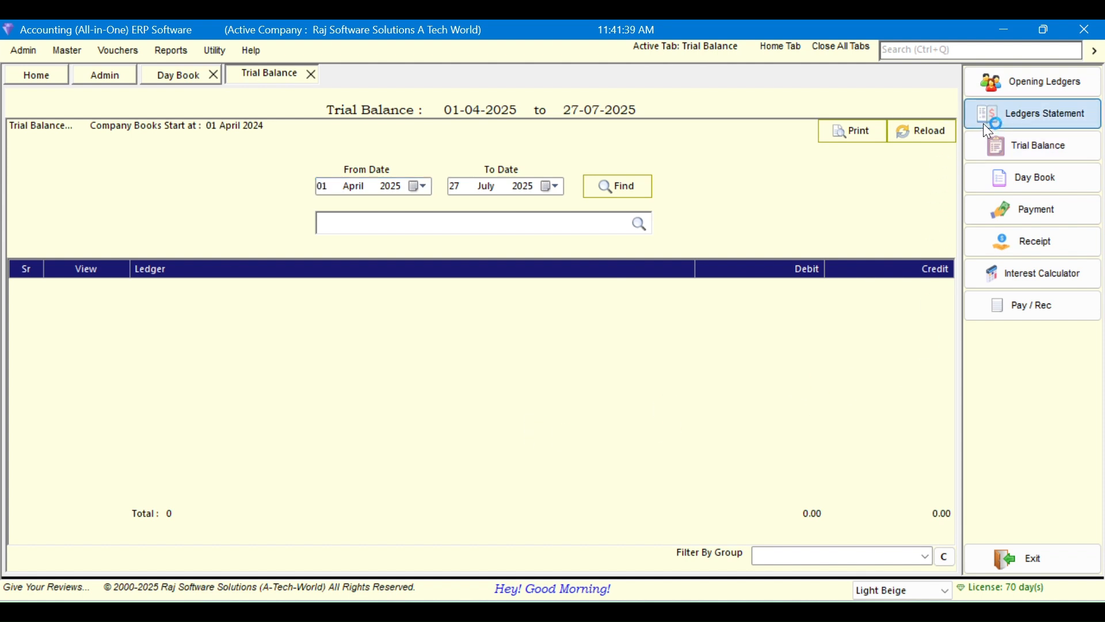
pyautogui.click(203, 292)
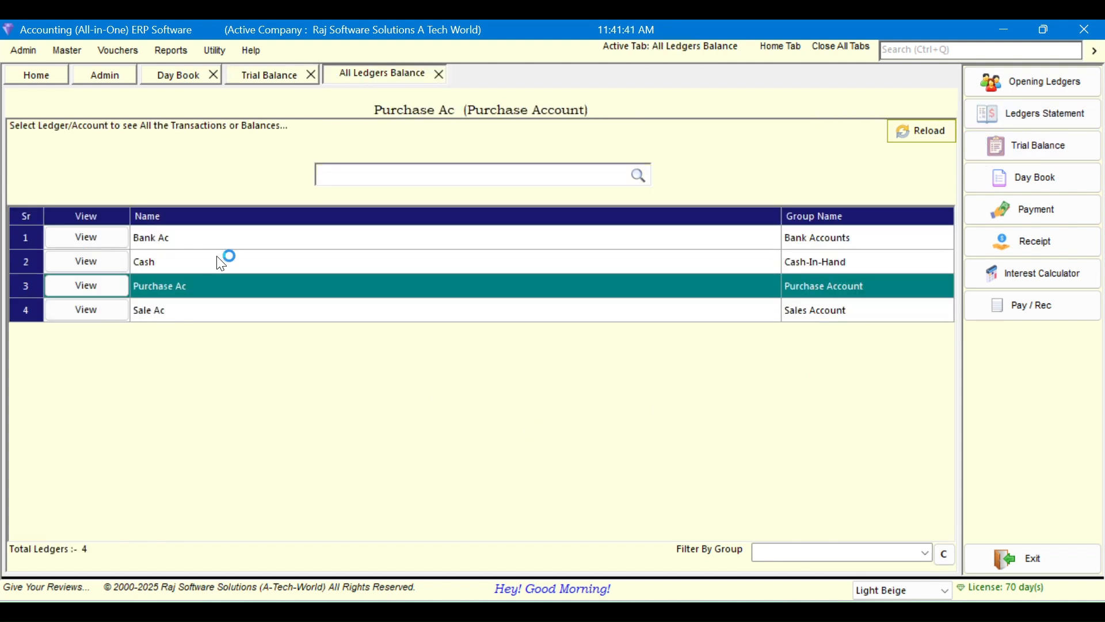
pyautogui.click(223, 260)
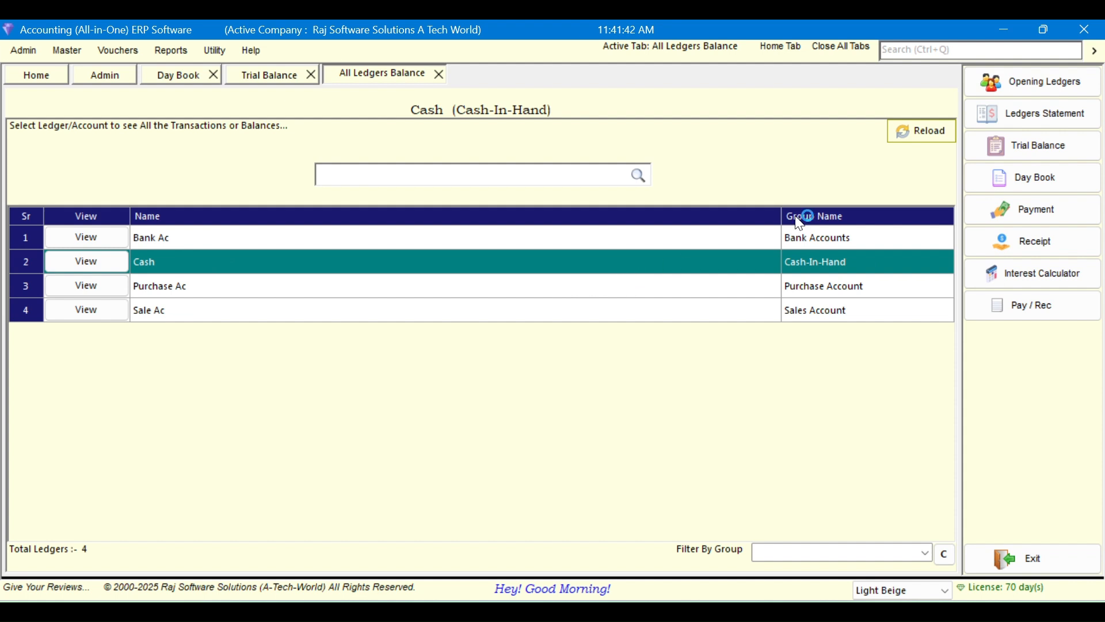
pyautogui.click(999, 91)
pyautogui.click(176, 308)
pyautogui.click(185, 283)
pyautogui.click(222, 259)
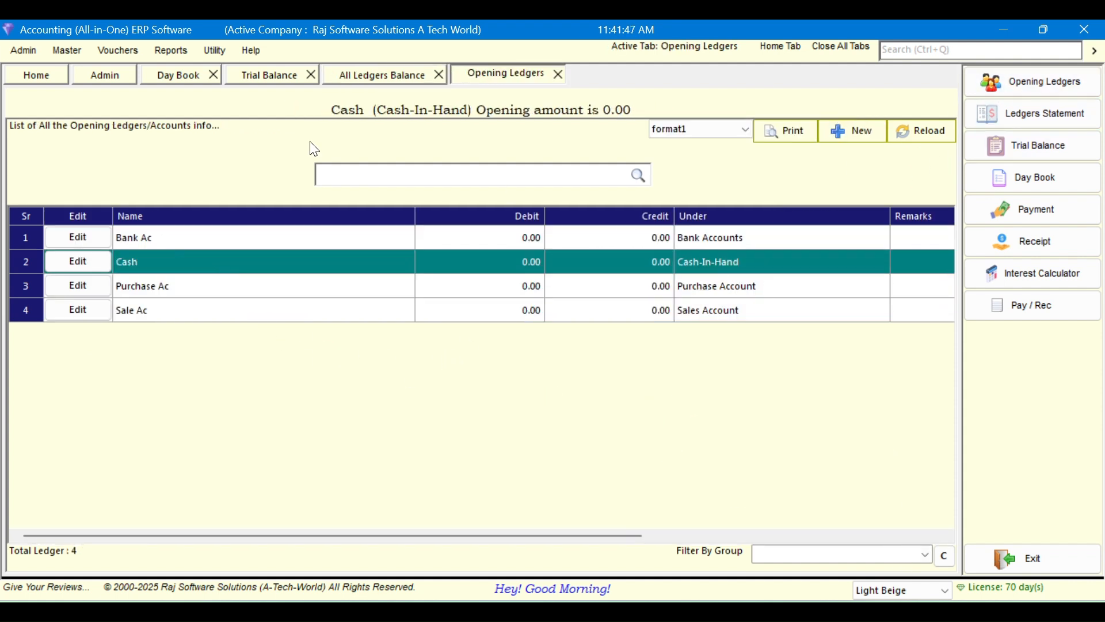
pyautogui.click(214, 76)
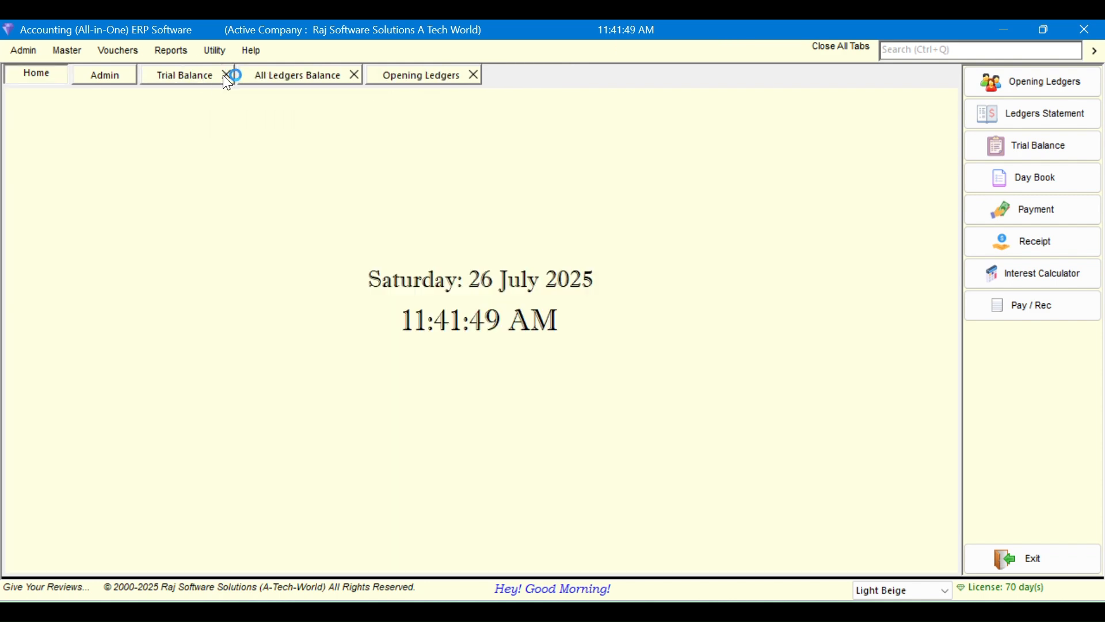
pyautogui.click(225, 75)
pyautogui.click(257, 75)
pyautogui.click(247, 75)
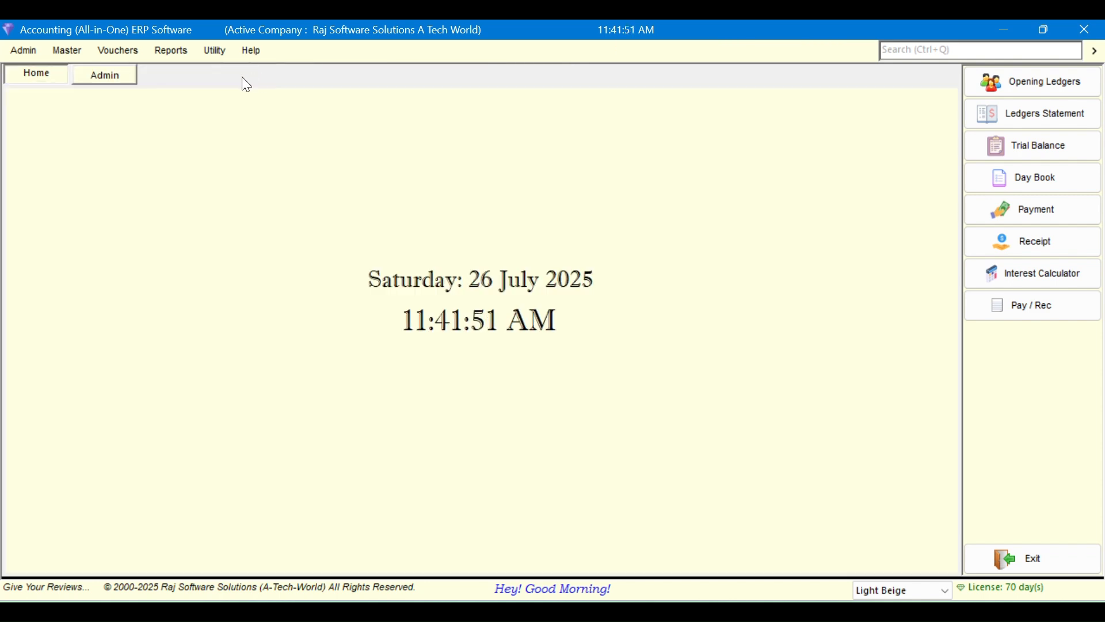
# Open the Day Book report from the right panel and close it again
pyautogui.click(25, 52)
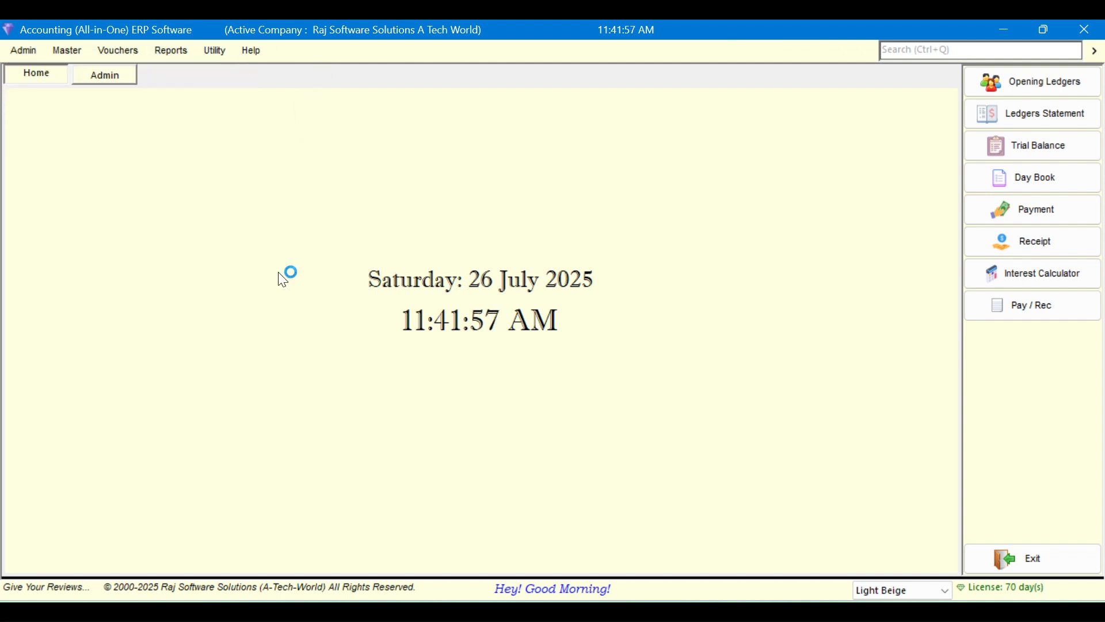
pyautogui.click(15, 51)
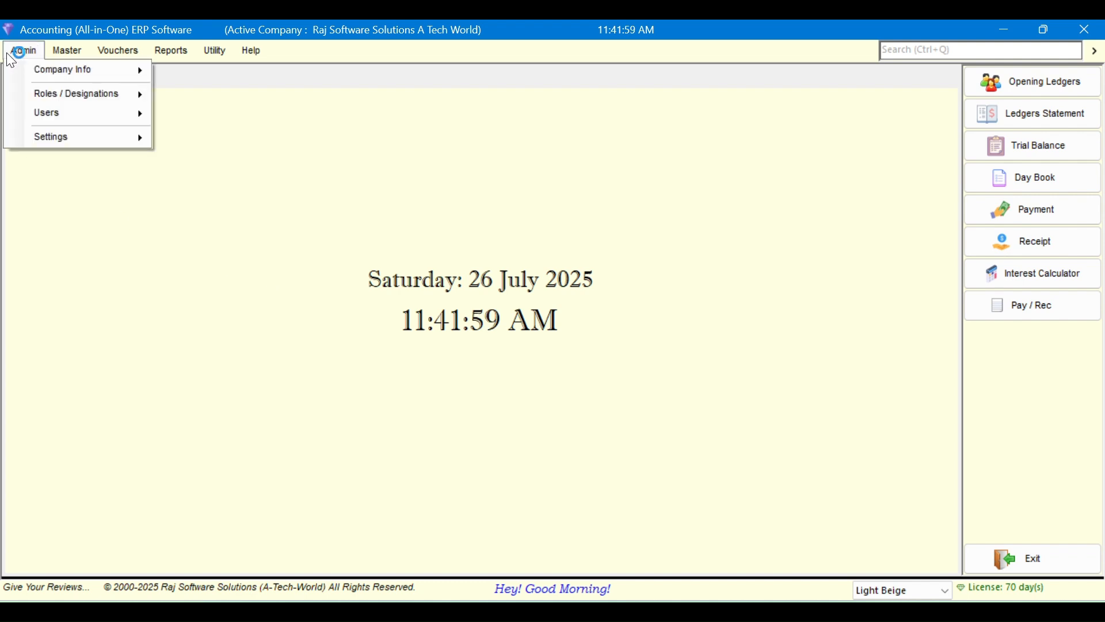
pyautogui.moveTo(251, 50)
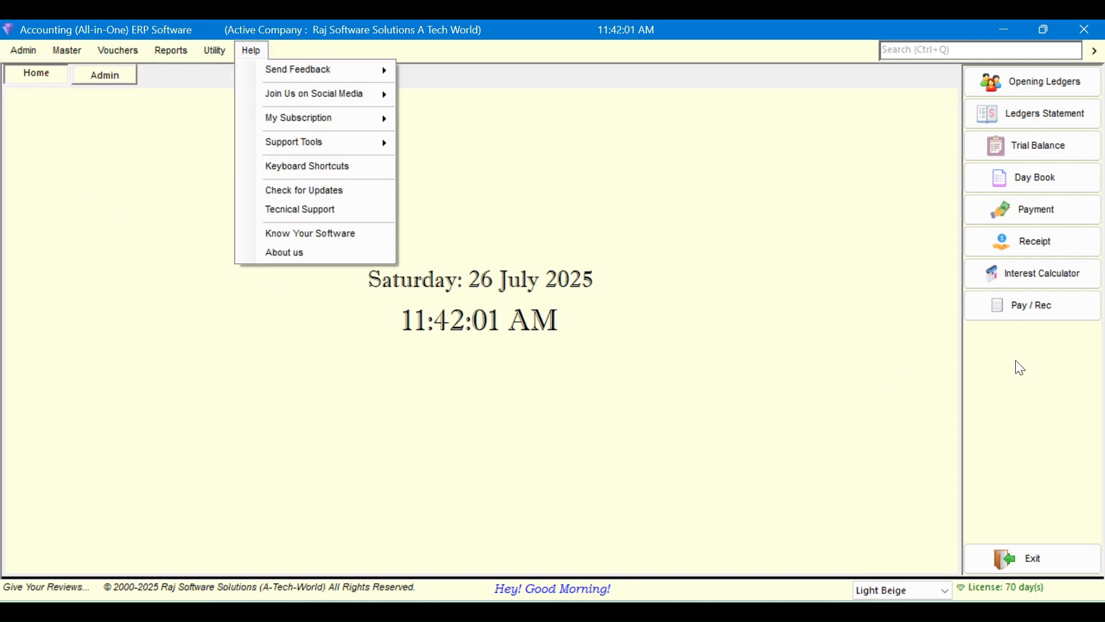
pyautogui.click(1010, 179)
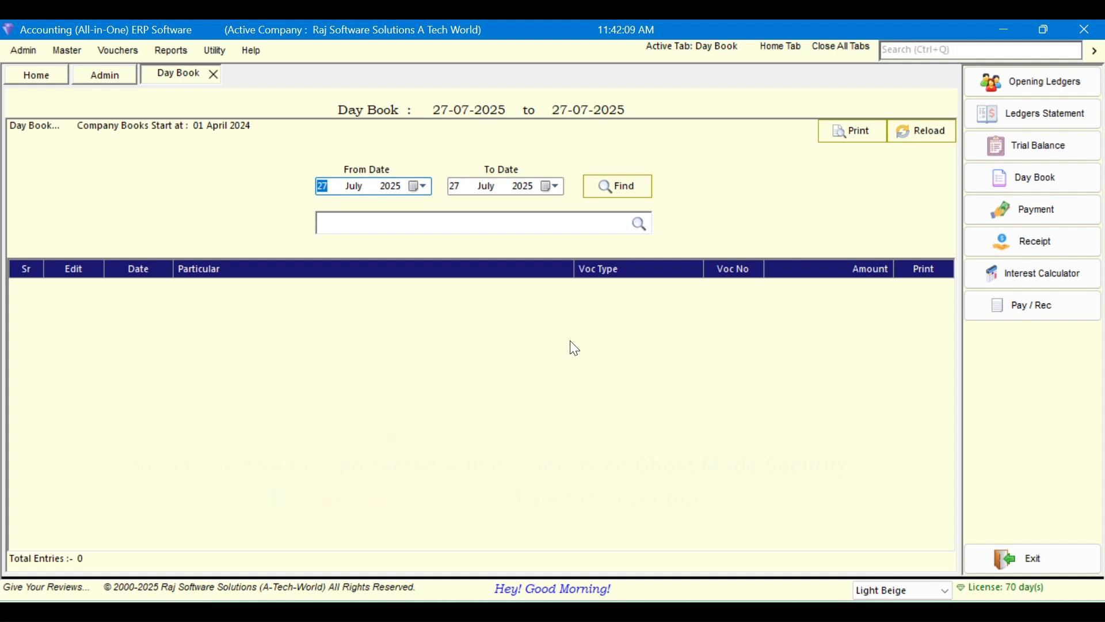
pyautogui.click(212, 74)
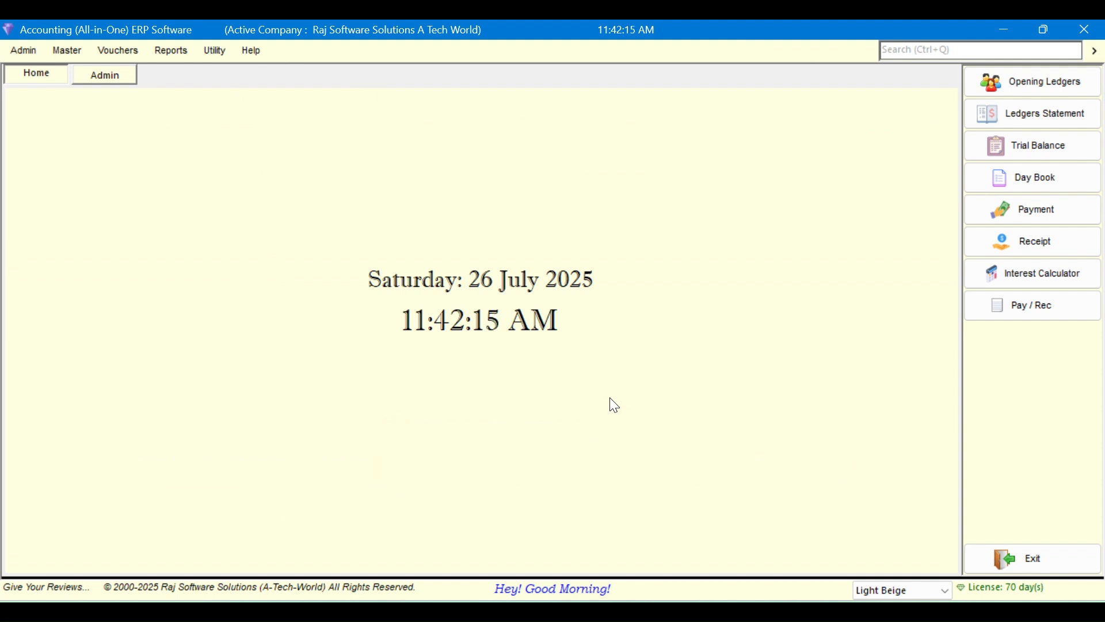
# Open Admin > Users > All Users to list every user account
pyautogui.click(29, 49)
pyautogui.moveTo(52, 116)
pyautogui.click(196, 131)
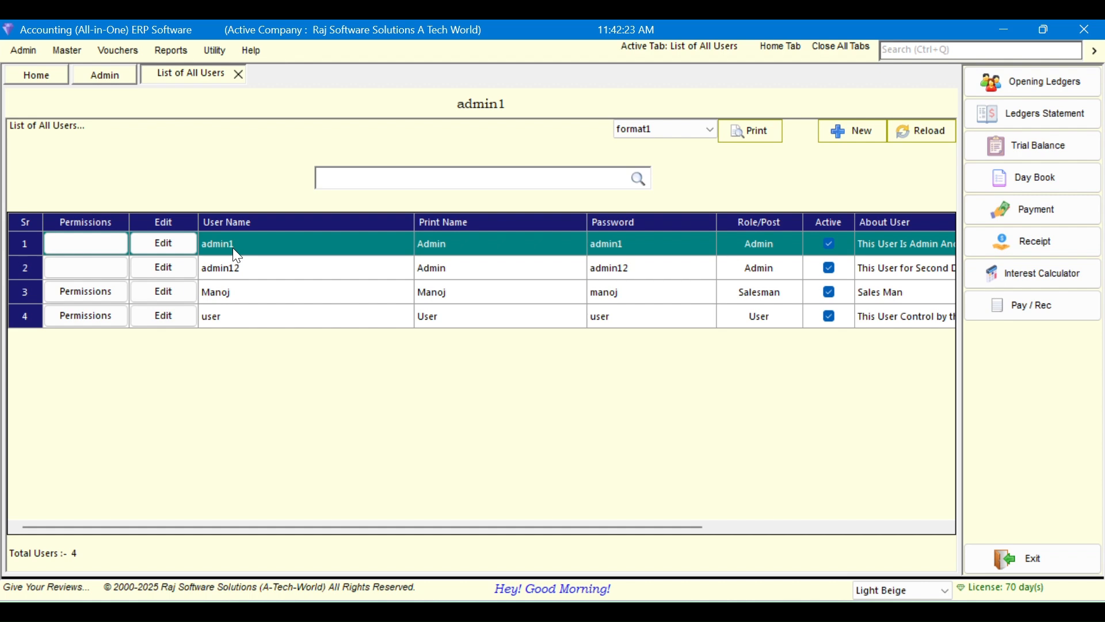
# Compare the two admin account rows in the users list, then close the List of All Users
pyautogui.click(284, 270)
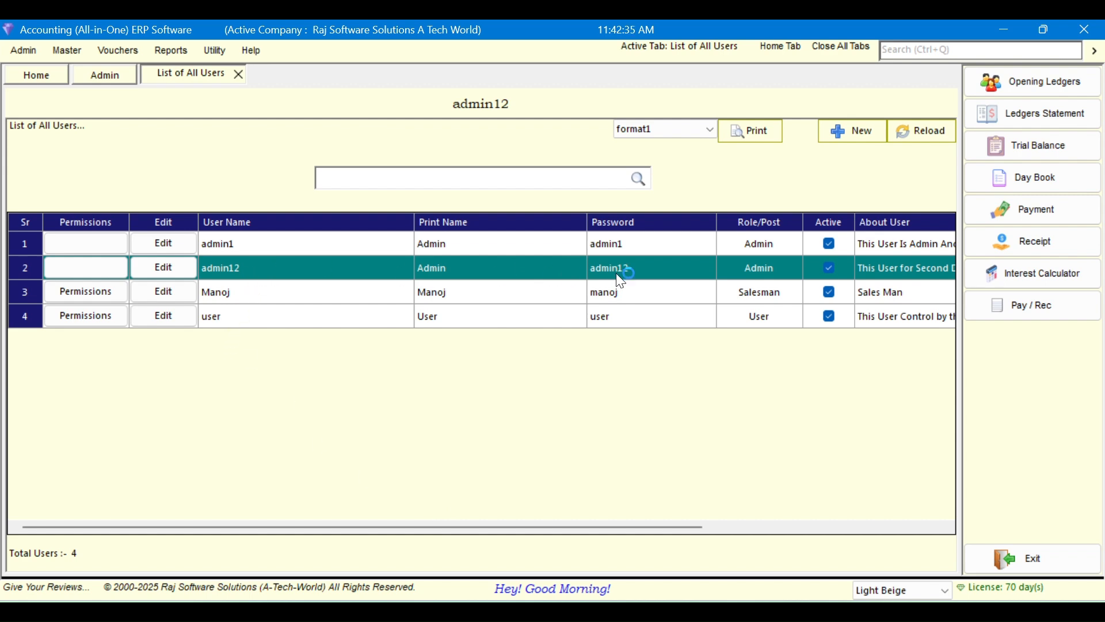
pyautogui.click(255, 245)
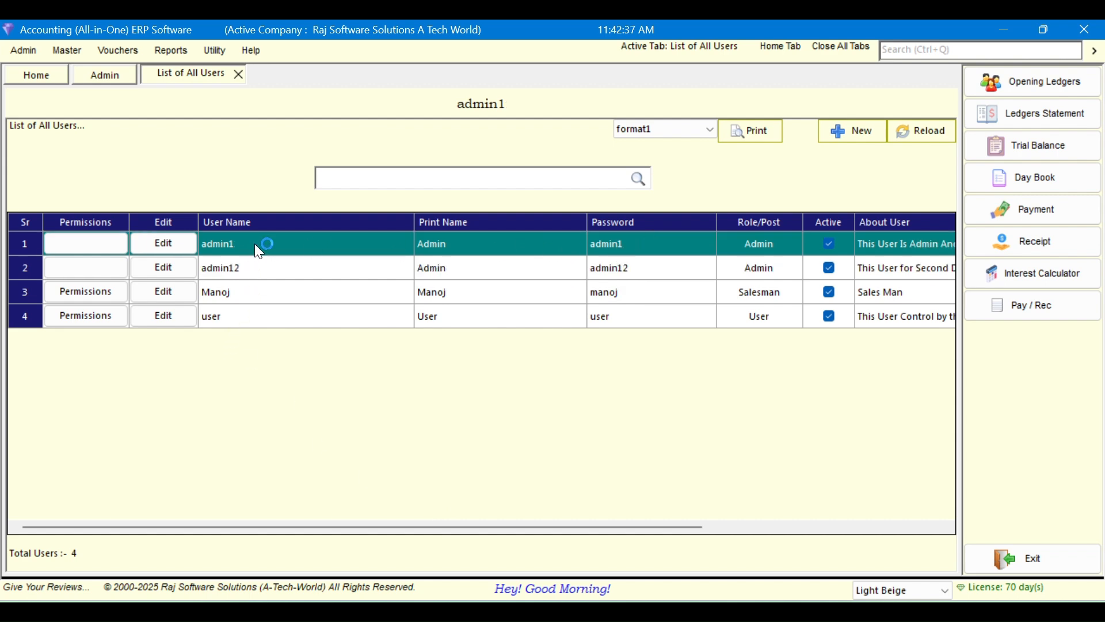
pyautogui.click(252, 267)
pyautogui.click(258, 248)
pyautogui.click(258, 268)
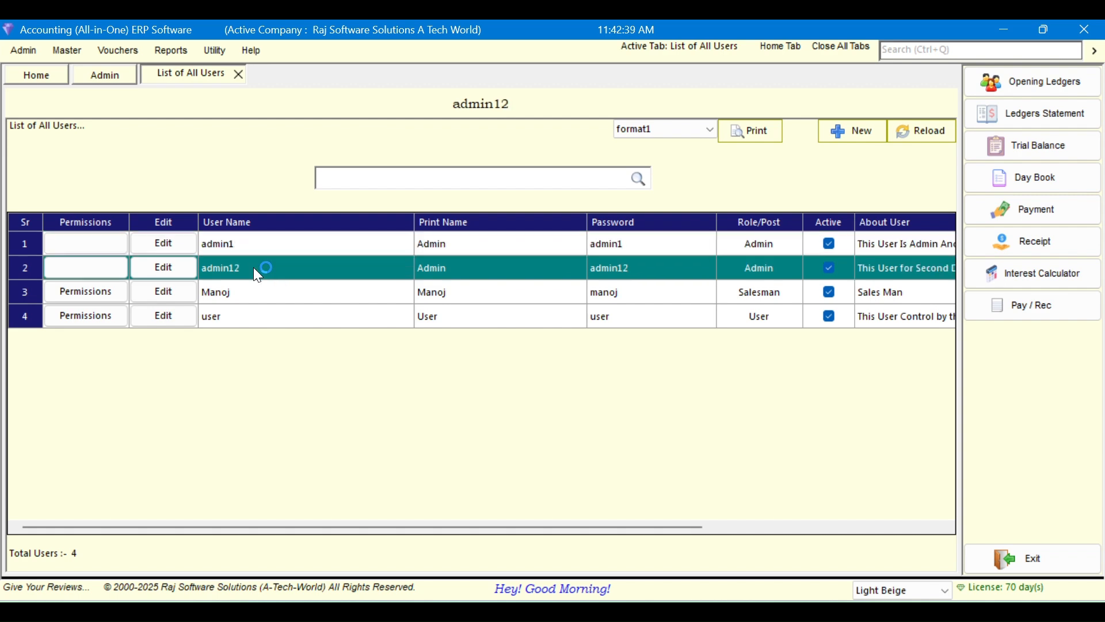
pyautogui.click(292, 247)
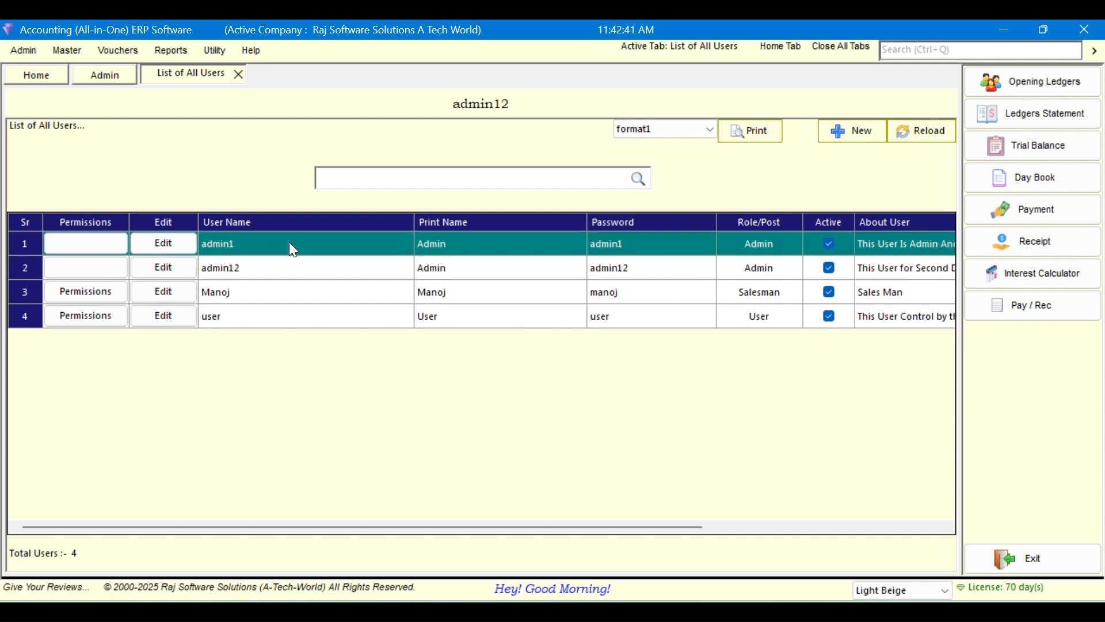
pyautogui.click(325, 263)
pyautogui.click(296, 244)
pyautogui.click(285, 267)
pyautogui.click(285, 242)
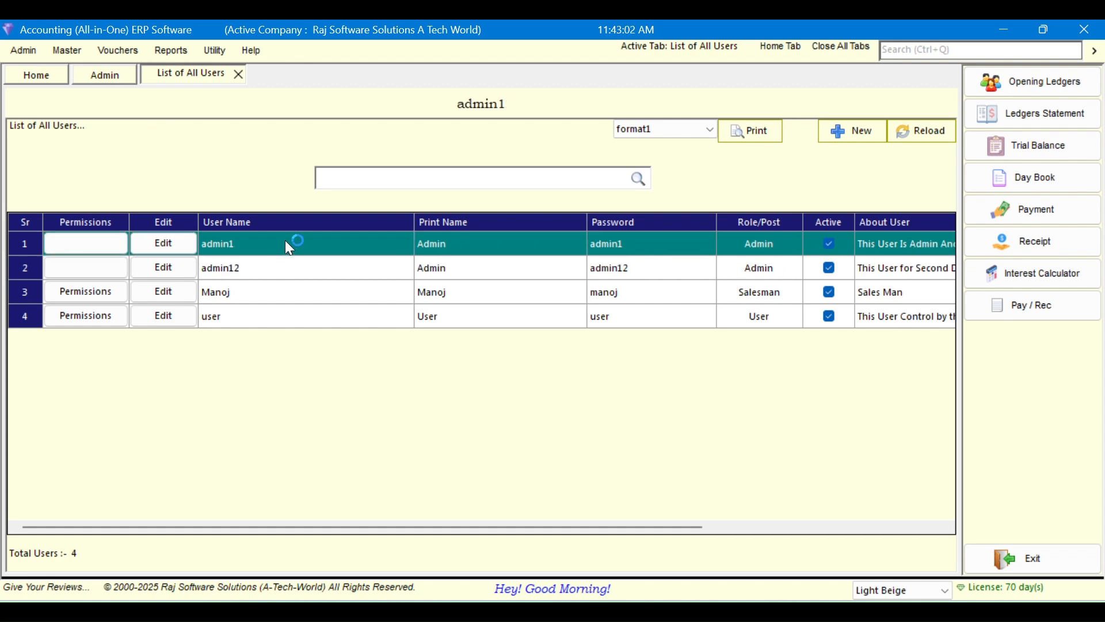
pyautogui.click(651, 272)
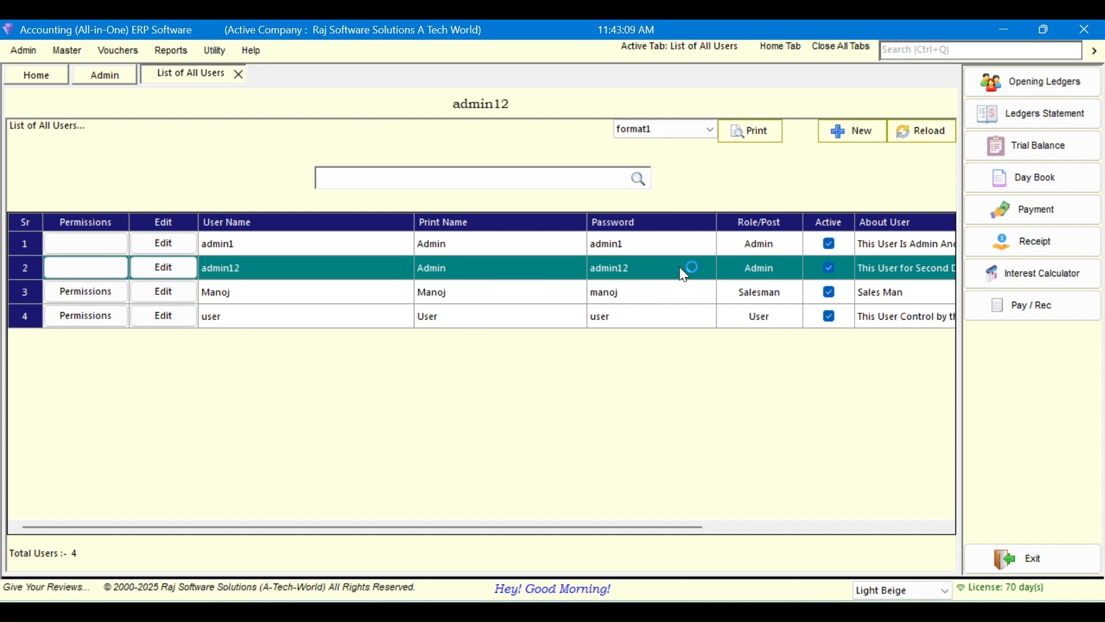
pyautogui.click(238, 74)
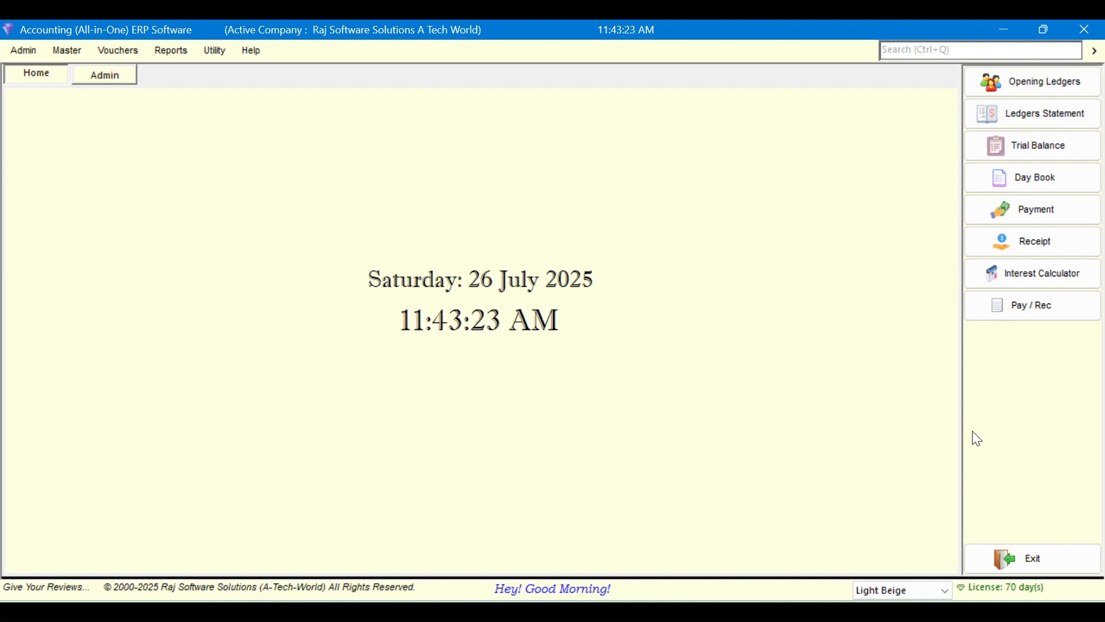
pyautogui.click(1010, 157)
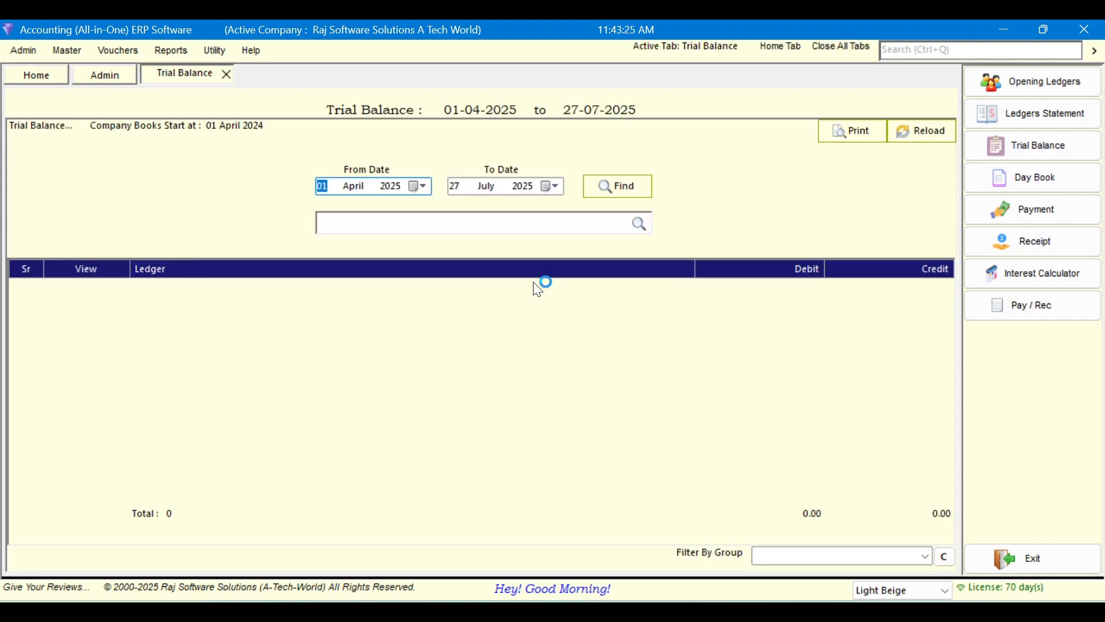
pyautogui.click(1098, 87)
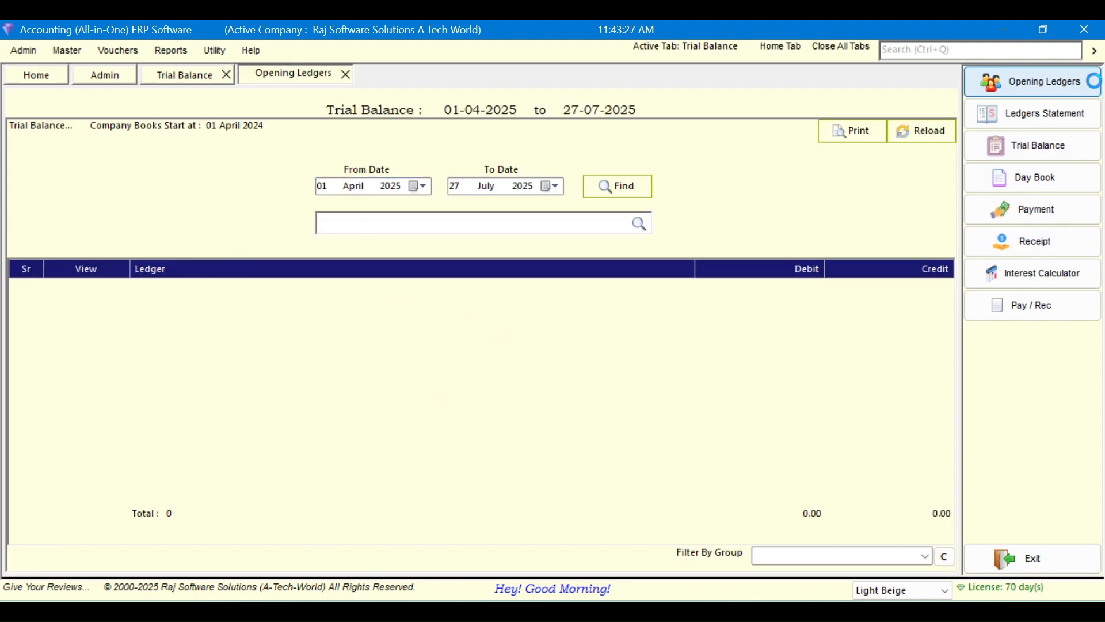
pyautogui.click(1016, 172)
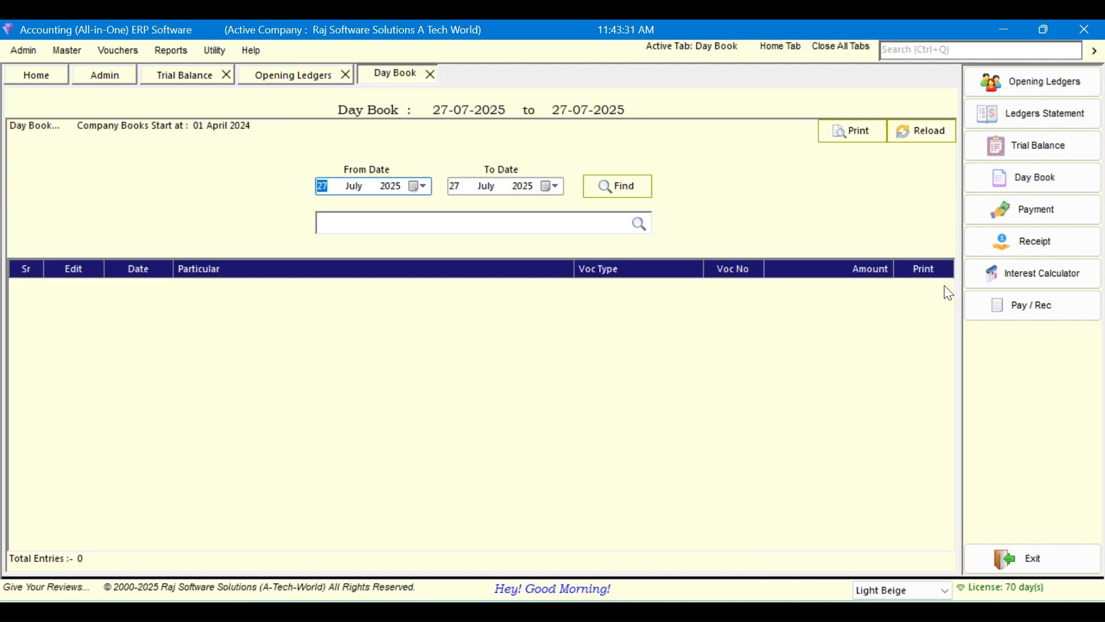
pyautogui.click(346, 76)
pyautogui.click(311, 75)
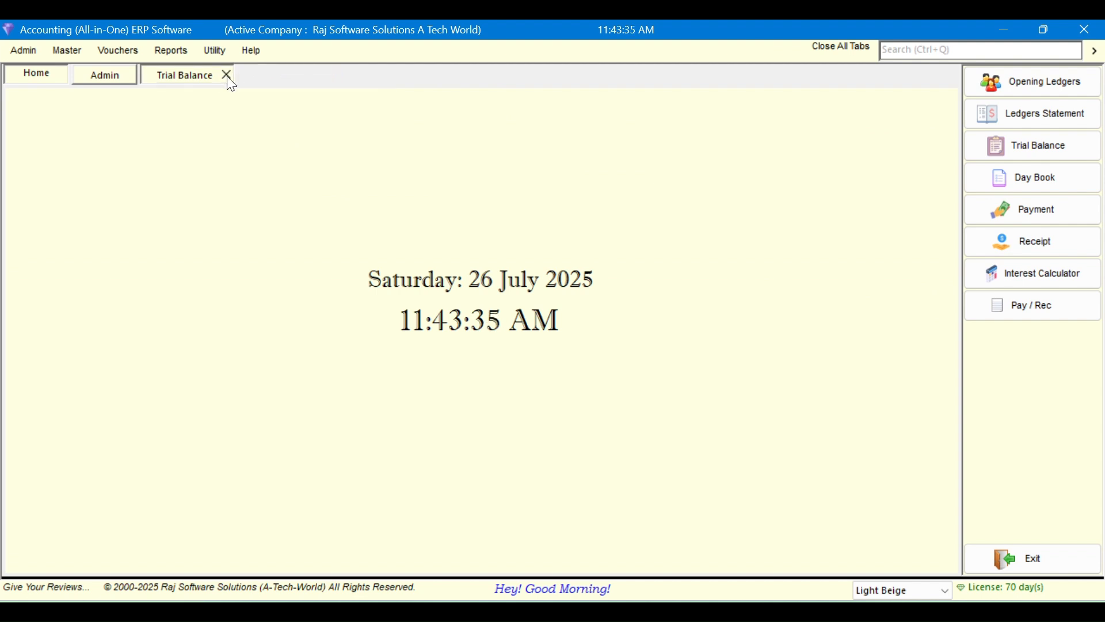
pyautogui.click(226, 75)
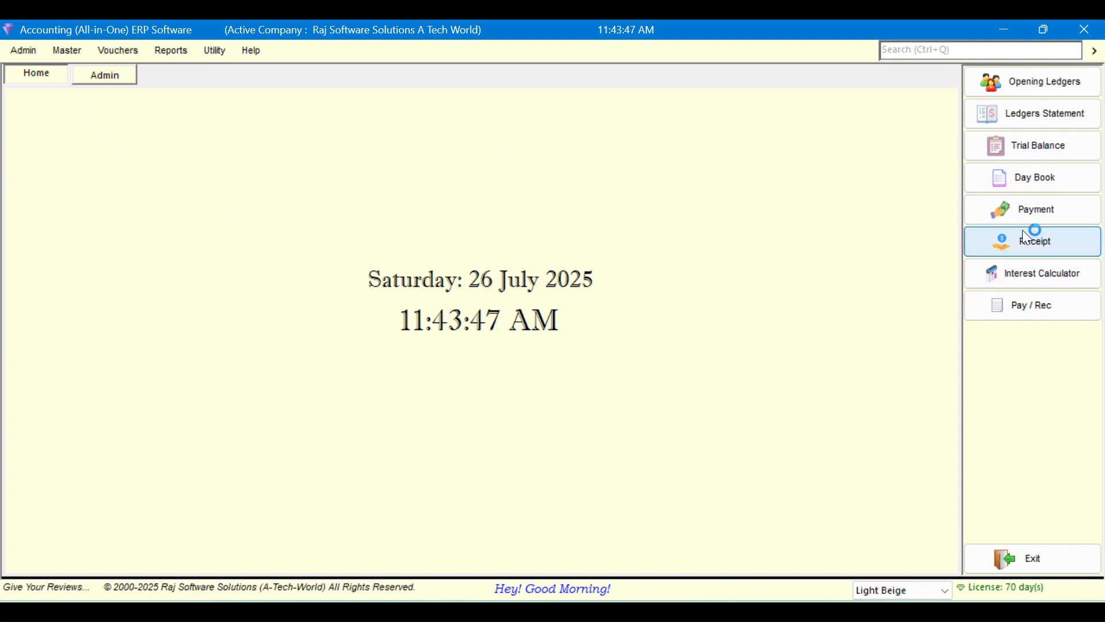
# Enter a payment voucher with Sale Ac as debit party for 1,200, save it and close
pyautogui.click(1030, 211)
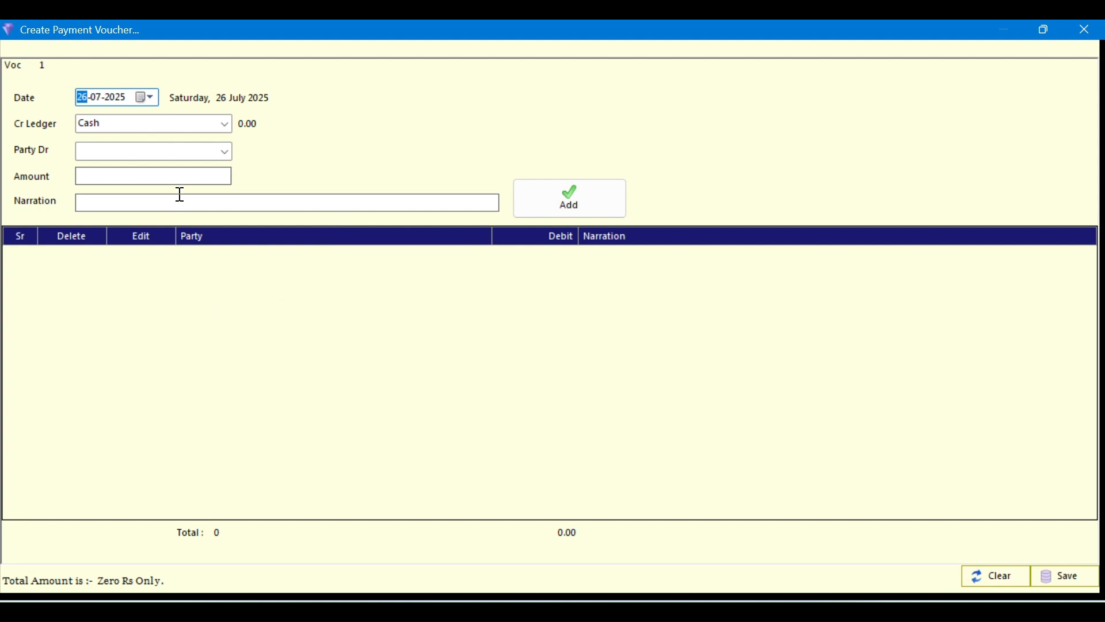
pyautogui.click(225, 152)
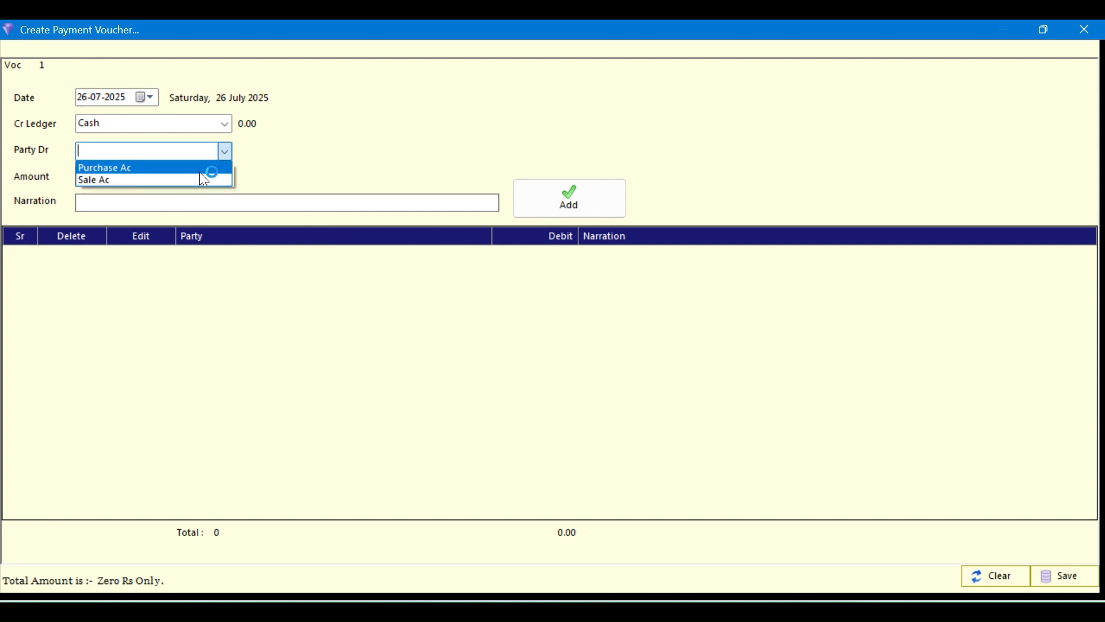
pyautogui.click(199, 179)
pyautogui.click(187, 178)
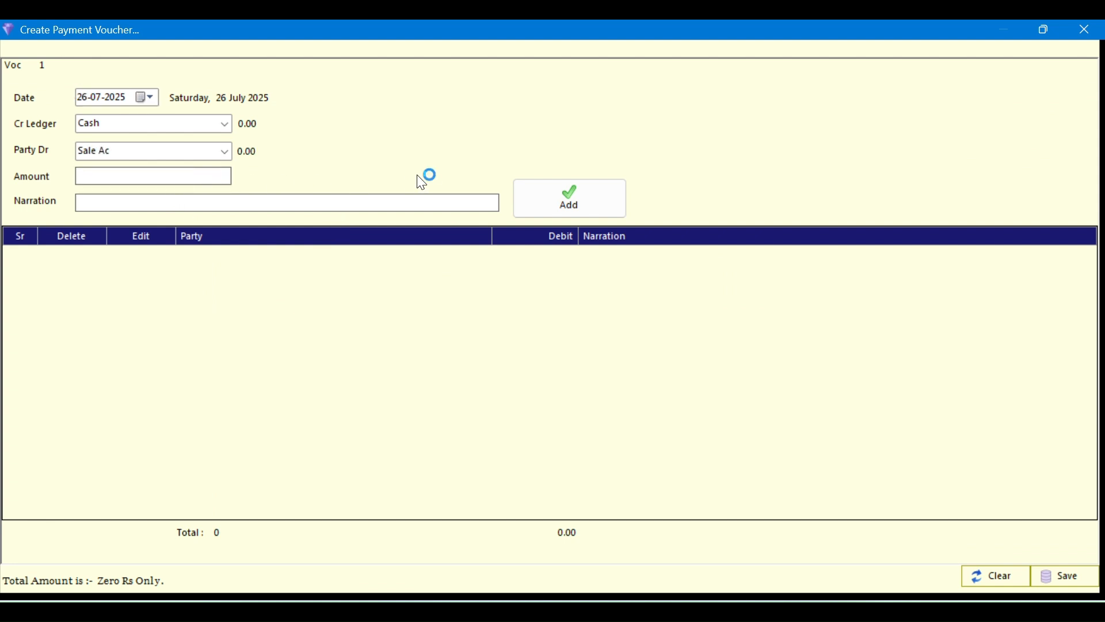
pyautogui.write('1,200')
pyautogui.press('Tab')
pyautogui.press('Tab')
pyautogui.press('Return')
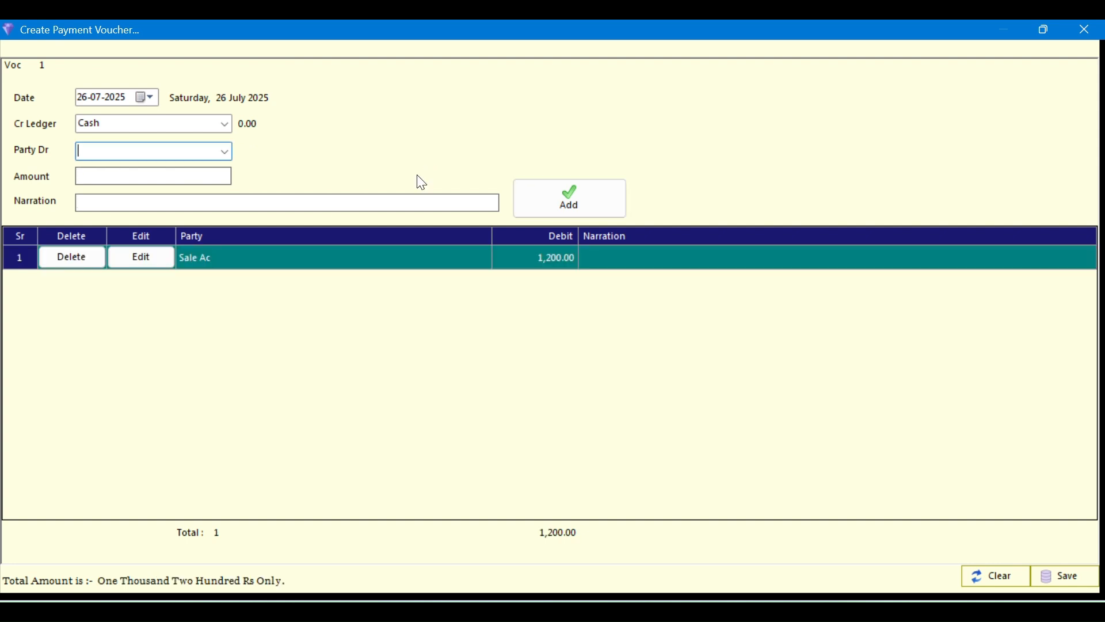
pyautogui.hotkey('ctrl', 's')
pyautogui.press('Return')
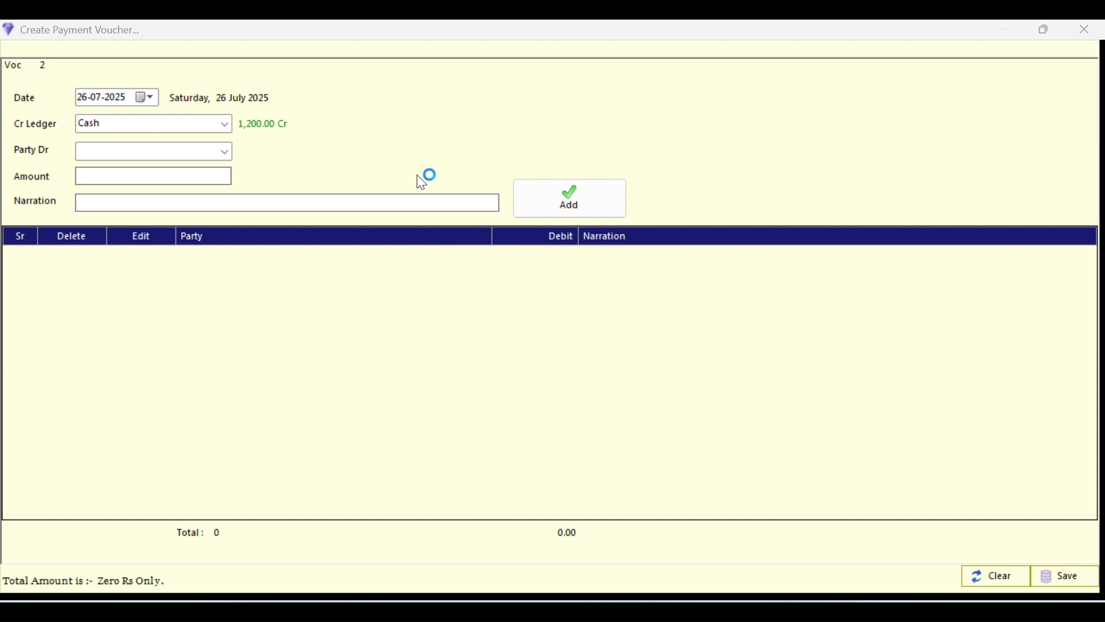
pyautogui.press('Escape')
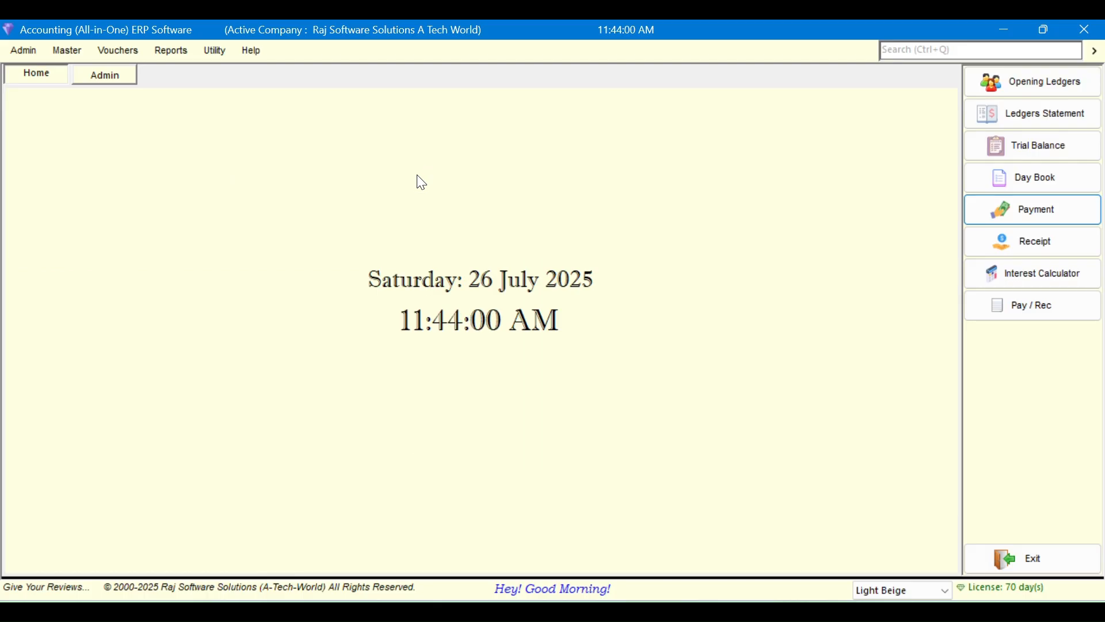
pyautogui.click(995, 138)
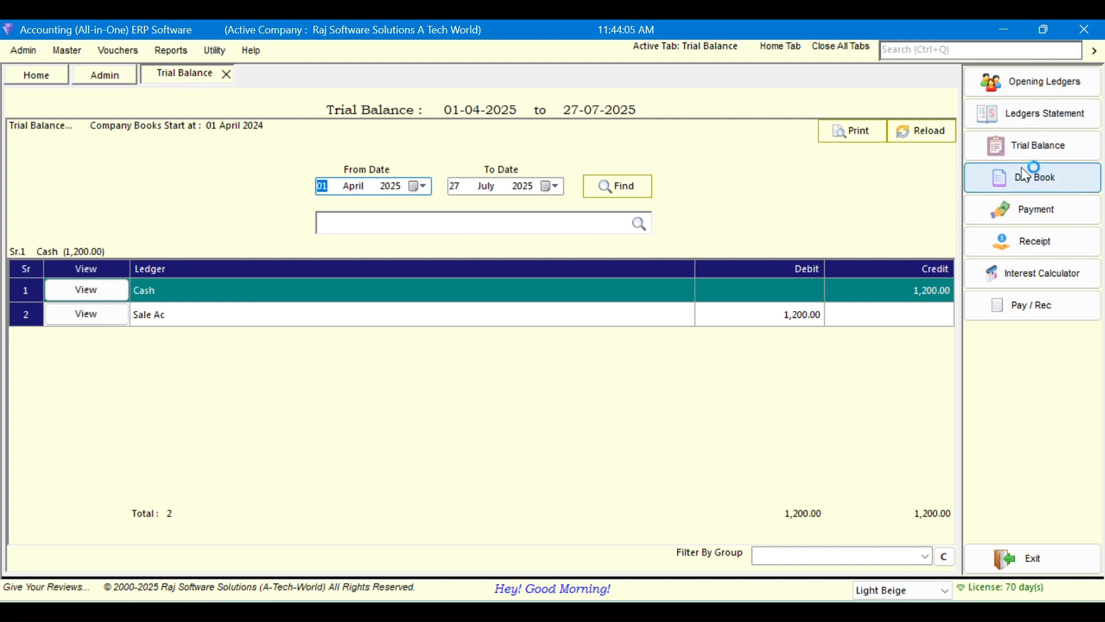
pyautogui.click(1023, 121)
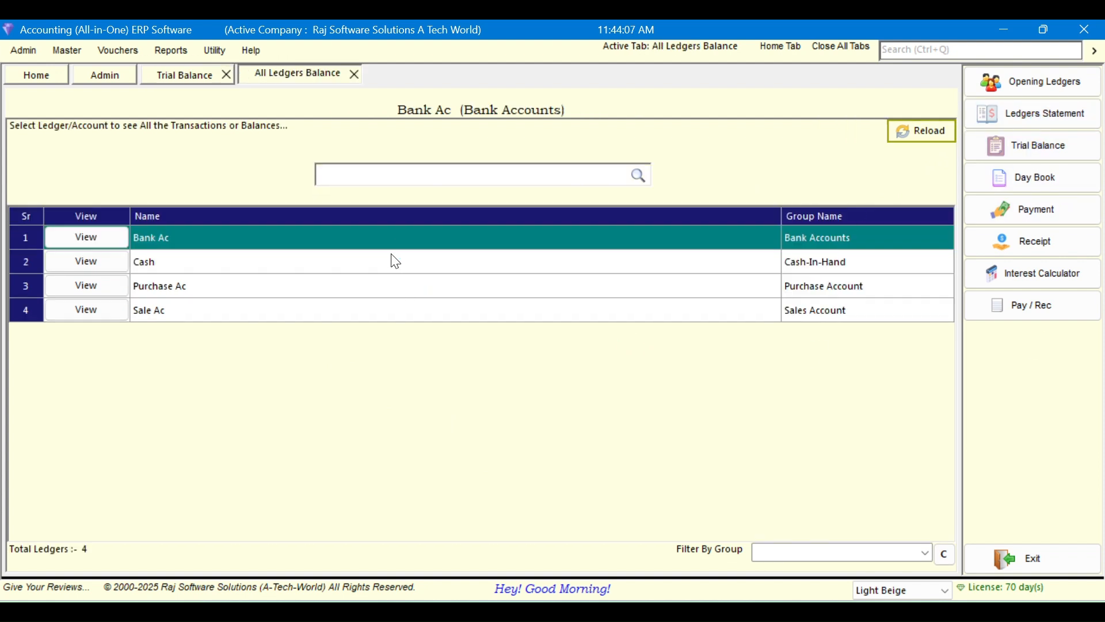
pyautogui.click(1029, 183)
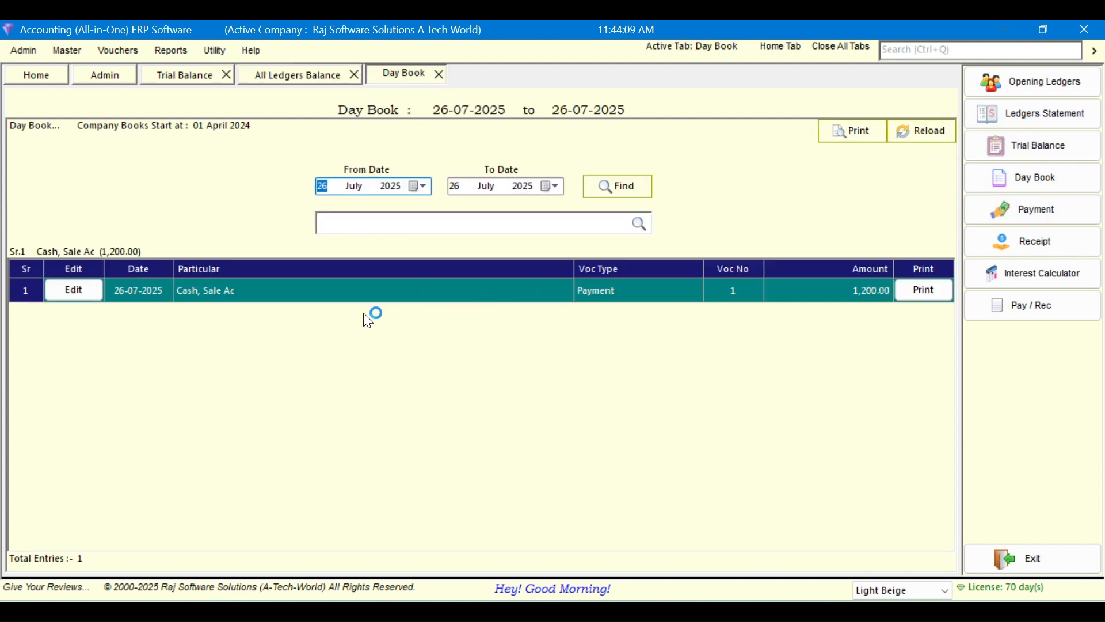
pyautogui.click(1066, 221)
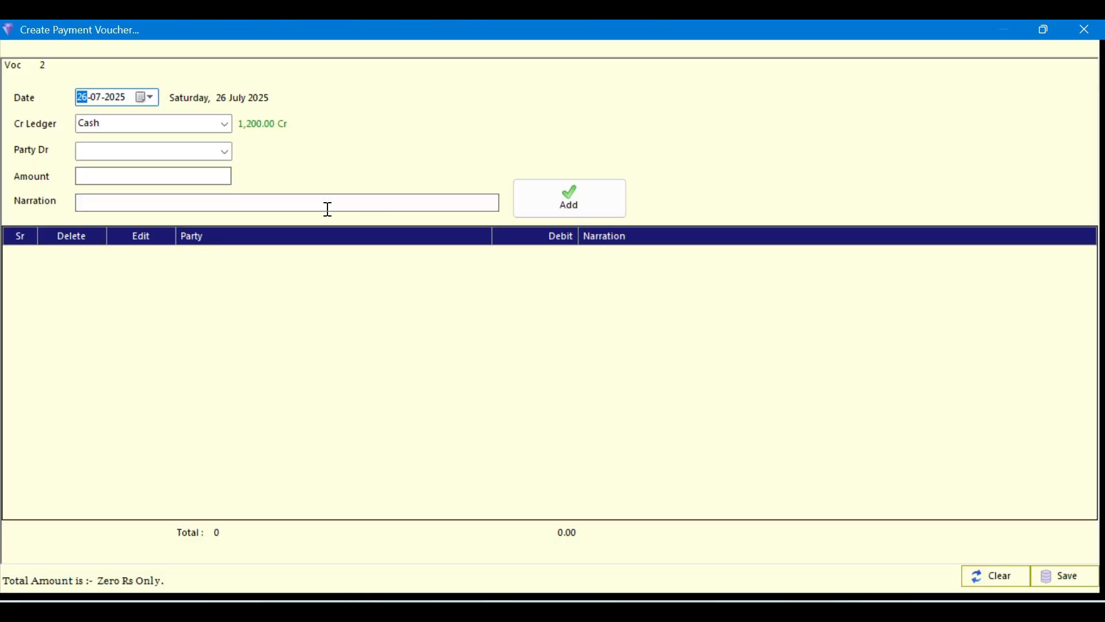
pyautogui.click(1088, 29)
pyautogui.click(202, 52)
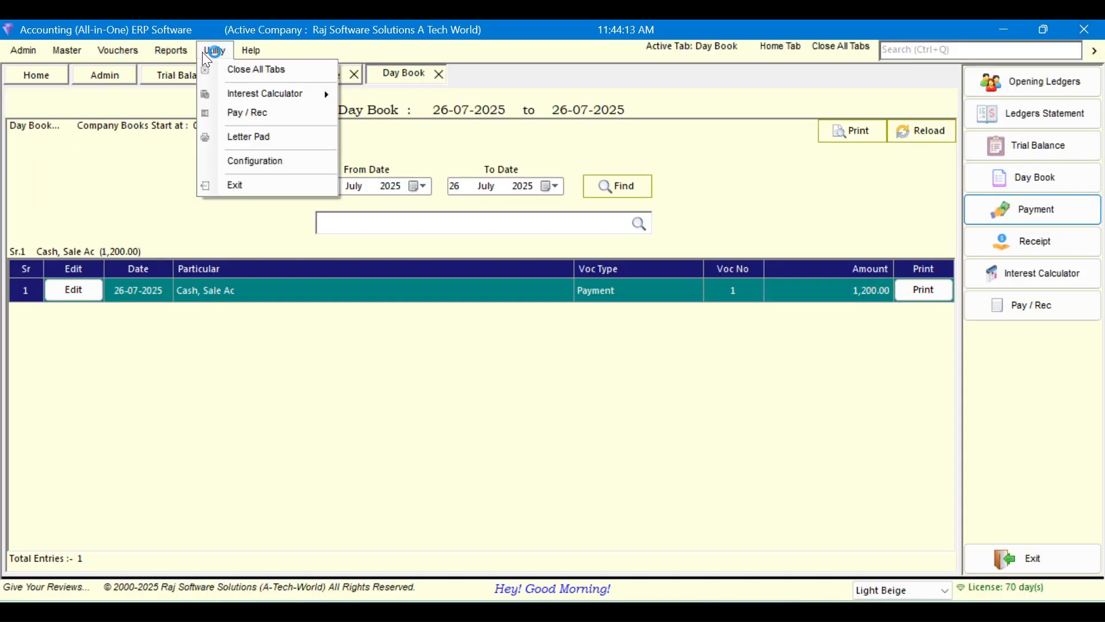
pyautogui.moveTo(173, 50)
pyautogui.click(203, 152)
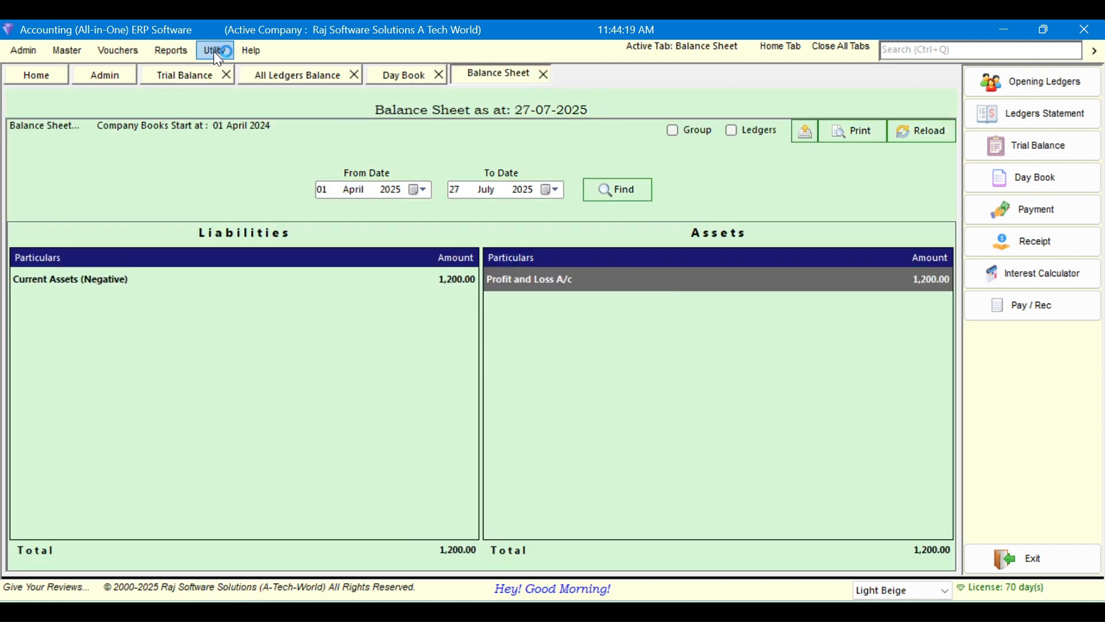
pyautogui.click(545, 74)
pyautogui.click(354, 75)
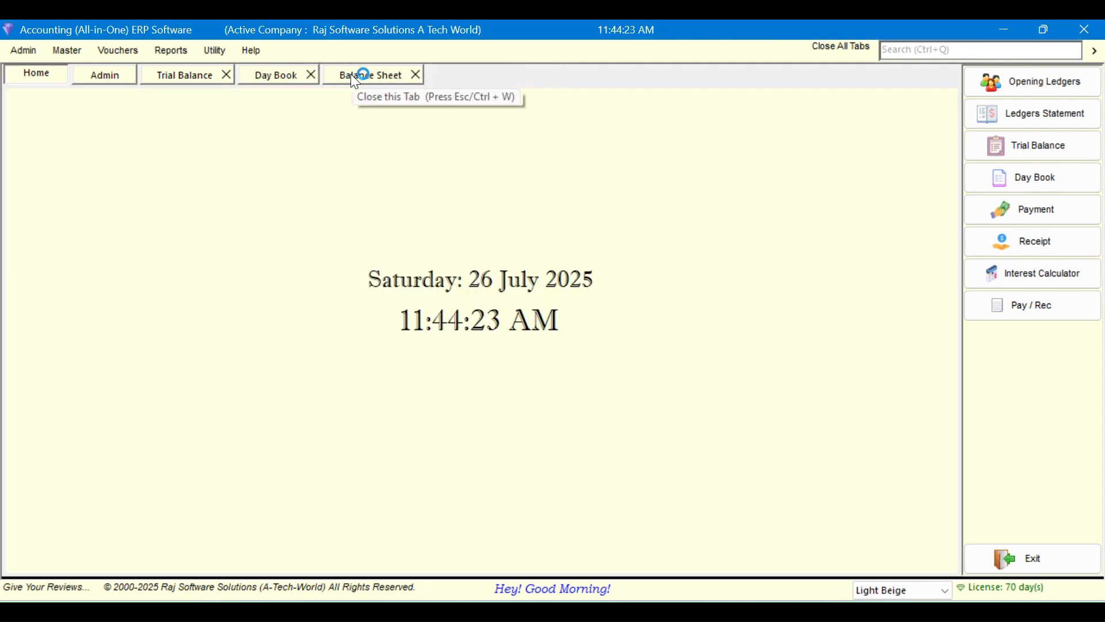
pyautogui.click(308, 75)
pyautogui.click(226, 75)
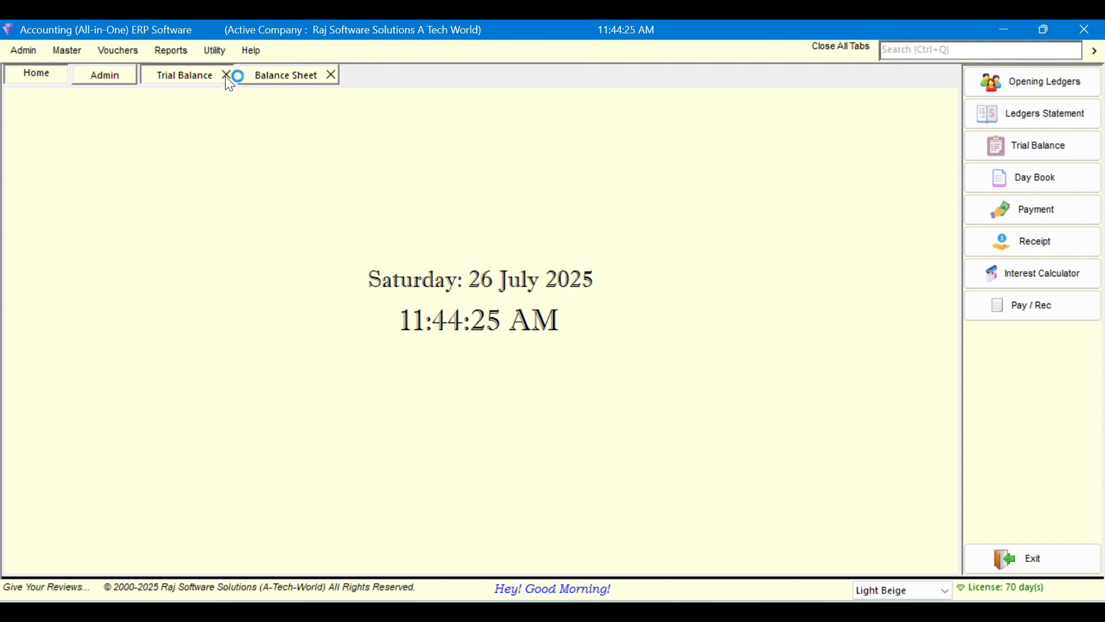
pyautogui.click(230, 74)
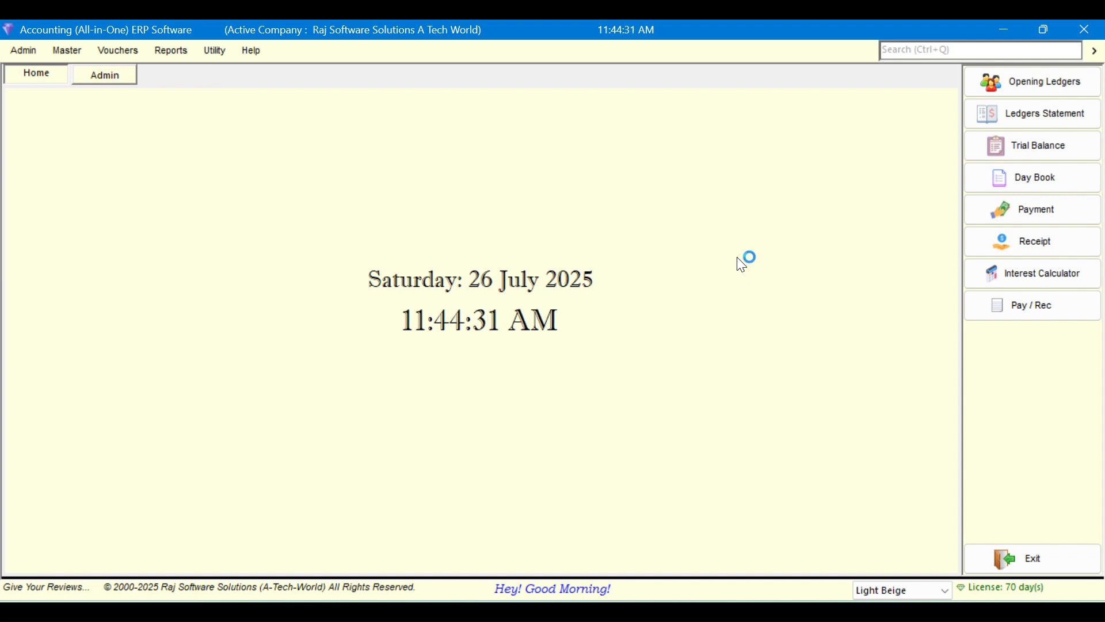
# View the signed-in user's login details, return Home, then exit and confirm closing
pyautogui.click(131, 82)
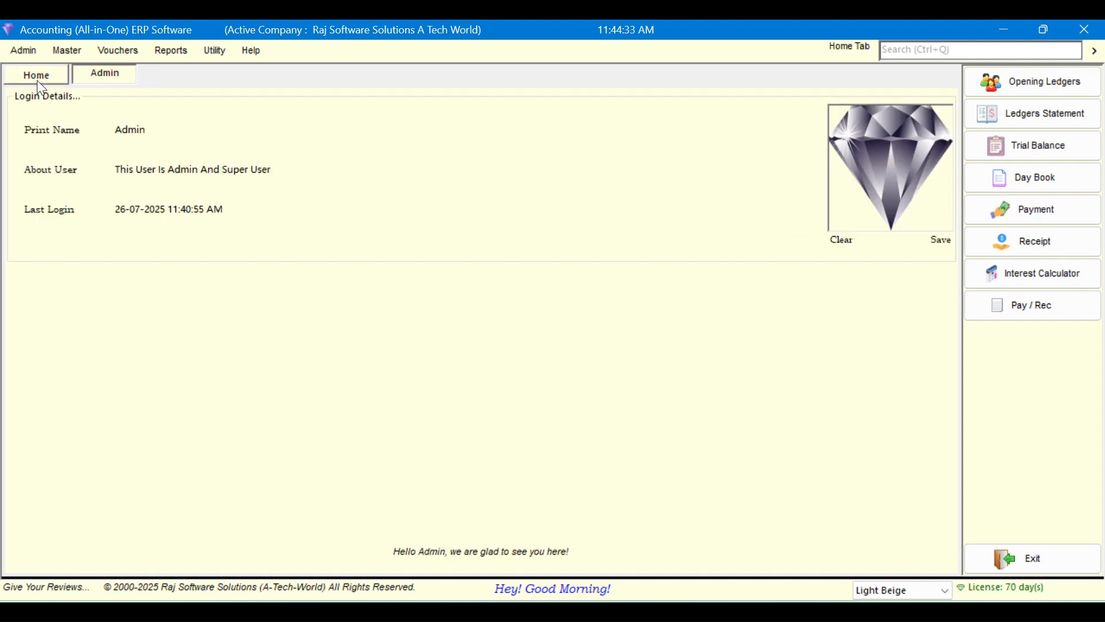
pyautogui.click(39, 84)
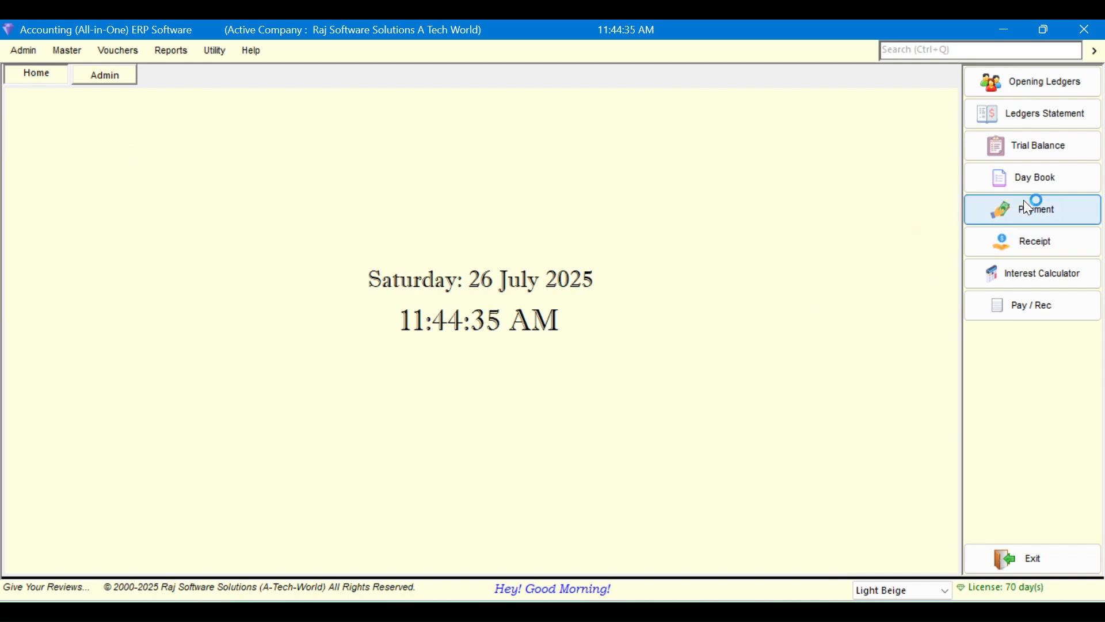
pyautogui.click(1031, 558)
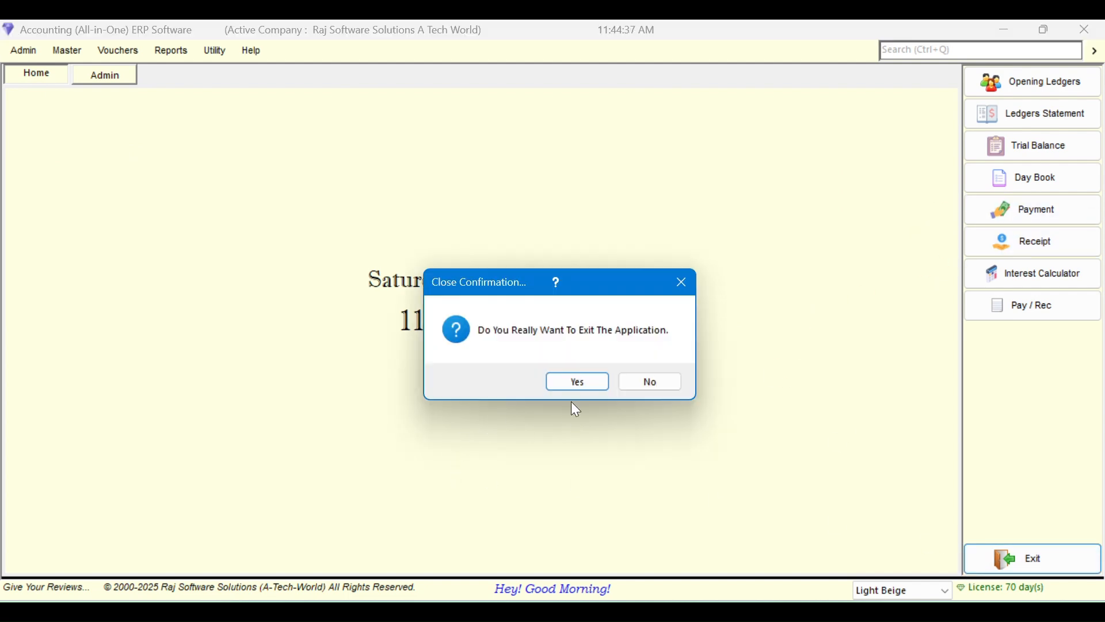
pyautogui.click(578, 384)
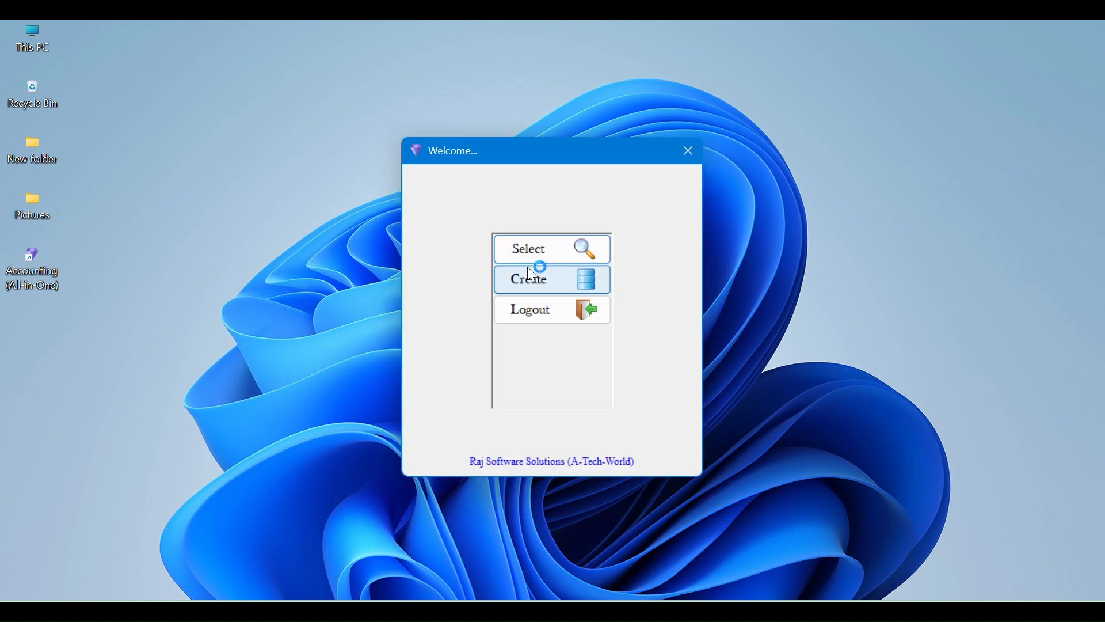
# Open the Raj Software Solutions A Tech World company and log in with user name and password
pyautogui.click(534, 251)
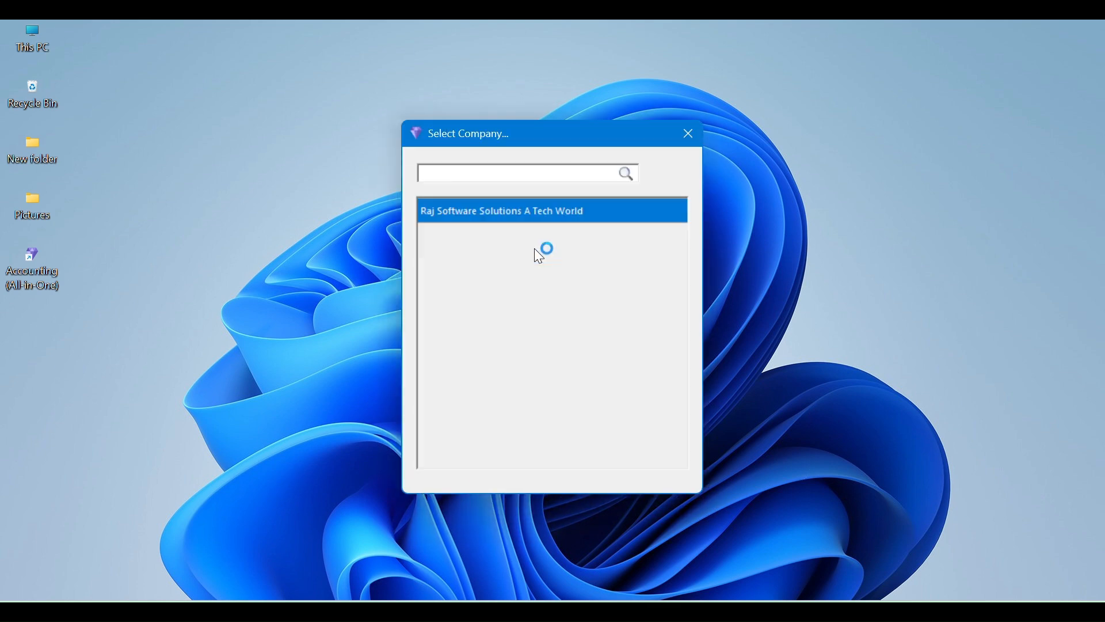
pyautogui.doubleClick(530, 217)
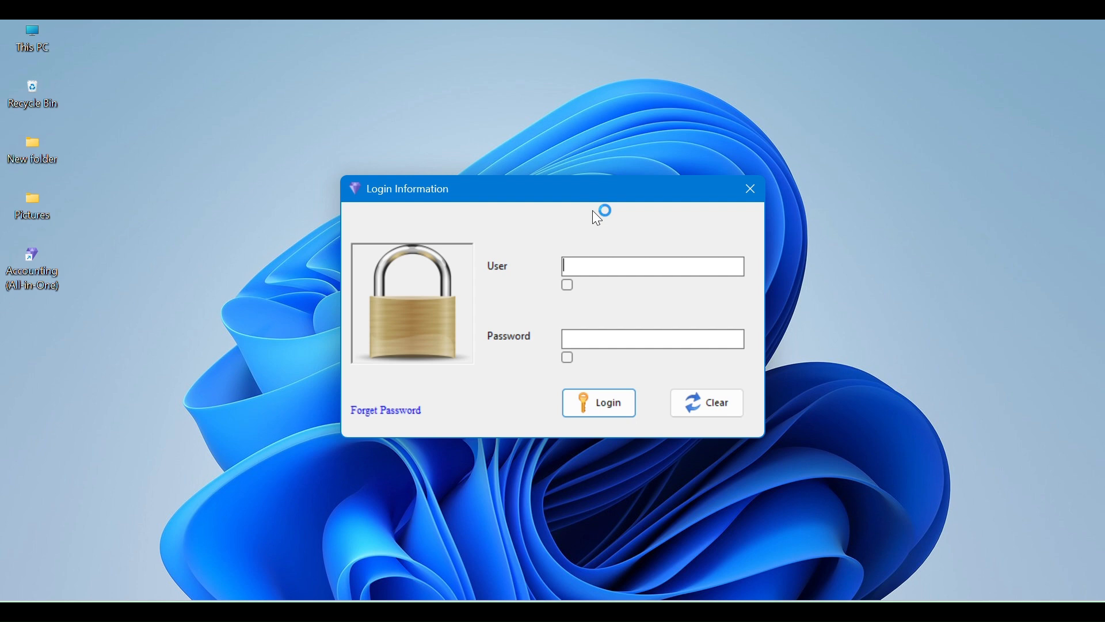
pyautogui.write('••••••')
pyautogui.press('Tab')
pyautogui.write('••••••')
pyautogui.click(569, 358)
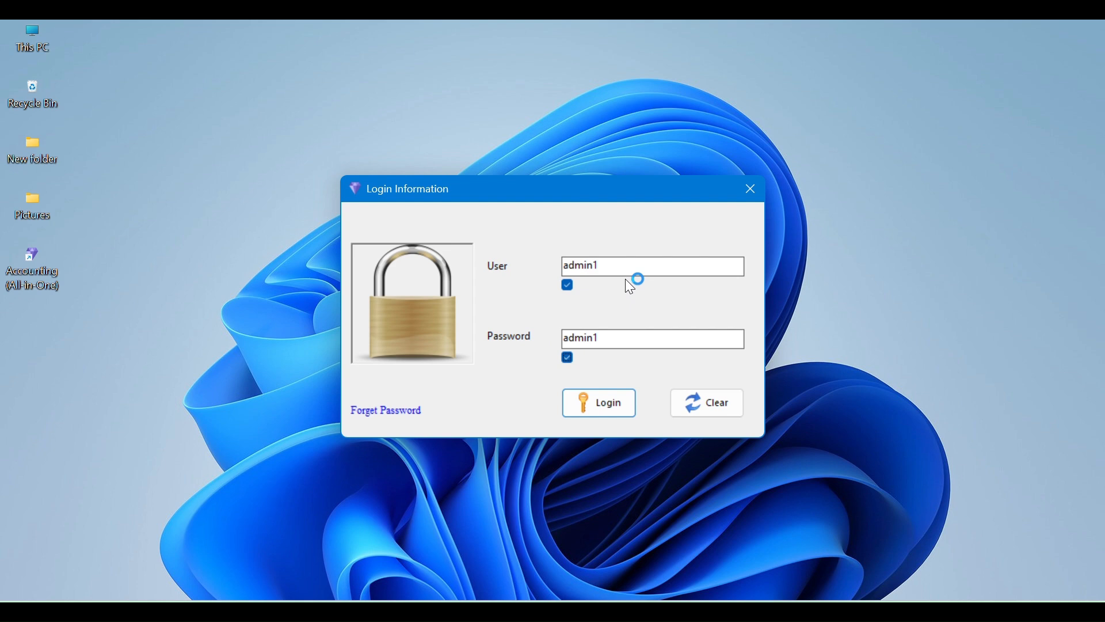
pyautogui.click(613, 410)
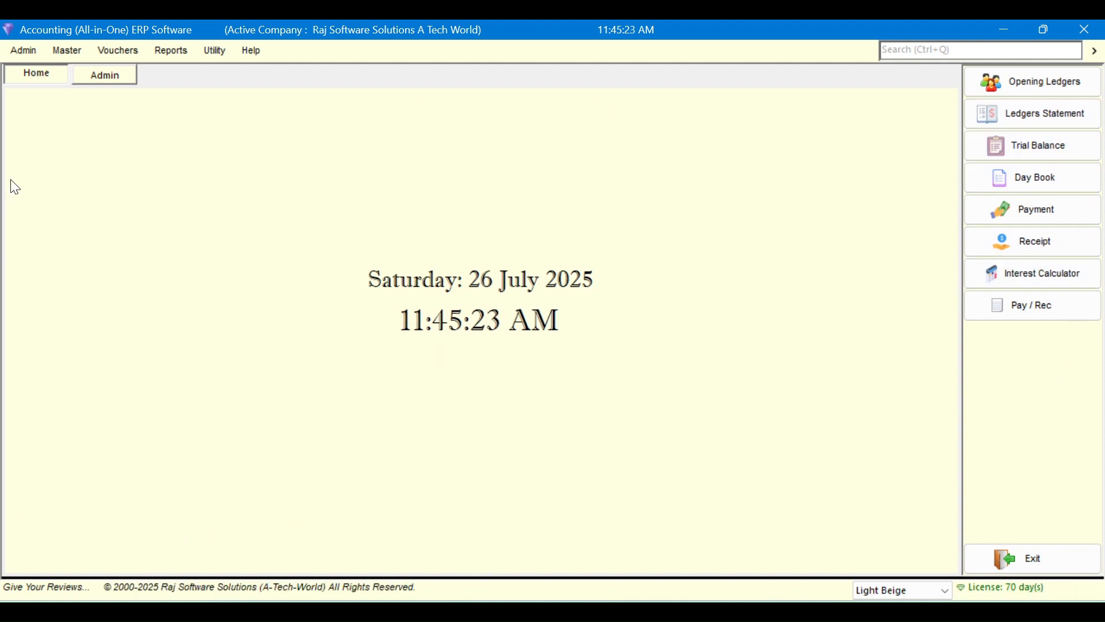
# Check the login details page, return Home, and open the Day Book for 26-07-2025
pyautogui.click(102, 78)
pyautogui.click(33, 77)
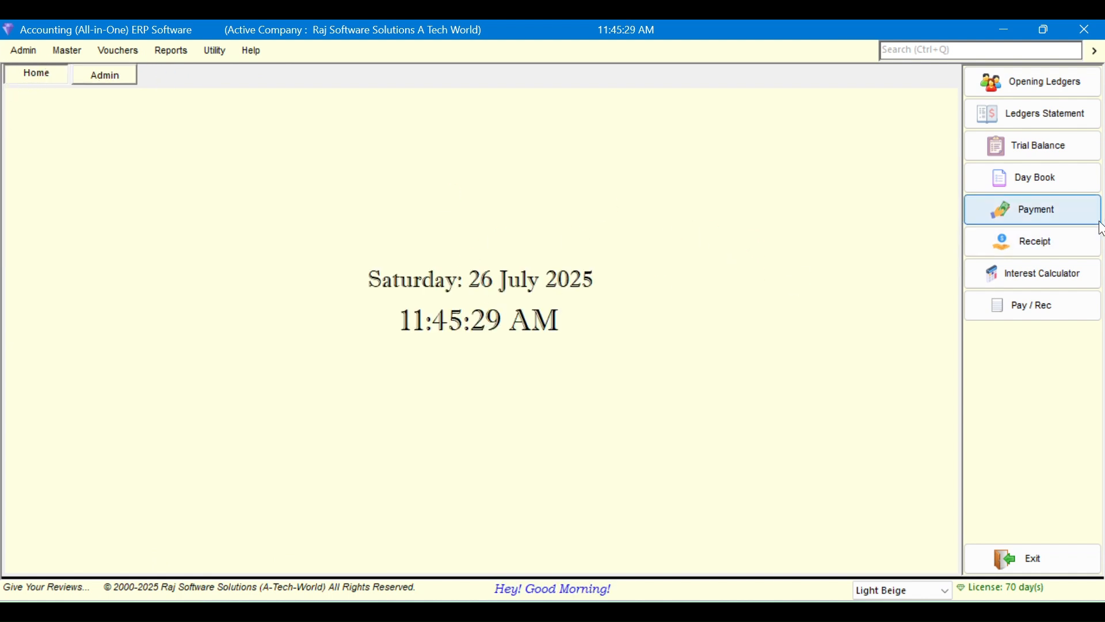
pyautogui.click(1094, 188)
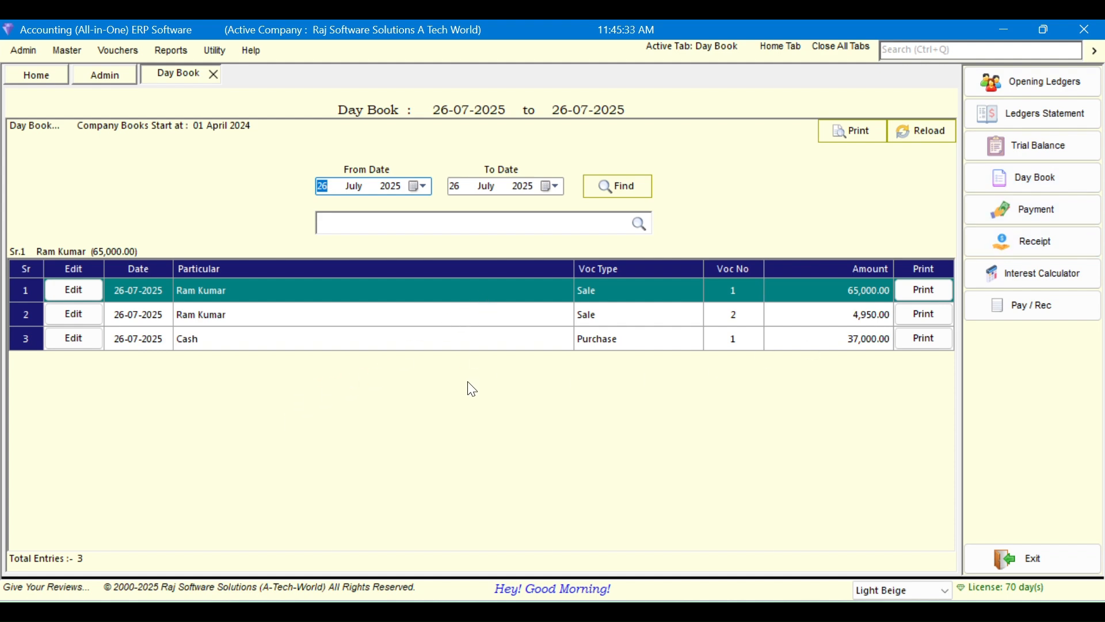
# Browse the Trial Balance balanced at 3,81,489.73, selecting a ledger row, then close it and the Day Book
pyautogui.click(1005, 151)
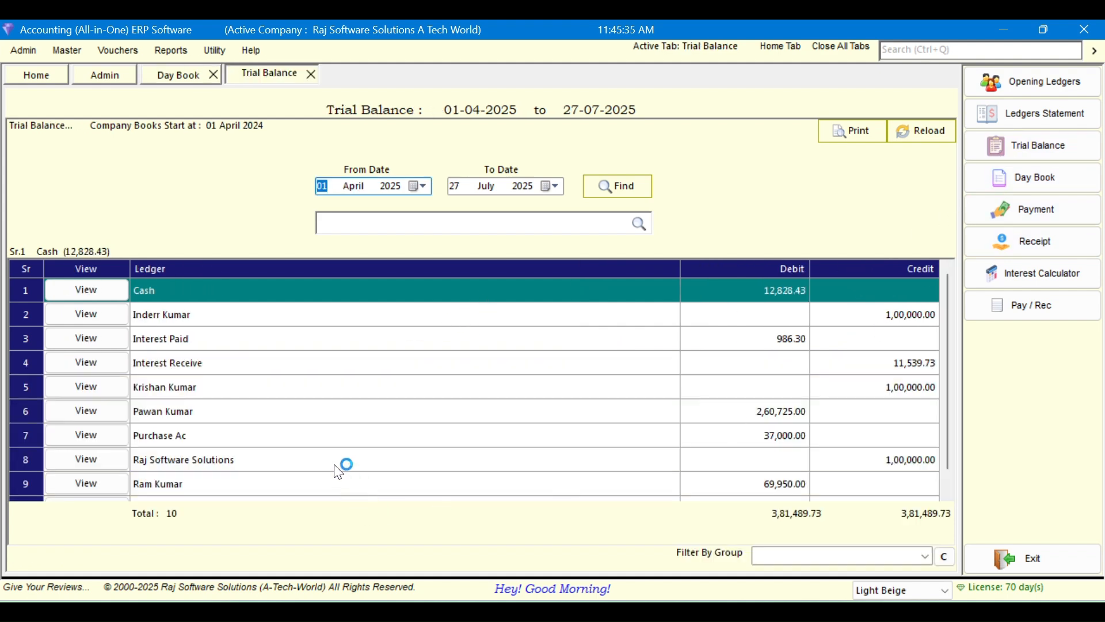
pyautogui.scroll(-1, 347, 443)
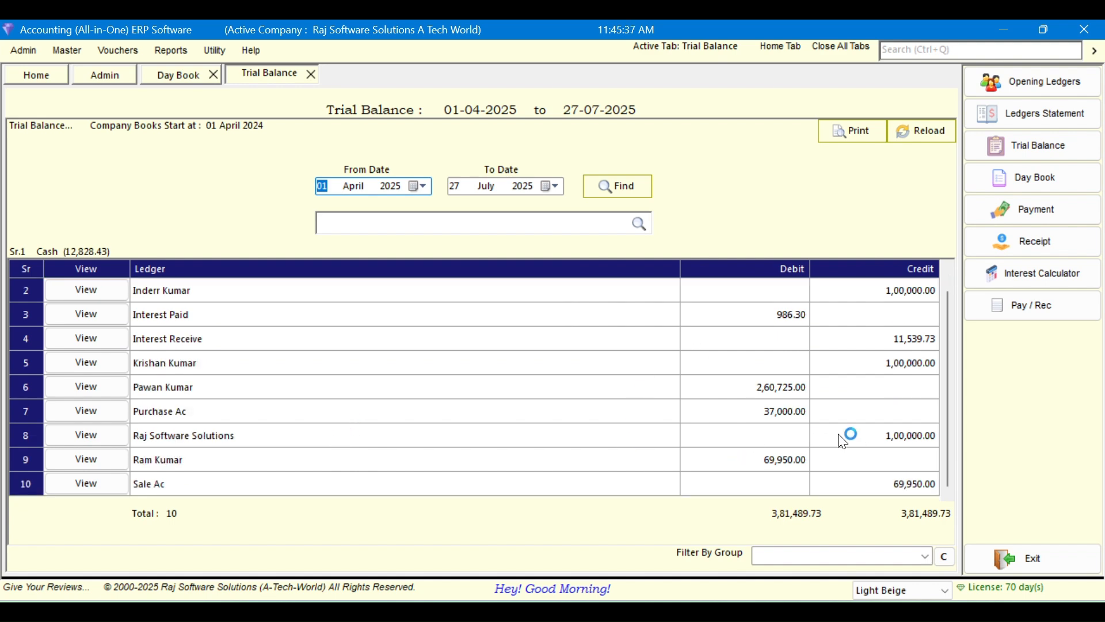
pyautogui.scroll(1, 692, 390)
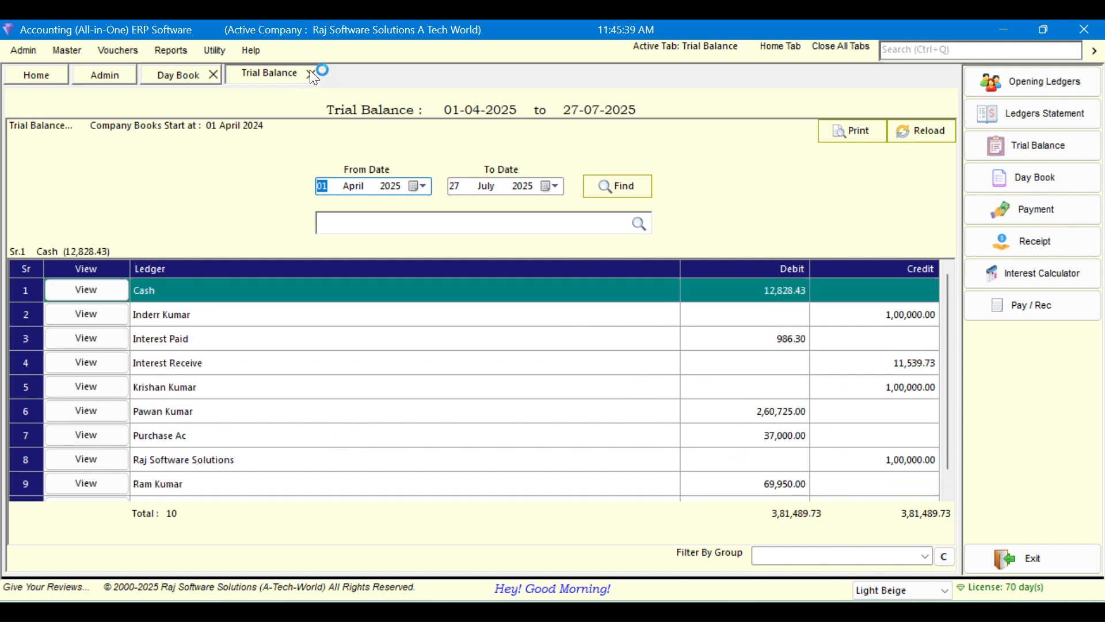
pyautogui.click(320, 410)
pyautogui.scroll(-1, 339, 456)
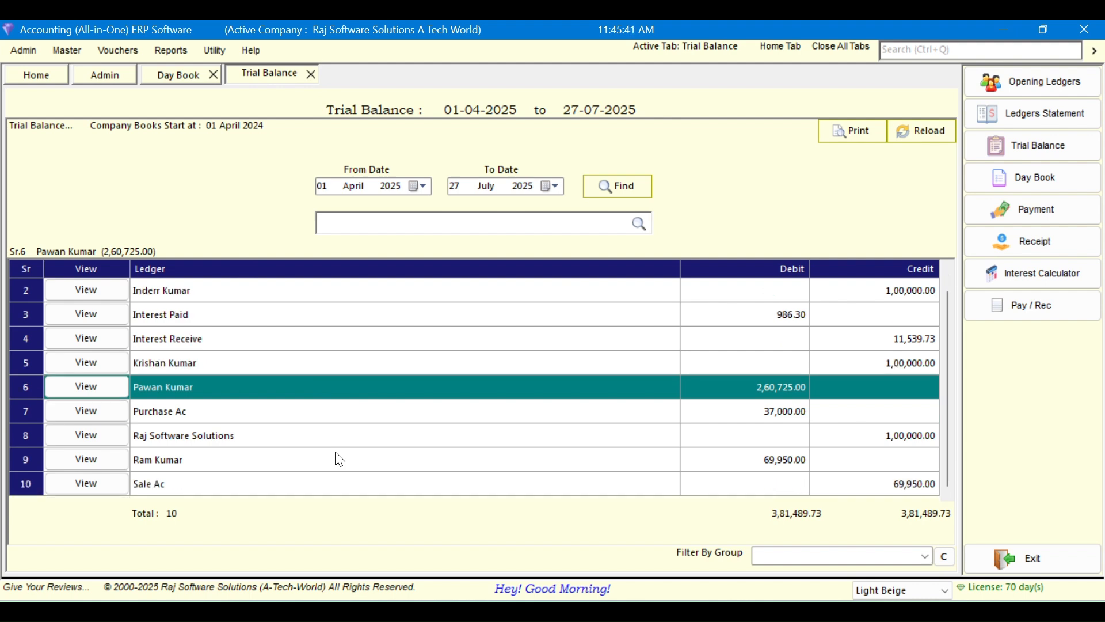
pyautogui.click(311, 75)
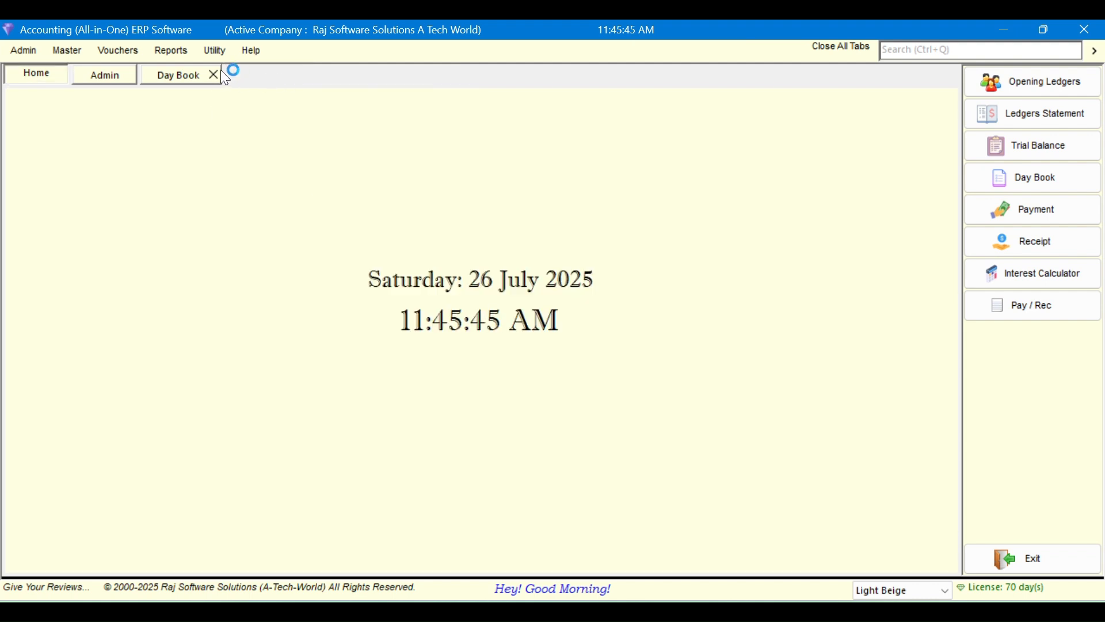
pyautogui.click(214, 75)
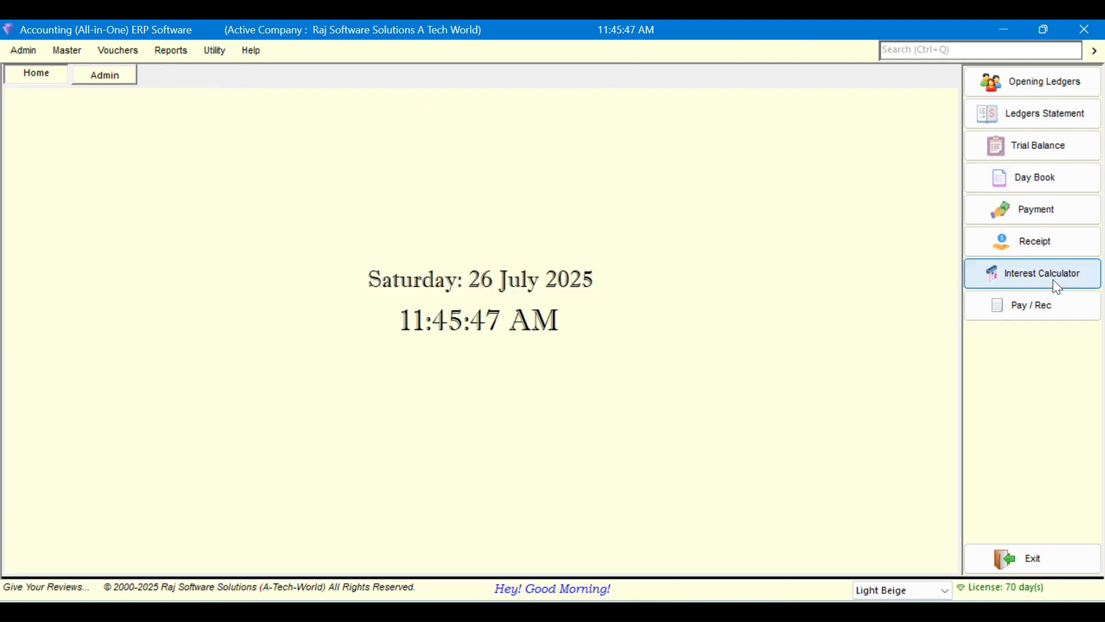
pyautogui.click(1032, 209)
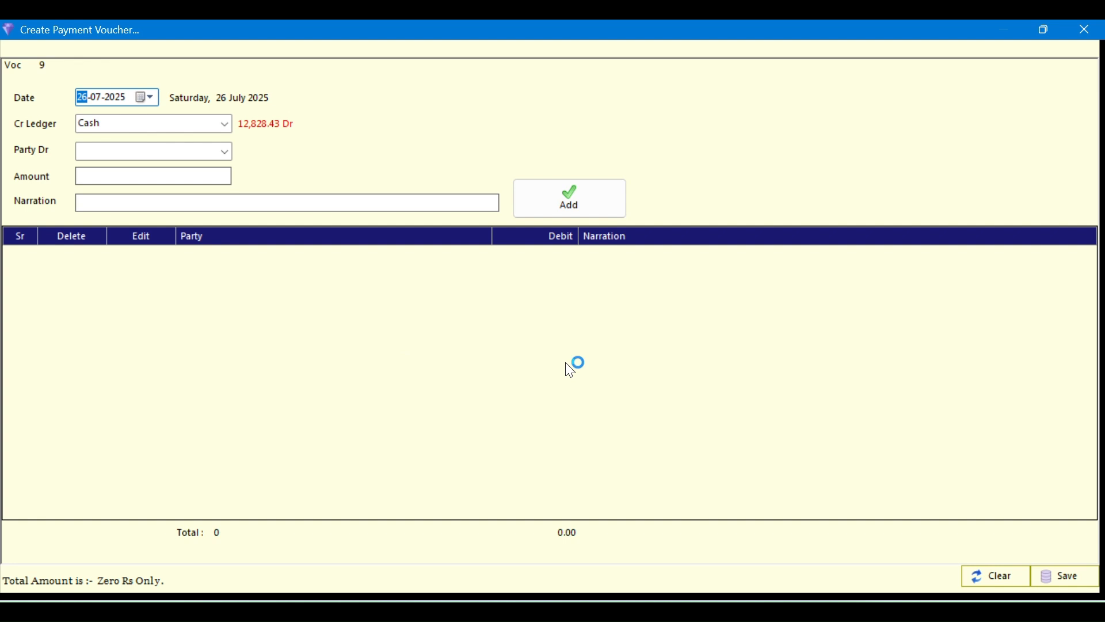
pyautogui.click(1080, 31)
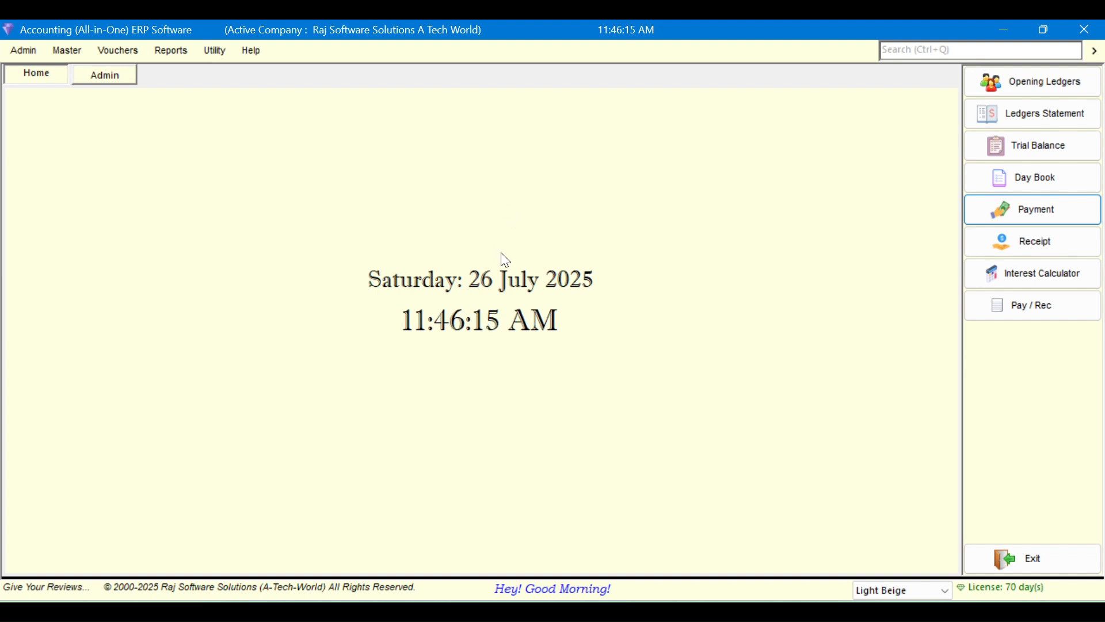
pyautogui.click(9, 54)
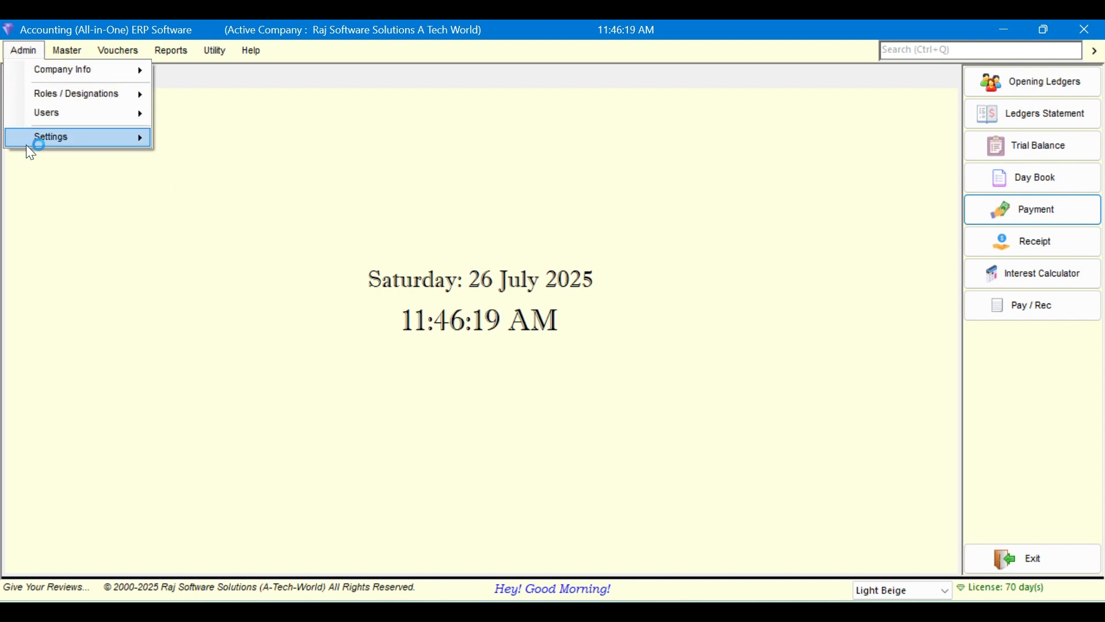
pyautogui.moveTo(29, 143)
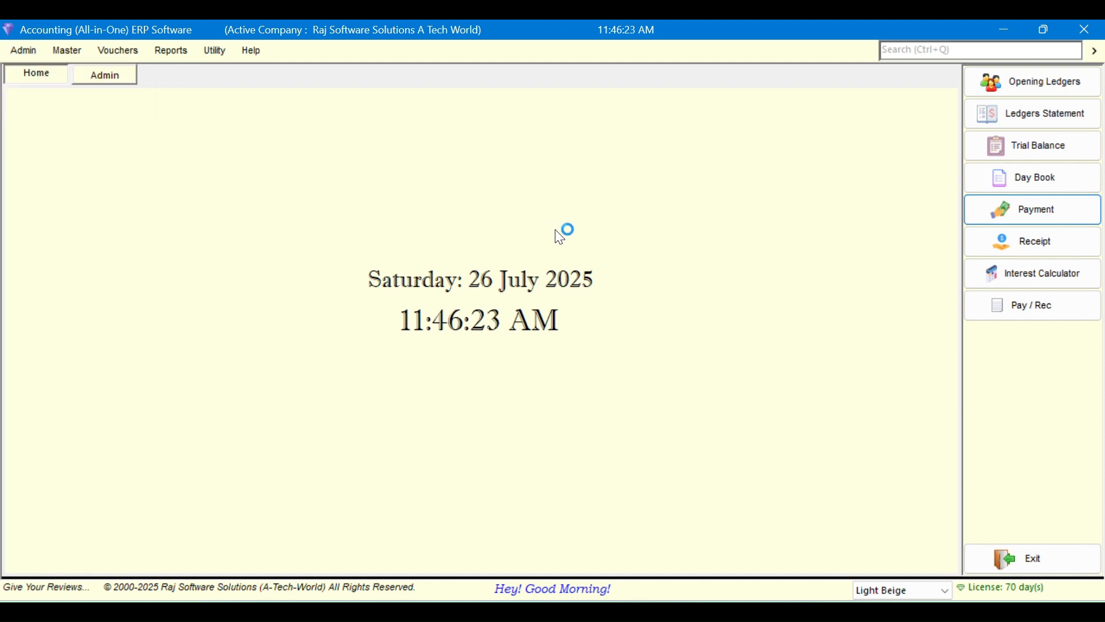
pyautogui.click(1009, 30)
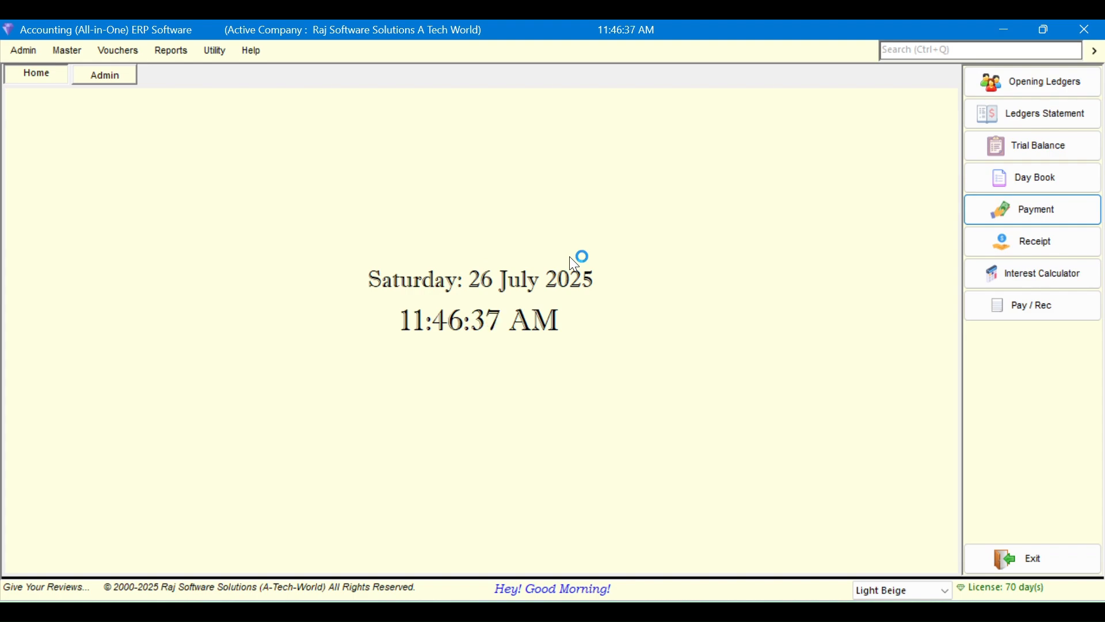
pyautogui.click(1004, 29)
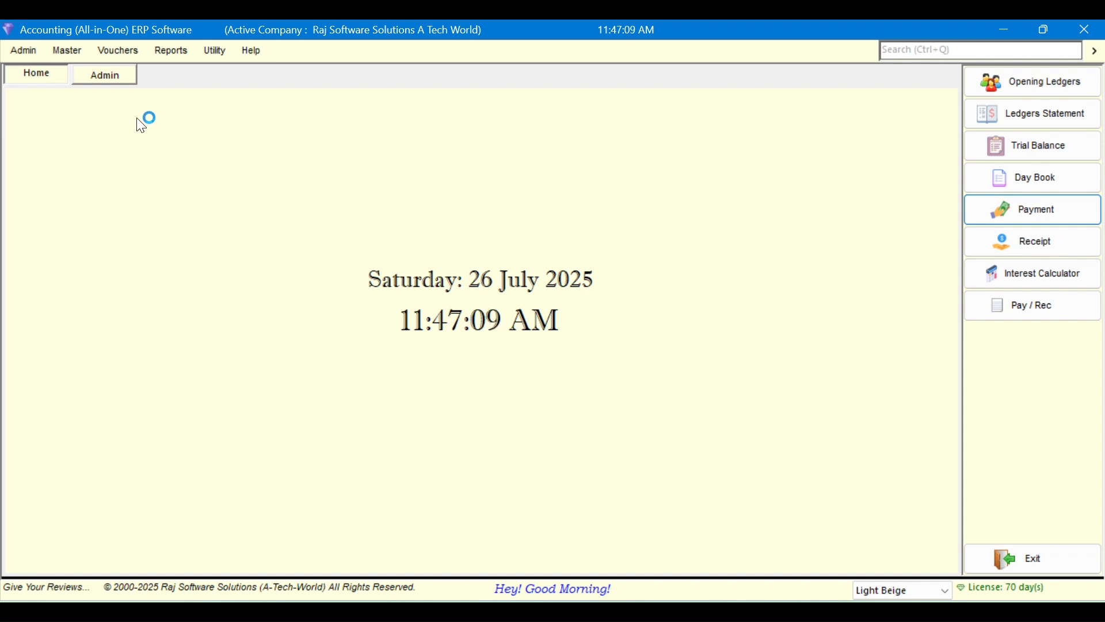
pyautogui.click(22, 52)
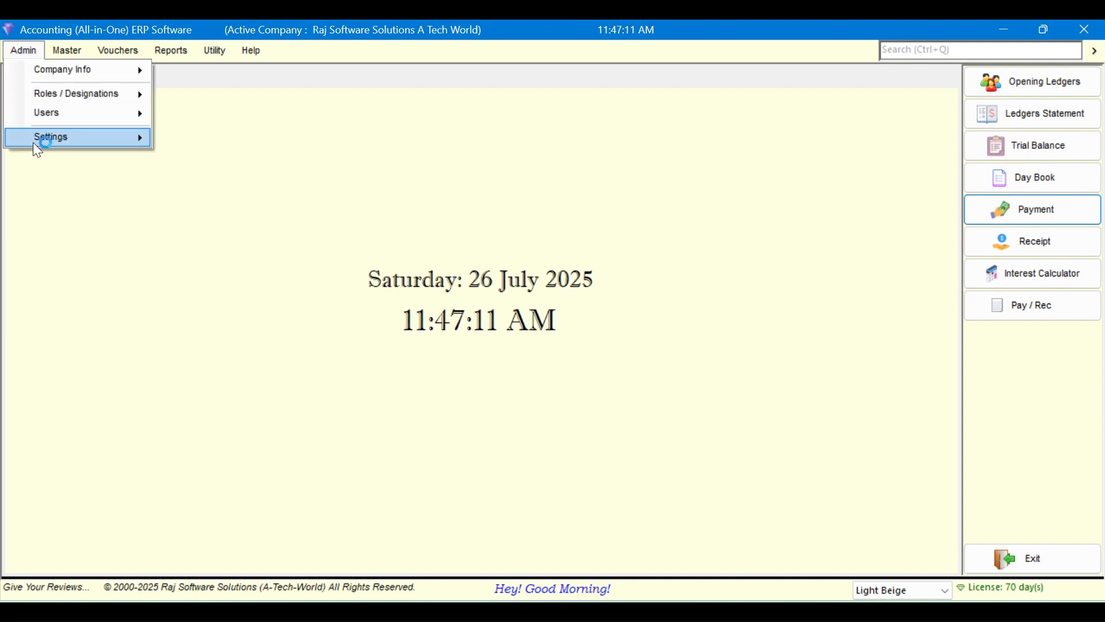
pyautogui.moveTo(33, 143)
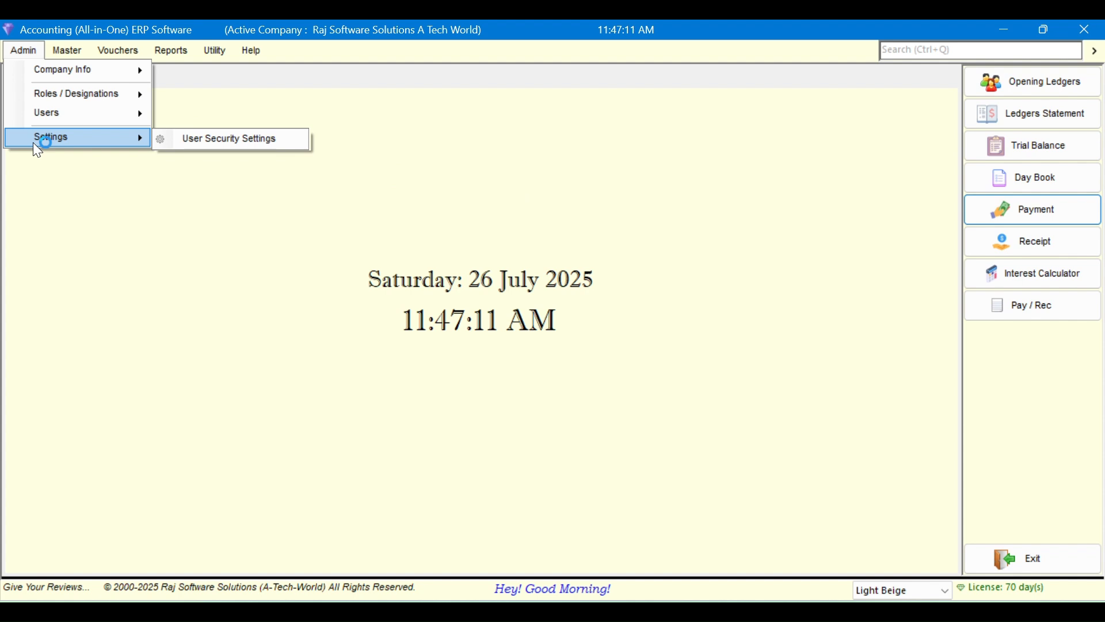
pyautogui.click(271, 144)
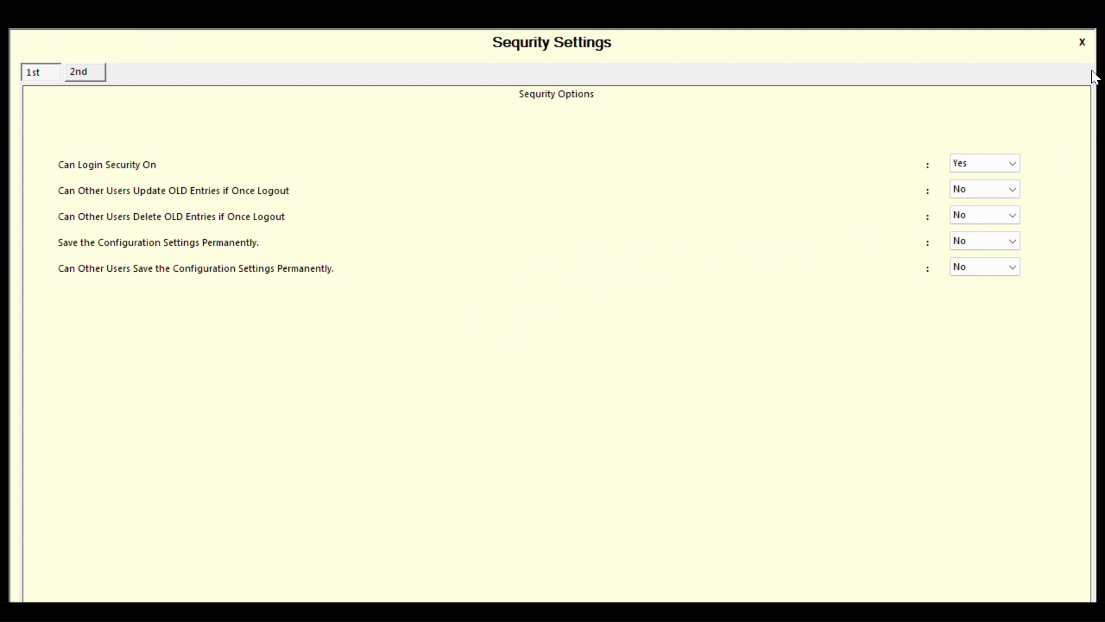
pyautogui.click(1083, 43)
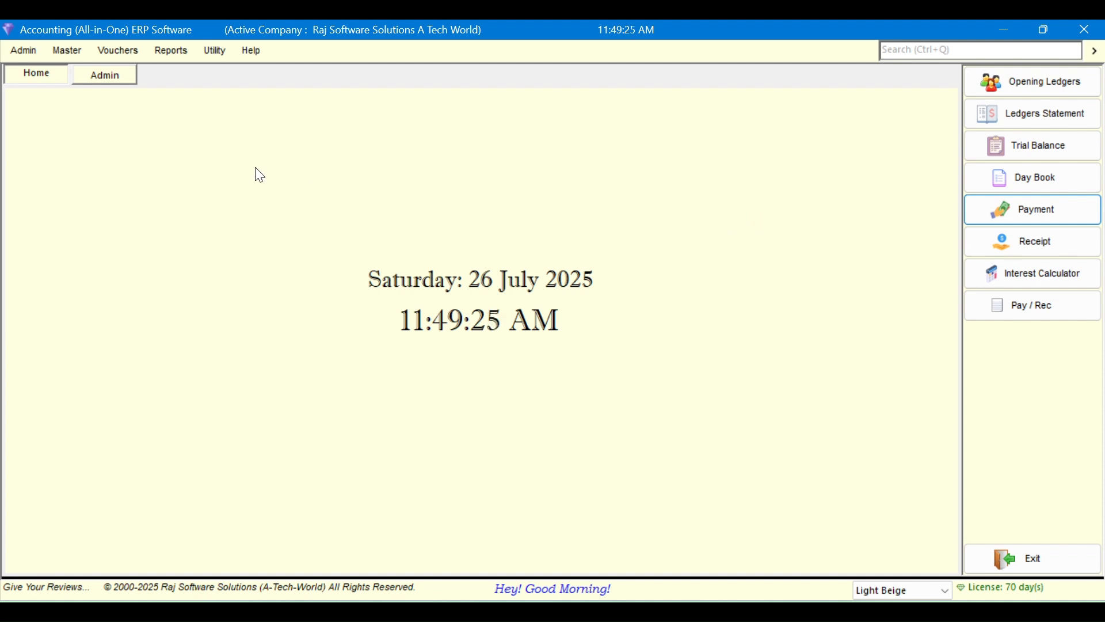
pyautogui.click(249, 52)
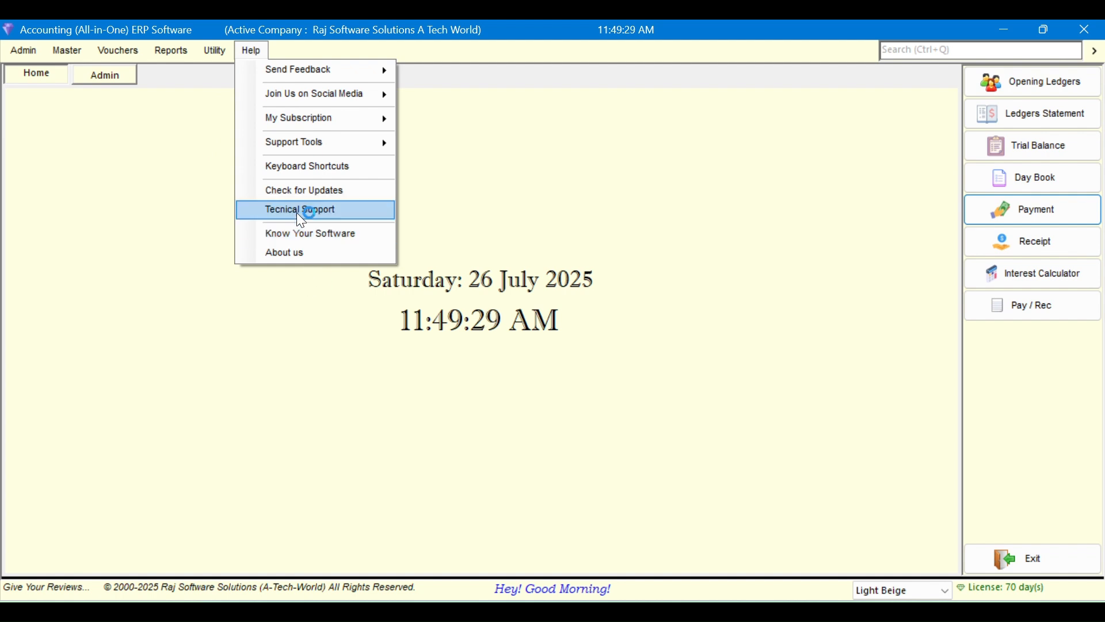
pyautogui.click(303, 191)
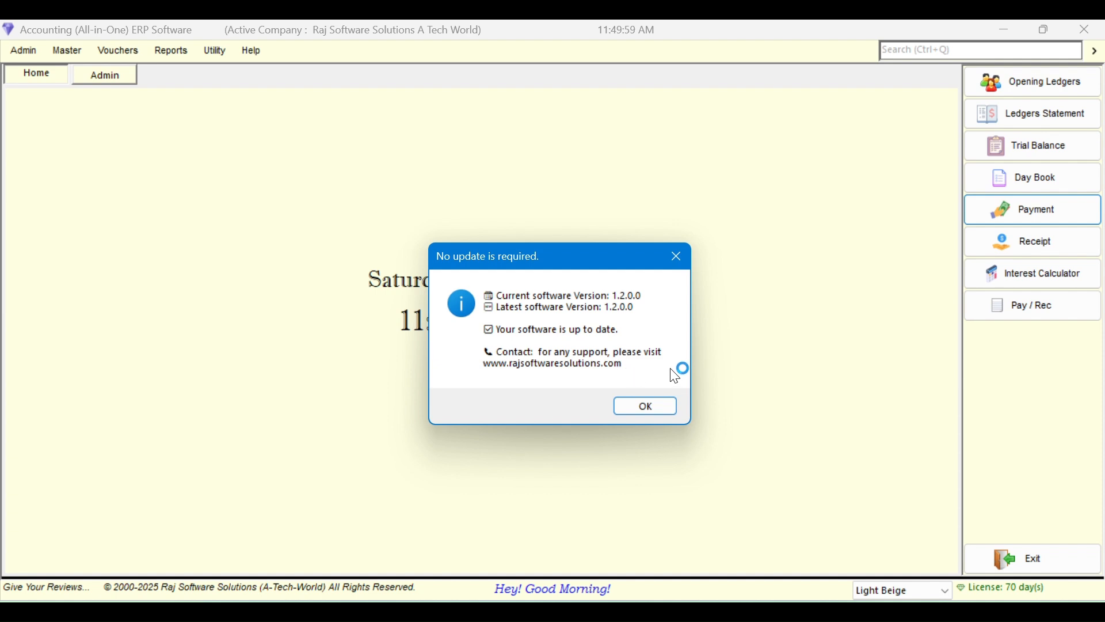
pyautogui.click(656, 415)
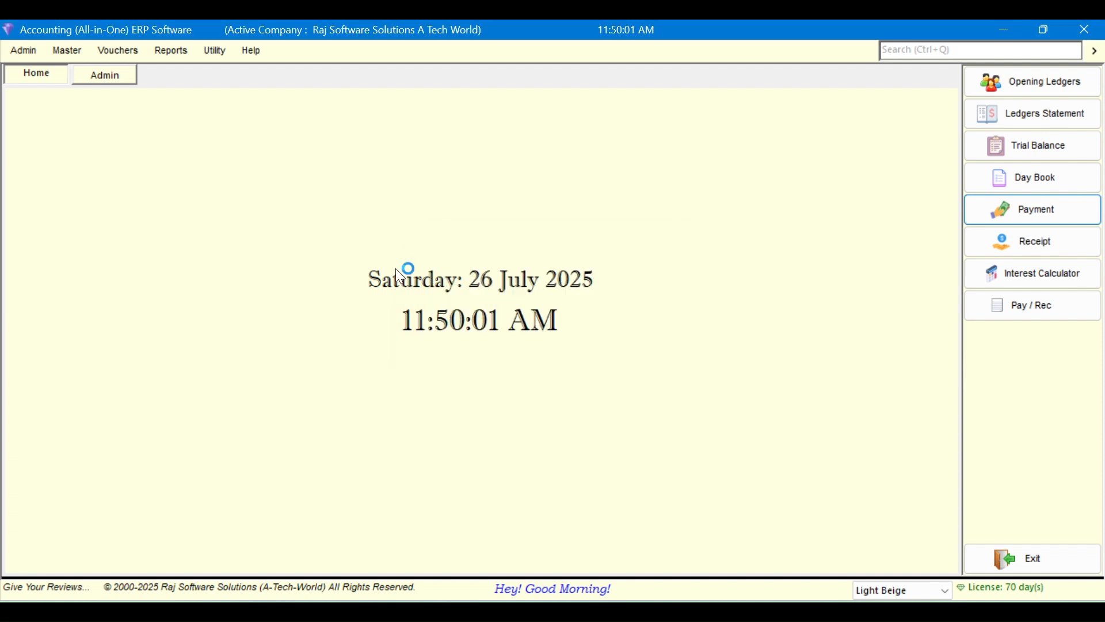
pyautogui.click(251, 51)
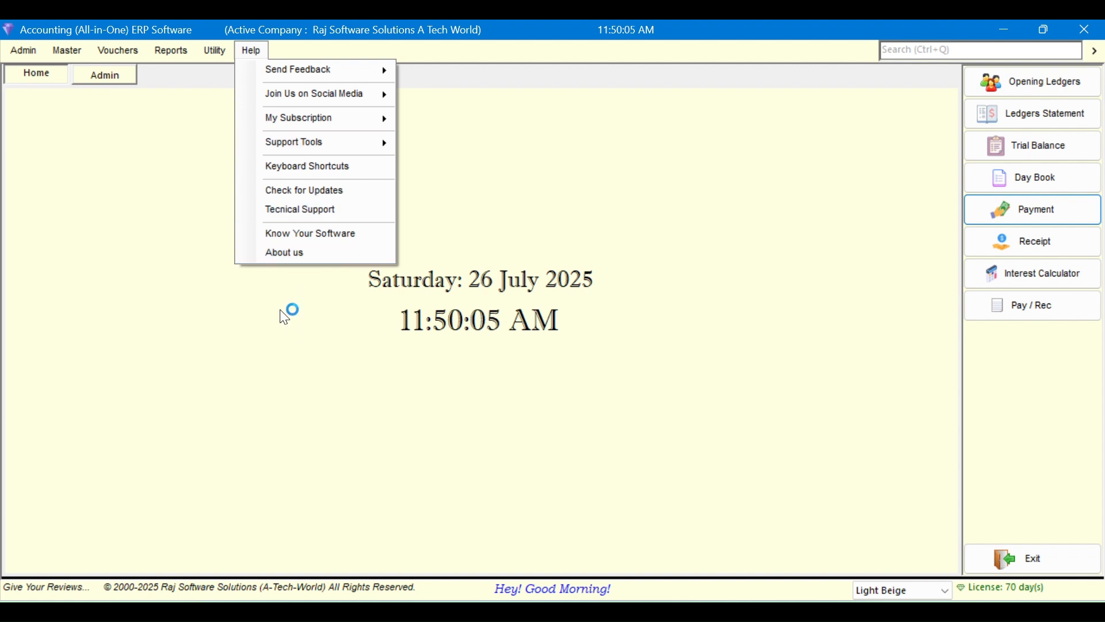
pyautogui.click(320, 192)
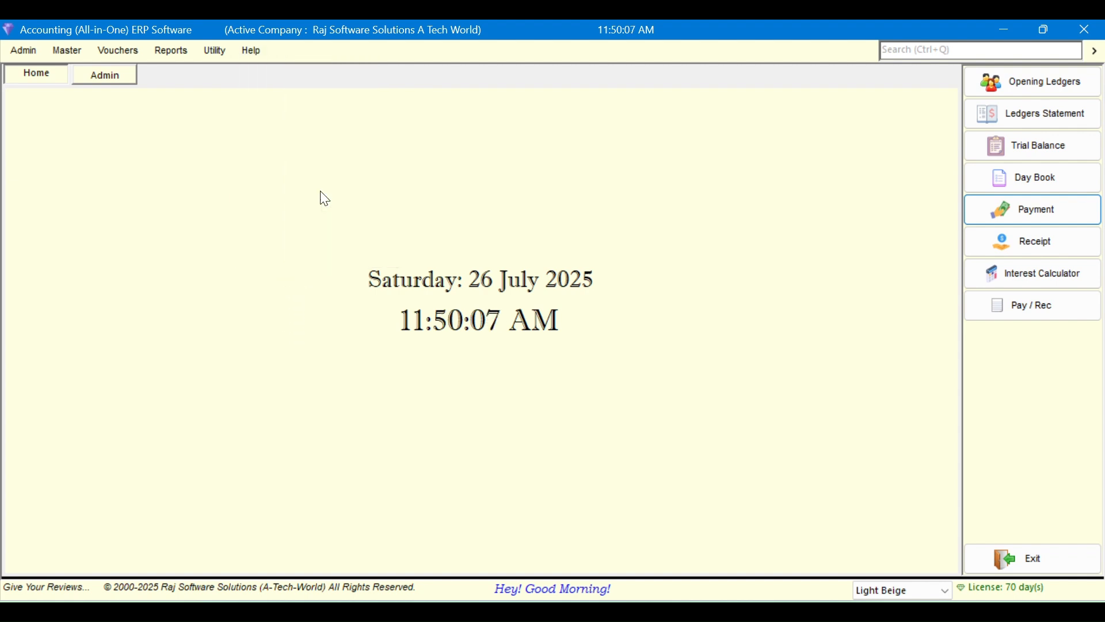
pyautogui.click(662, 407)
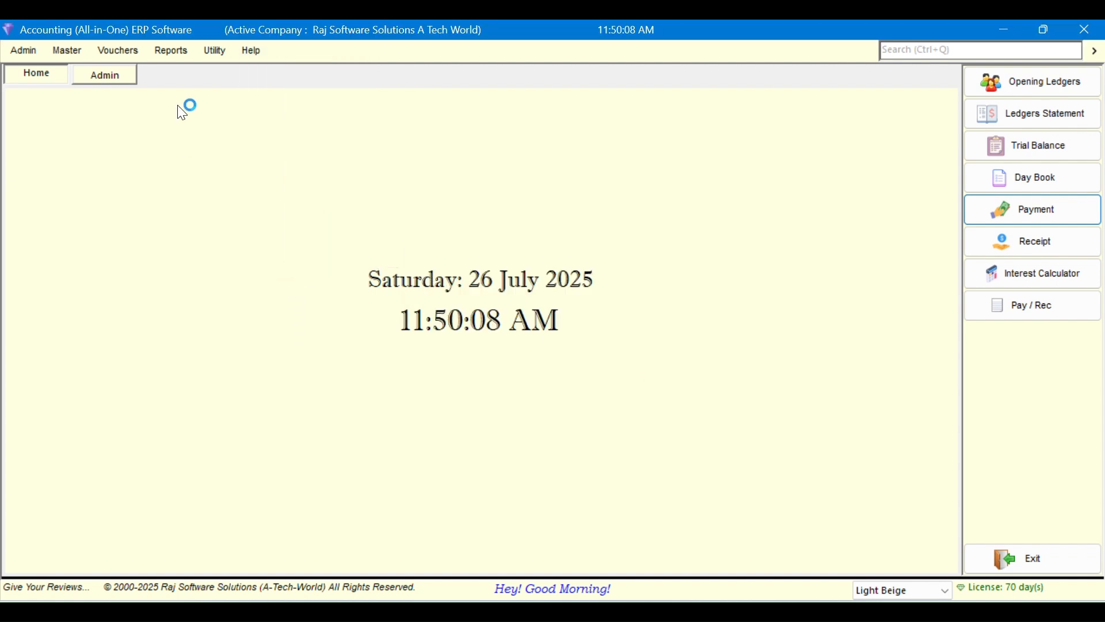
pyautogui.click(247, 51)
# Open the vendor website via Help > About us and go to its Download page
pyautogui.click(309, 257)
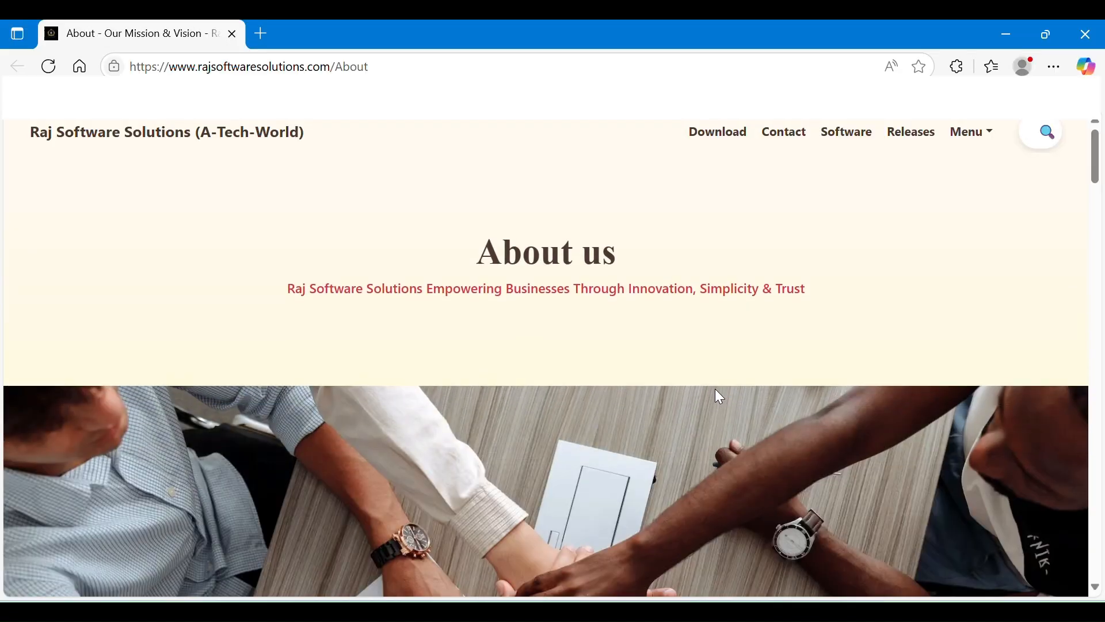
pyautogui.click(731, 138)
pyautogui.scroll(-15, 771, 352)
pyautogui.scroll(-20, 769, 350)
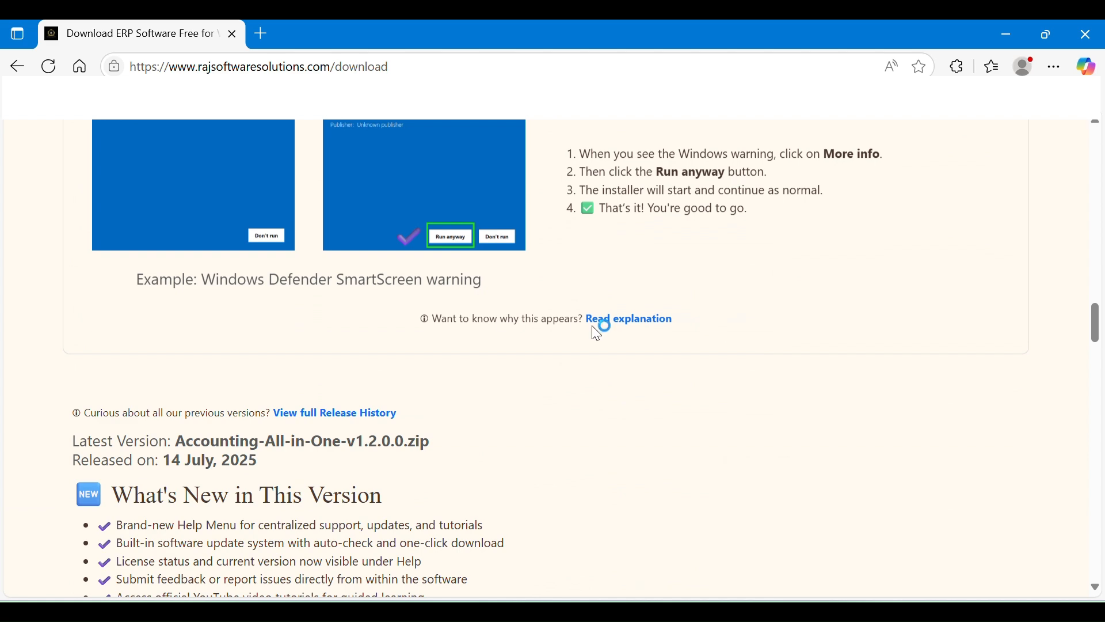
pyautogui.scroll(-7, 593, 322)
pyautogui.scroll(3, 593, 328)
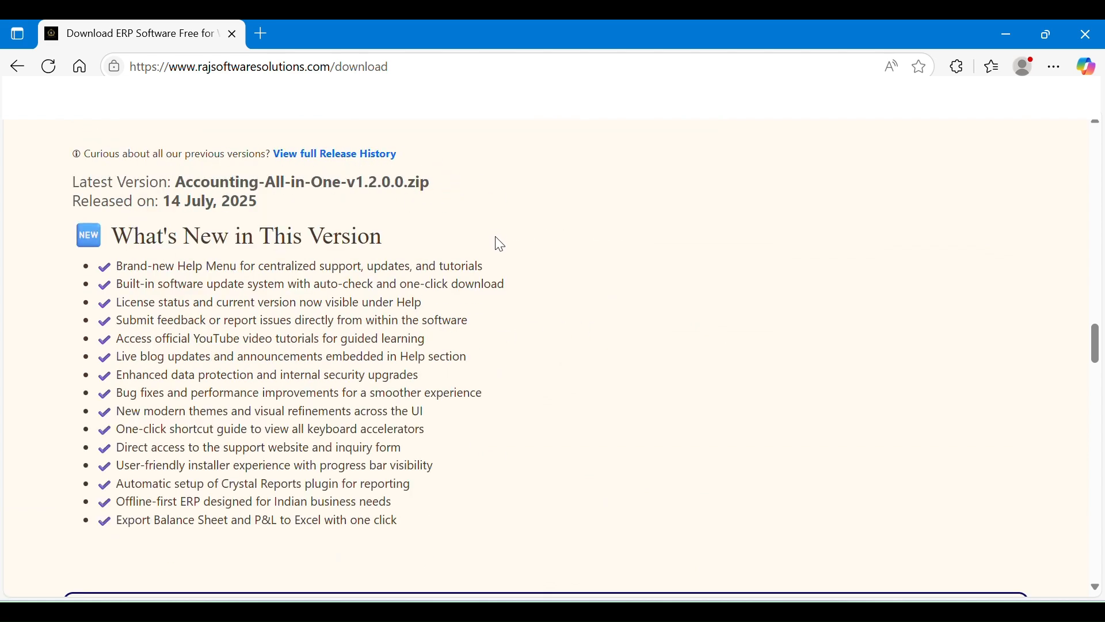
# Dismiss the stray page menu and scroll to the Download ERP box for v1.2.0.0
pyautogui.rightClick(489, 389)
pyautogui.moveTo(358, 346); pyautogui.dragTo(349, 340)
pyautogui.click(580, 346)
pyautogui.scroll(1, 585, 353)
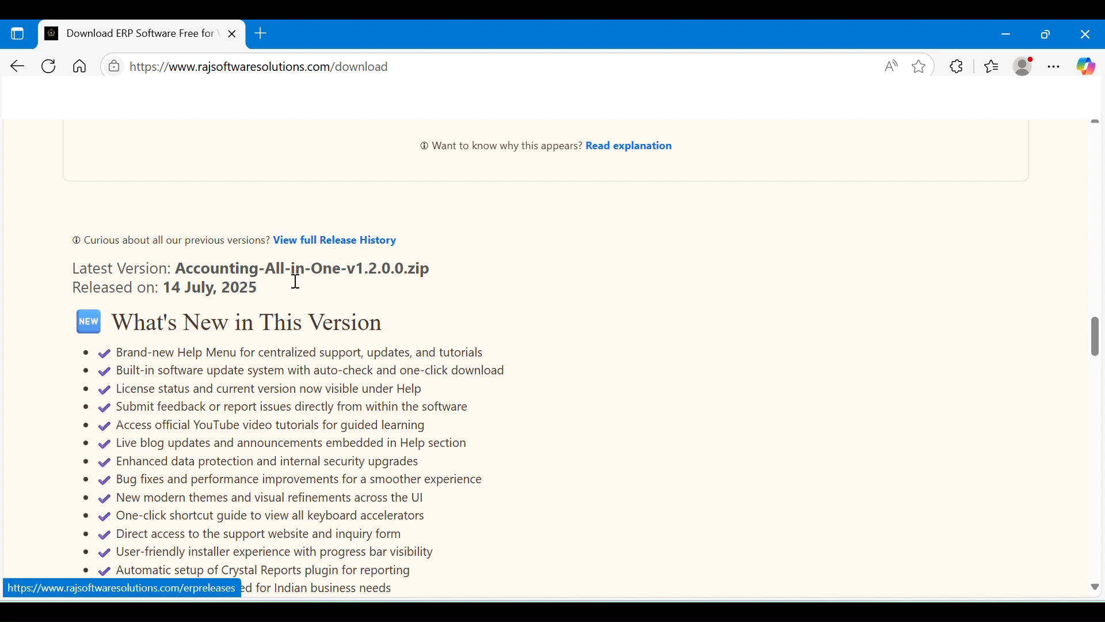
pyautogui.scroll(-2, 634, 340)
pyautogui.scroll(-5, 634, 340)
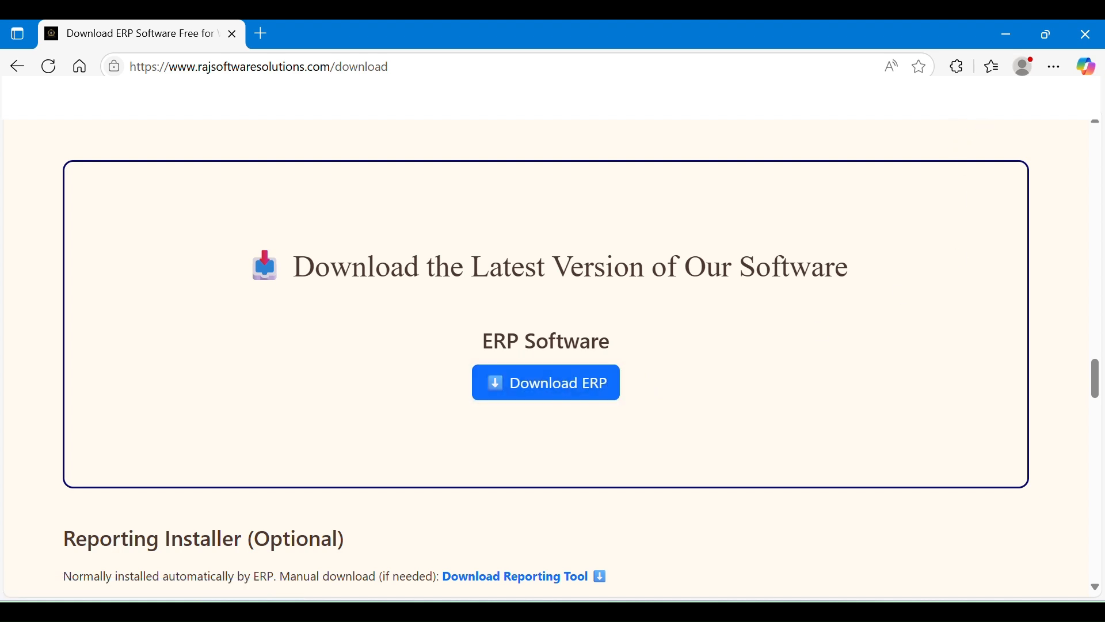
# Start downloading Accounting-All-in-One-v1.2.0.0.zip, then close the prompt so the download is cancelled
pyautogui.click(570, 396)
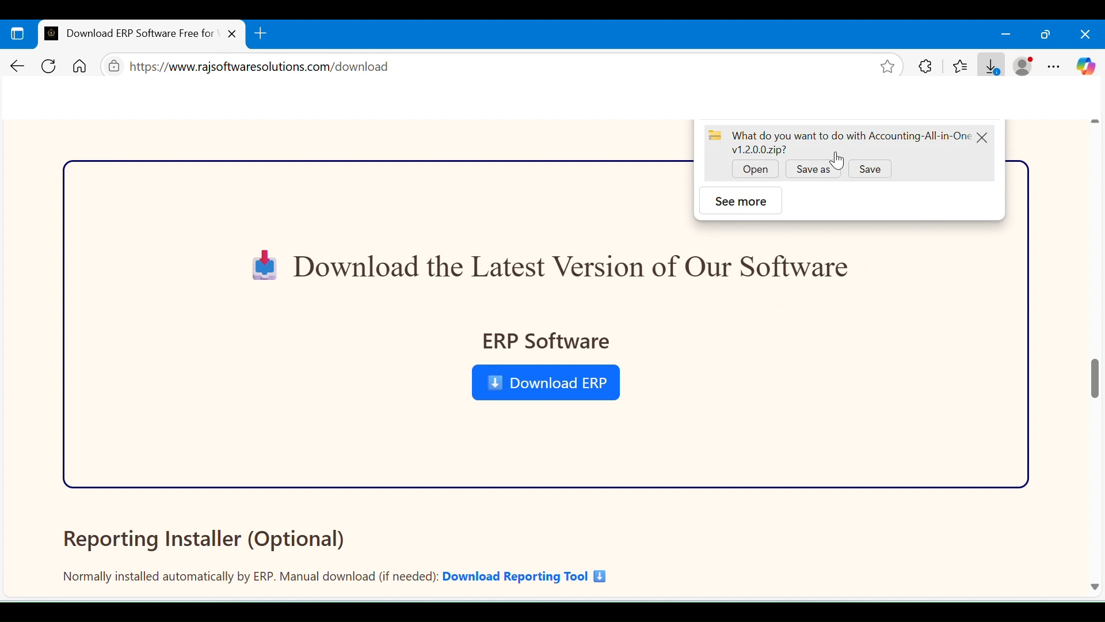
pyautogui.click(826, 173)
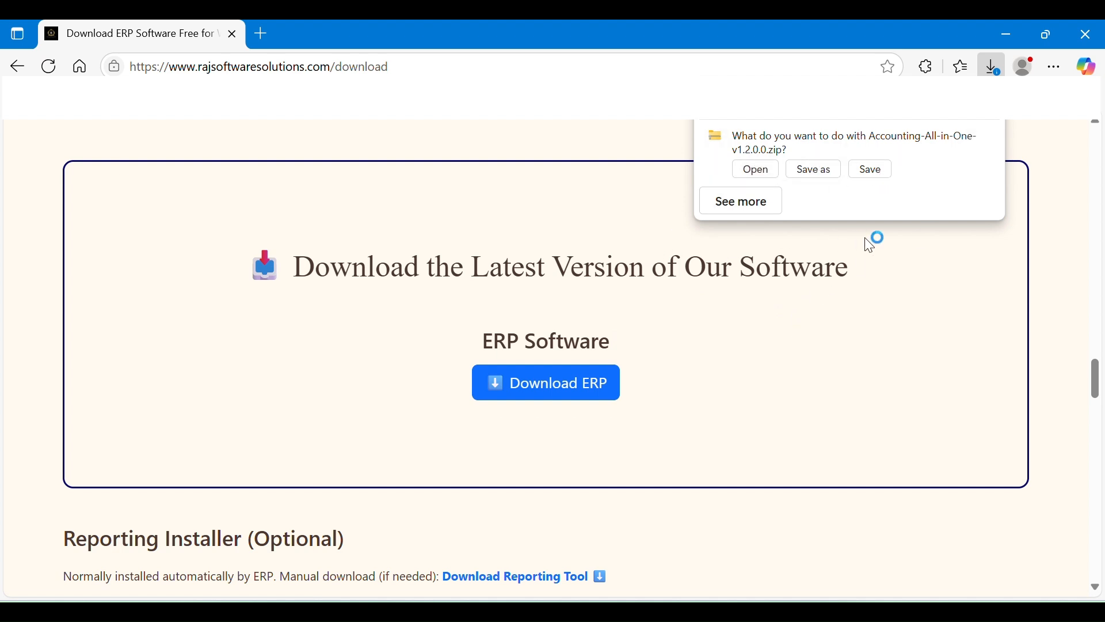
pyautogui.click(986, 140)
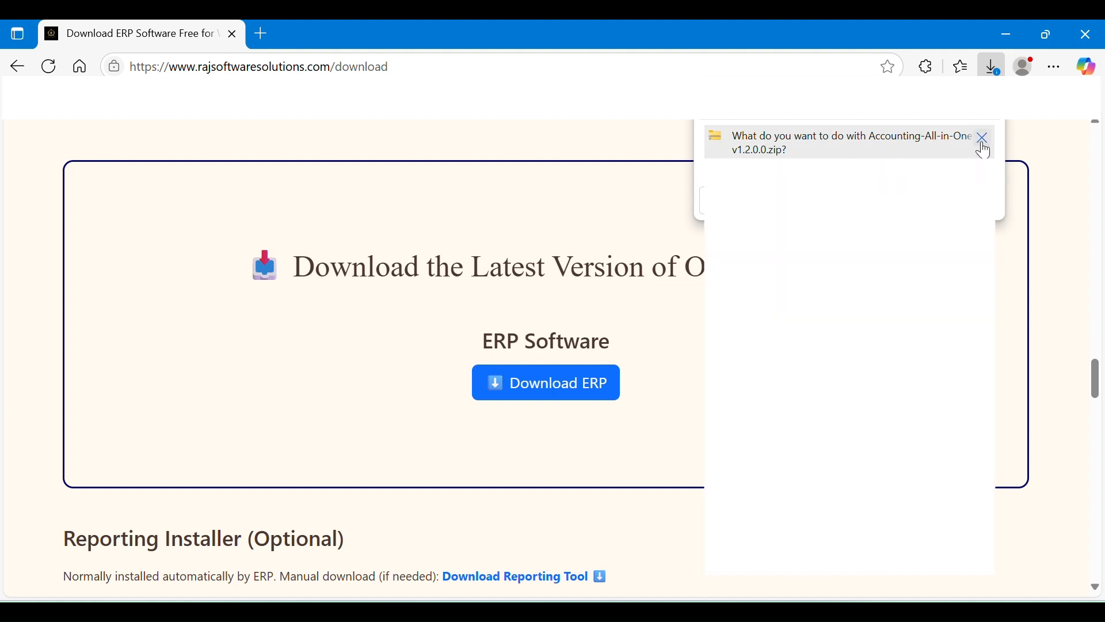
pyautogui.click(985, 144)
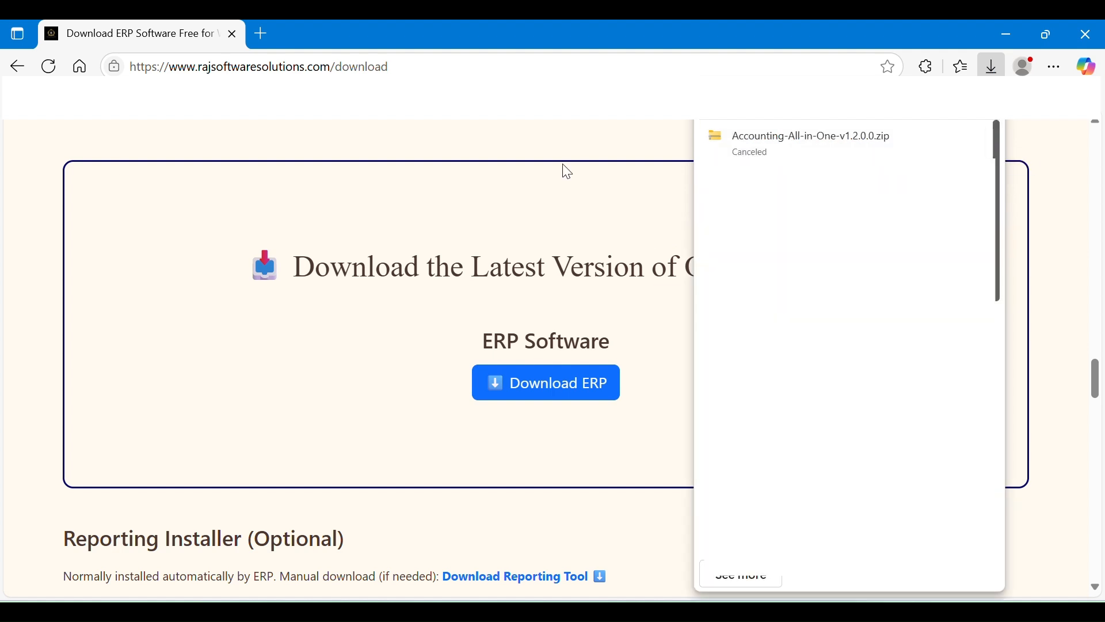